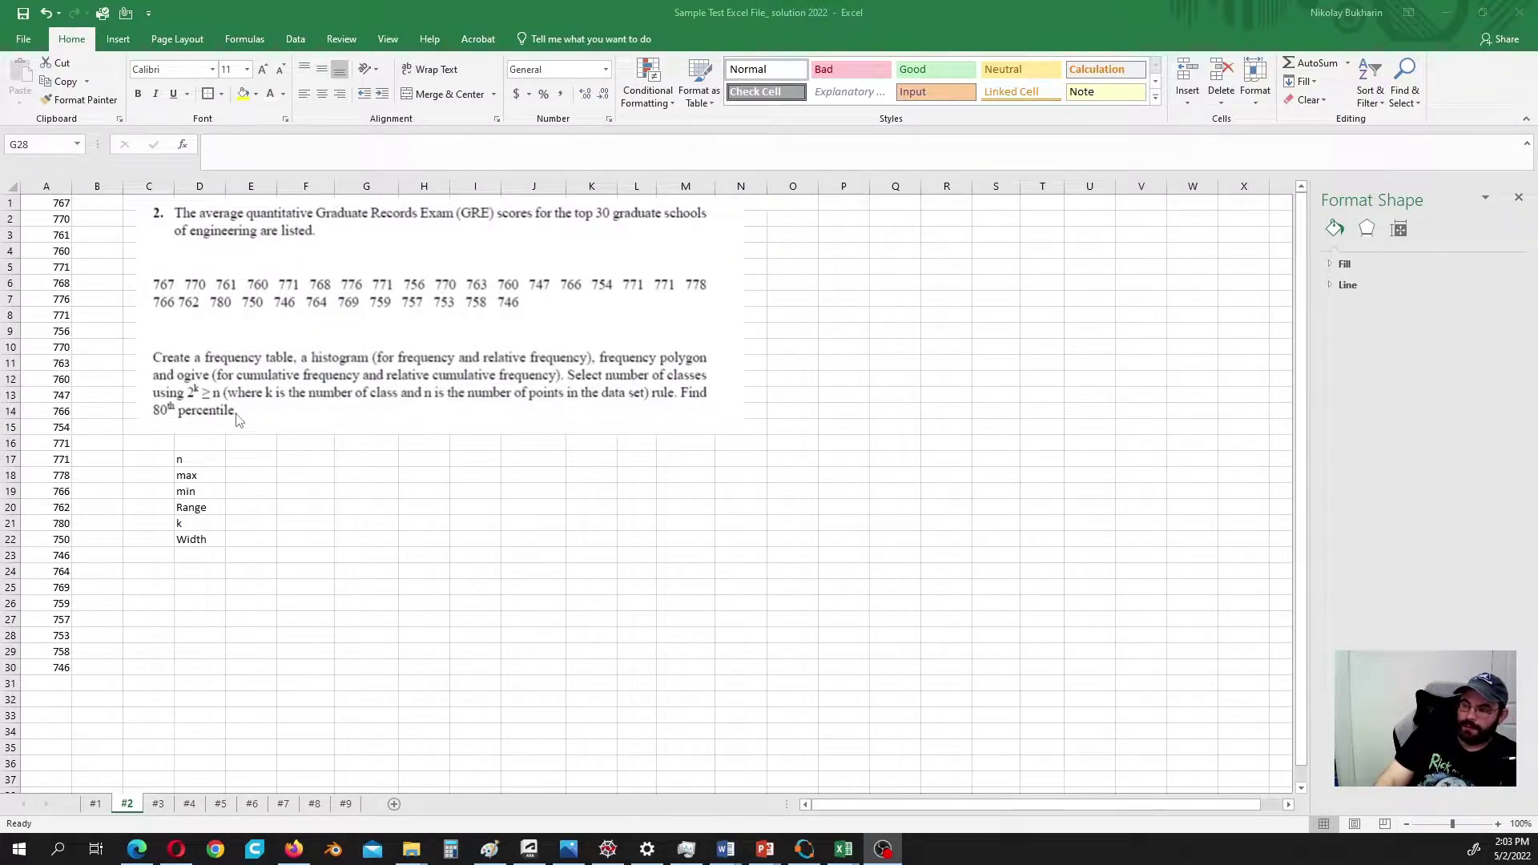
Step: Enter =COUNT(A1:A30) beside n so it counts the 30 GRE scores
left_click(252, 457)
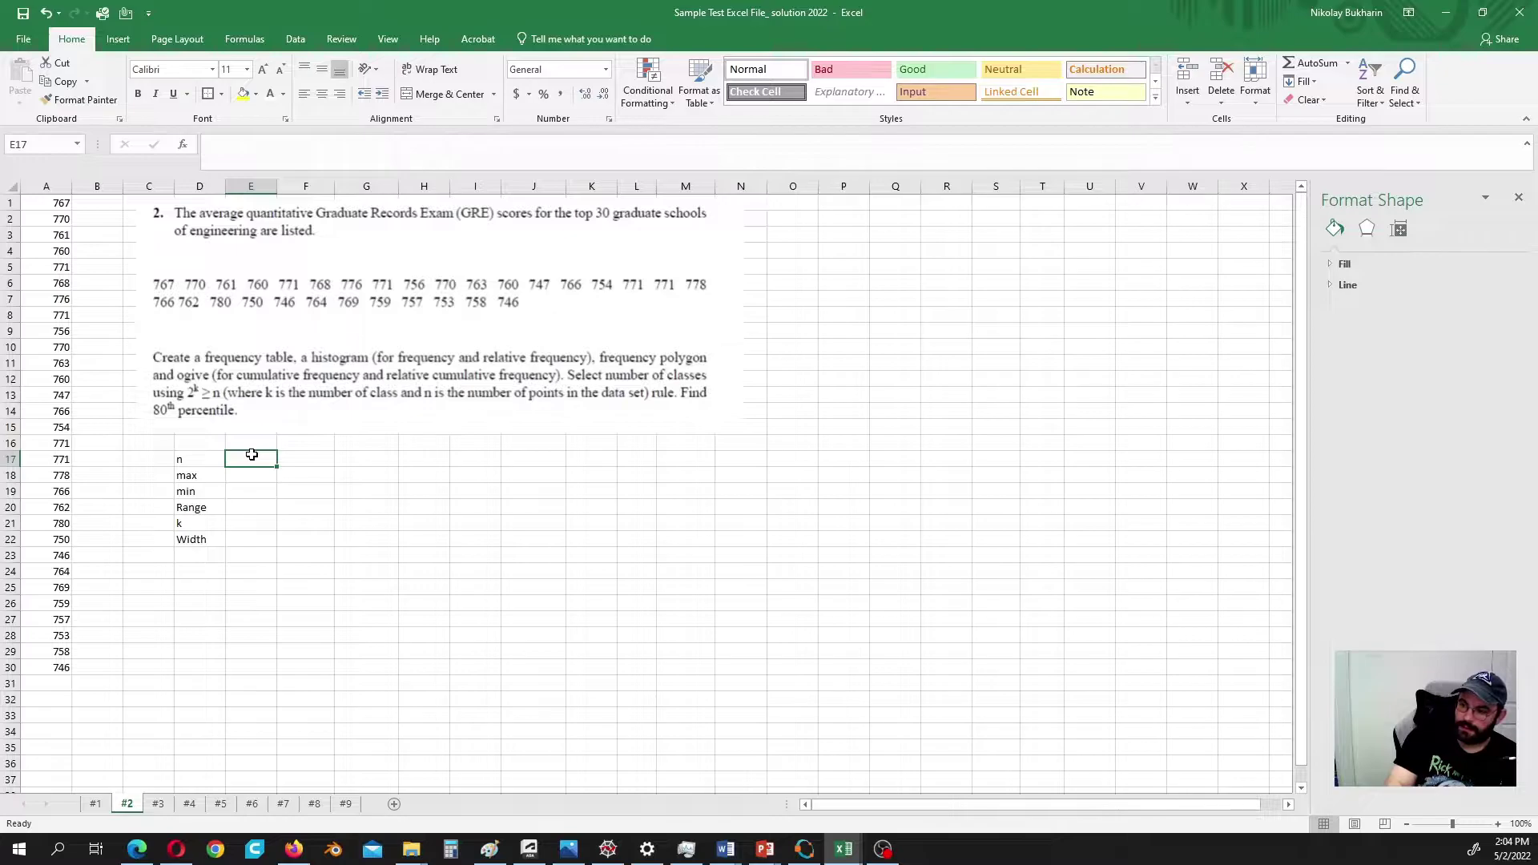
type("=")
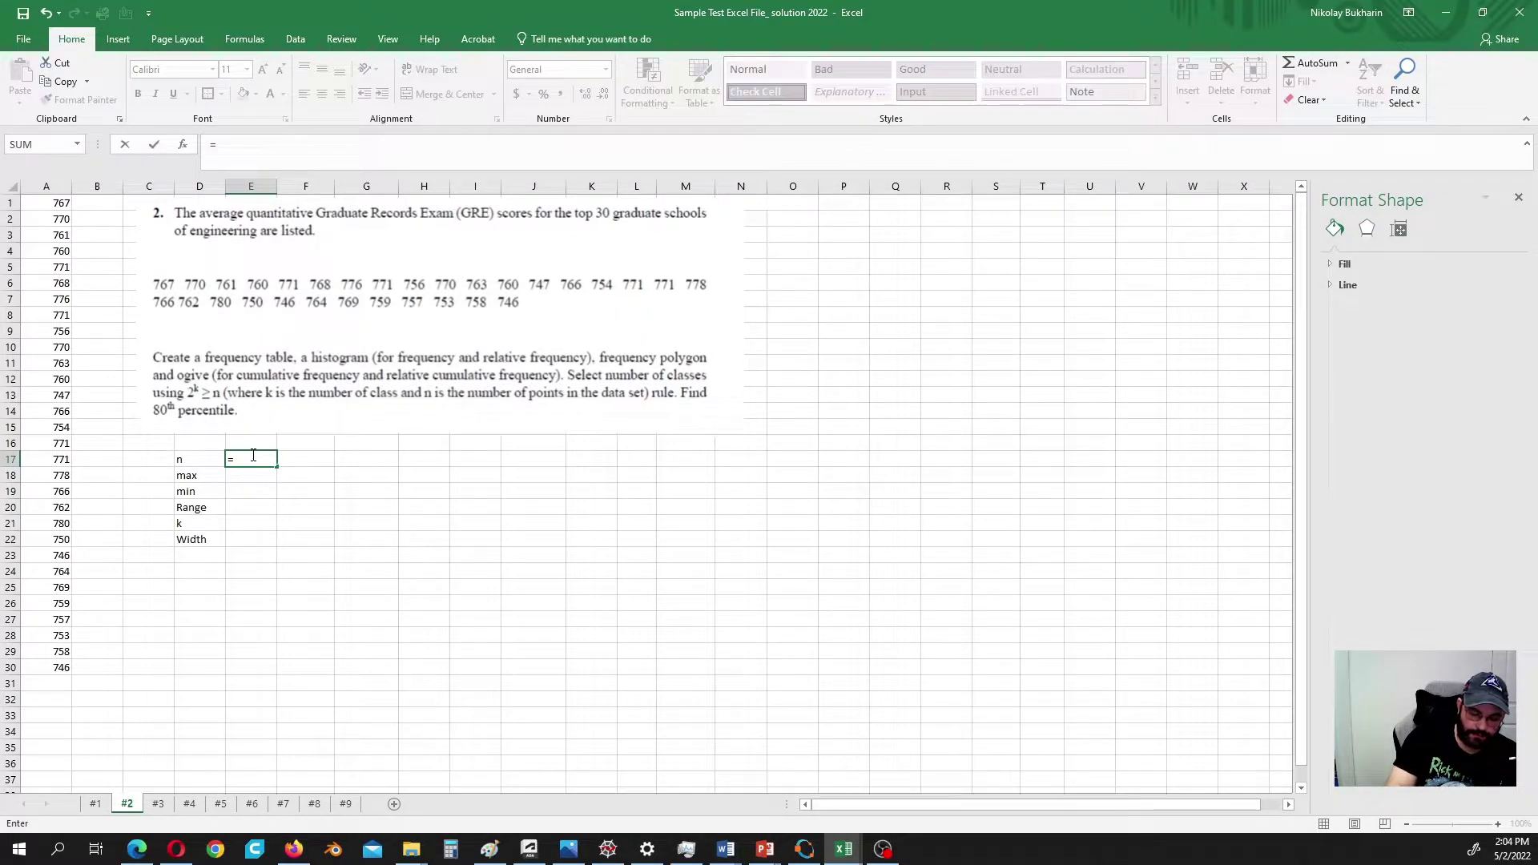
type("coun")
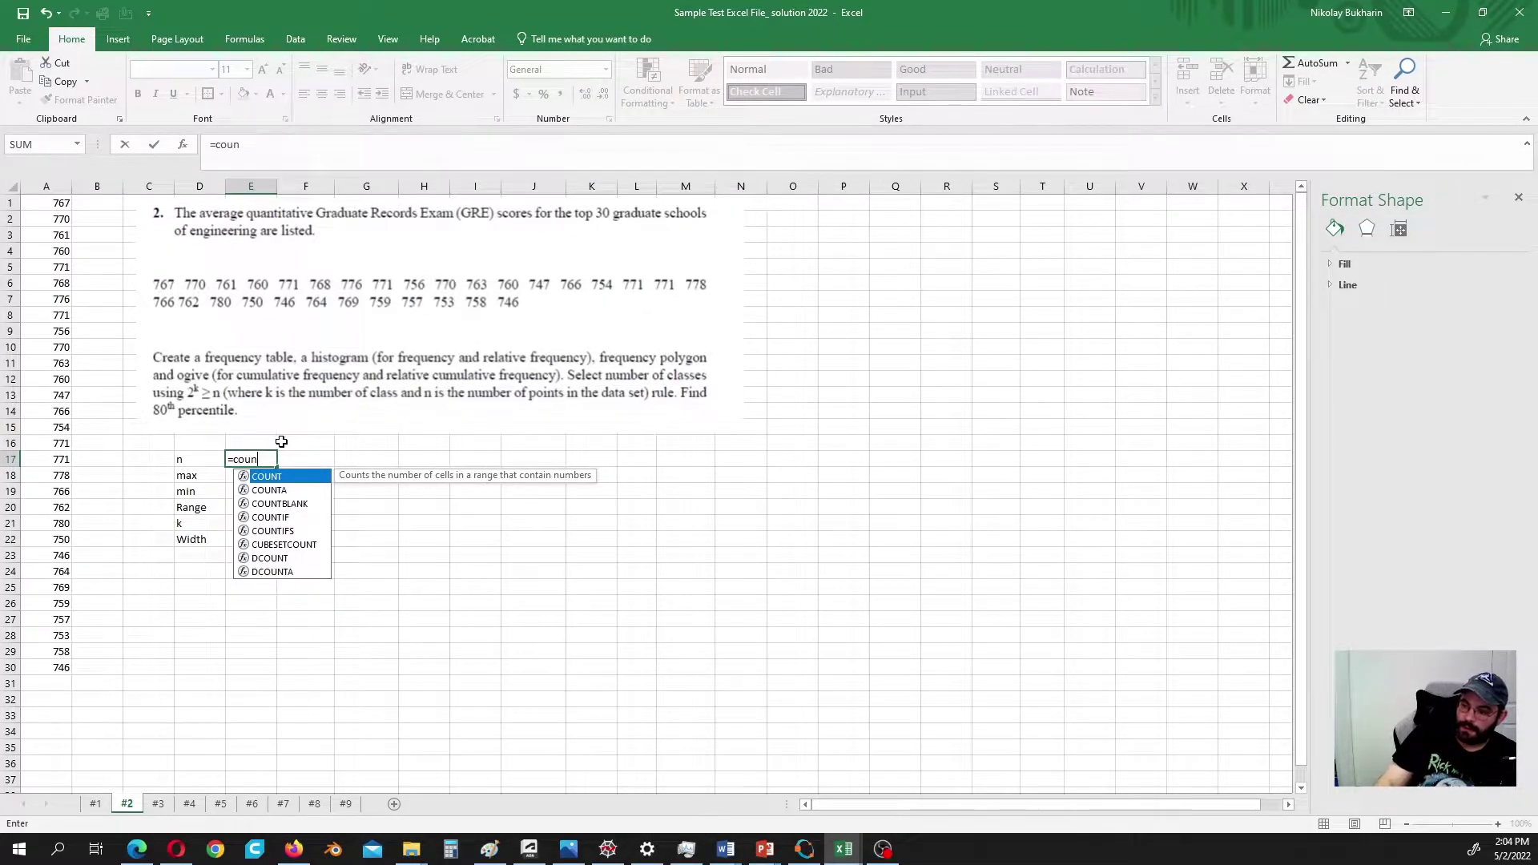
key("Tab")
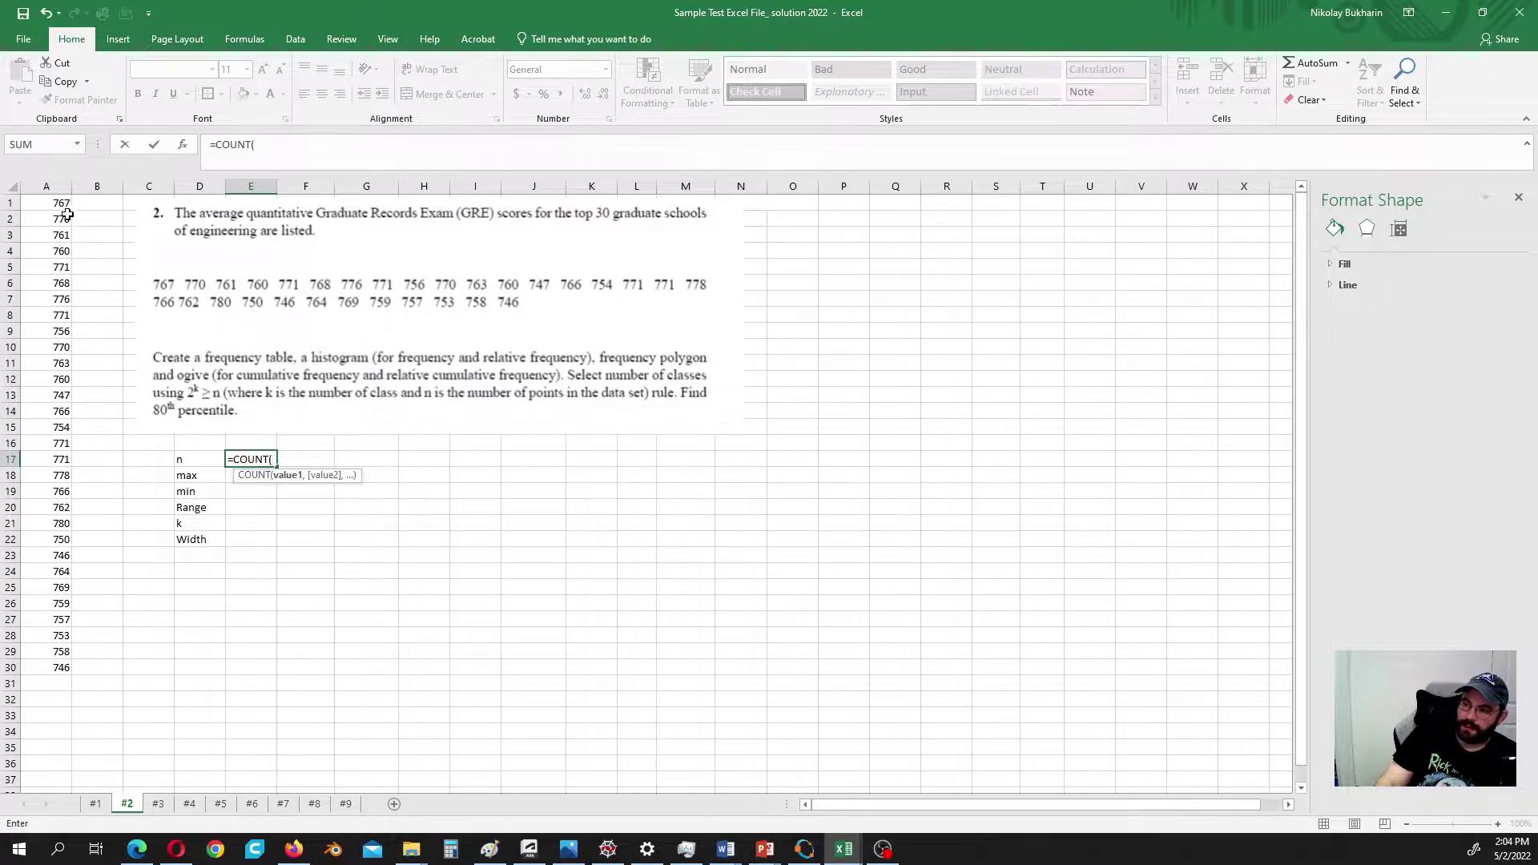
left_click_drag(60, 204, 49, 665)
key("Return")
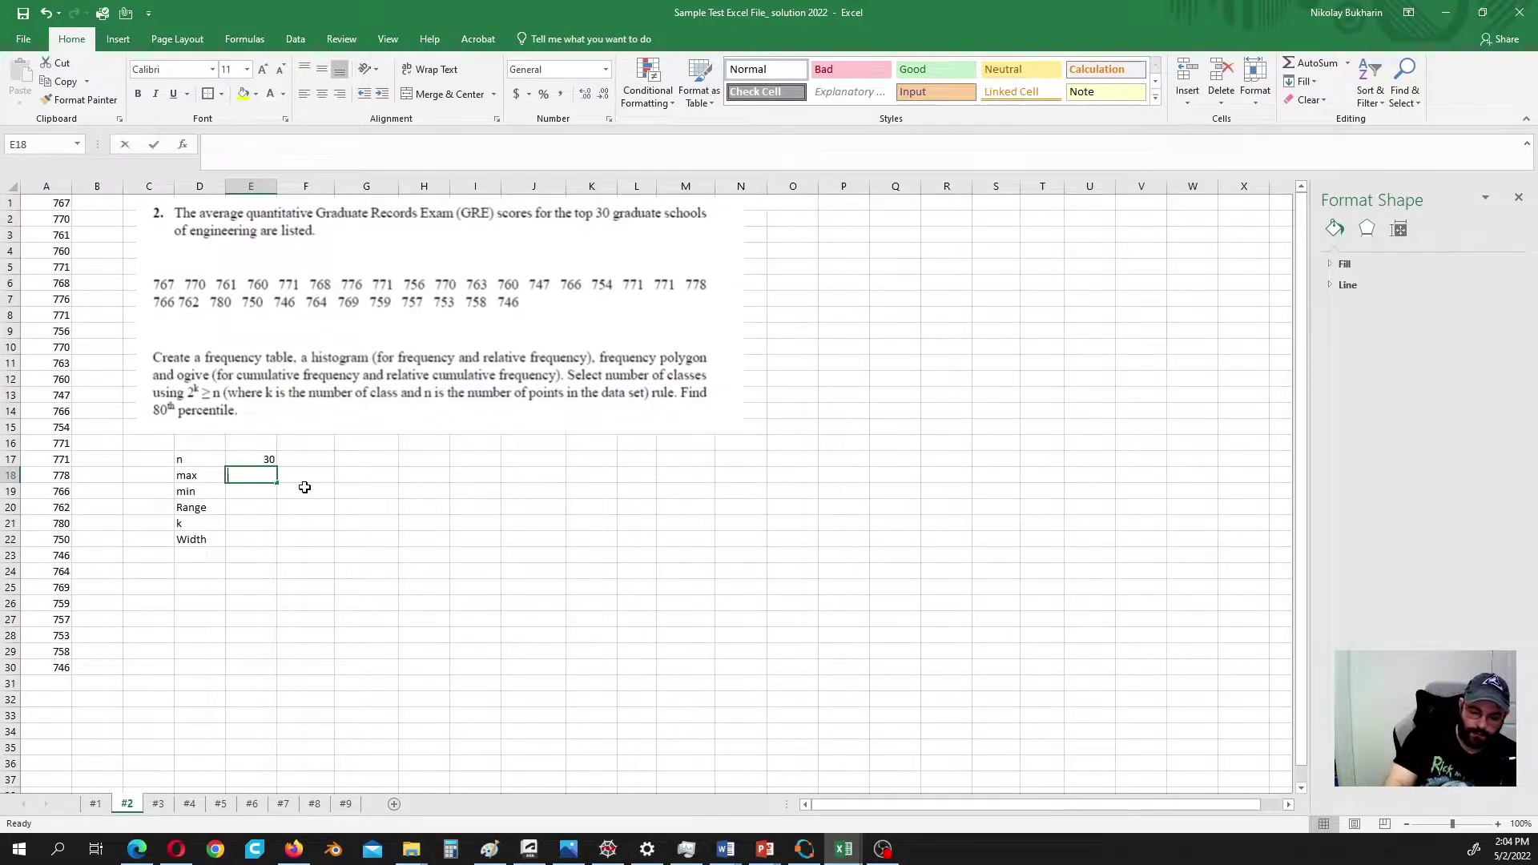
Step: Enter =MAX(A1:A30) for the maximum score, 780
type("=max(")
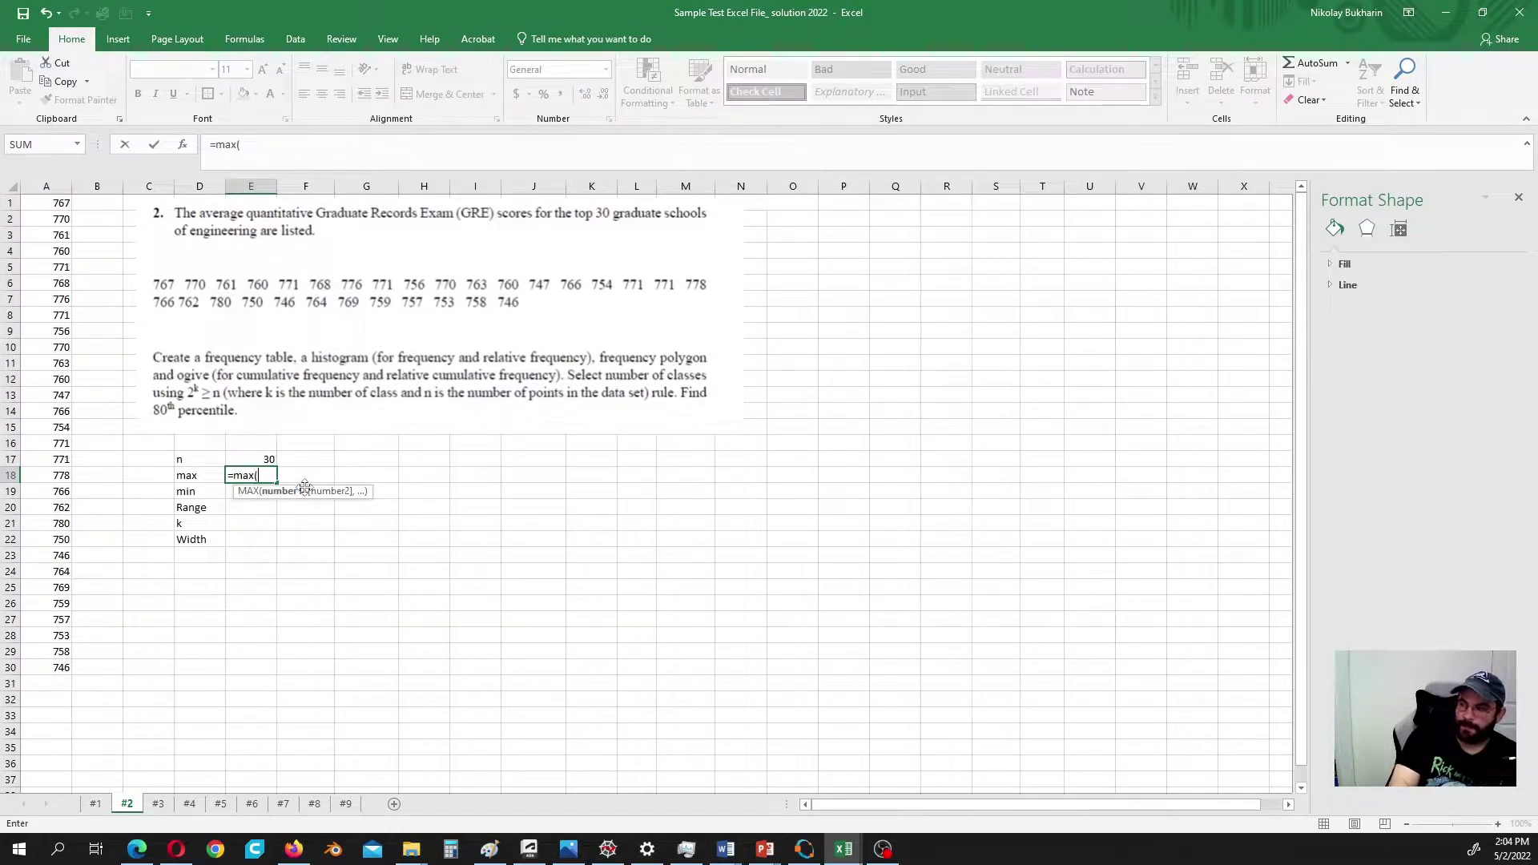
left_click_drag(50, 202, 27, 668)
type(")")
key("Return")
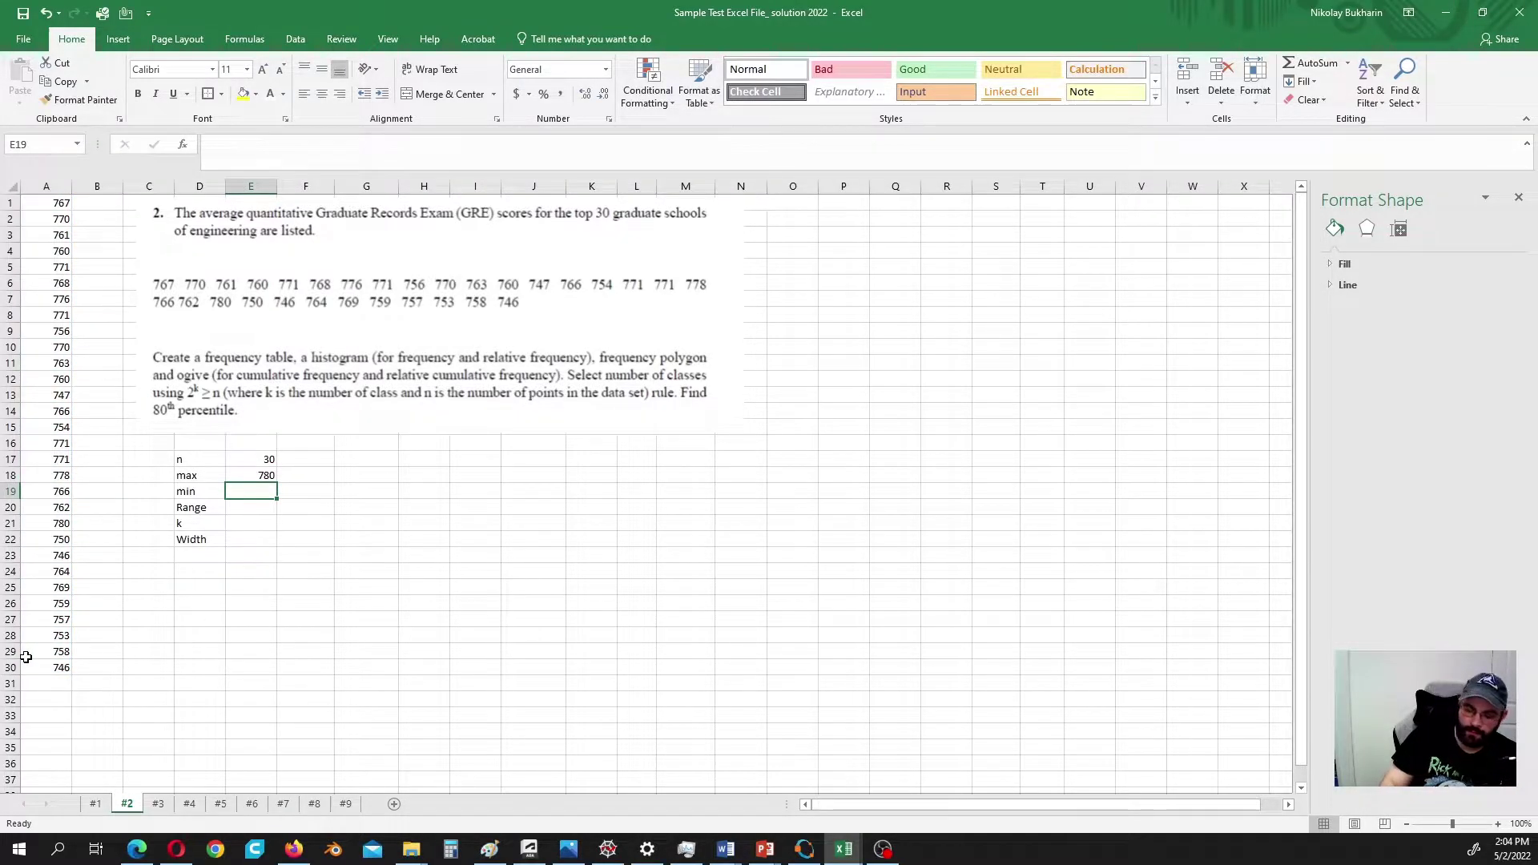
Step: Enter =MIN(A1:A30) for the minimum score, 746
type("=min")
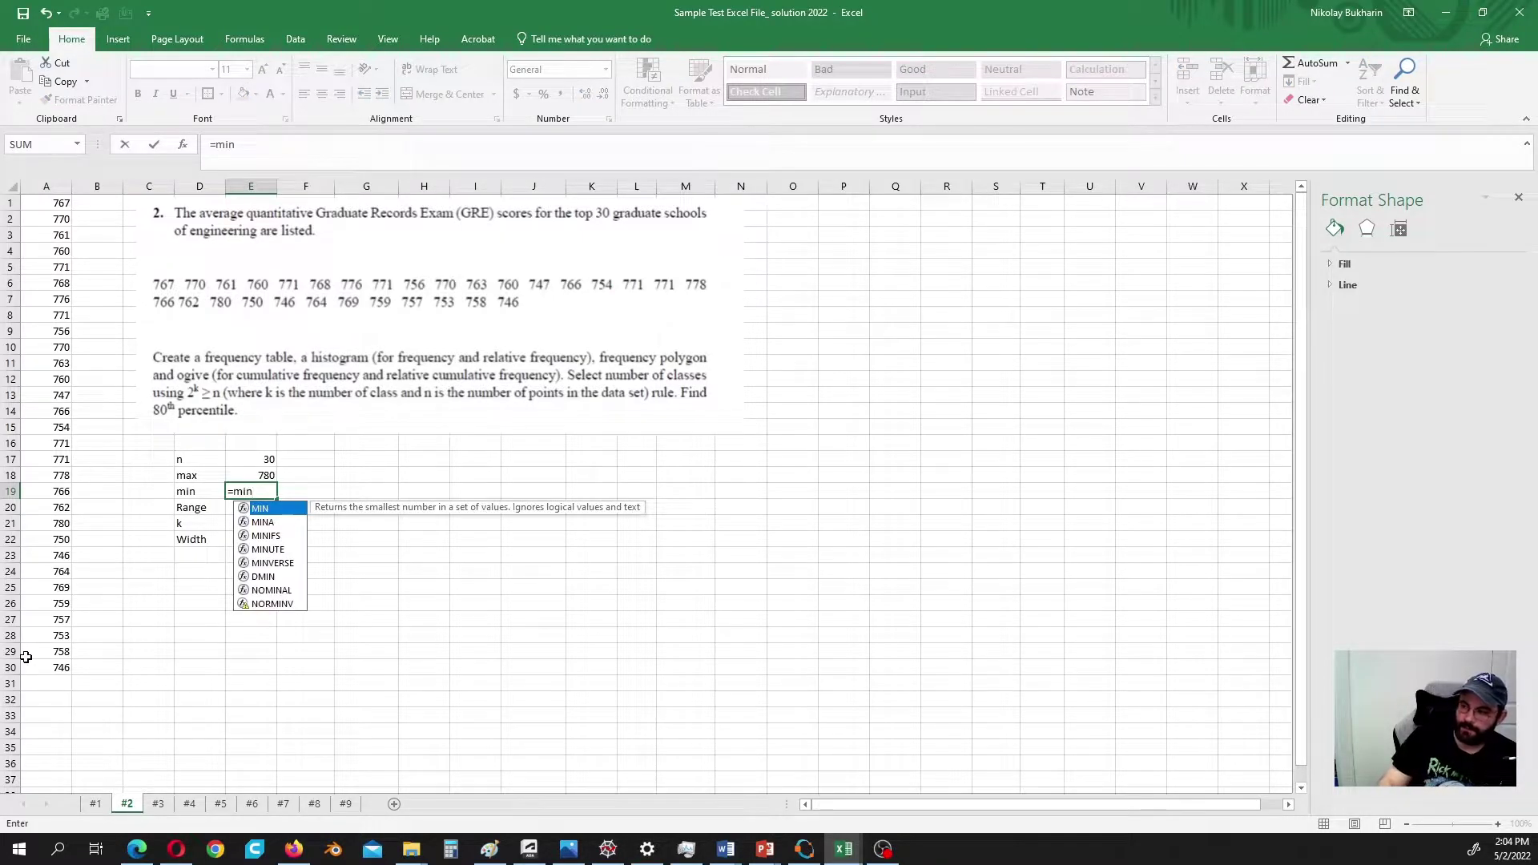
key("Tab")
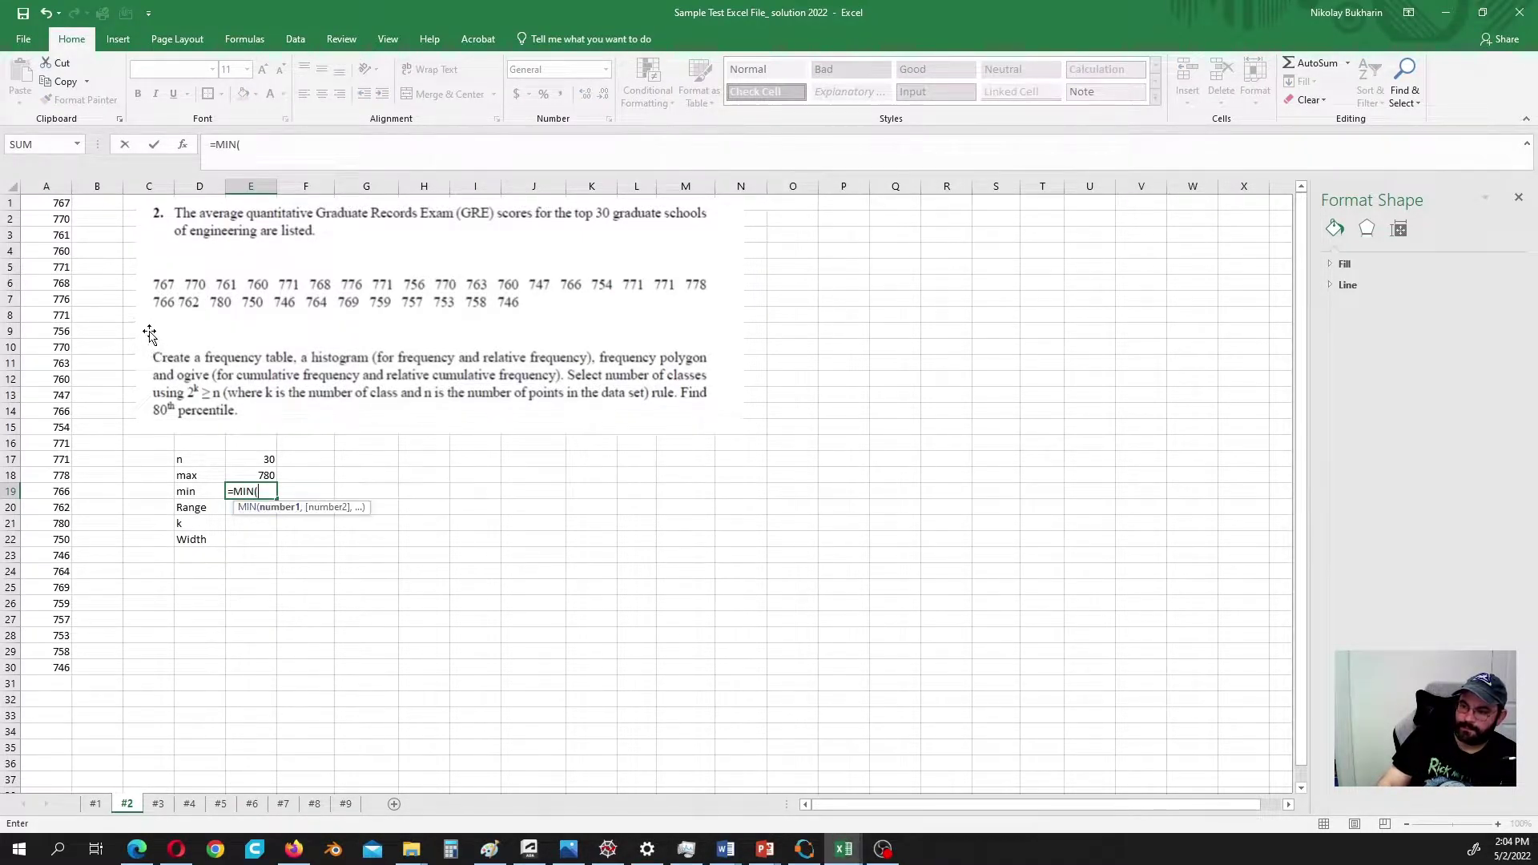
left_click_drag(58, 203, 34, 662)
type(")")
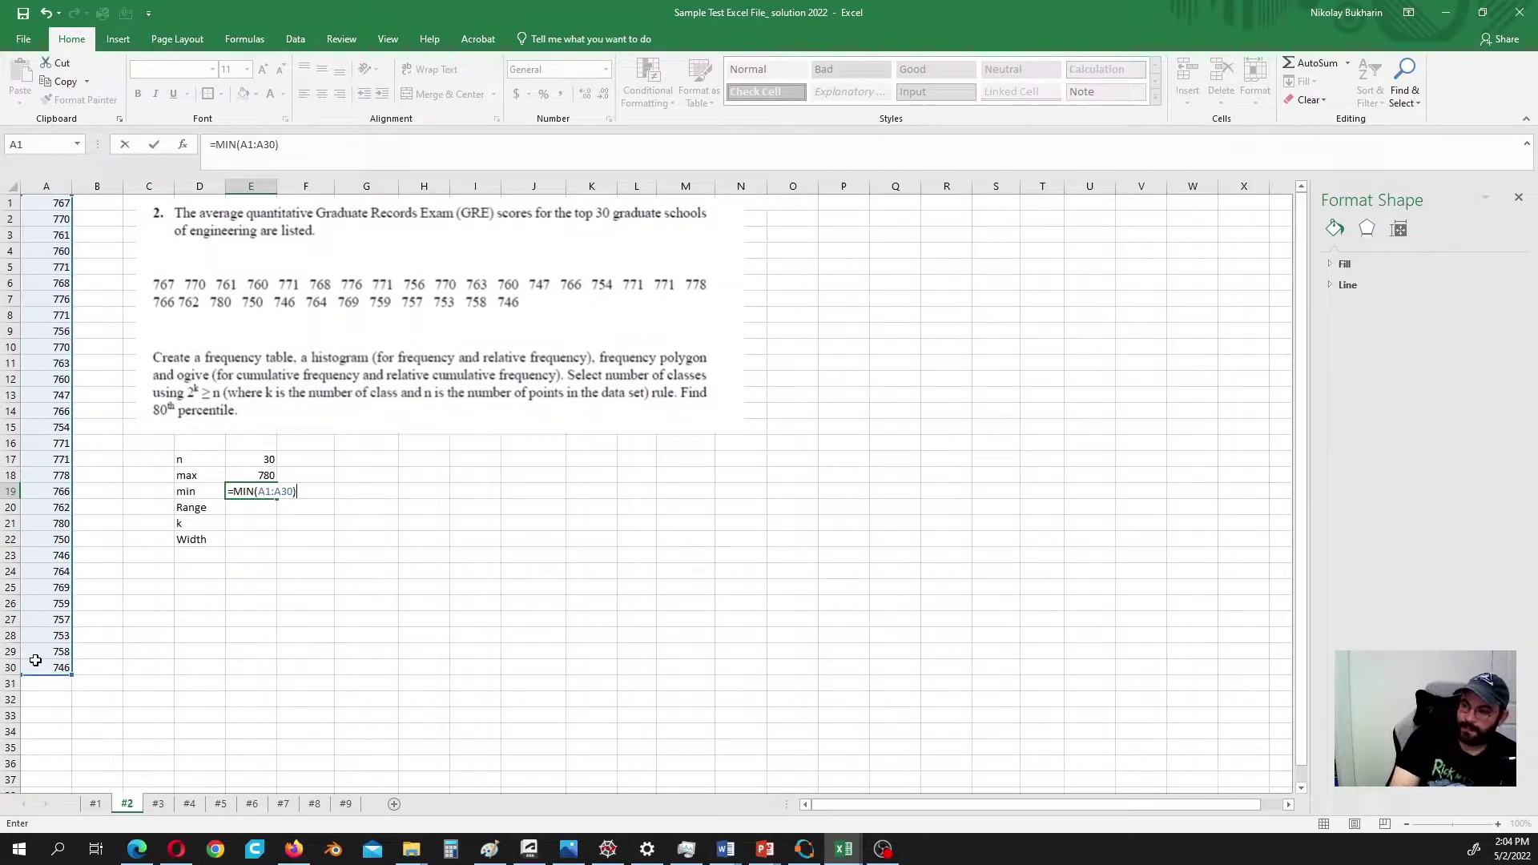
key("Return")
Step: Compute the Range as =E18-E19, giving 34
type("=")
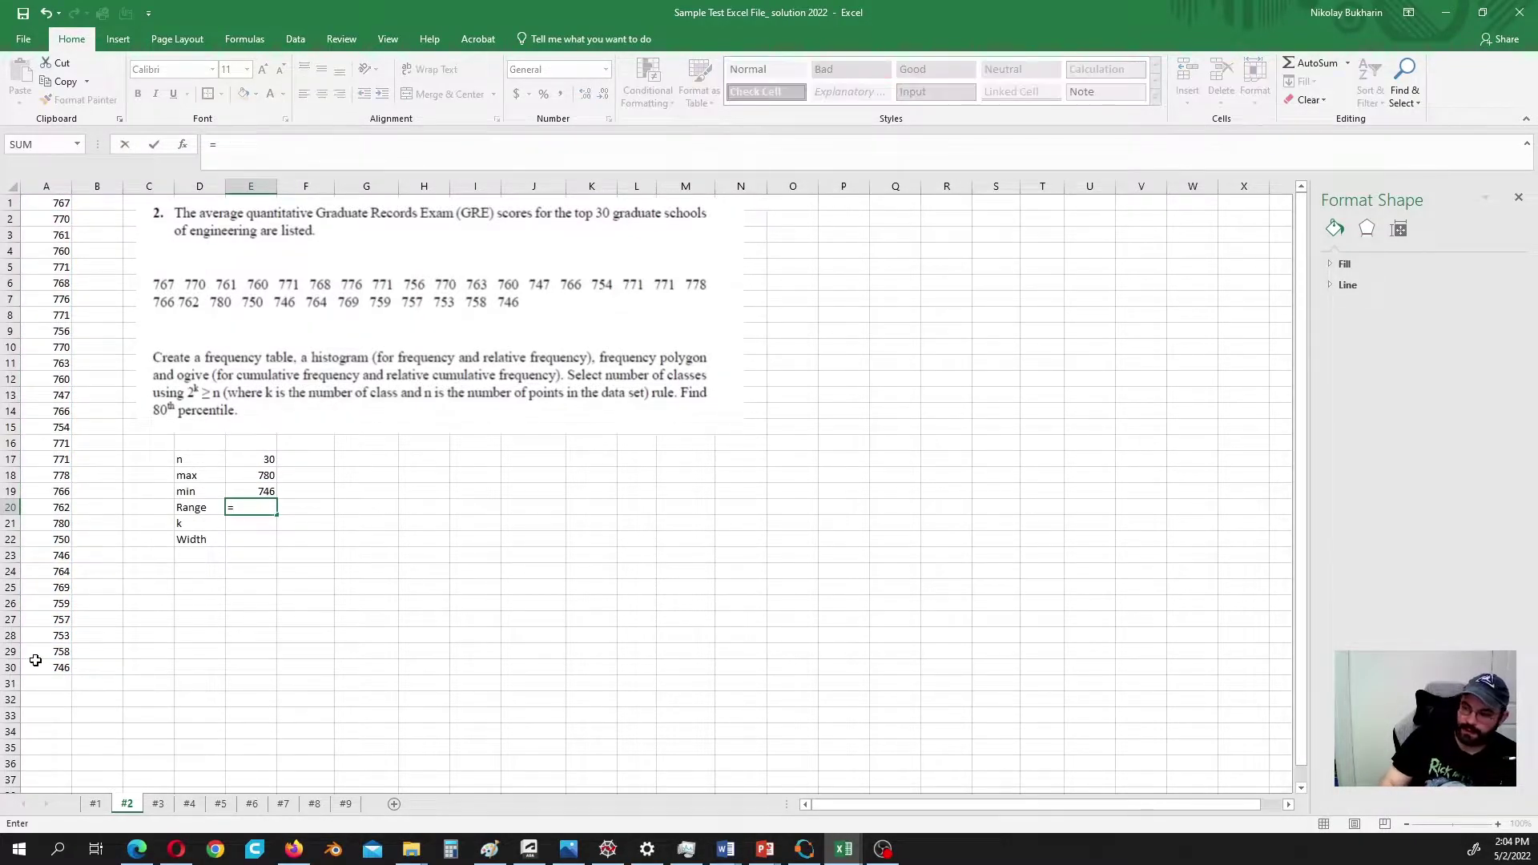
left_click(267, 473)
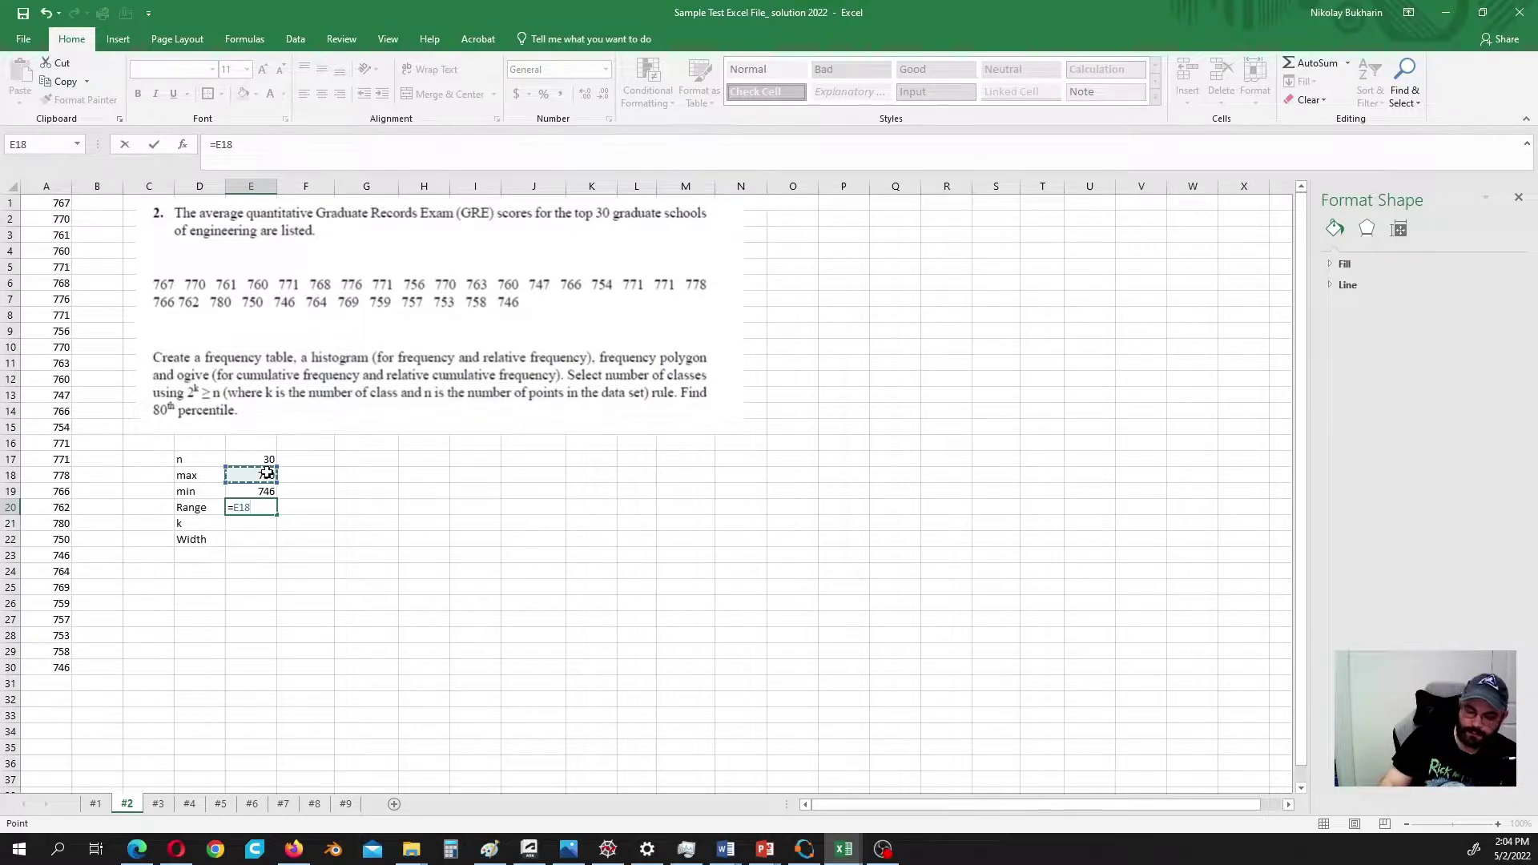
type("-")
left_click(259, 494)
key("Return")
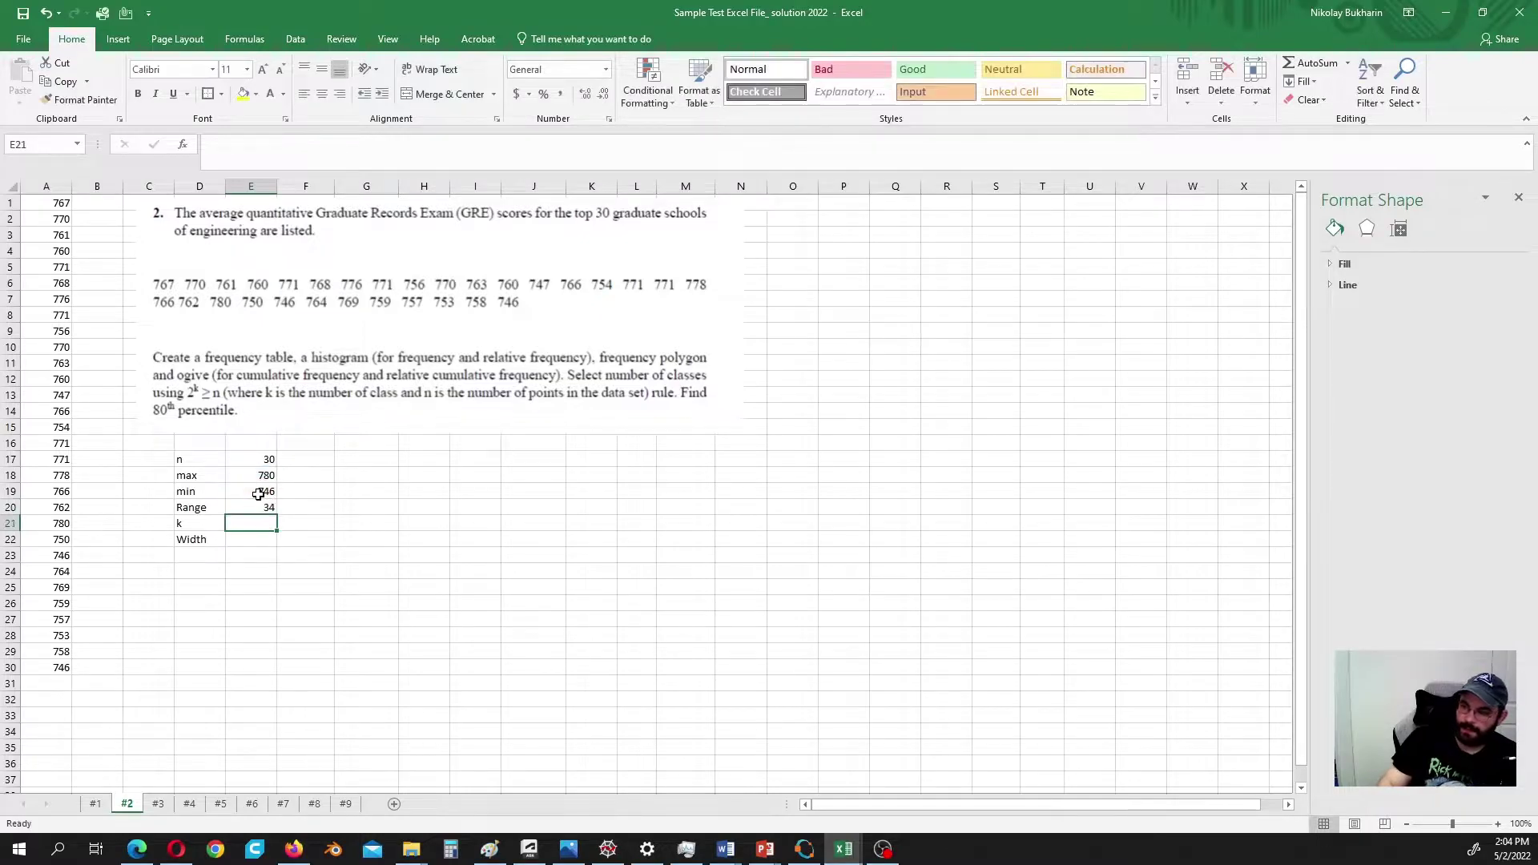
Step: Set k to =ROUNDUP(LN(E17)/LN(2),0), giving 5 classes
type("=")
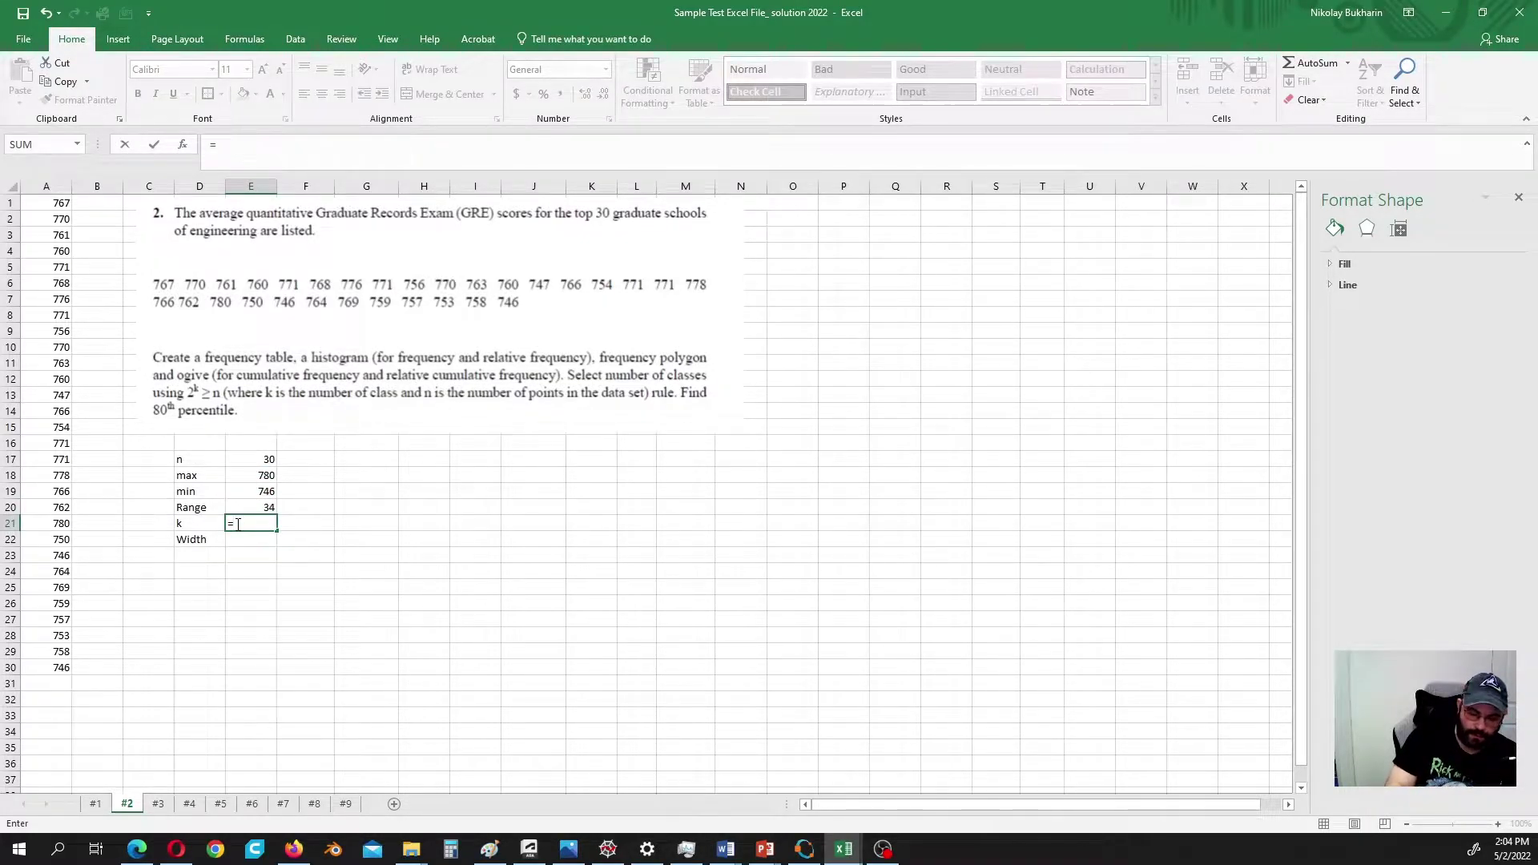
type("round")
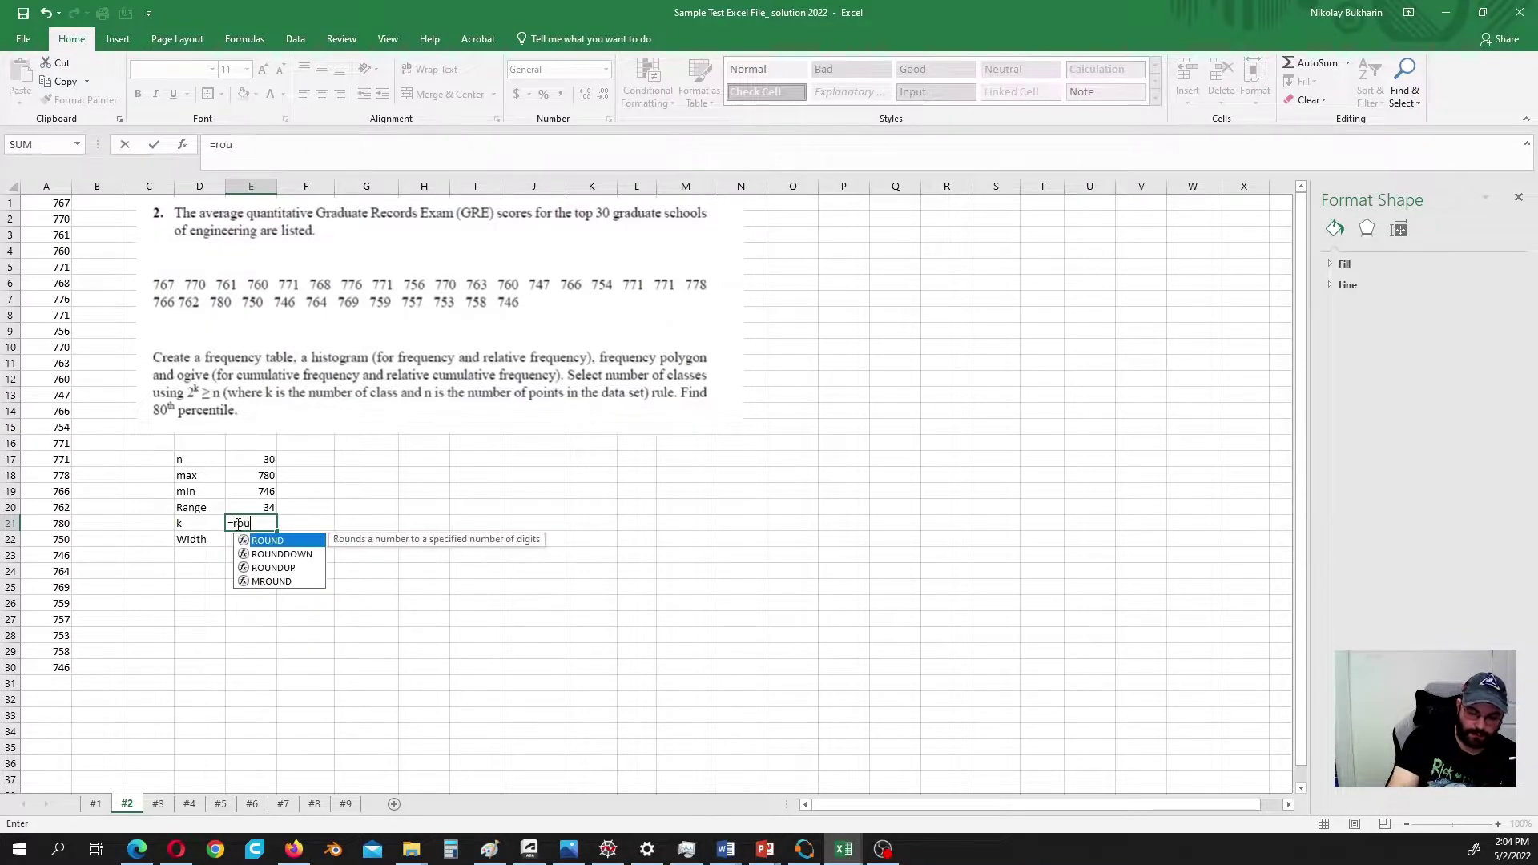
double_click(276, 567)
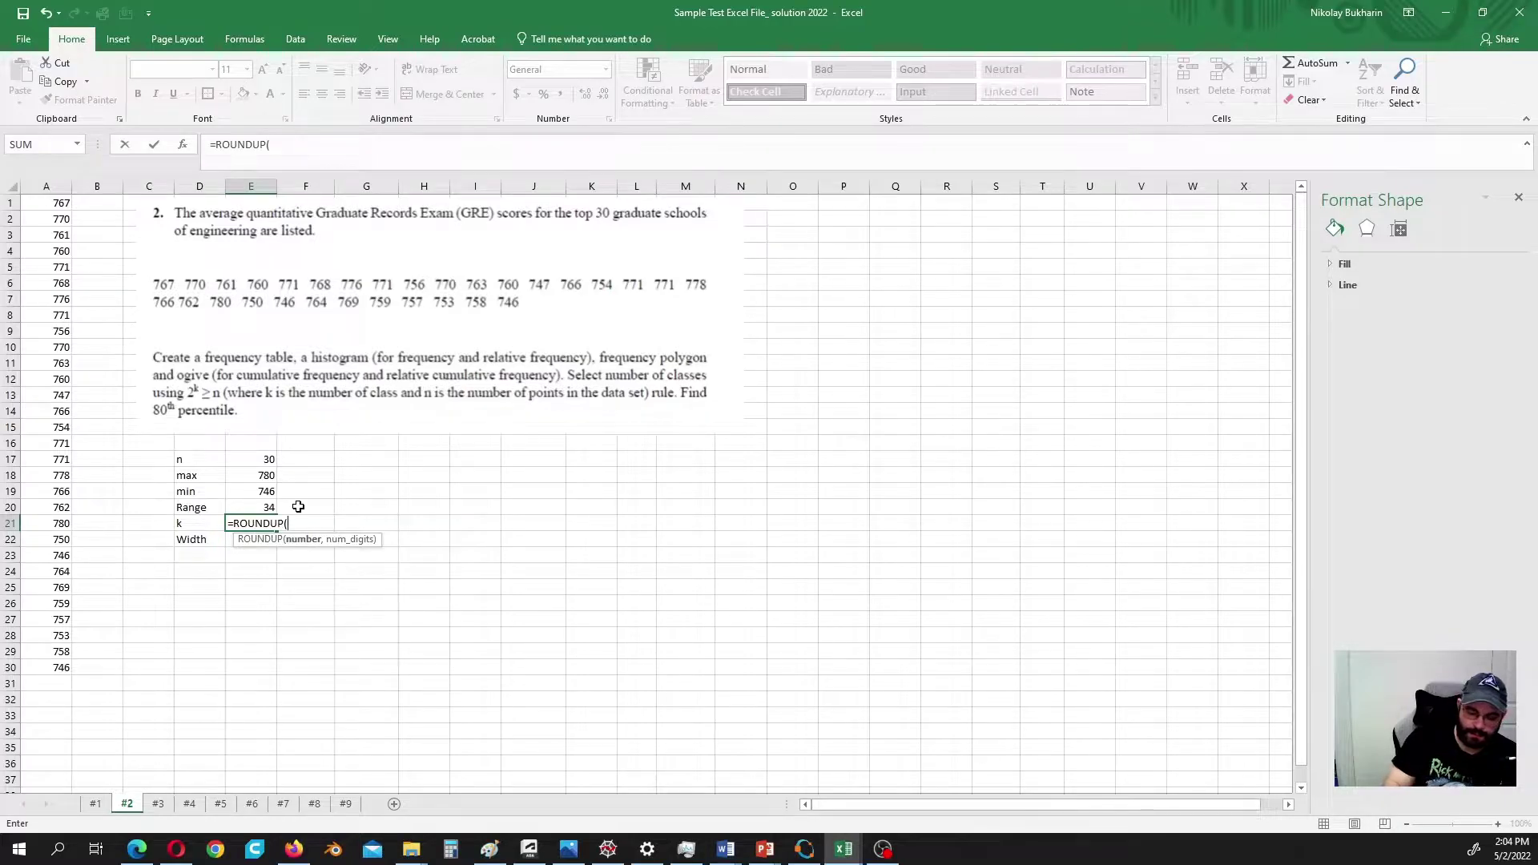
type("ln(")
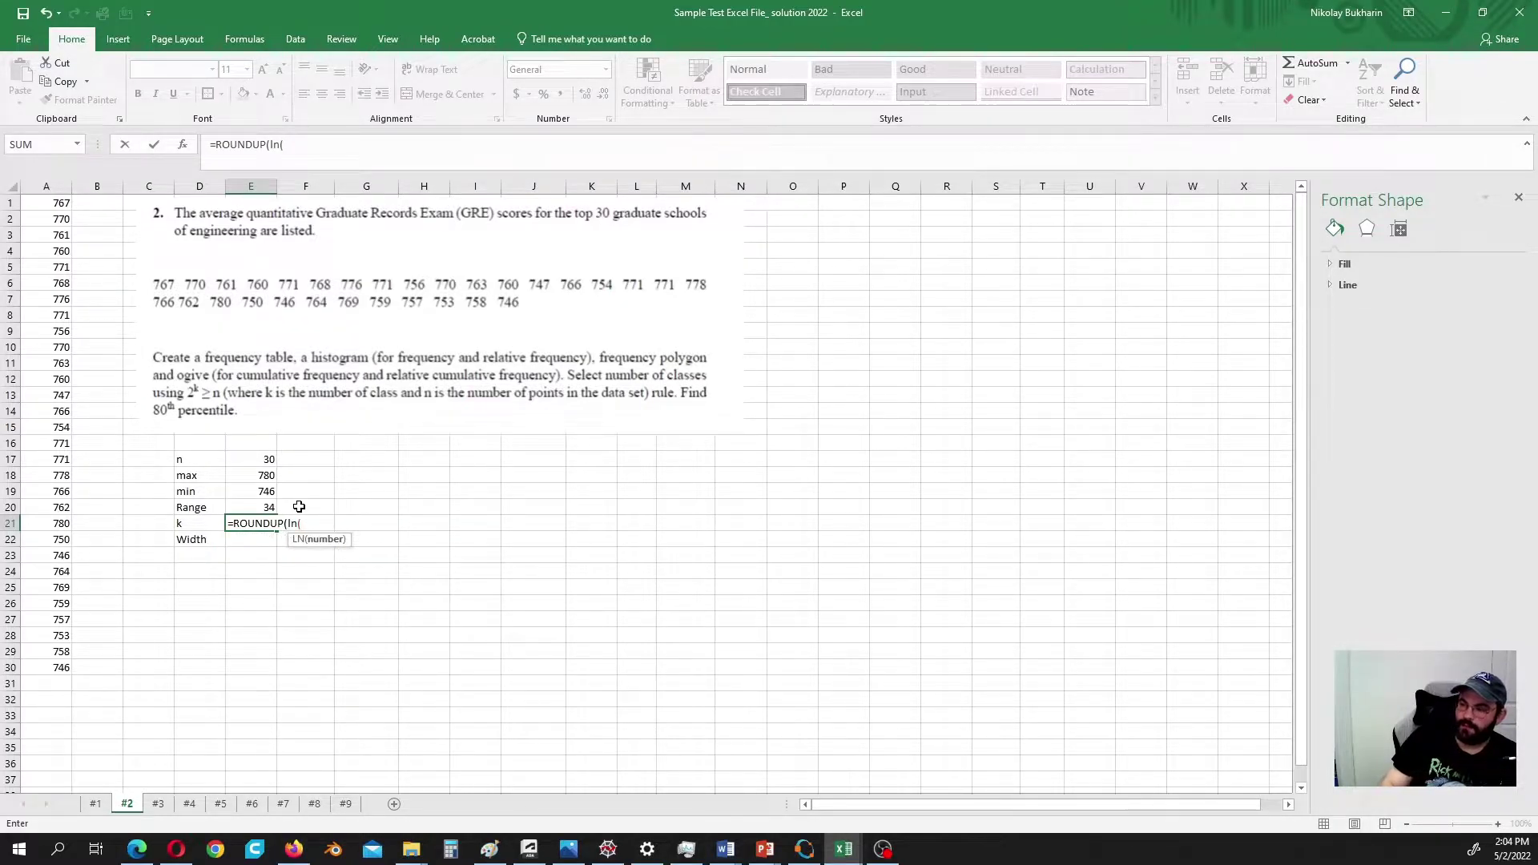
left_click(260, 462)
type(")/ln(2)")
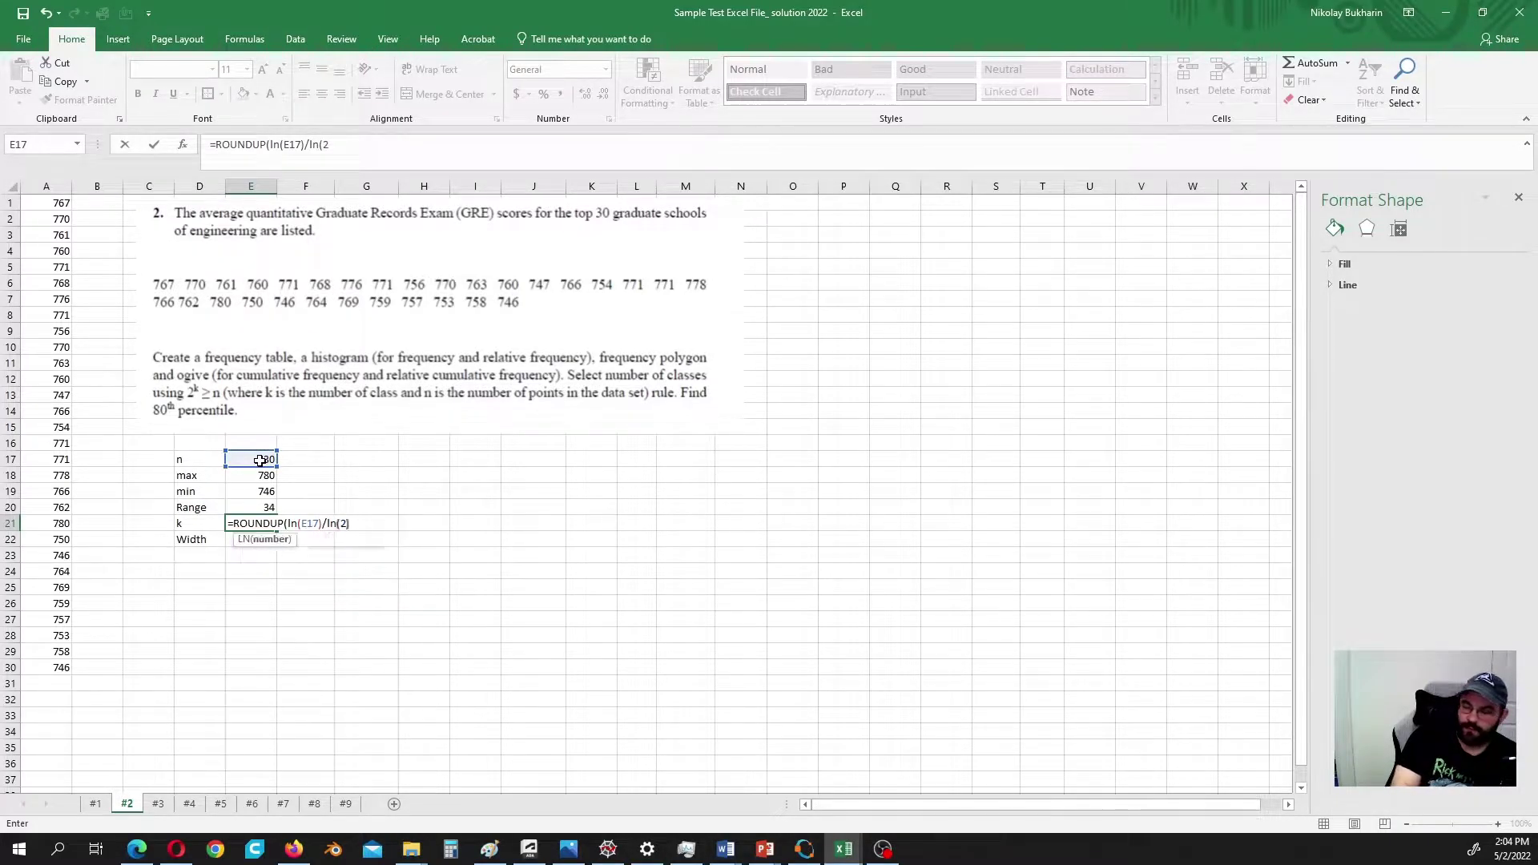
type(",0")
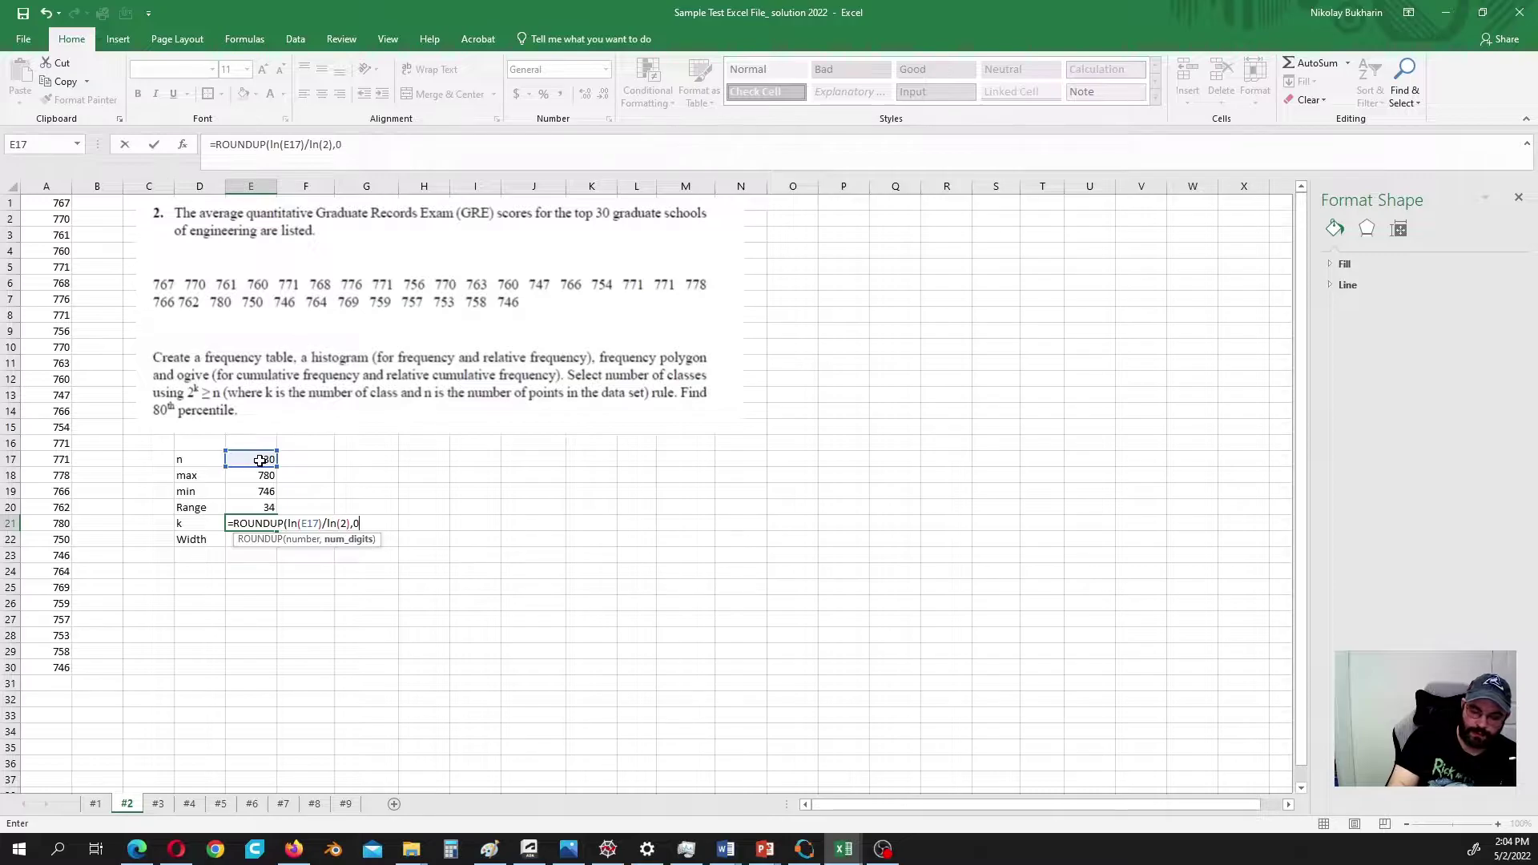
type(")")
key("Return")
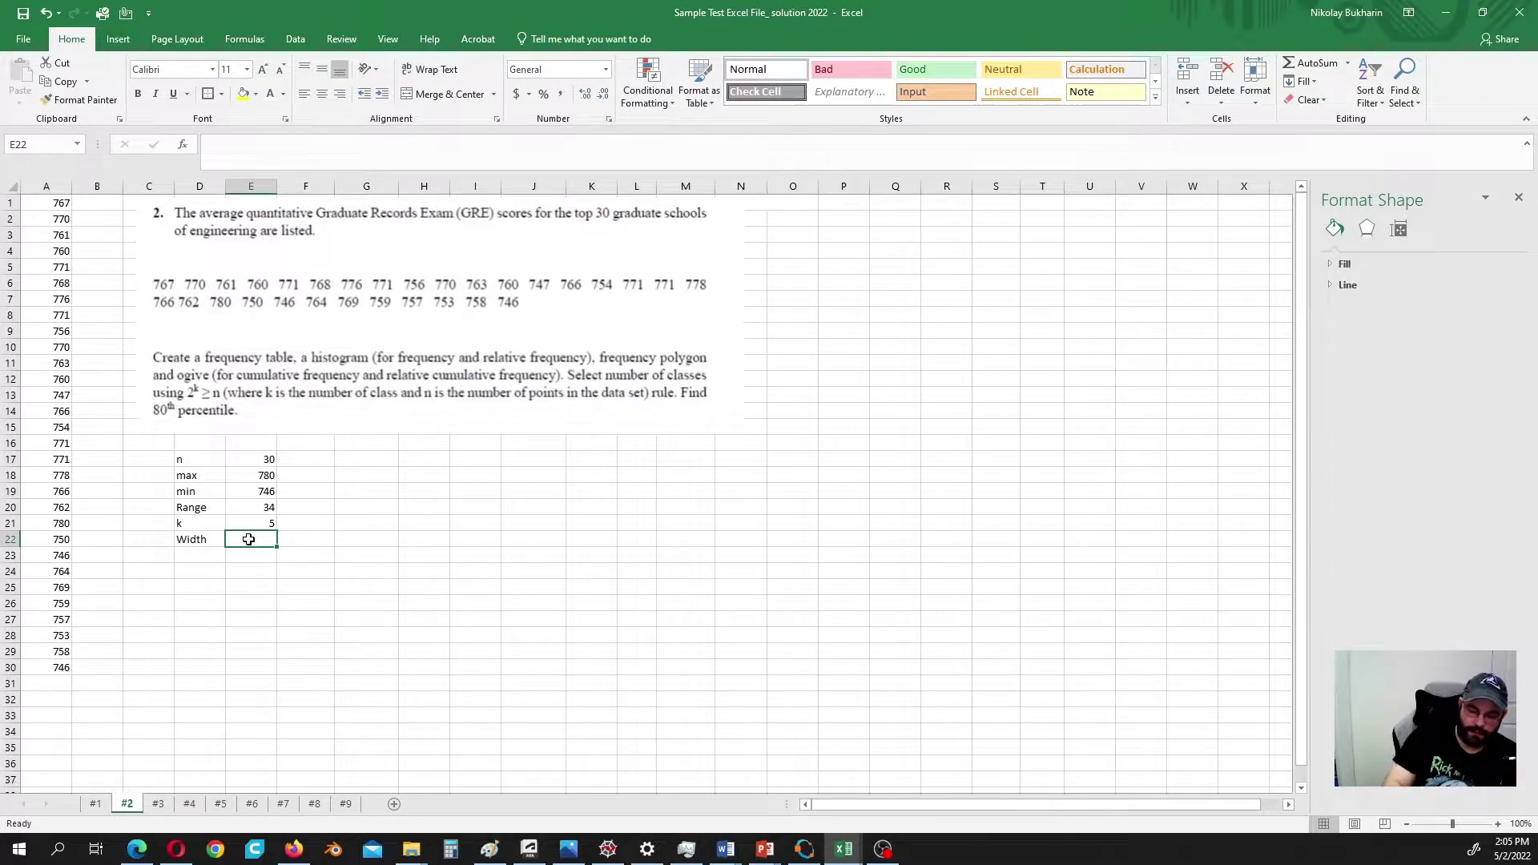
Step: Set Width to =ROUNDUP(E20/E21,0), giving a class width of 7
type("=roun")
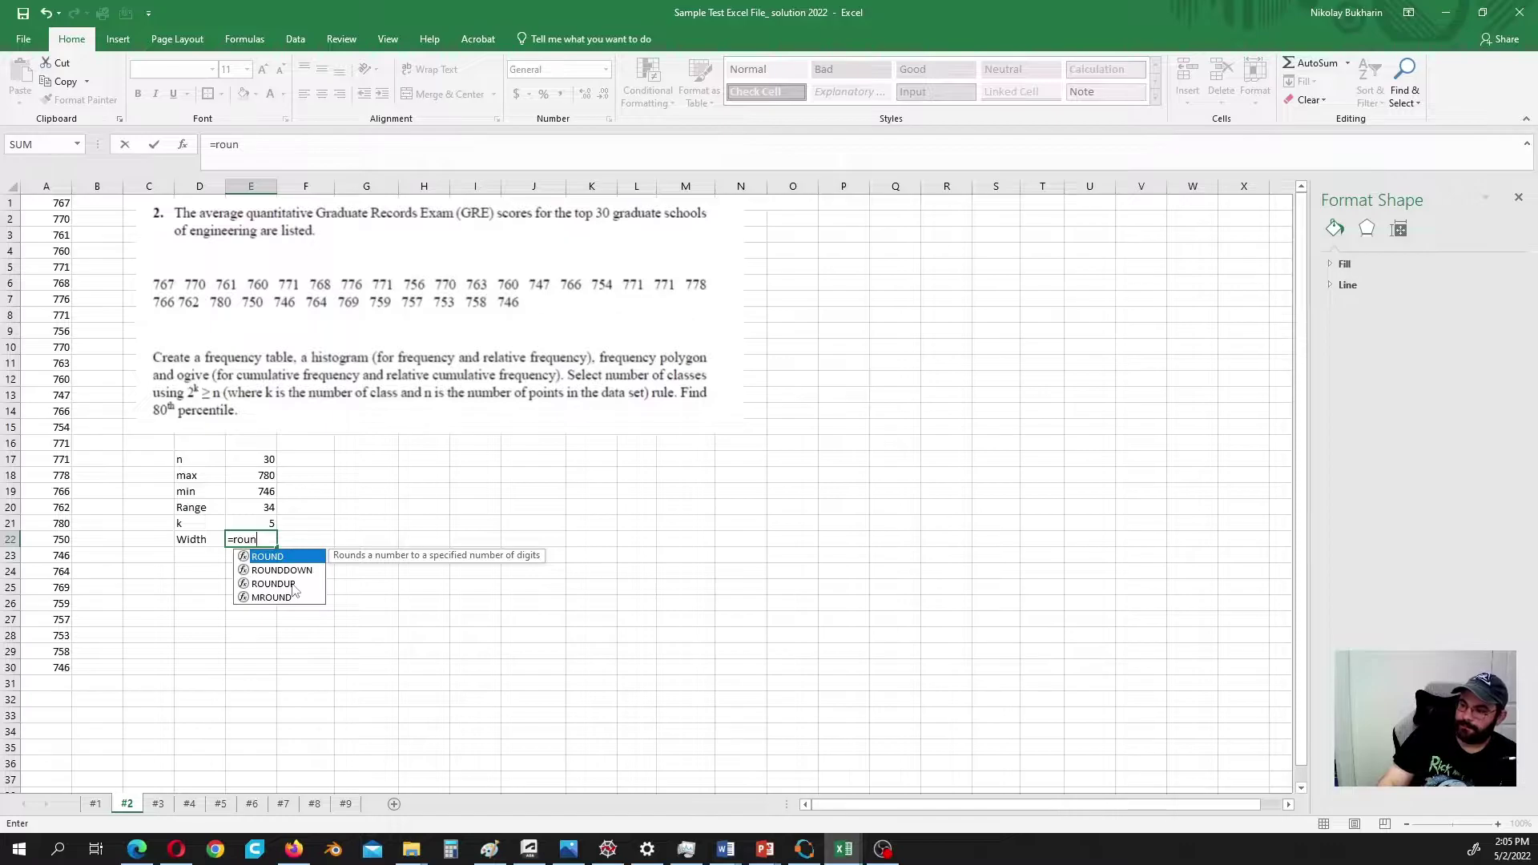
double_click(272, 584)
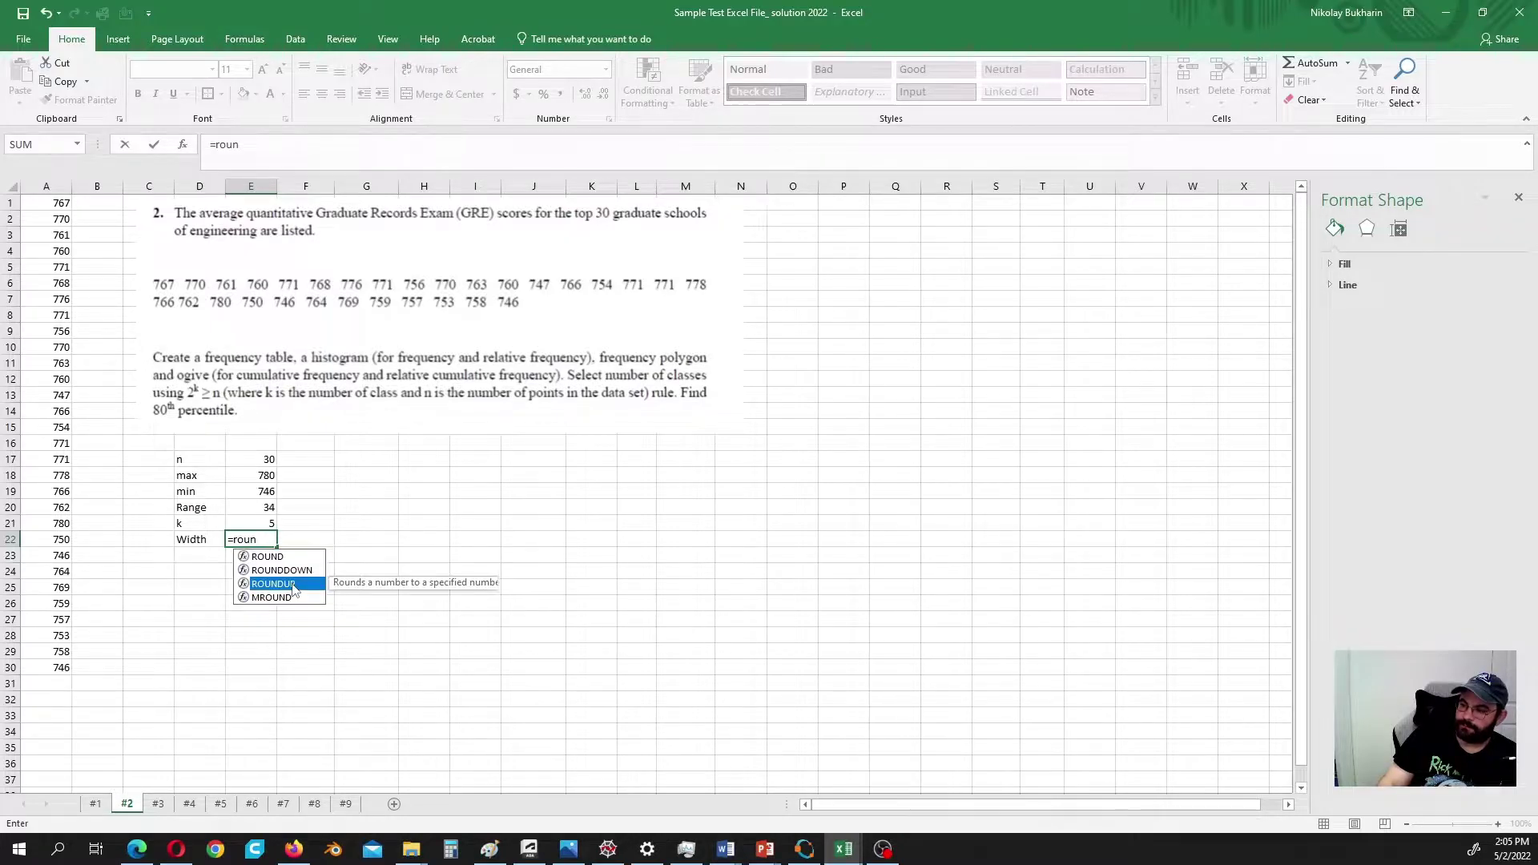
left_click(256, 507)
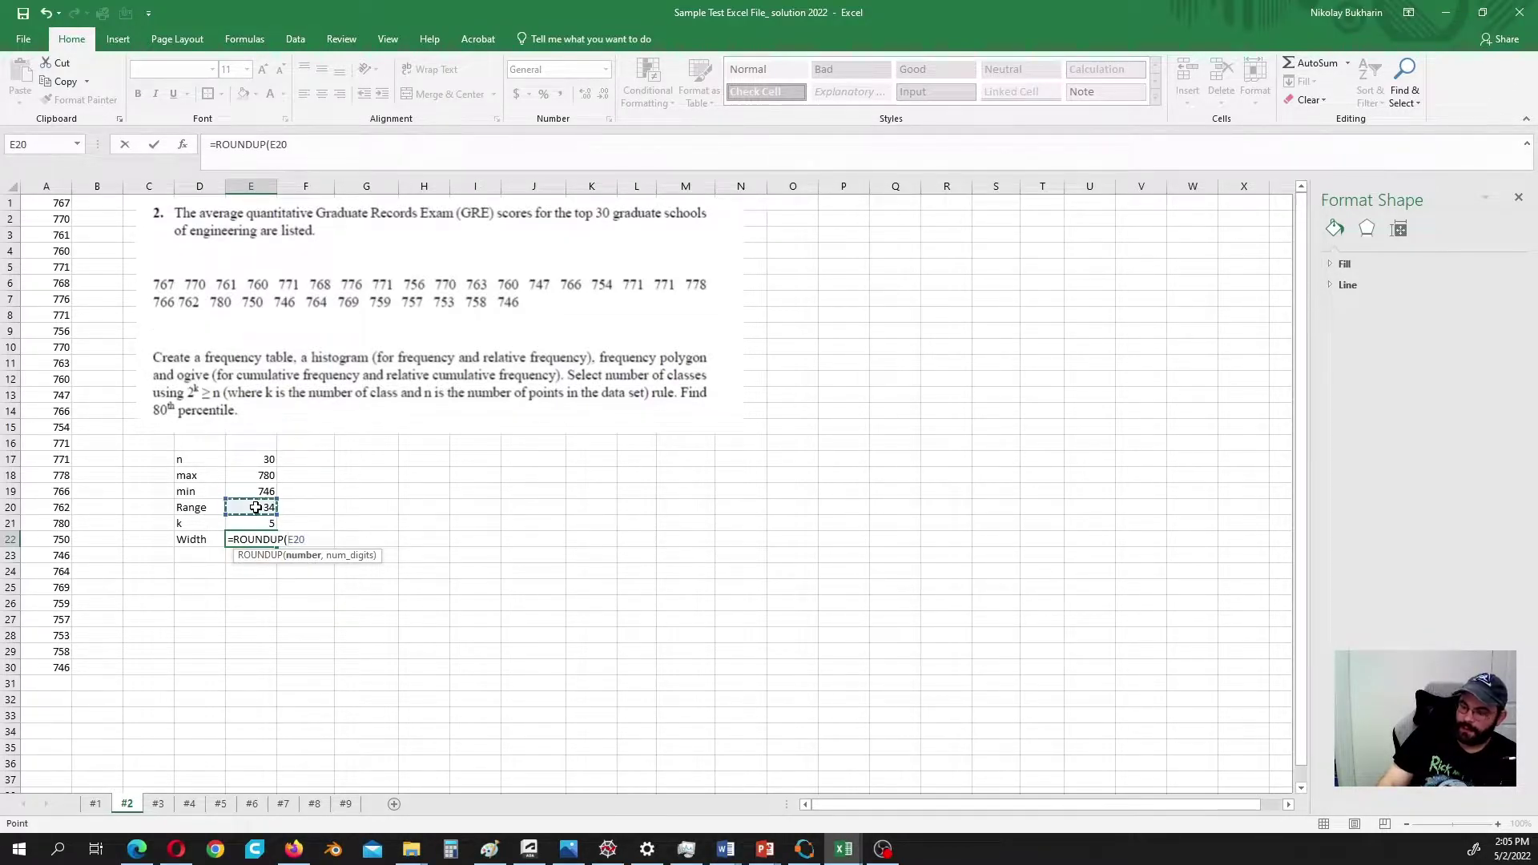
type("/")
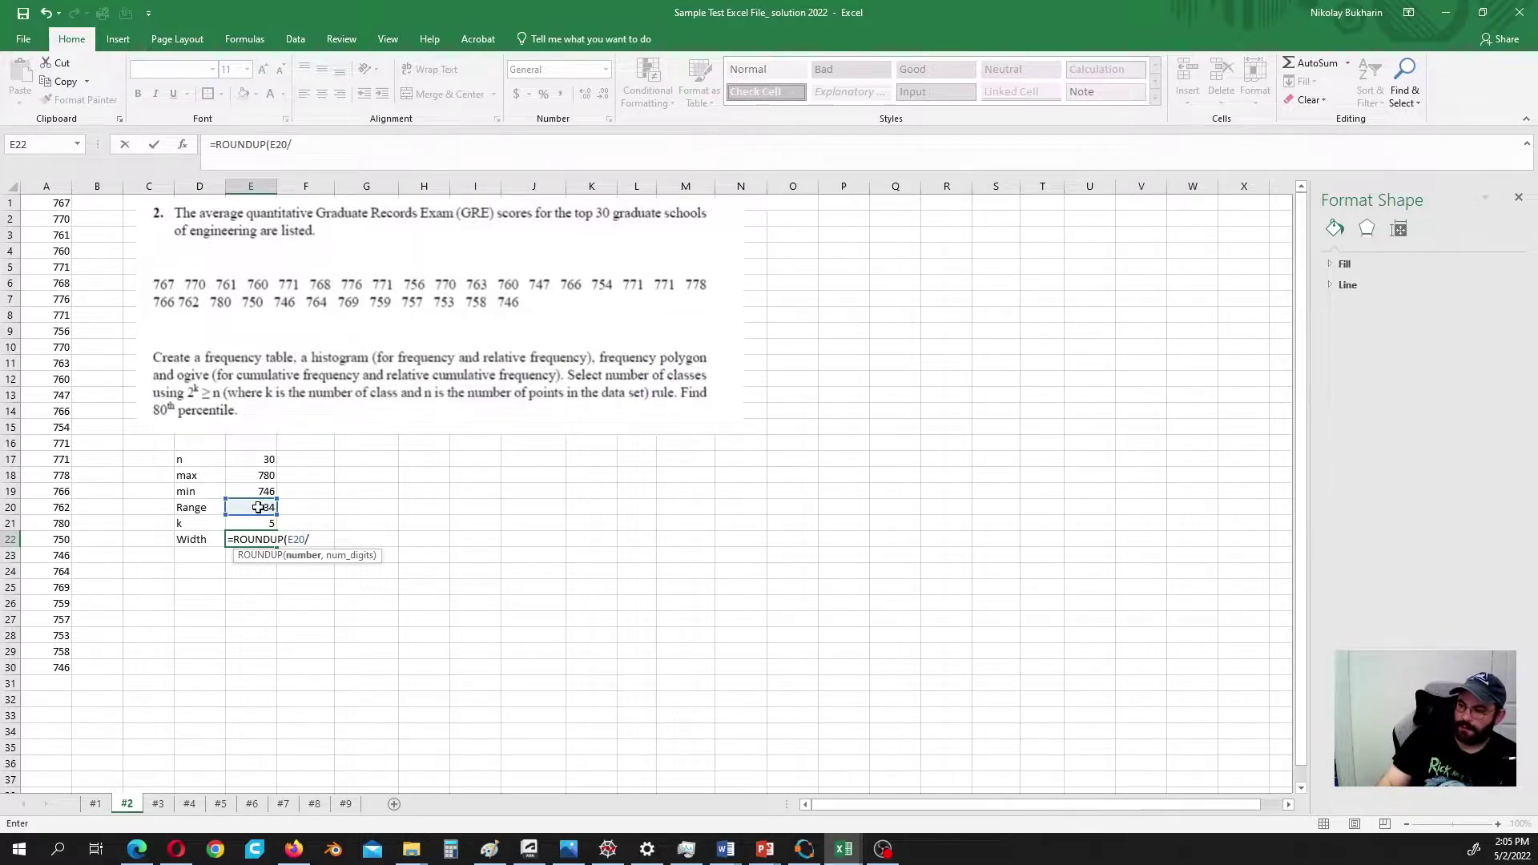
left_click(252, 522)
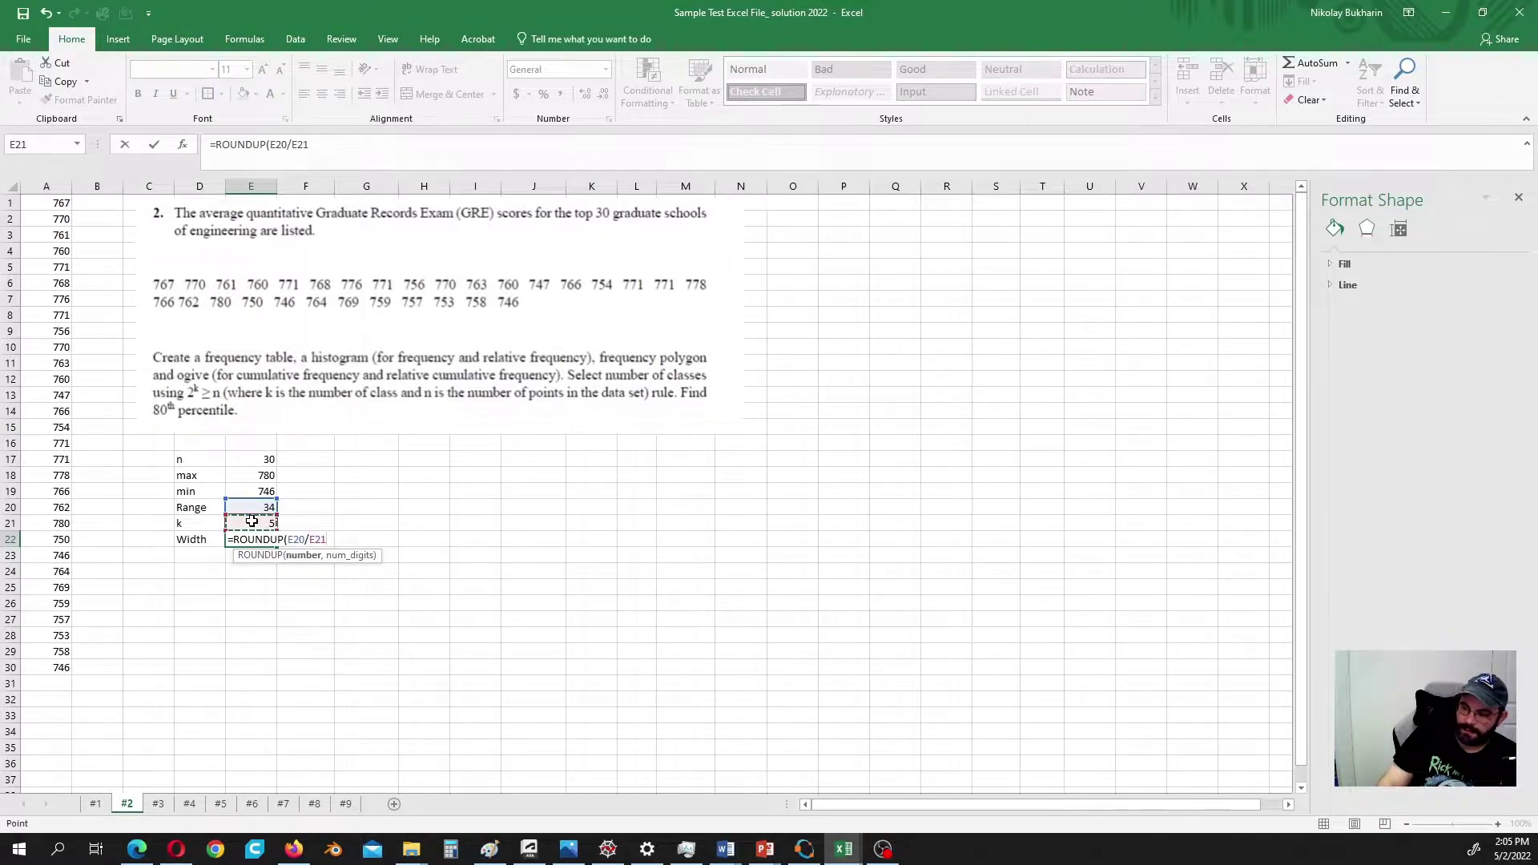
type(",0)")
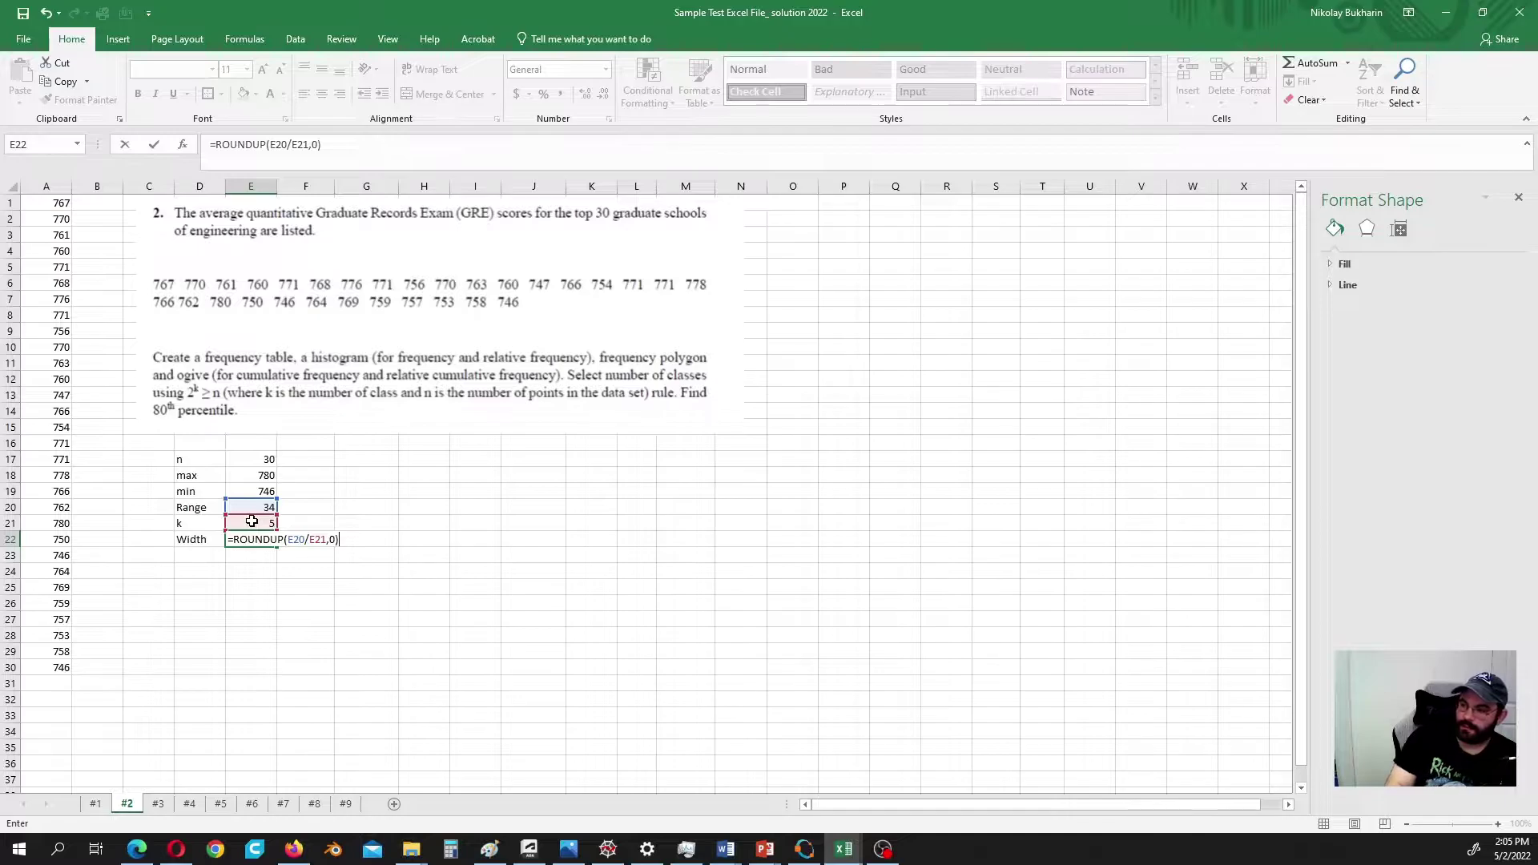
key("Return")
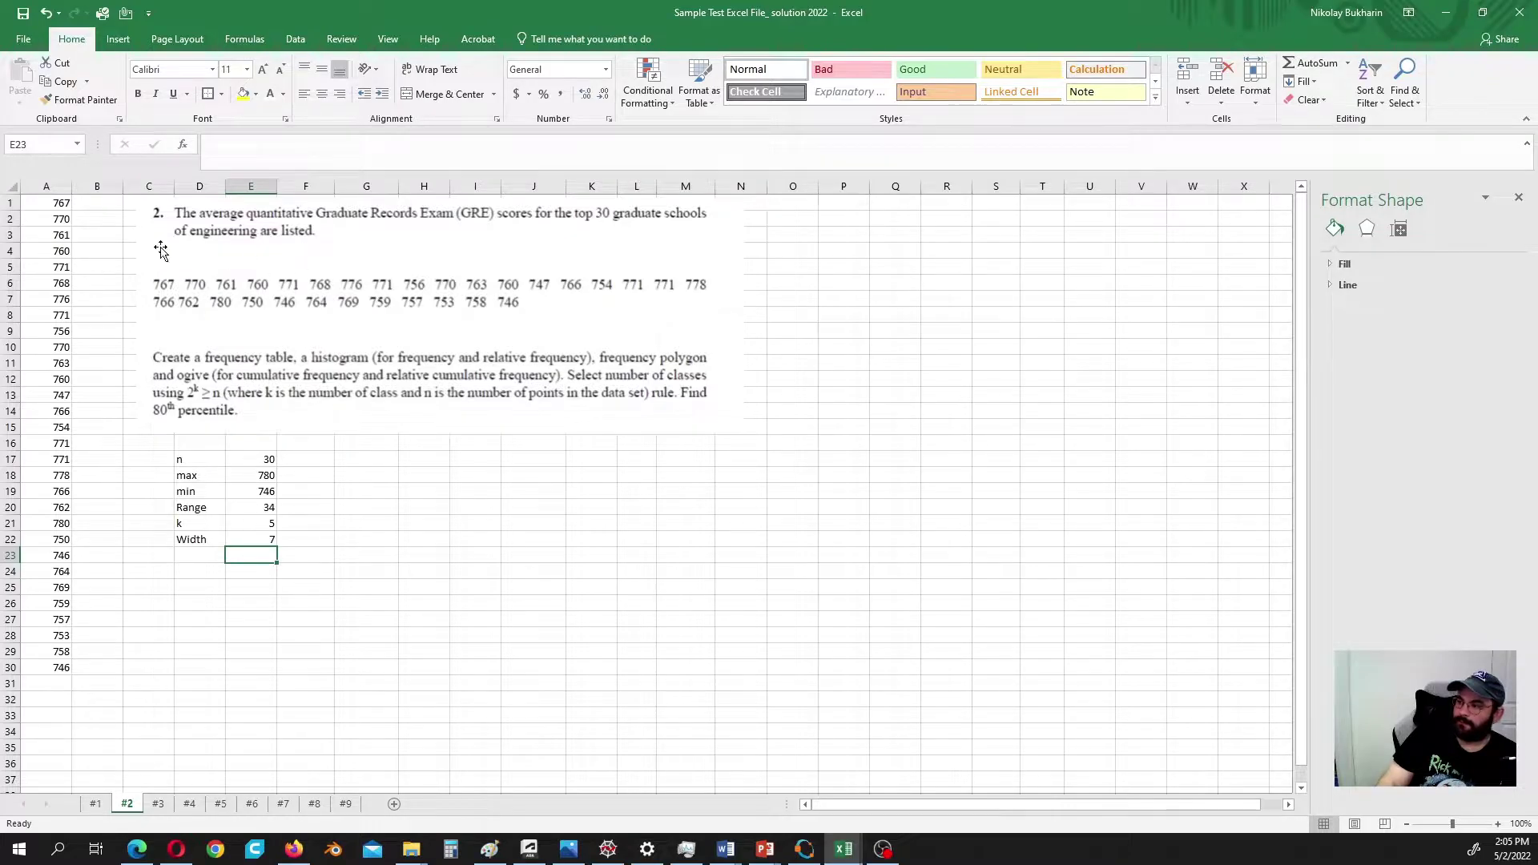
Step: Insert a histogram of the column A scores and place it beside the summary table
left_click_drag(46, 206, 38, 669)
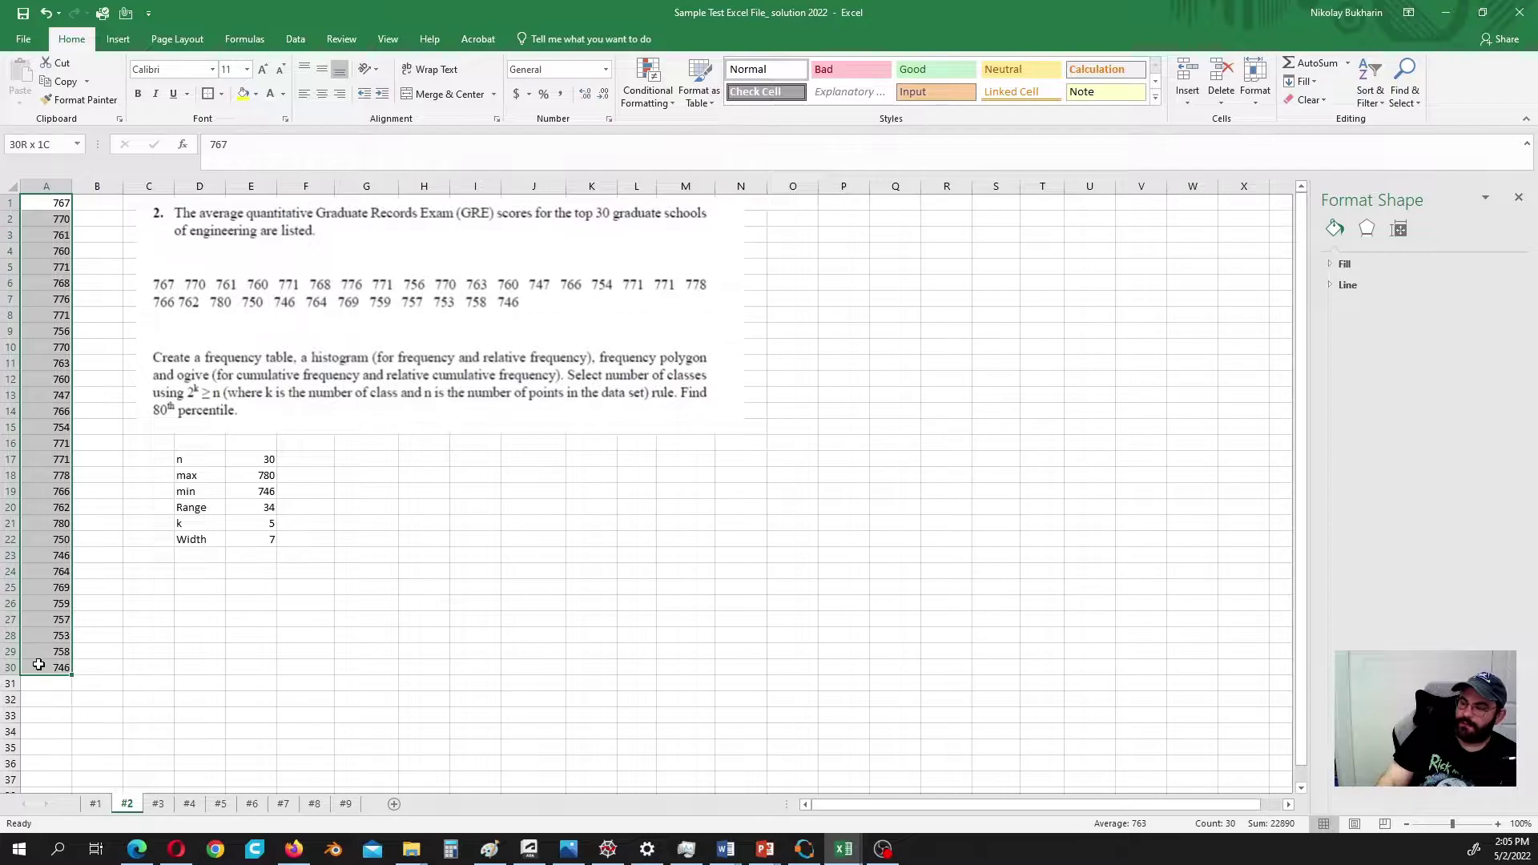
left_click(118, 38)
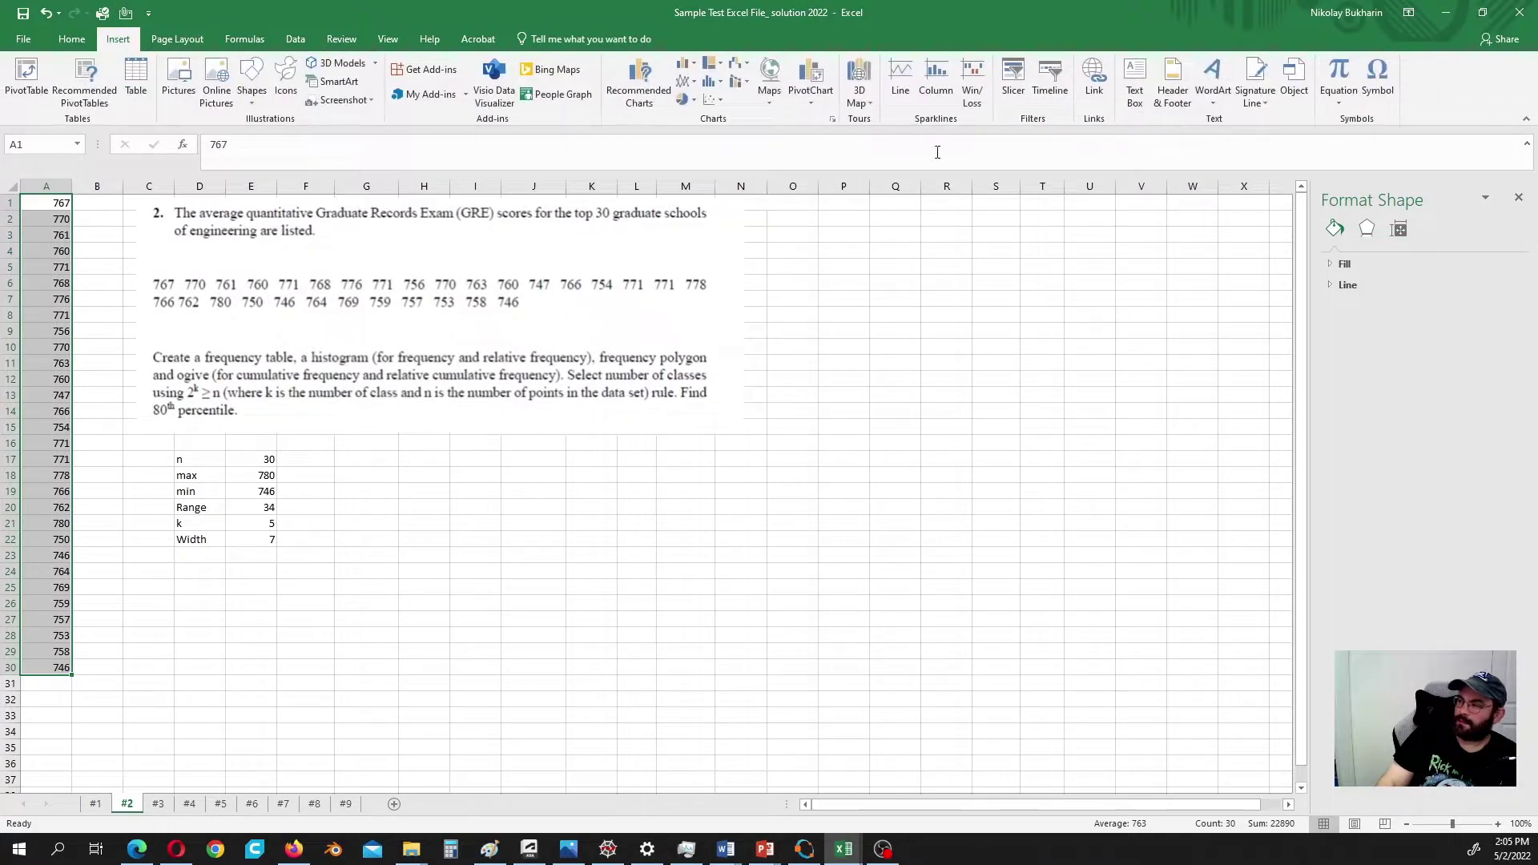
left_click(711, 81)
left_click(723, 132)
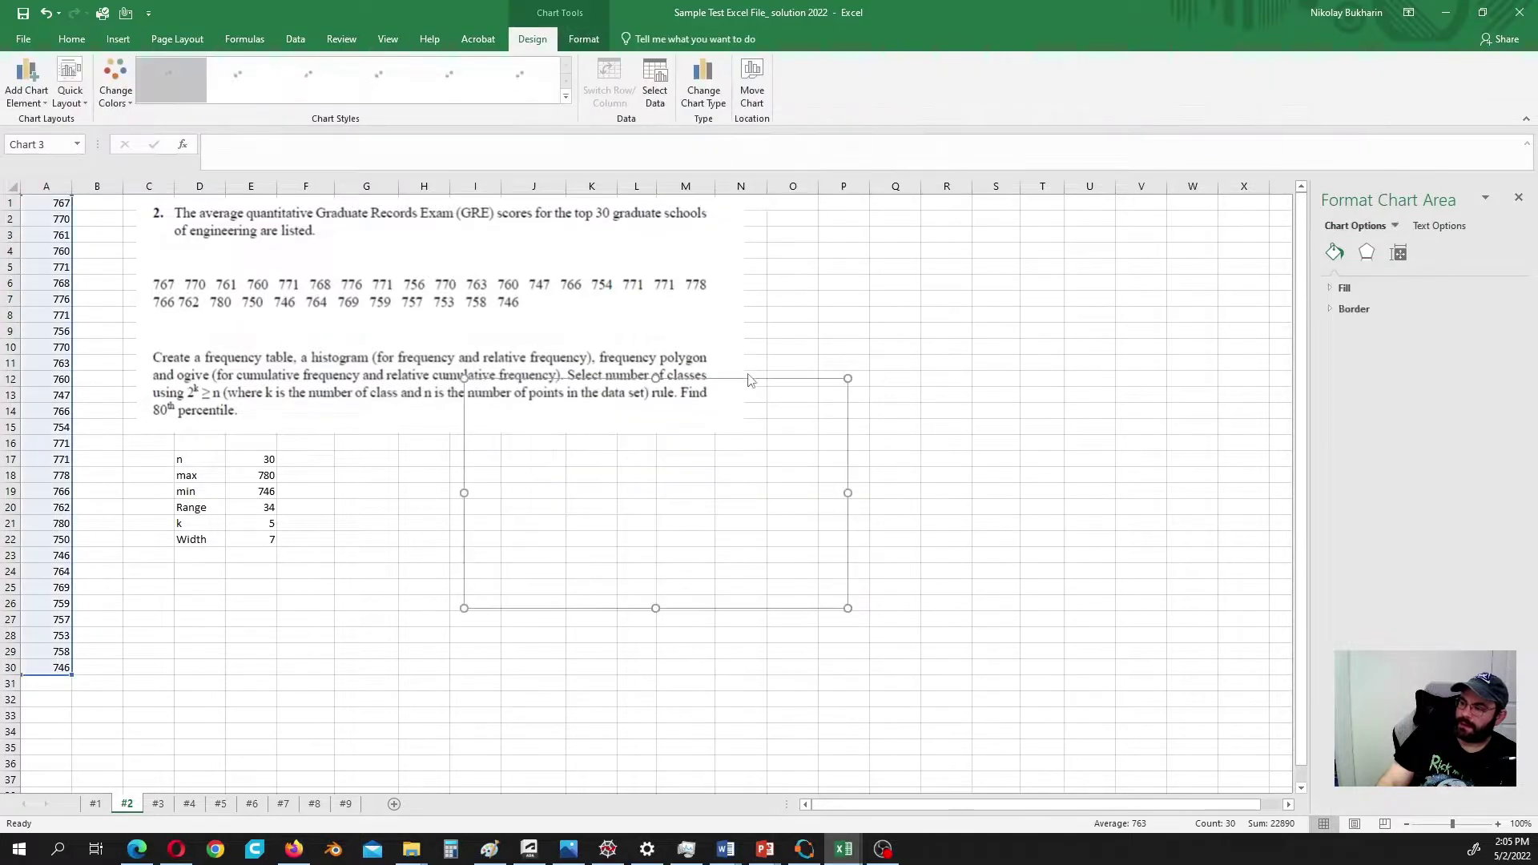
left_click_drag(746, 405, 474, 553)
Step: Retitle the histogram 'Automatic'
left_click(312, 565)
left_click(313, 565)
triple_click(315, 565)
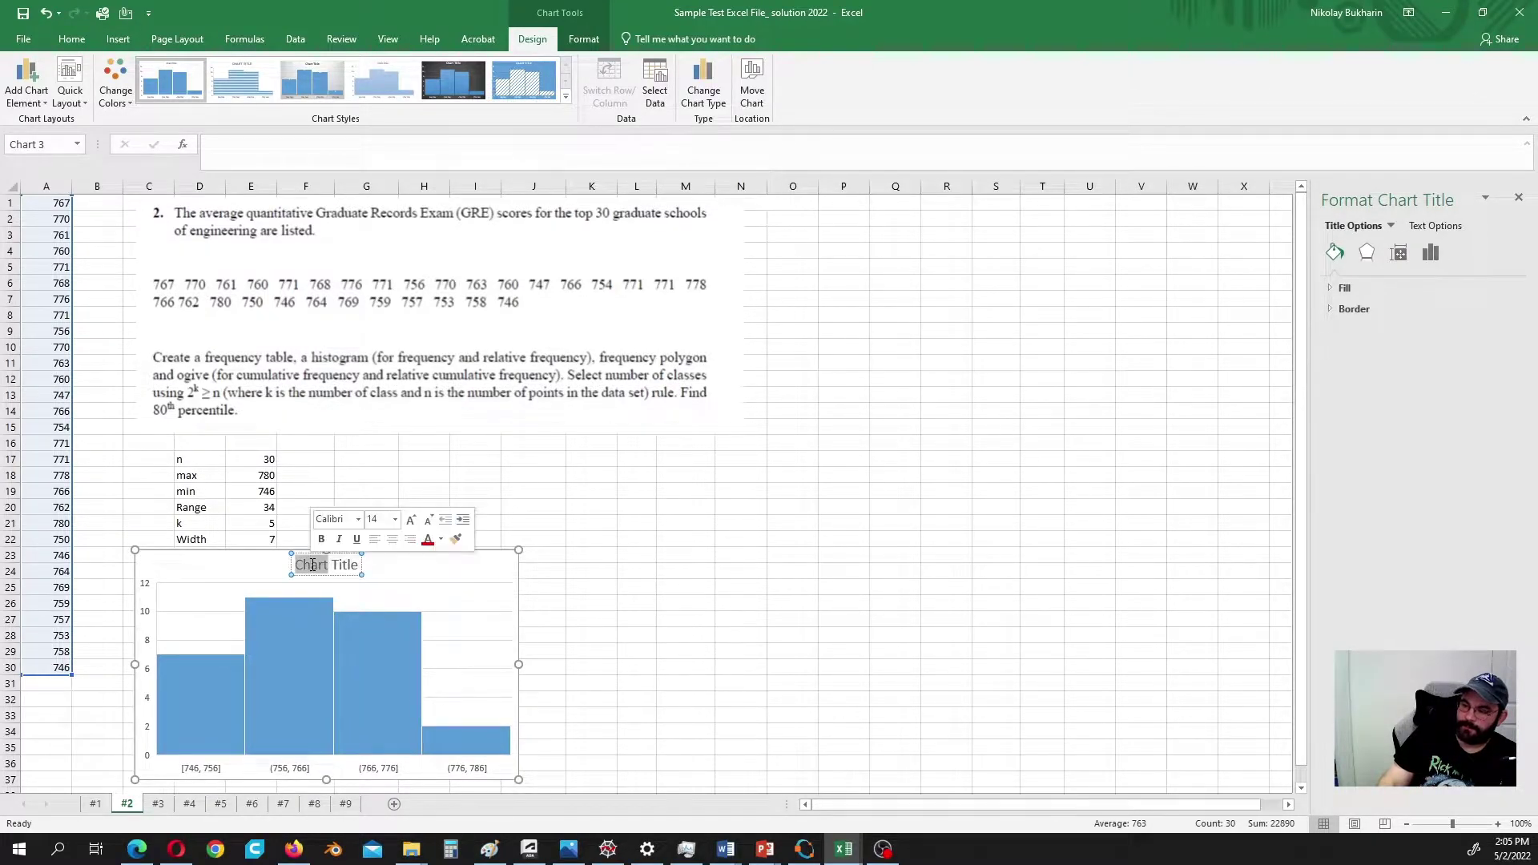
type("Automat")
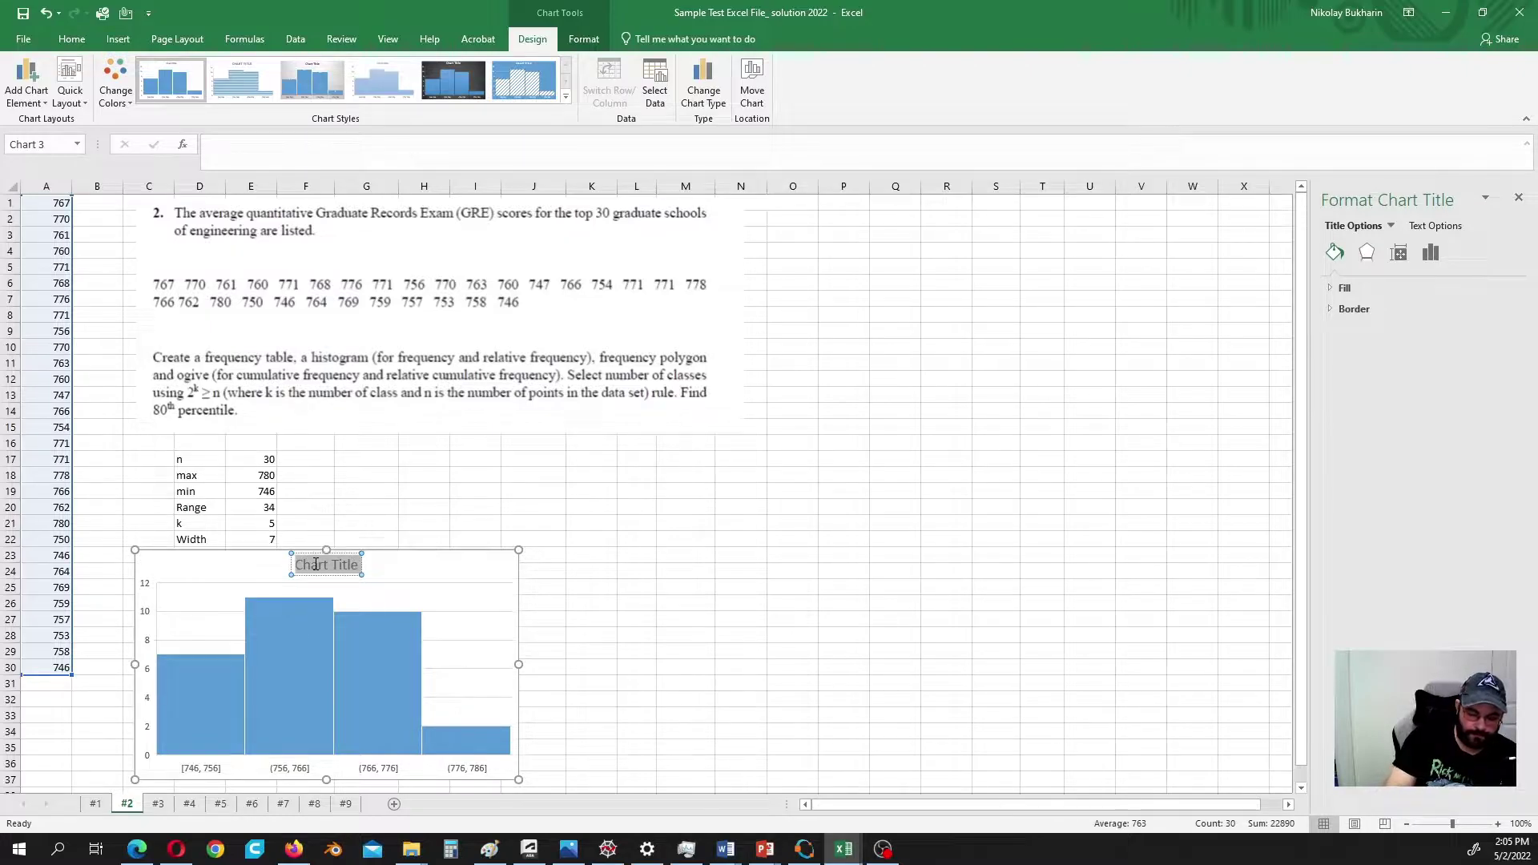
type("ic")
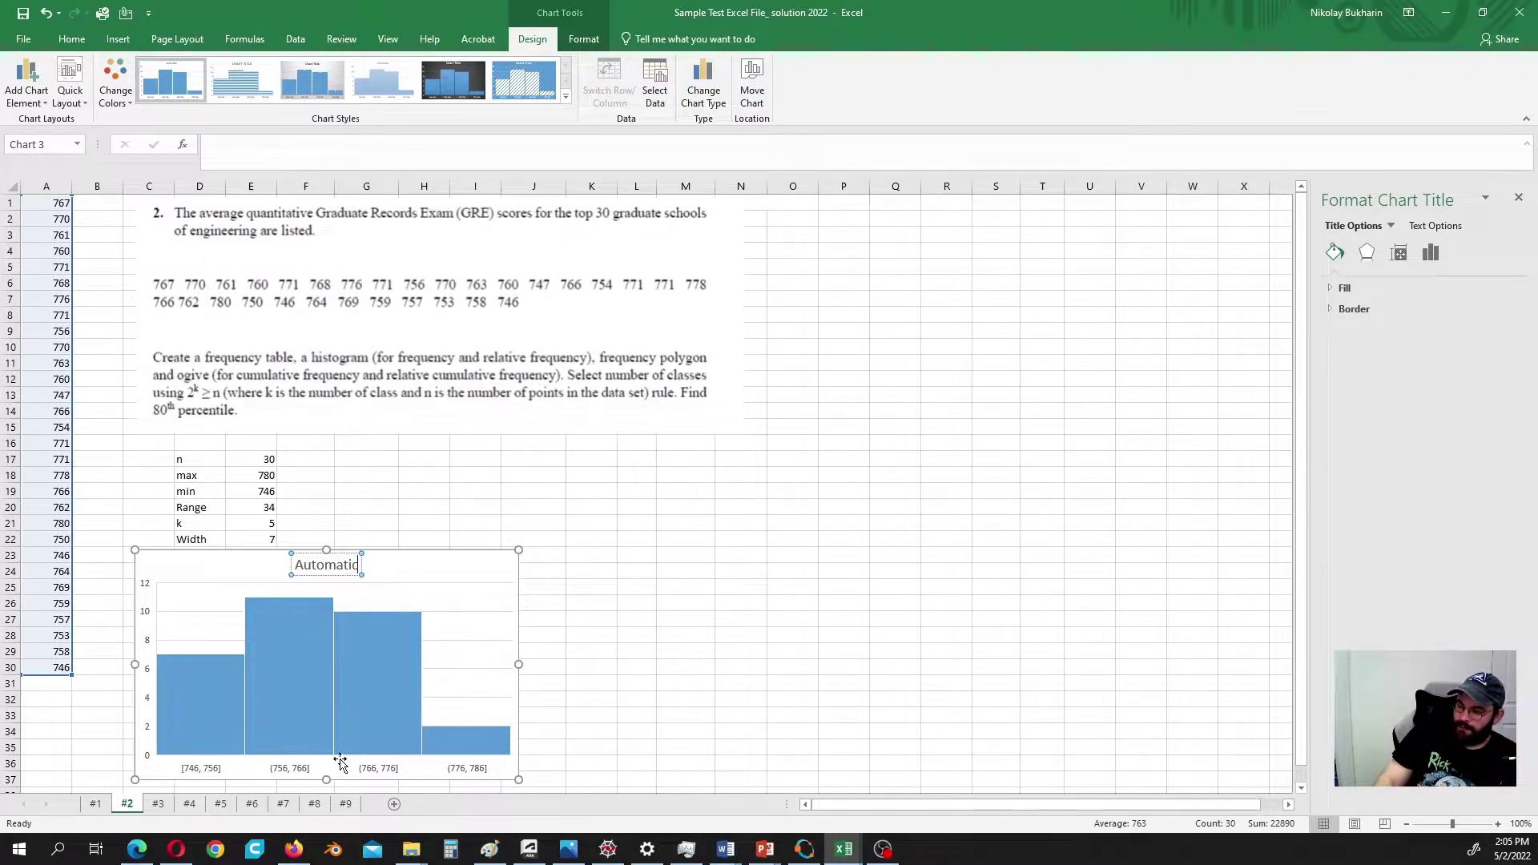
Step: Set the histogram axis to 5 bins and nudge the chart slightly left
left_click(379, 772)
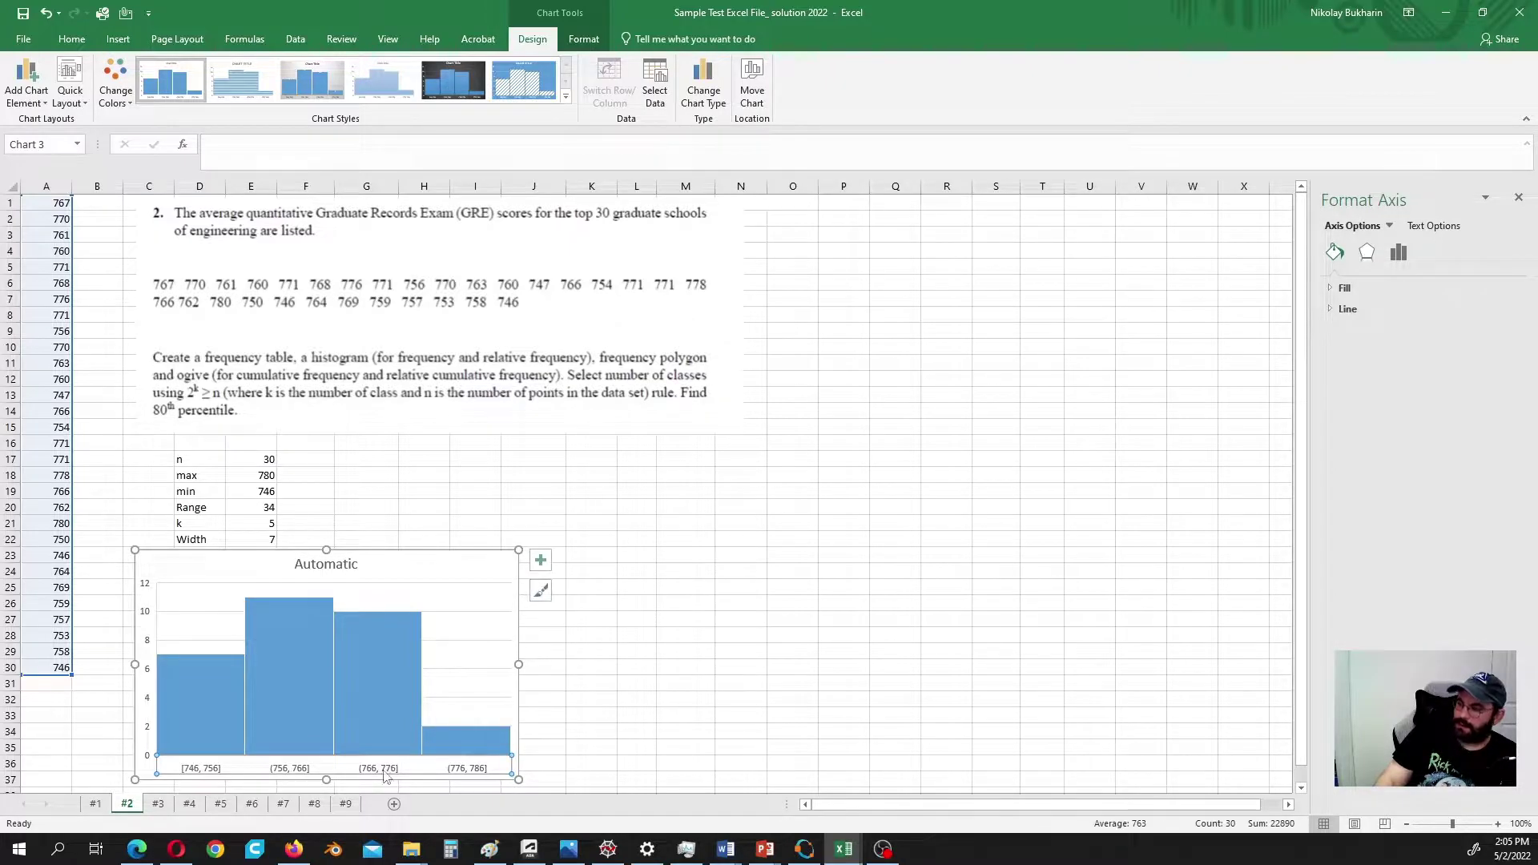
left_click(1399, 257)
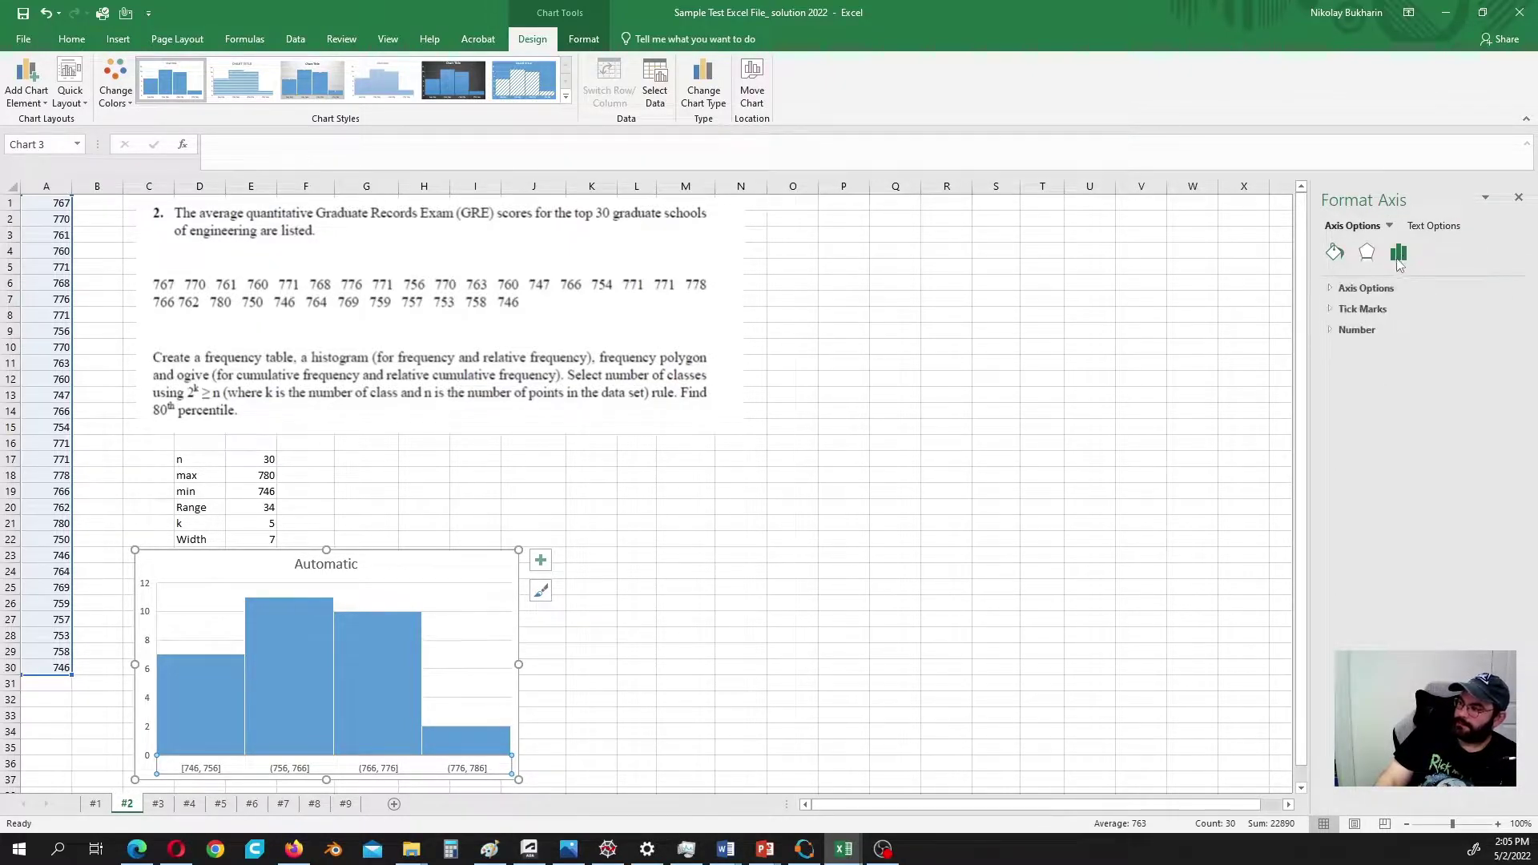
left_click(1345, 291)
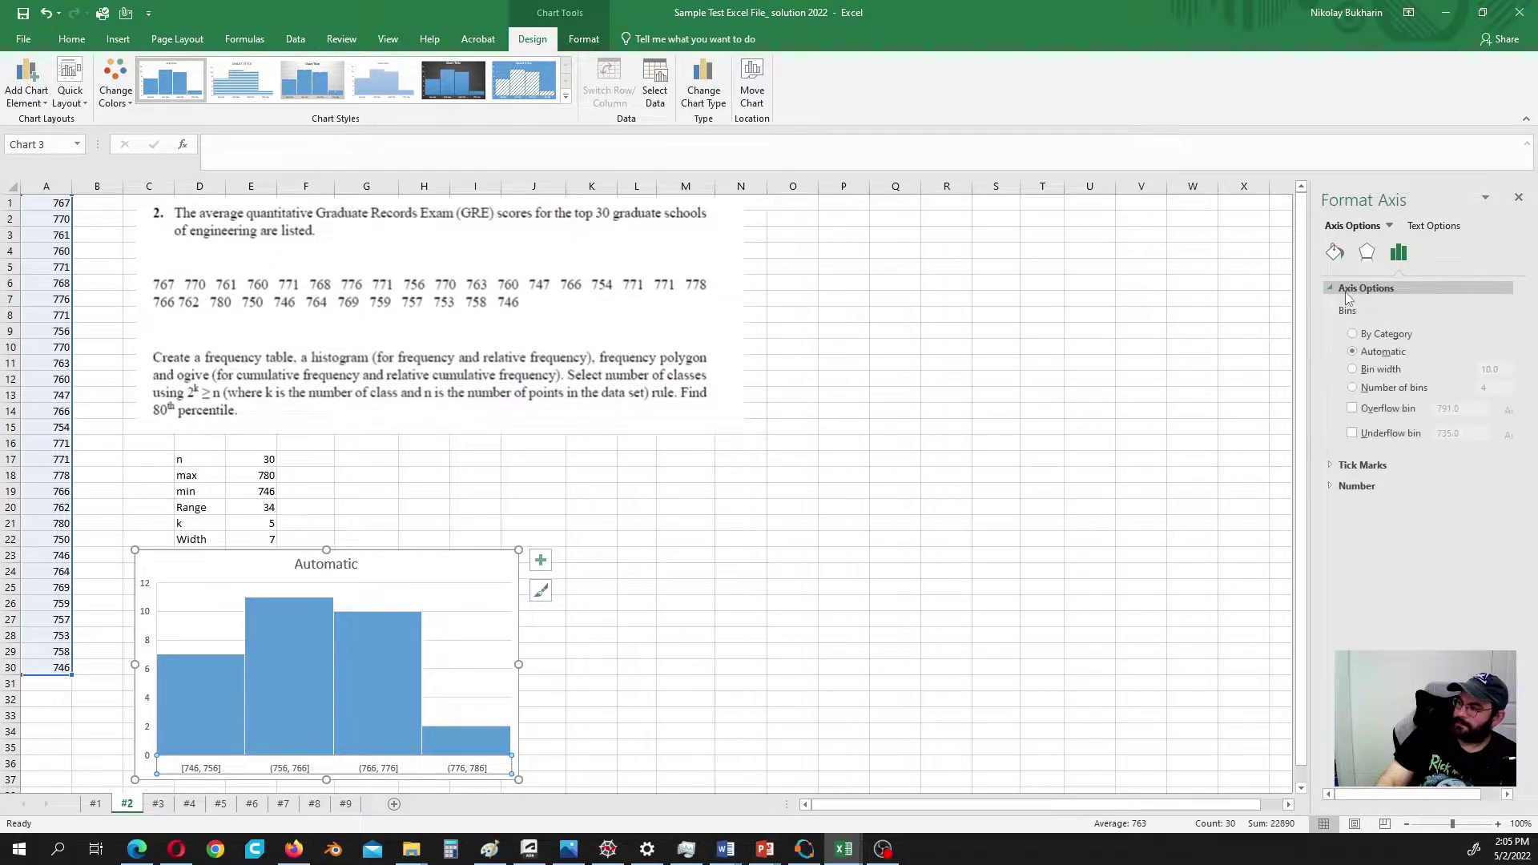
left_click(1354, 388)
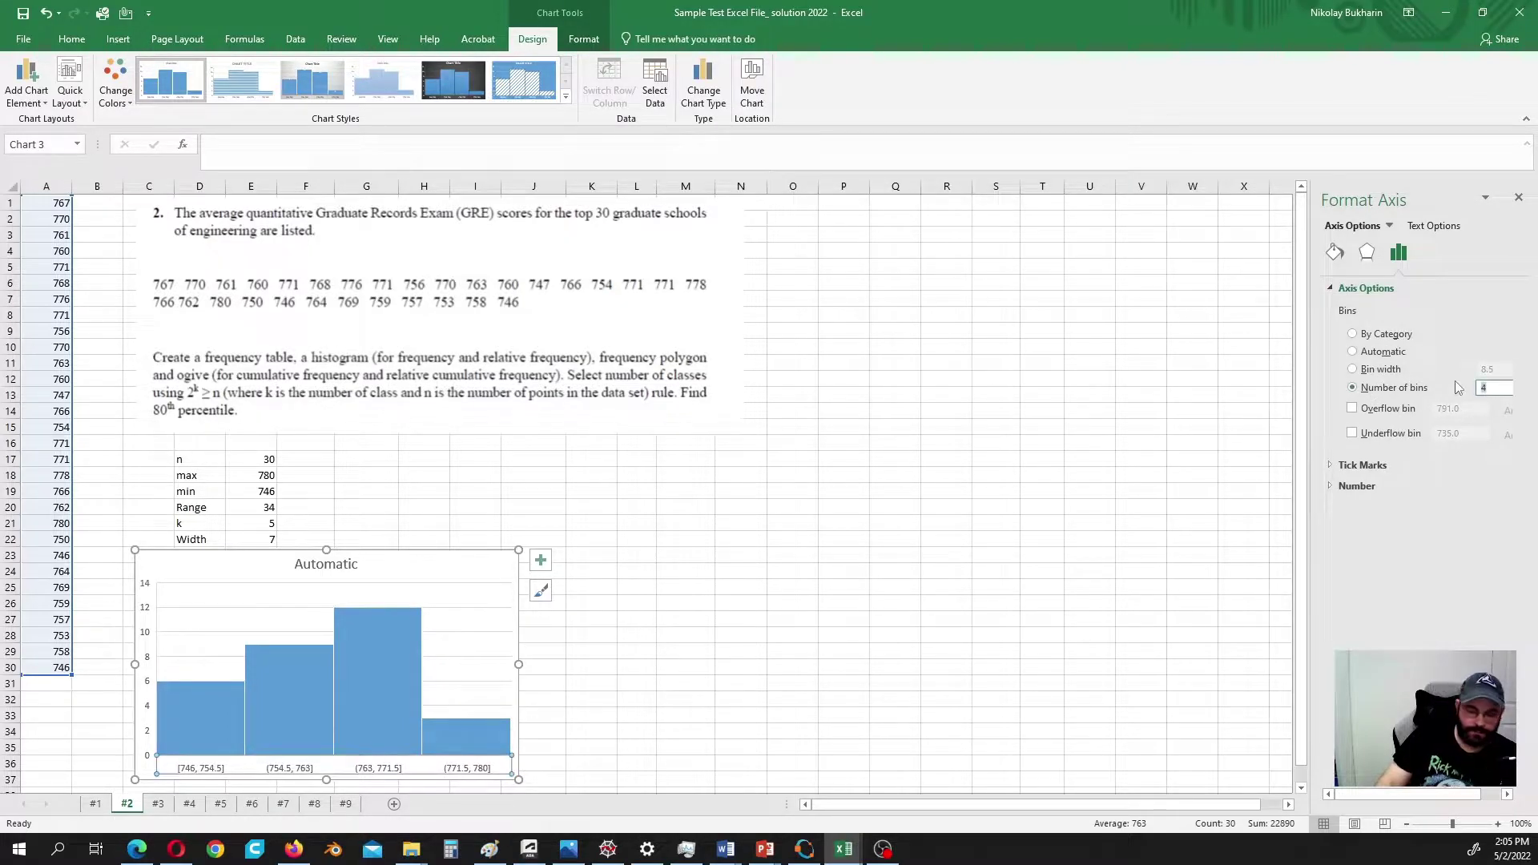
type("5")
key("Return")
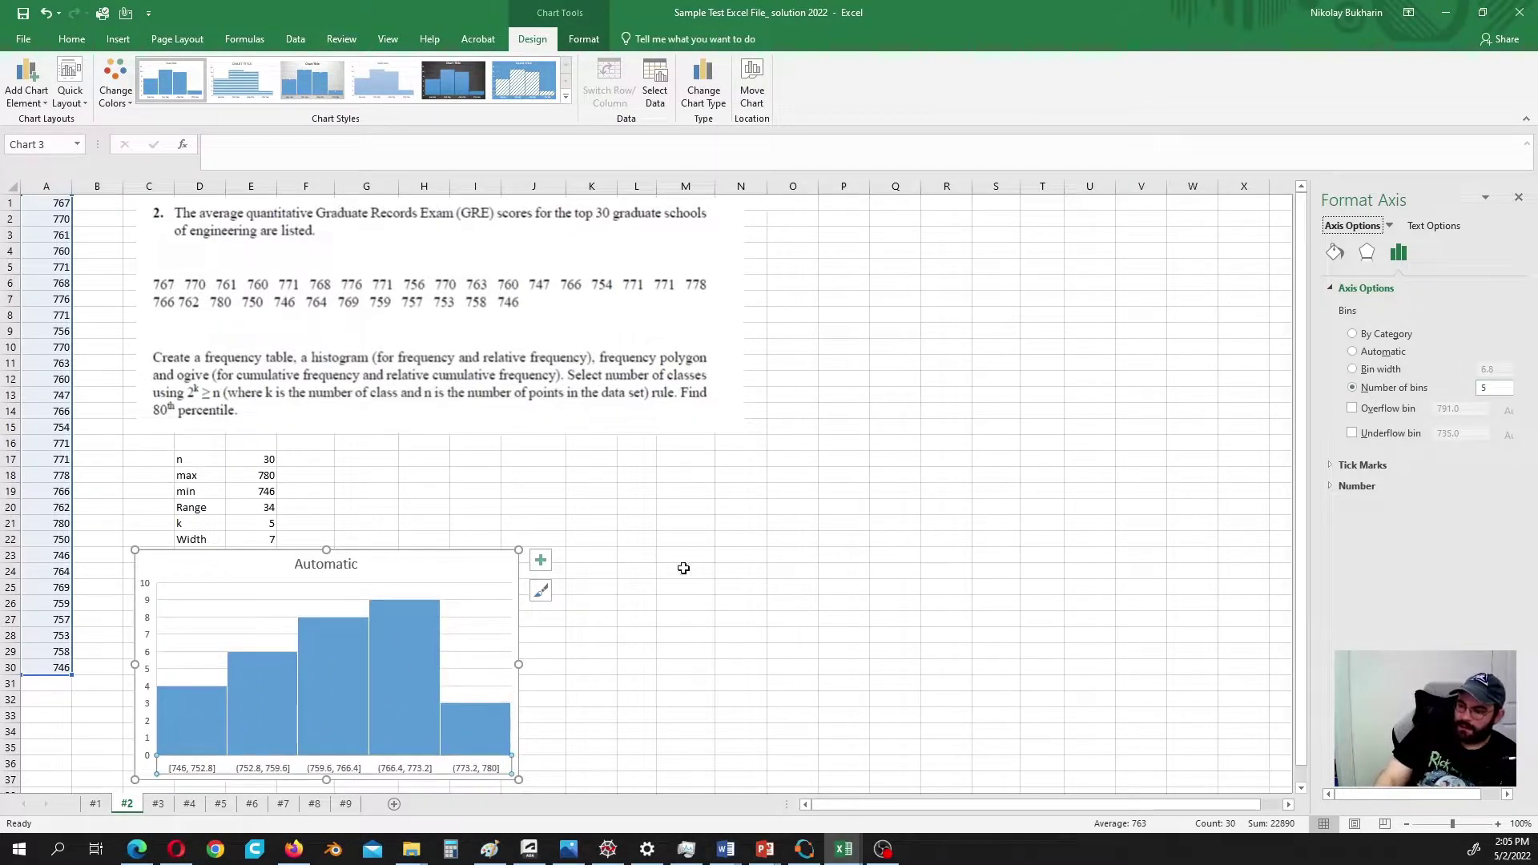
left_click(618, 621)
left_click_drag(399, 564, 389, 562)
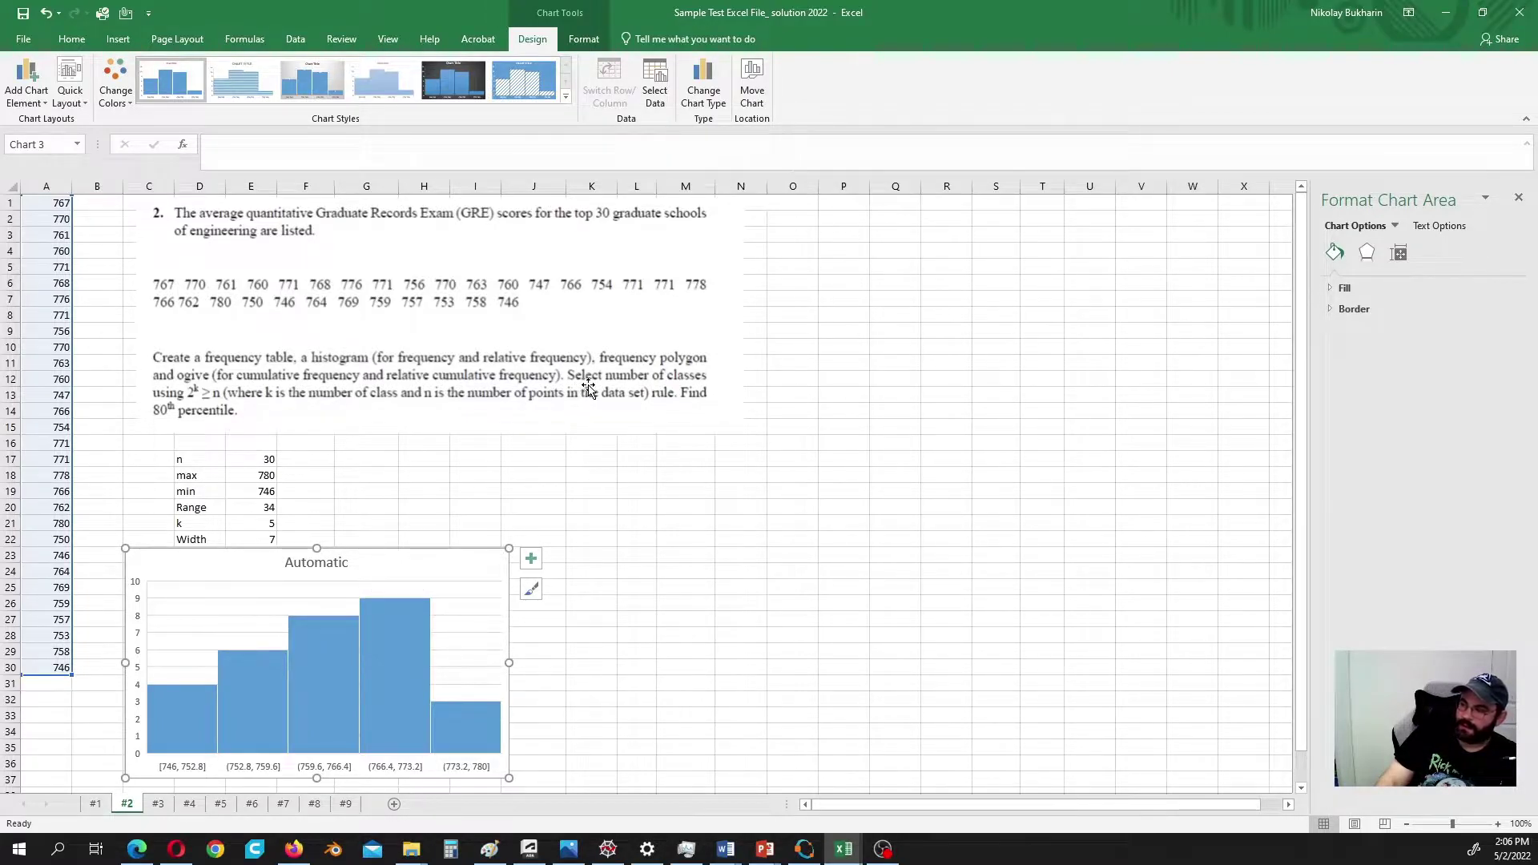
Step: Add headers L.L in Q1 and U.L. in R1, with 746 as the first lower limit in Q2
left_click(906, 206)
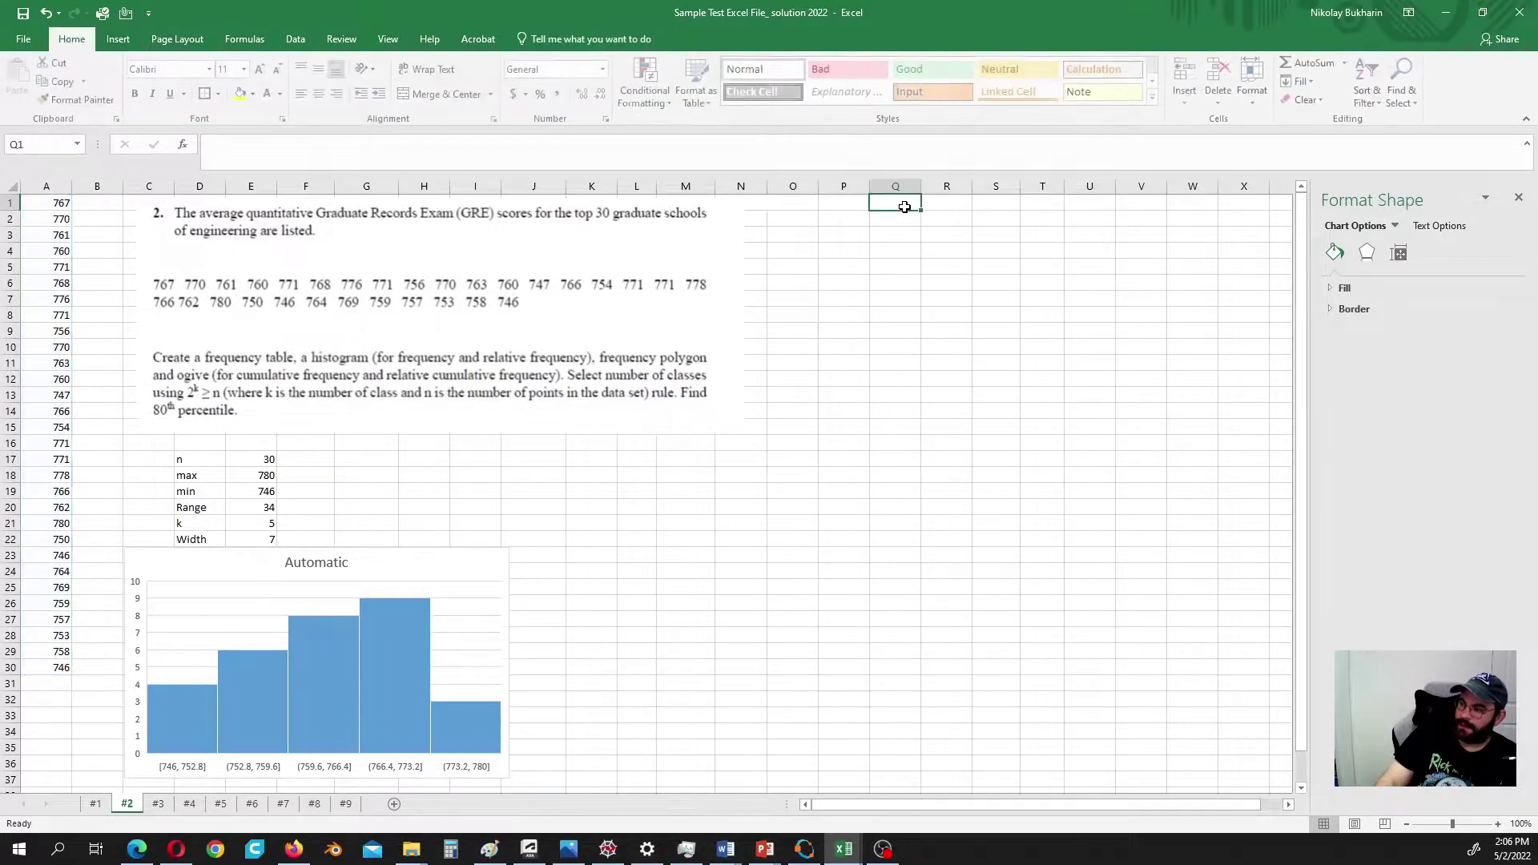
type("U")
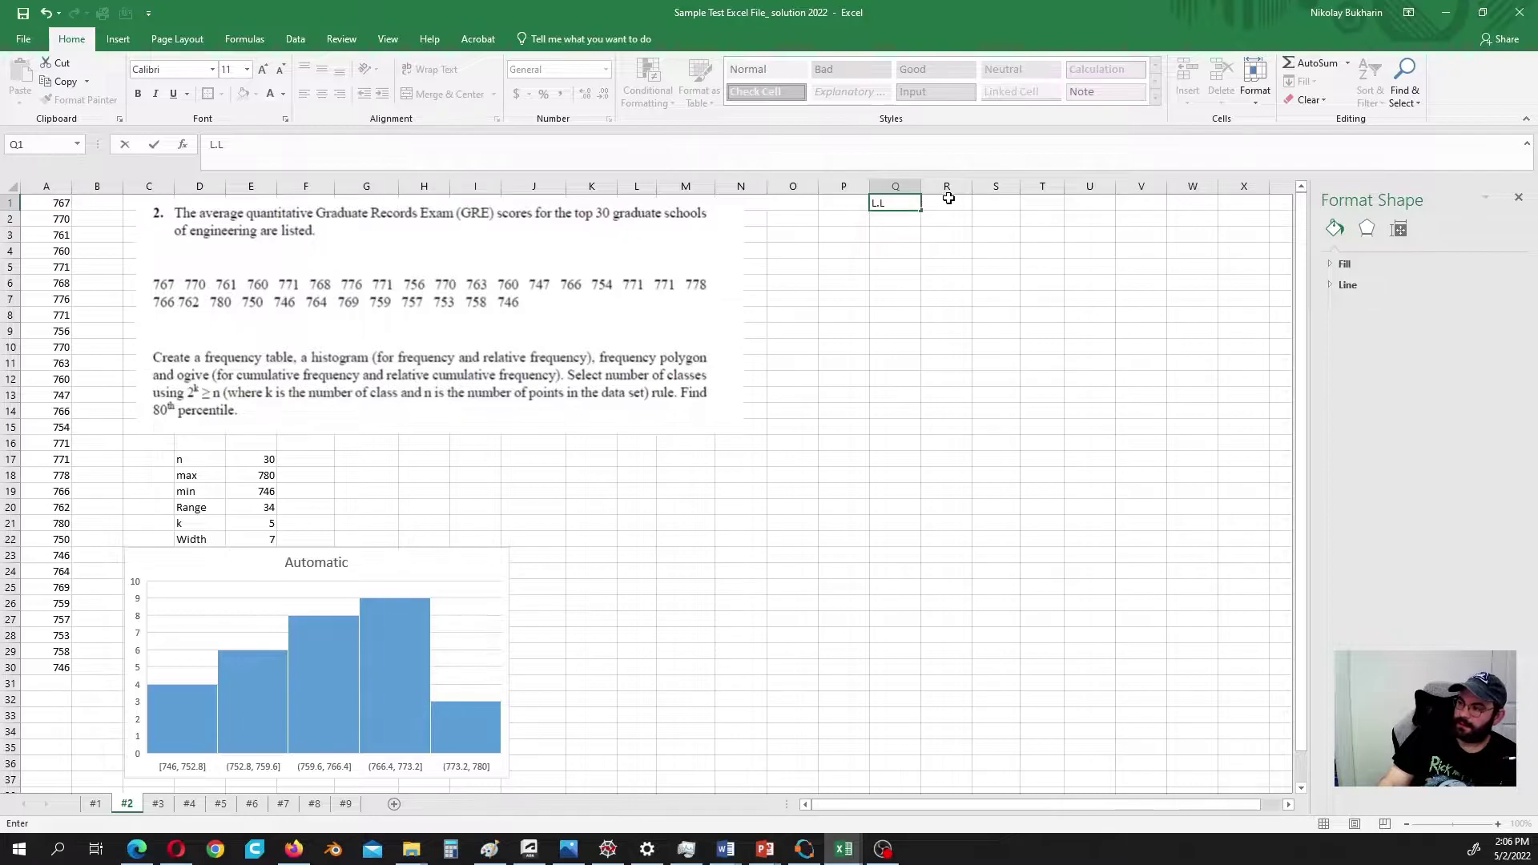
left_click(945, 200)
type("U")
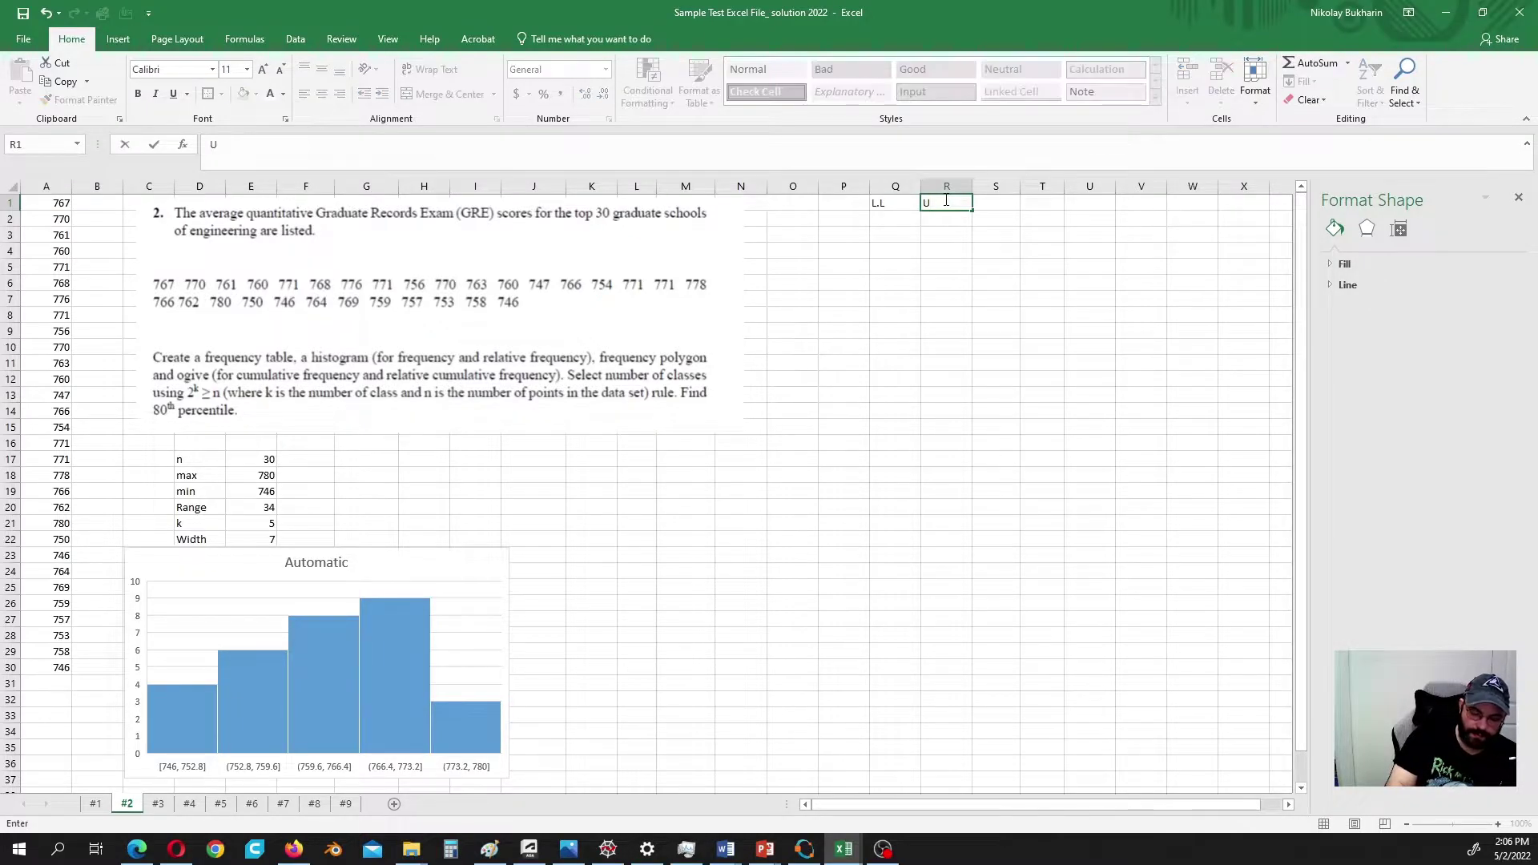
type(".L.")
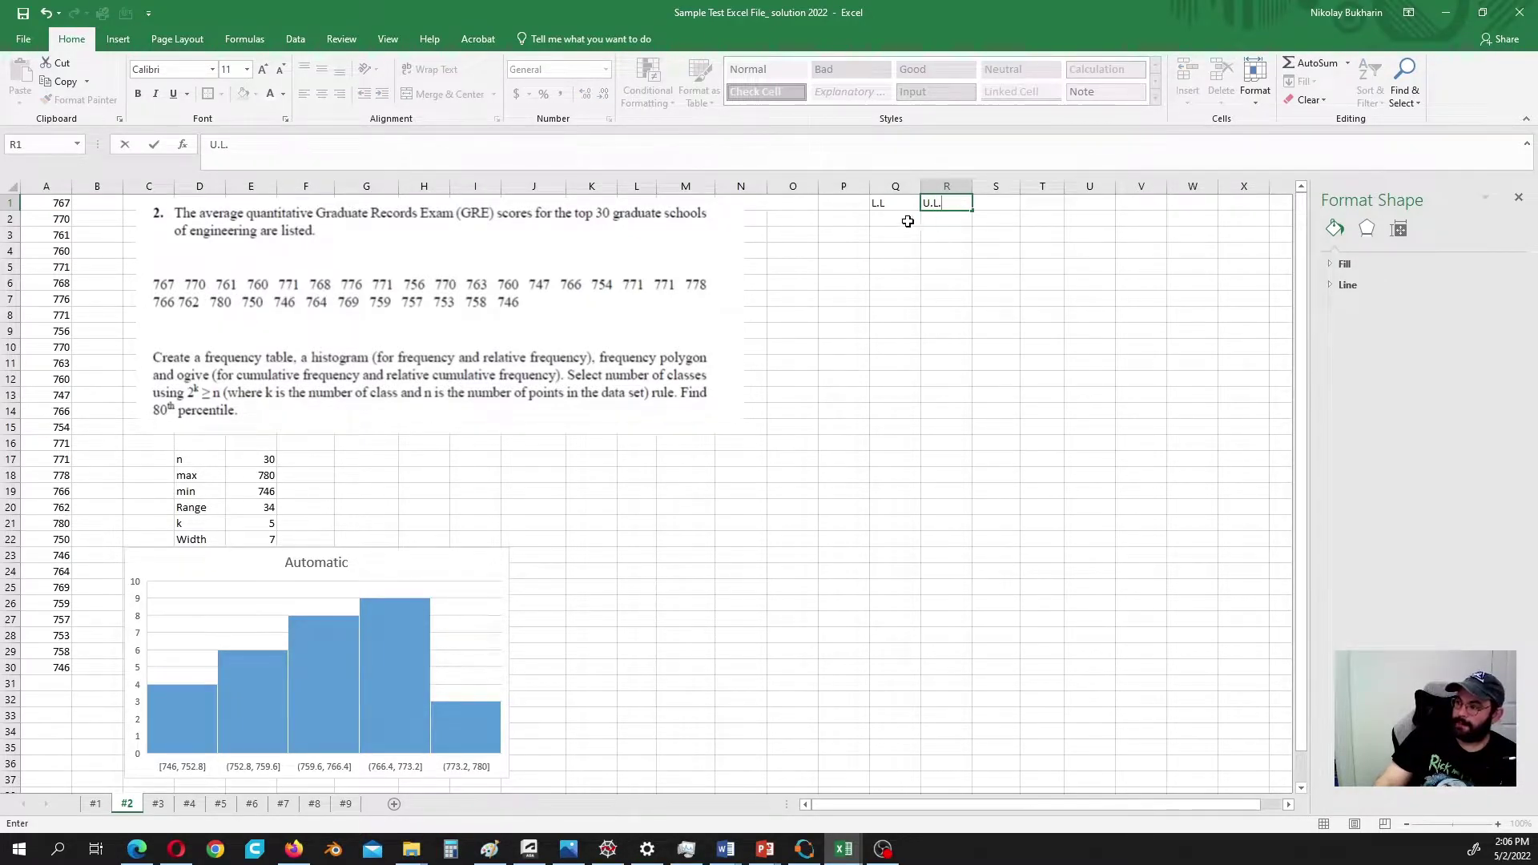
left_click(902, 218)
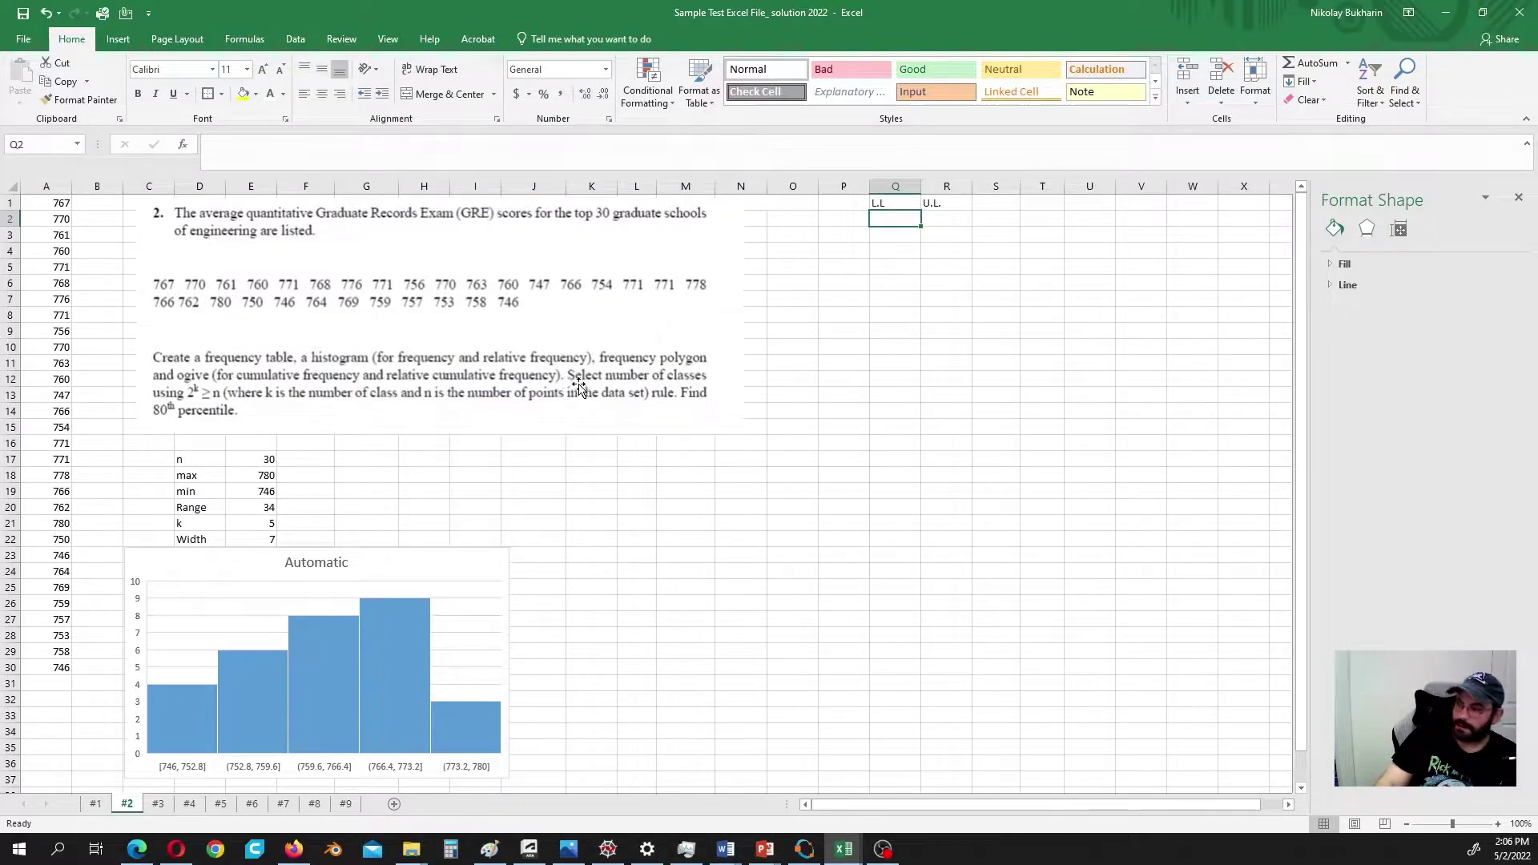
double_click(895, 221)
type("746")
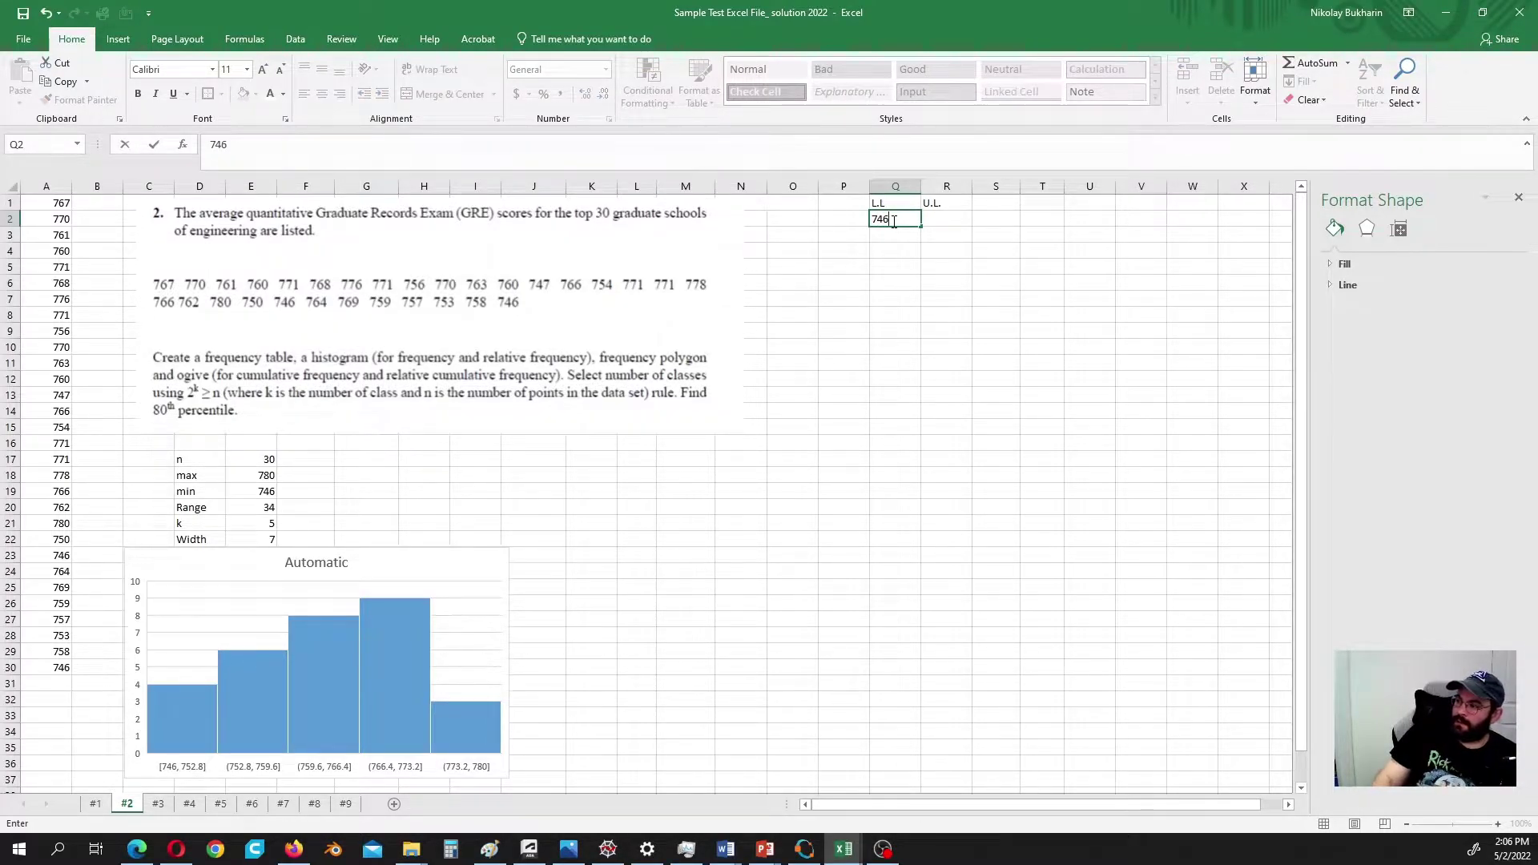
left_click(889, 233)
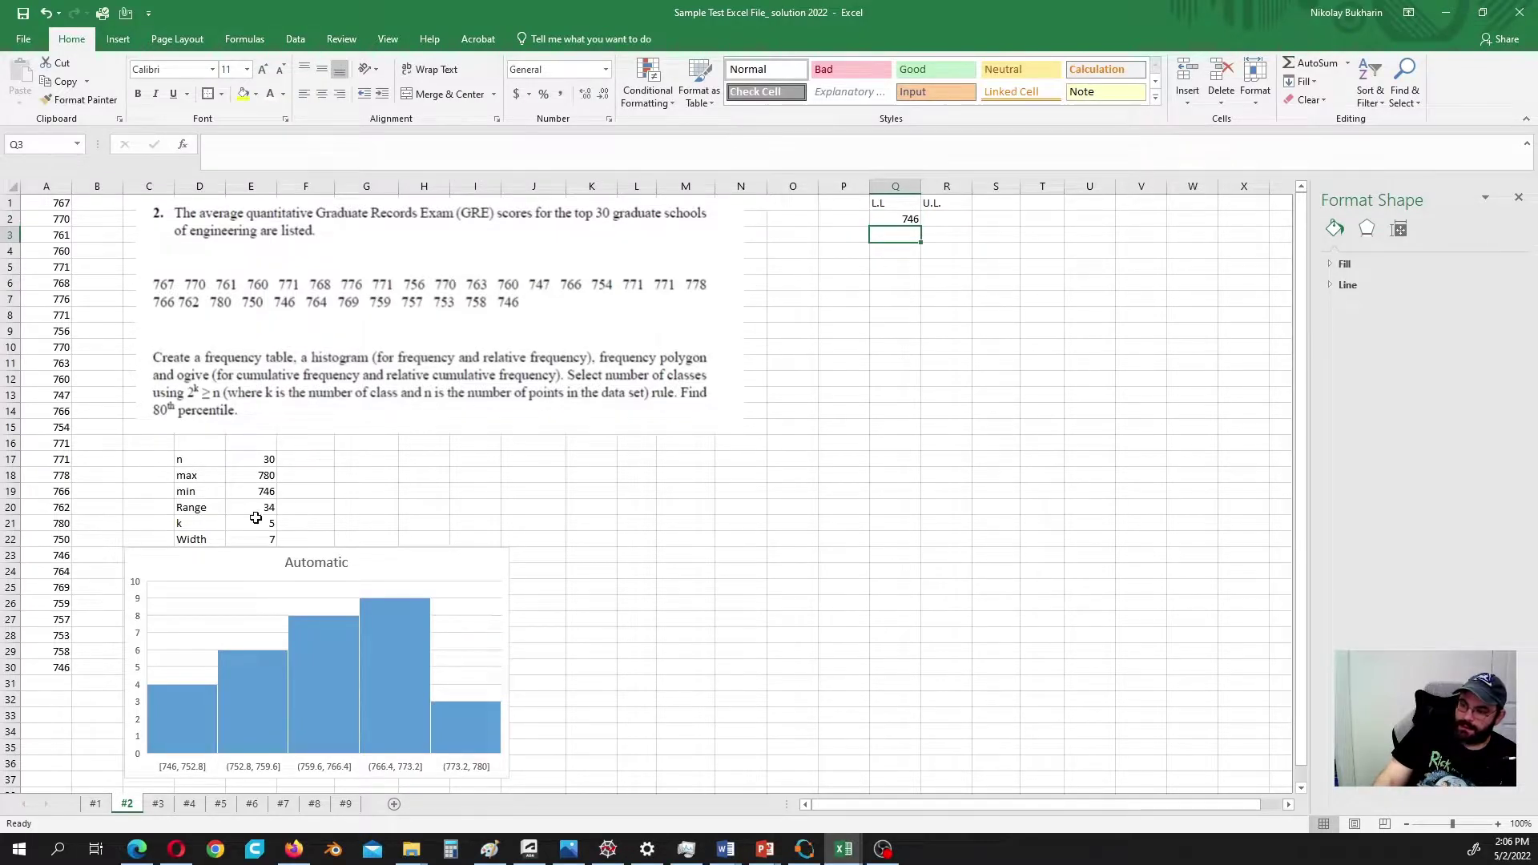
Step: Enter =Q2+7 in Q3 and fill the lower limits down to Q6 (746–774)
type("=")
left_click(901, 220)
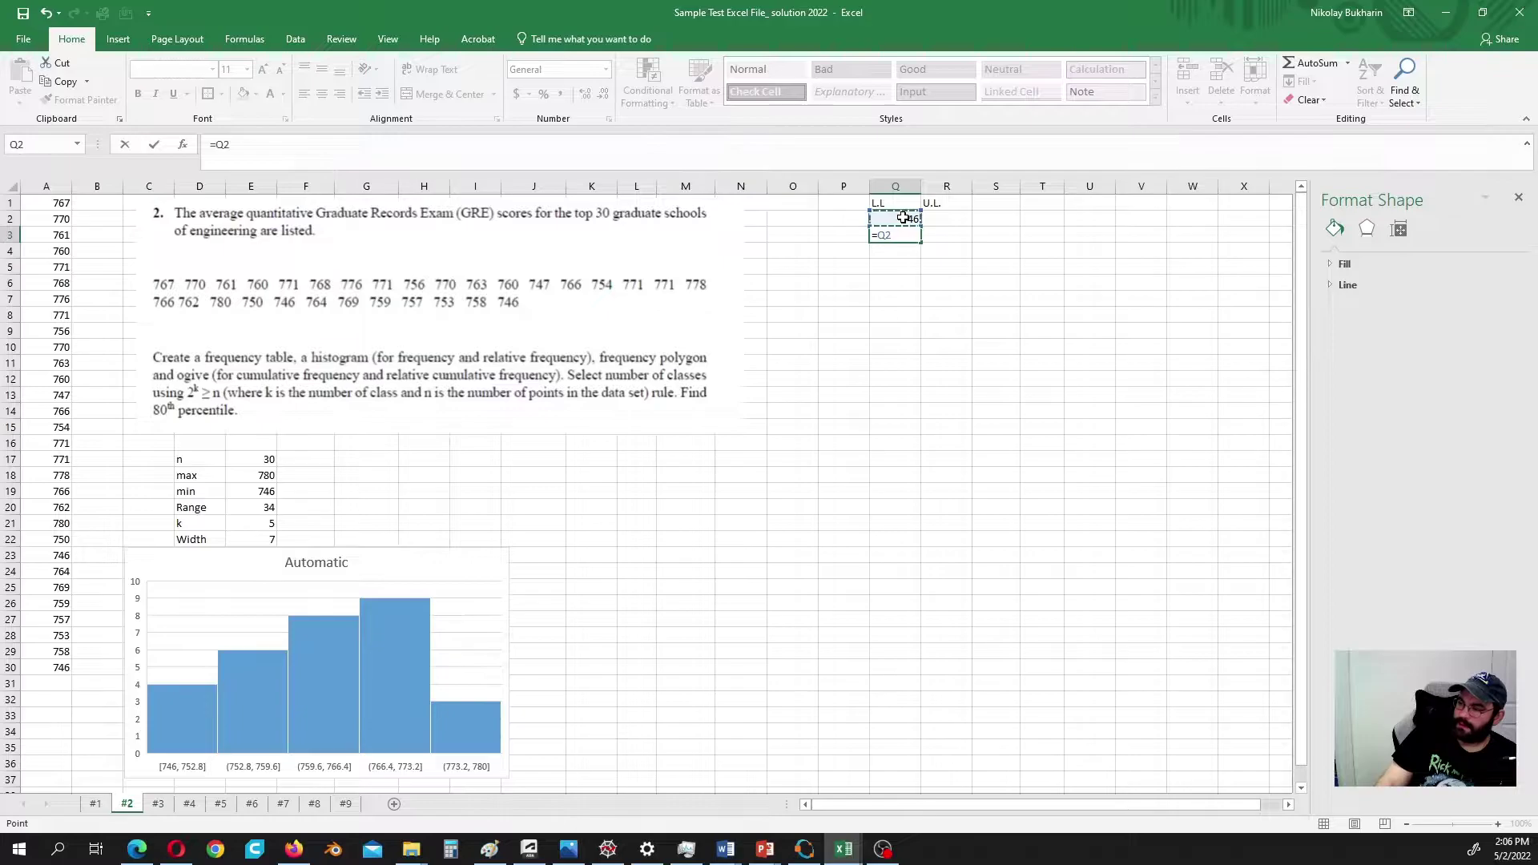
type("+7")
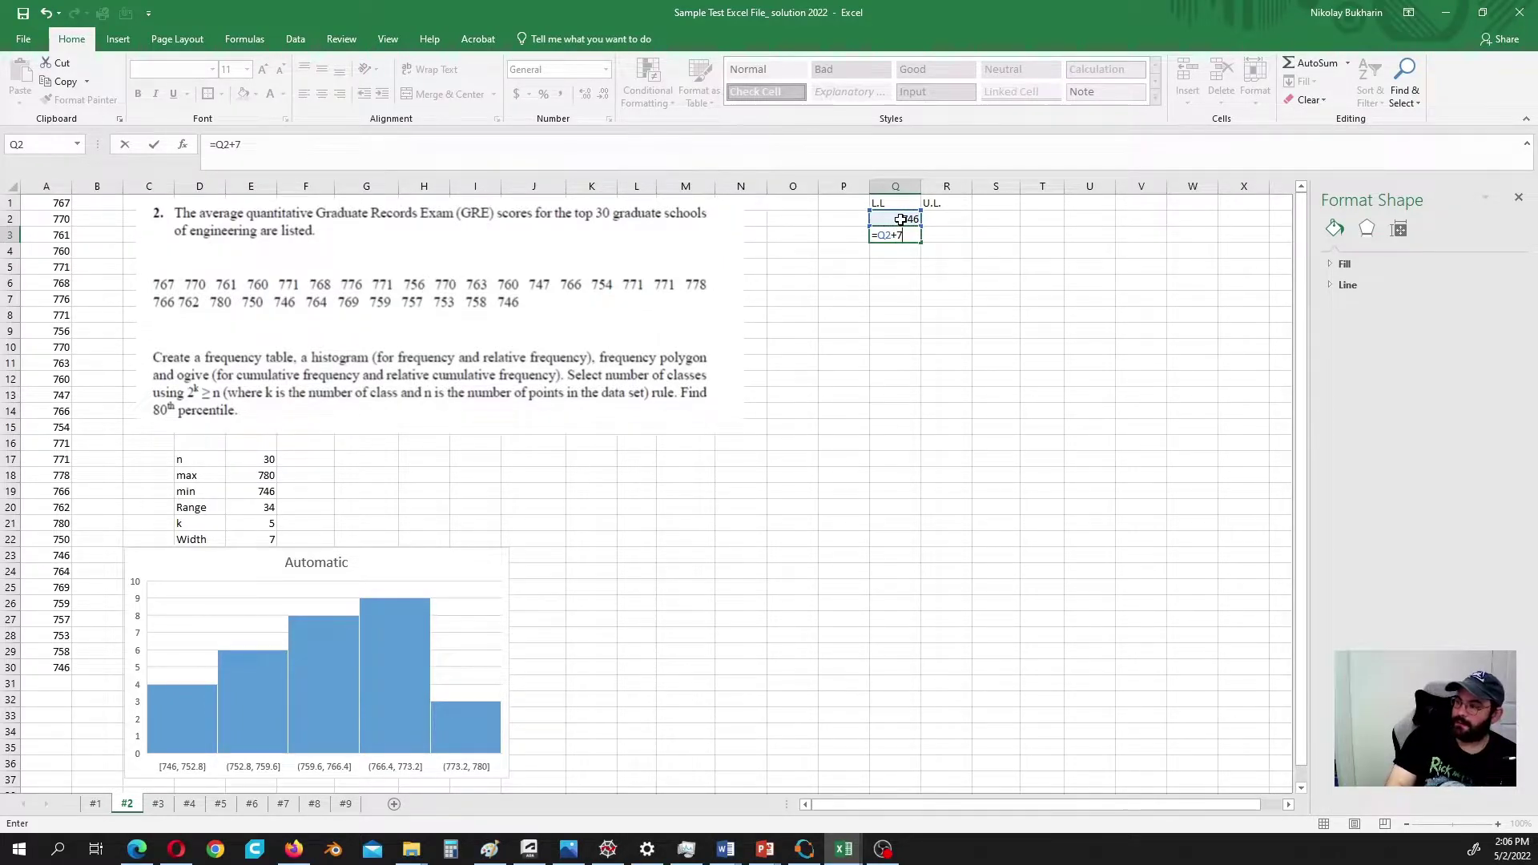
key("Return")
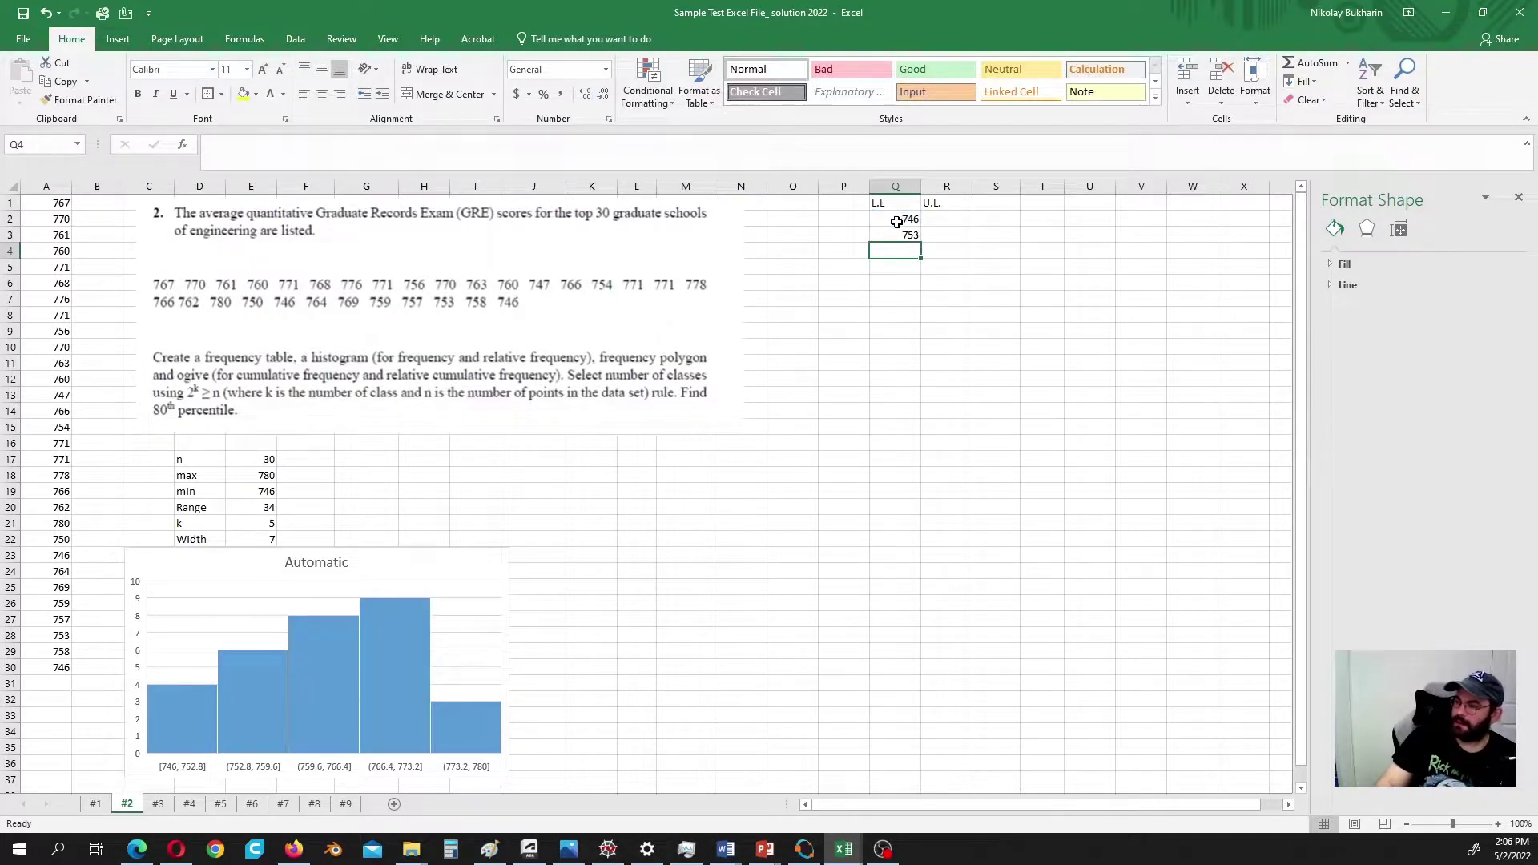
left_click(907, 233)
left_click_drag(921, 244, 921, 290)
Step: Enter 752 in R2, fill =R2+7 down to R6 (752–780), then select Q1:R6
left_click(952, 217)
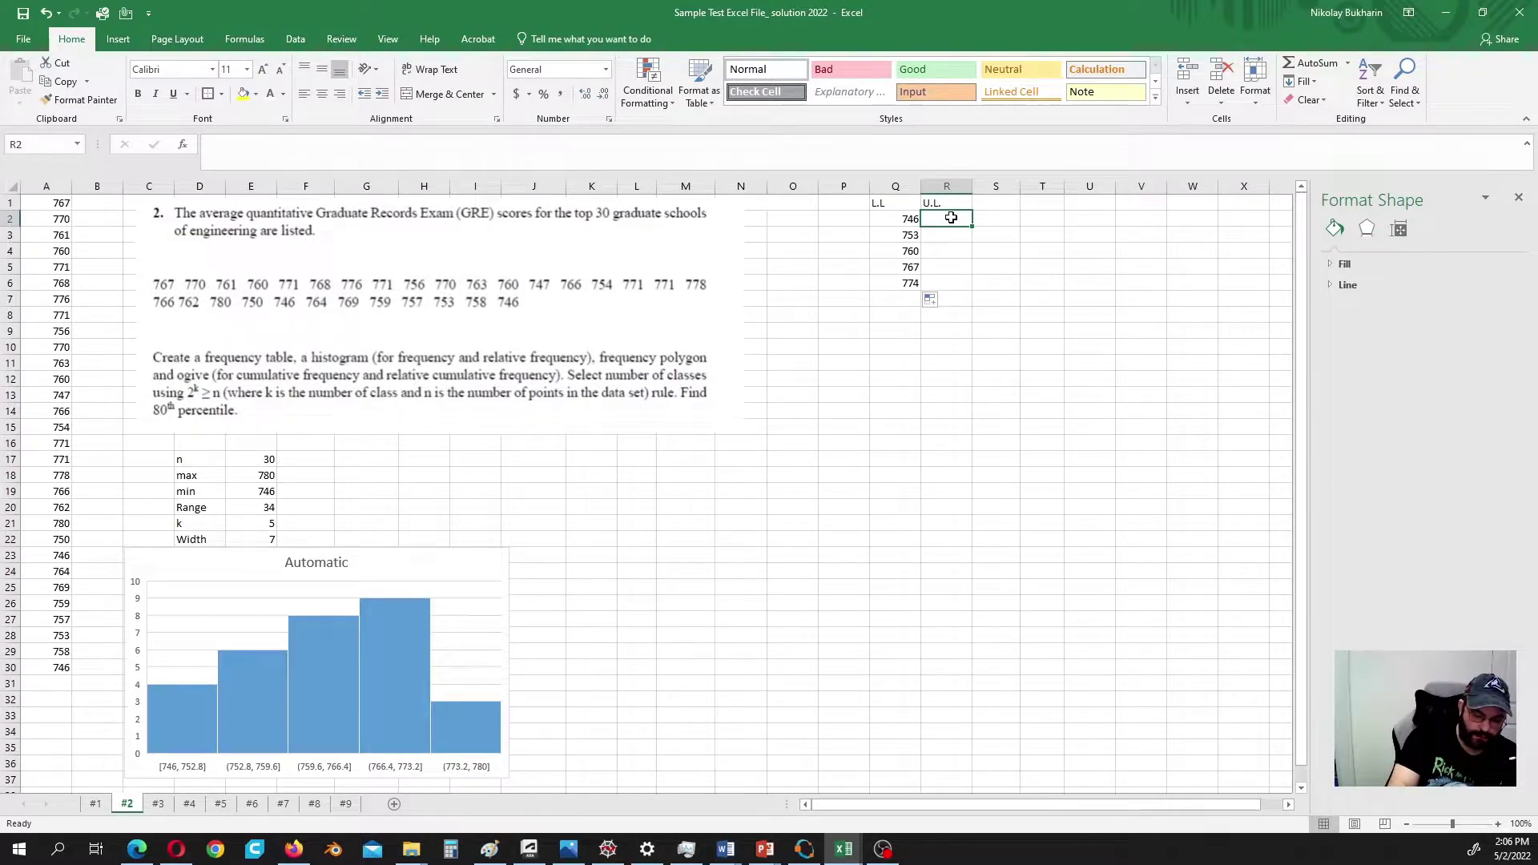
type("752")
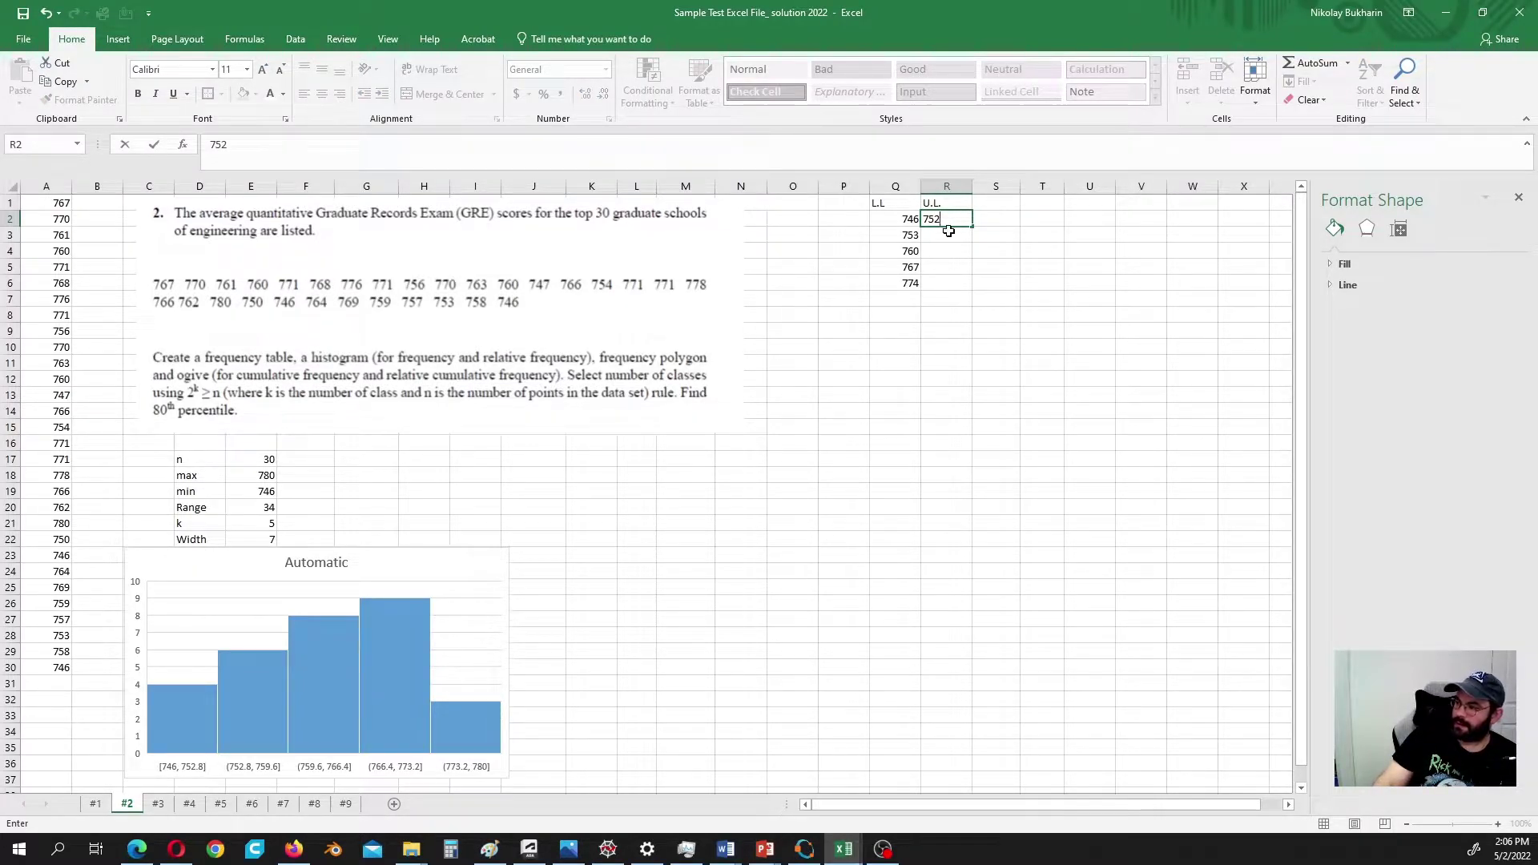
left_click(948, 236)
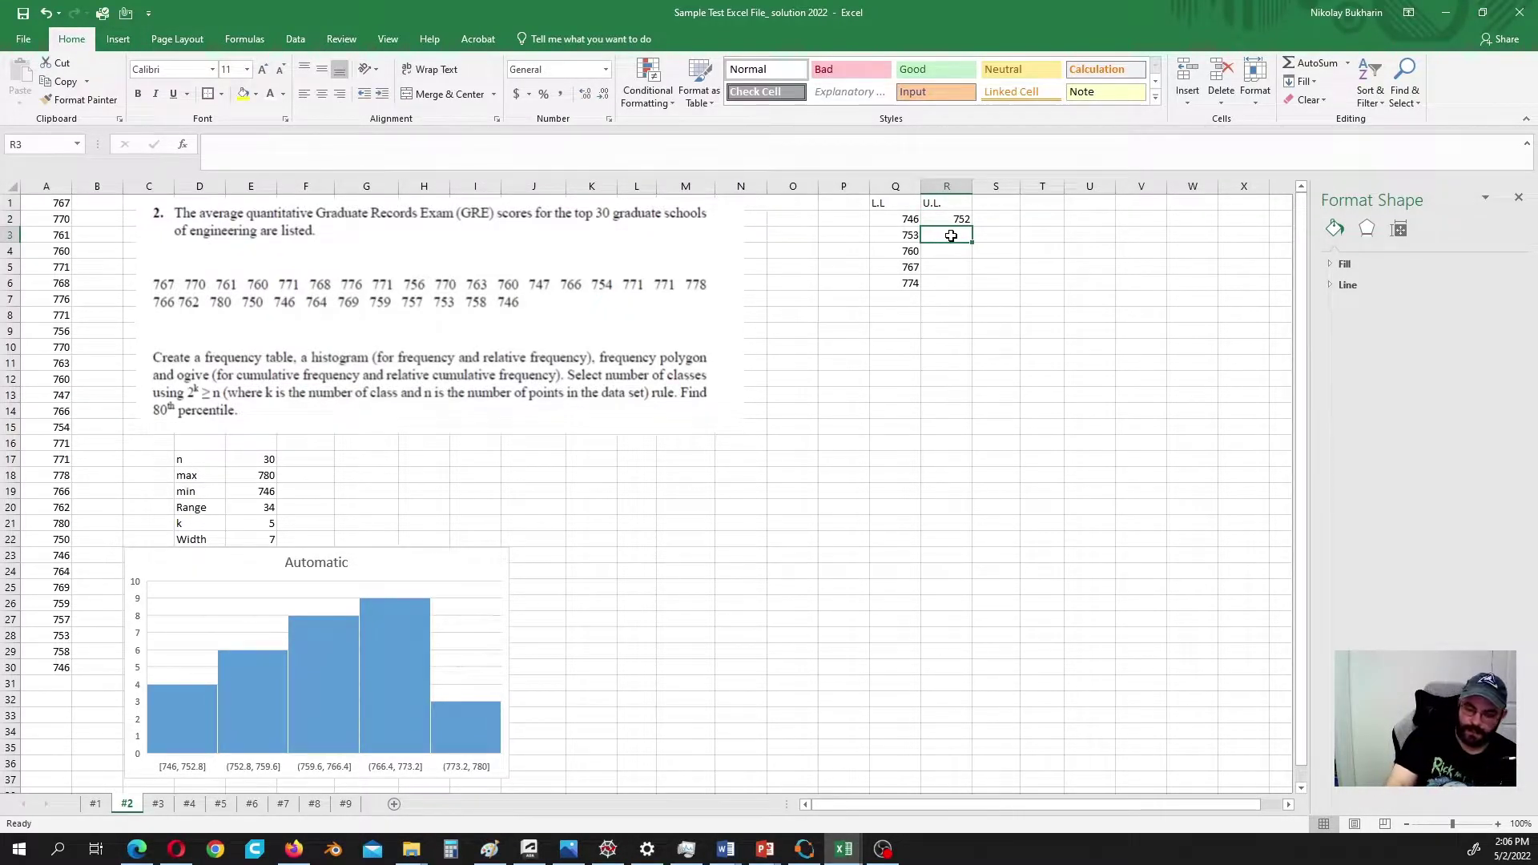
type("=")
left_click(957, 219)
type("+7")
key("Return")
left_click(963, 236)
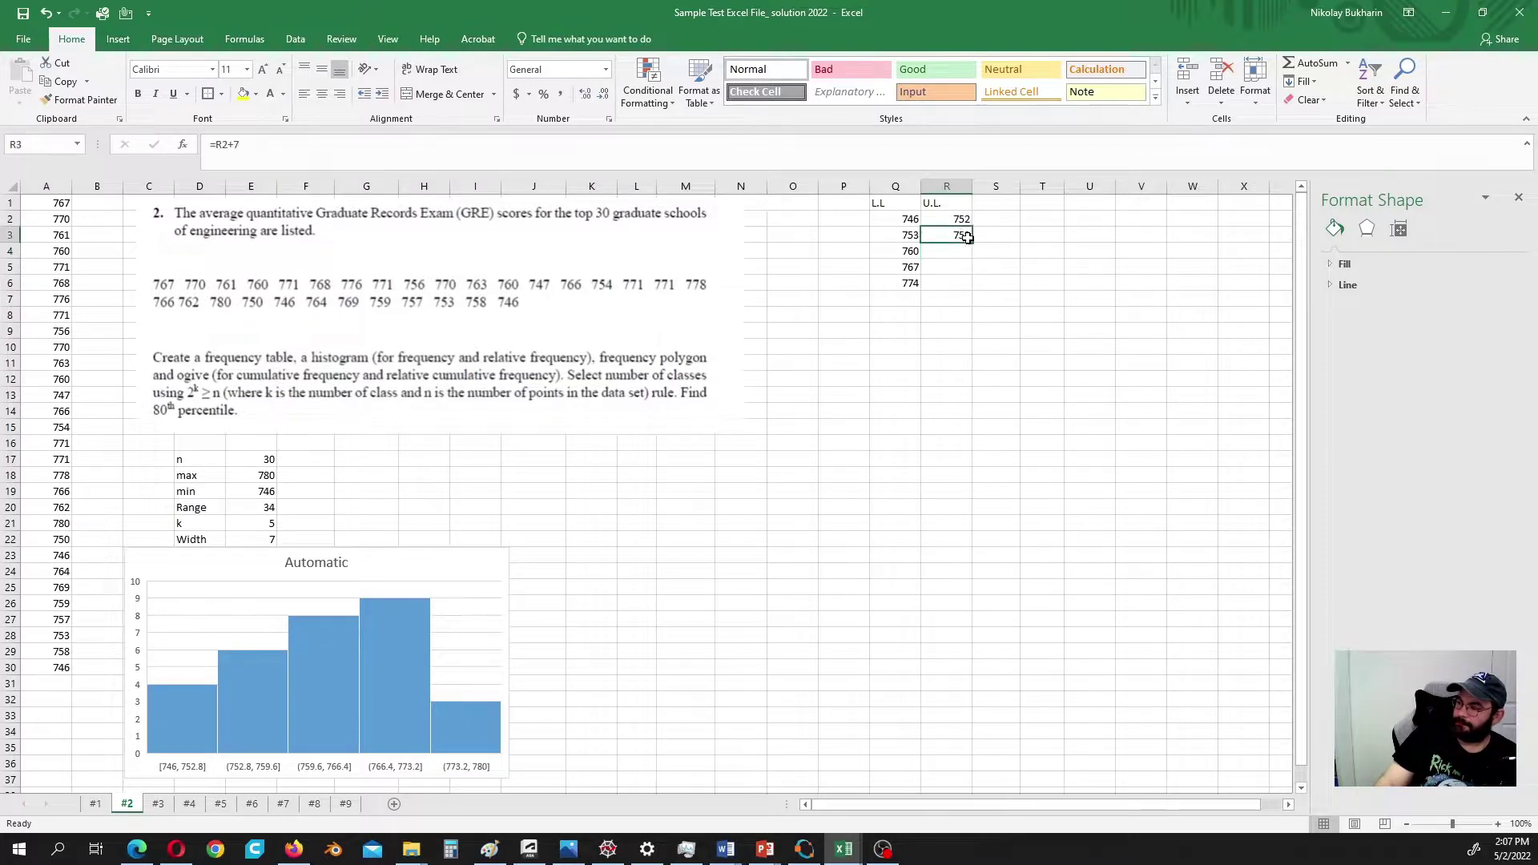
left_click_drag(972, 242, 972, 284)
left_click(915, 352)
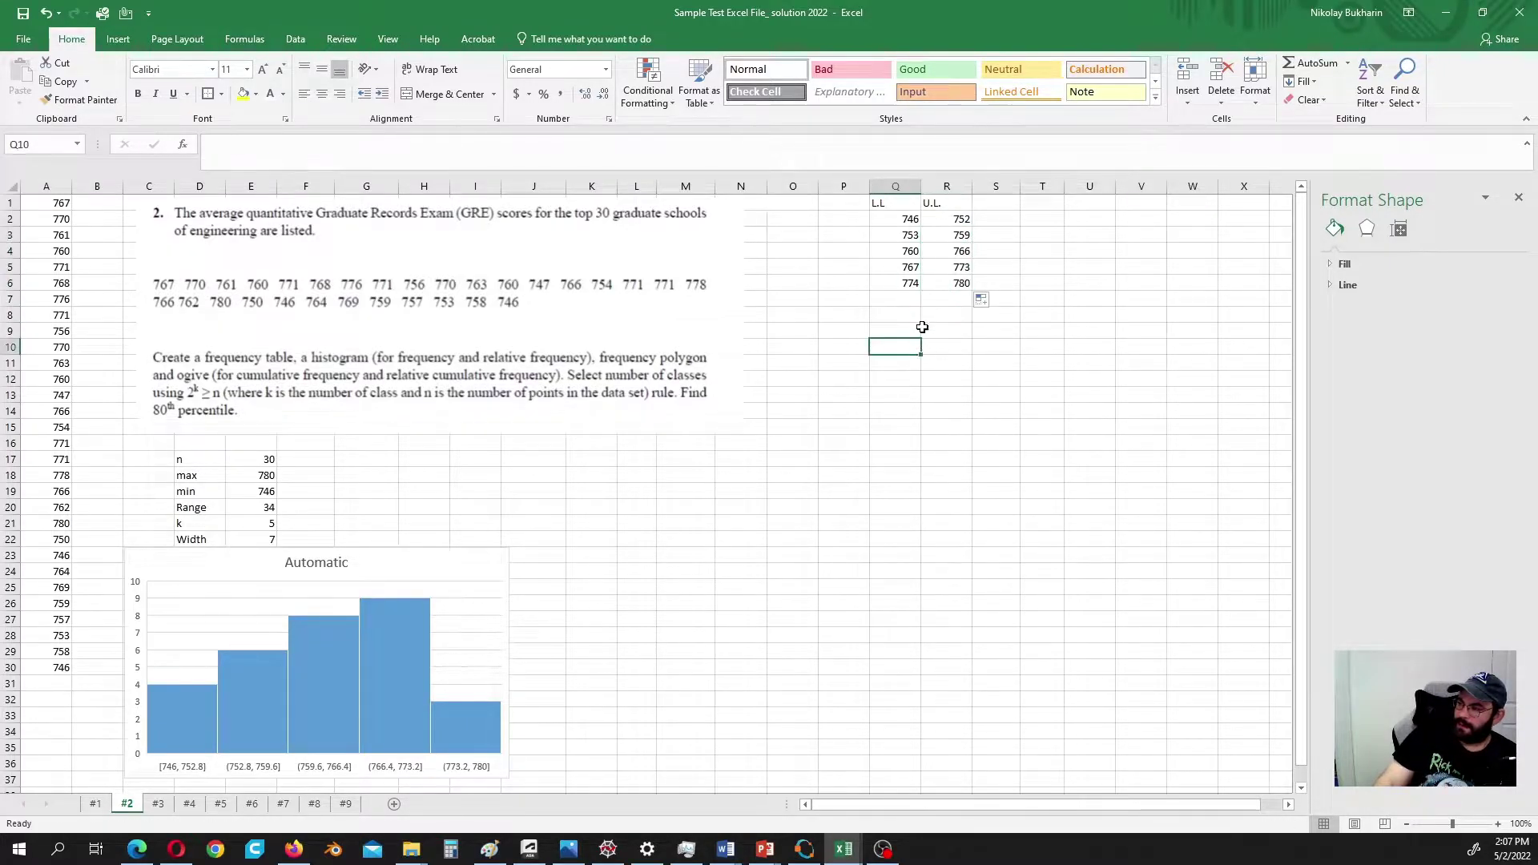
left_click_drag(882, 207, 951, 288)
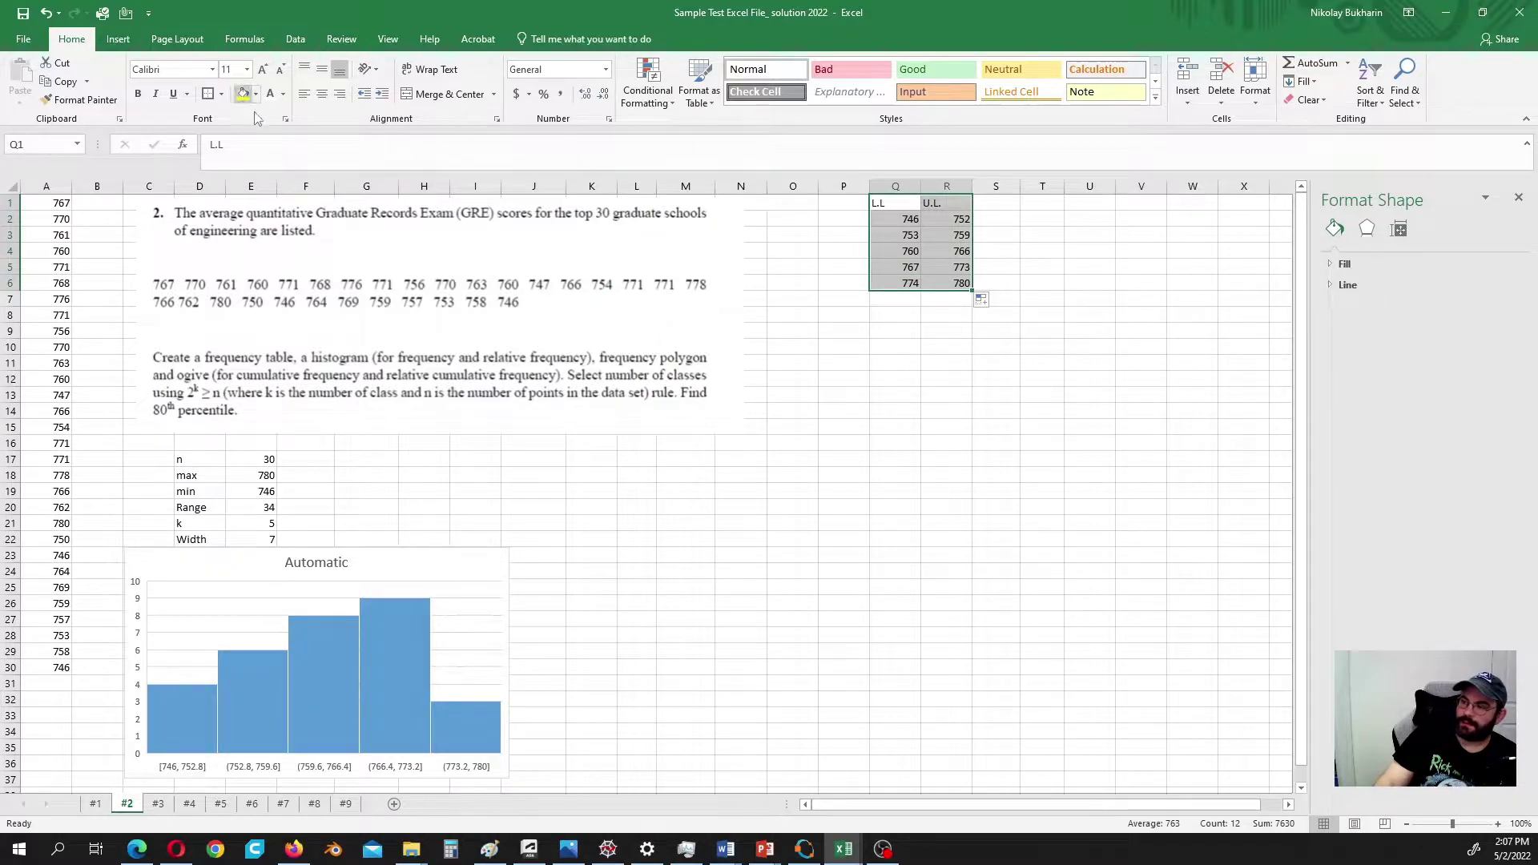
Step: Center the limits table, add a Classes header in S1, and bold headers Q1:S1
left_click(323, 97)
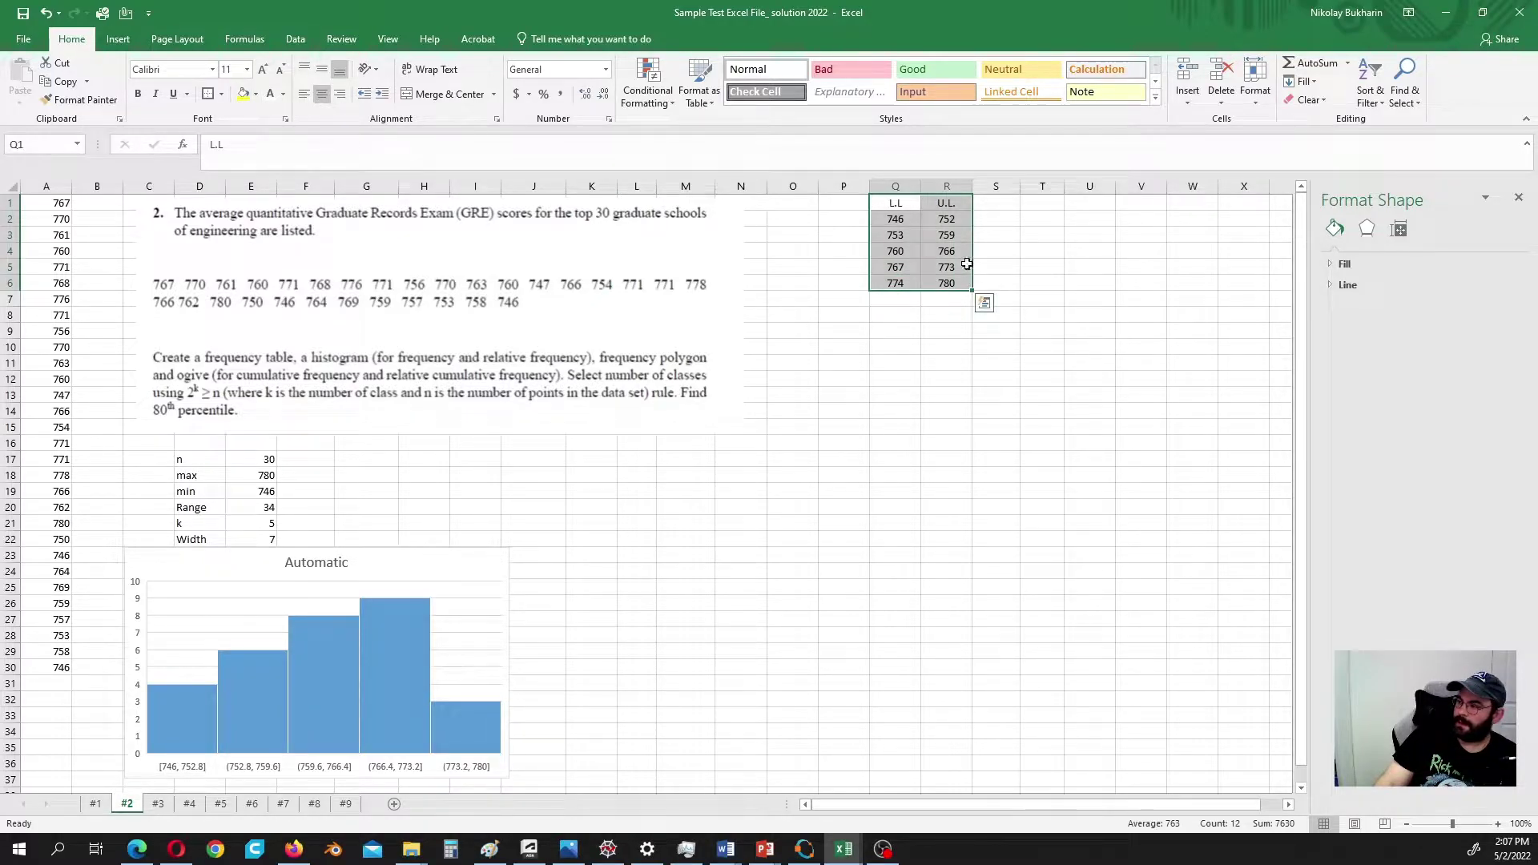
left_click(1007, 205)
type("Classes")
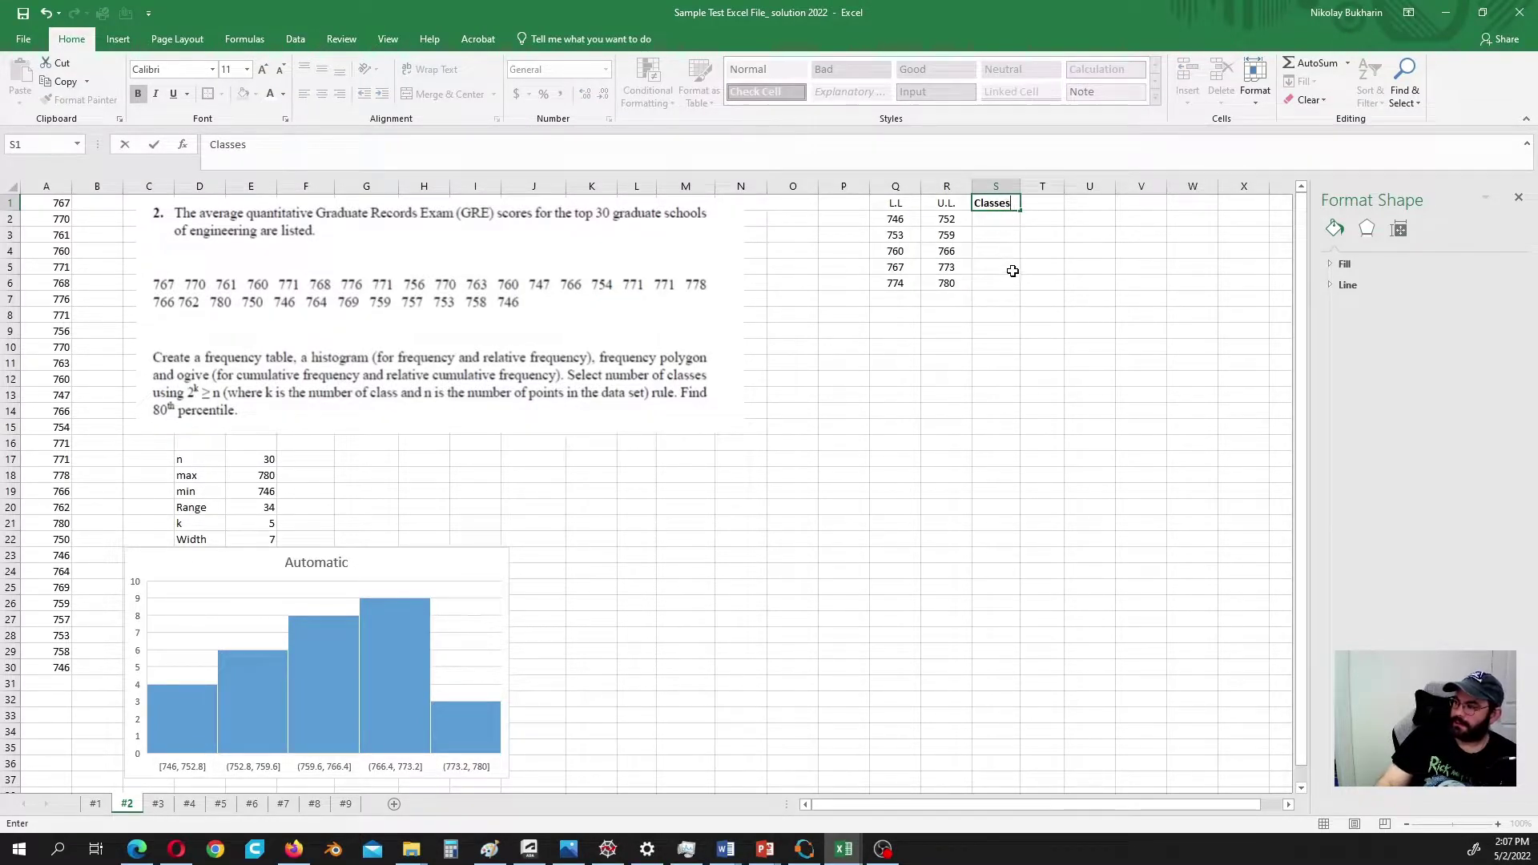
key("Return")
left_click_drag(892, 204, 988, 201)
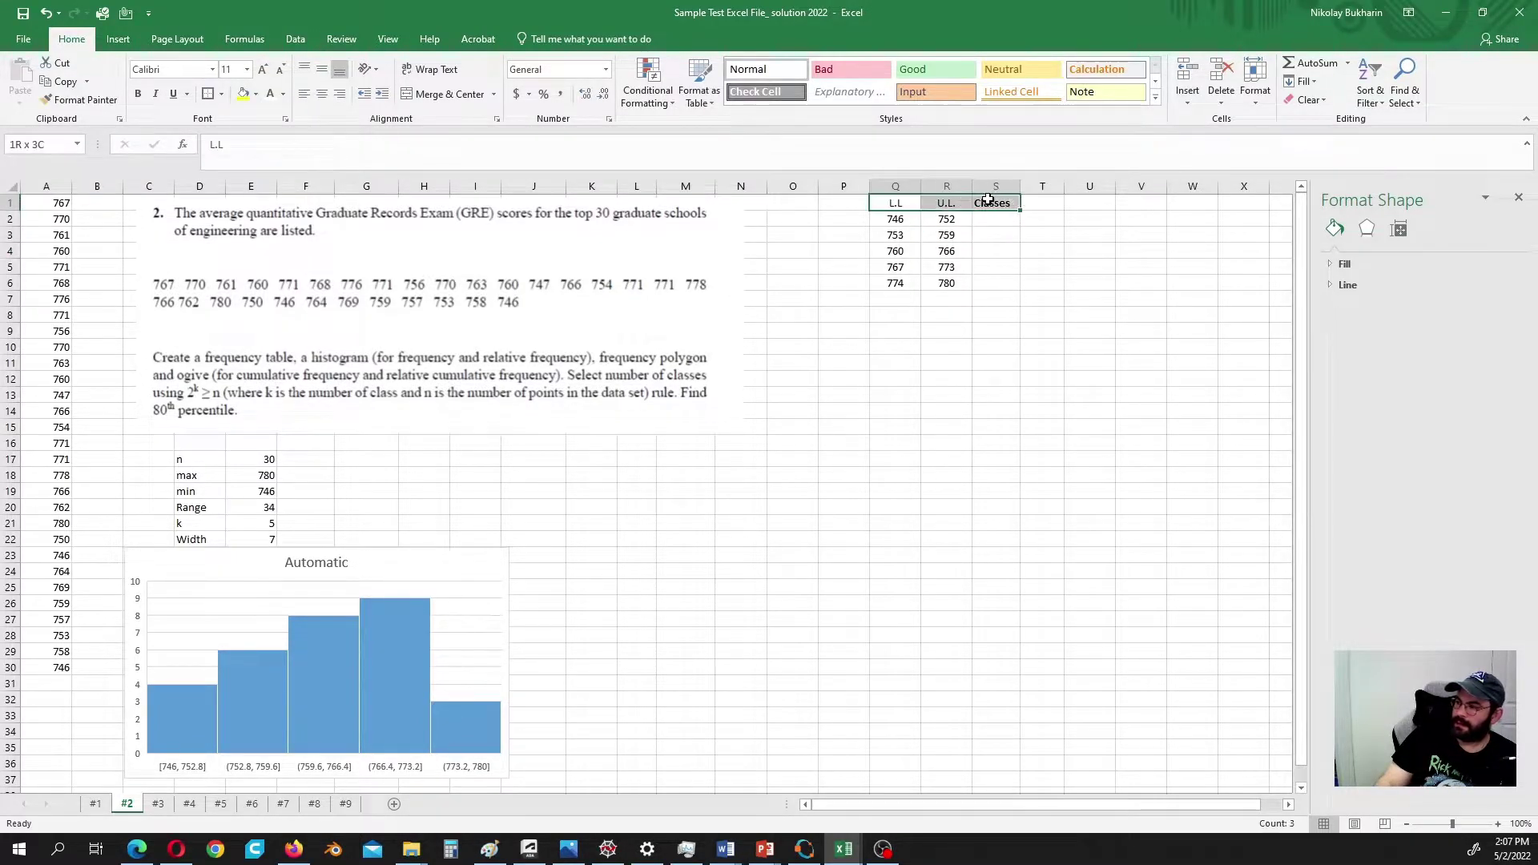
left_click(138, 94)
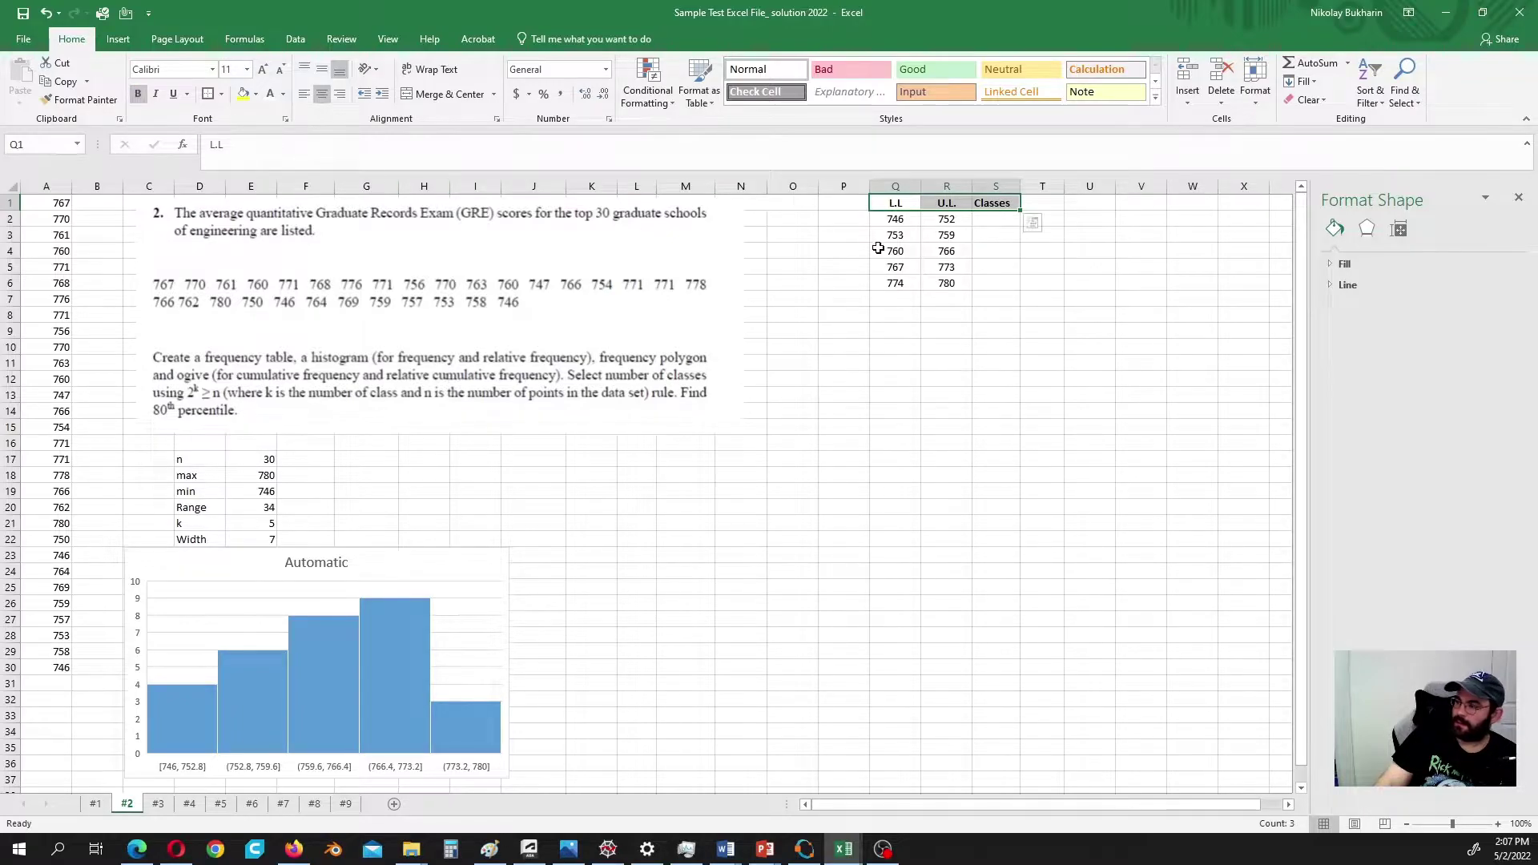
Step: Enter class labels (746-752) and (753-759), Flash Fill to (774-780), widen and center column S
left_click(994, 219)
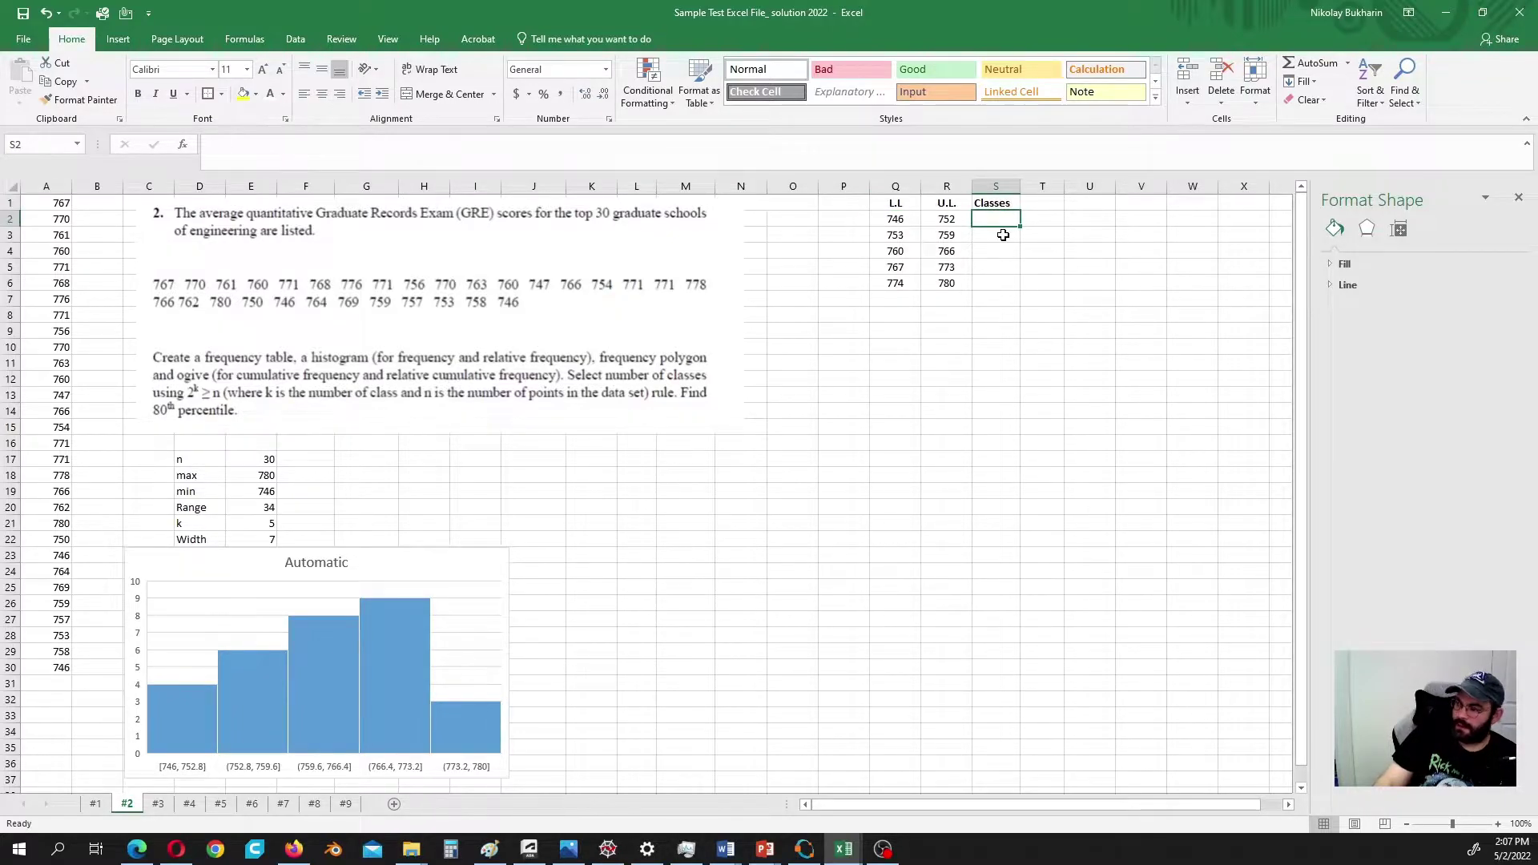
type("(746-752")
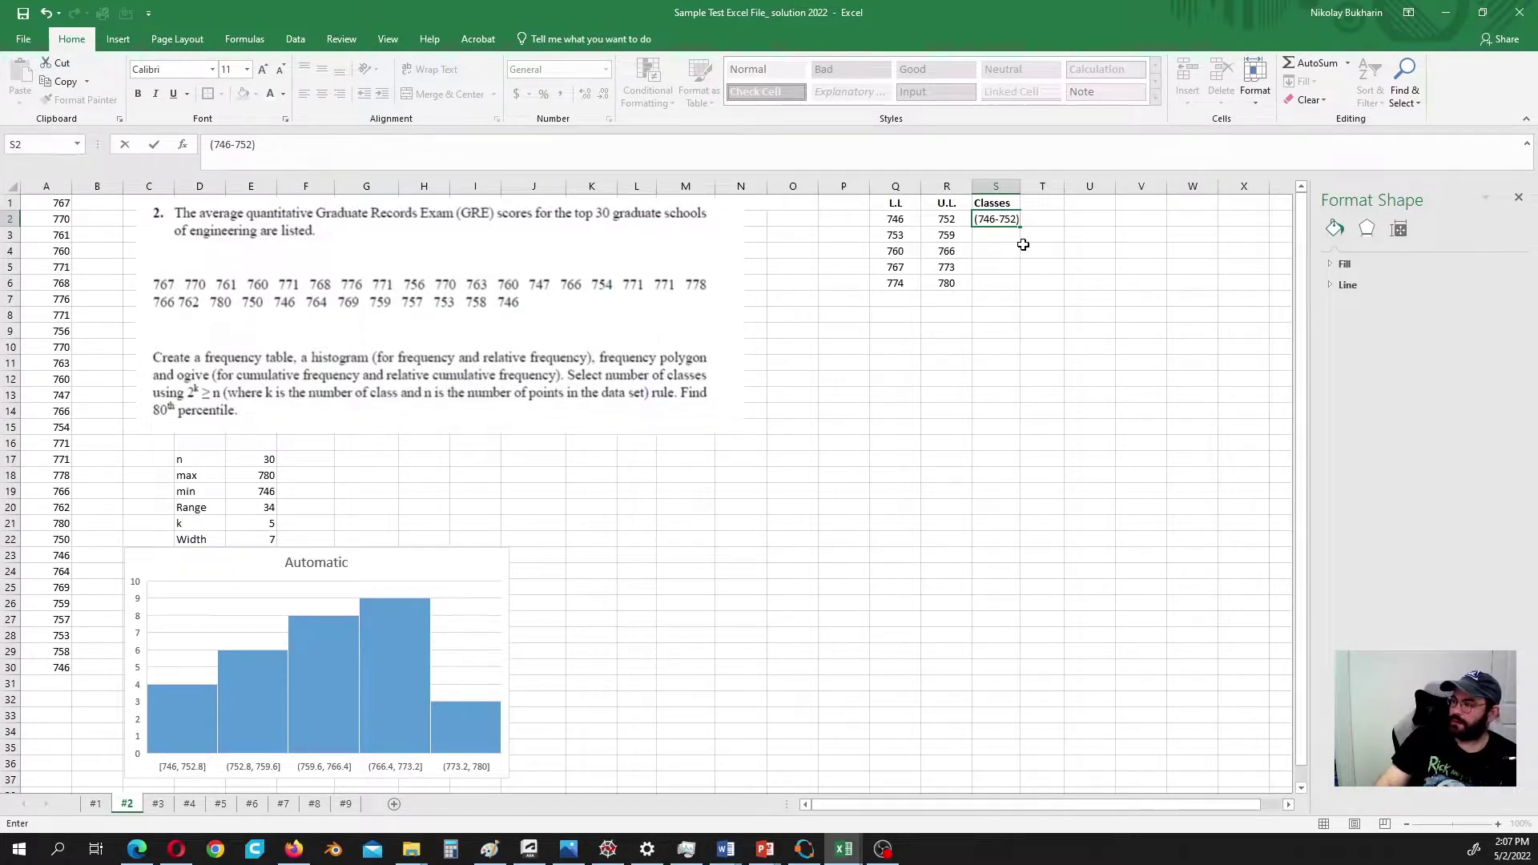
left_click(1000, 242)
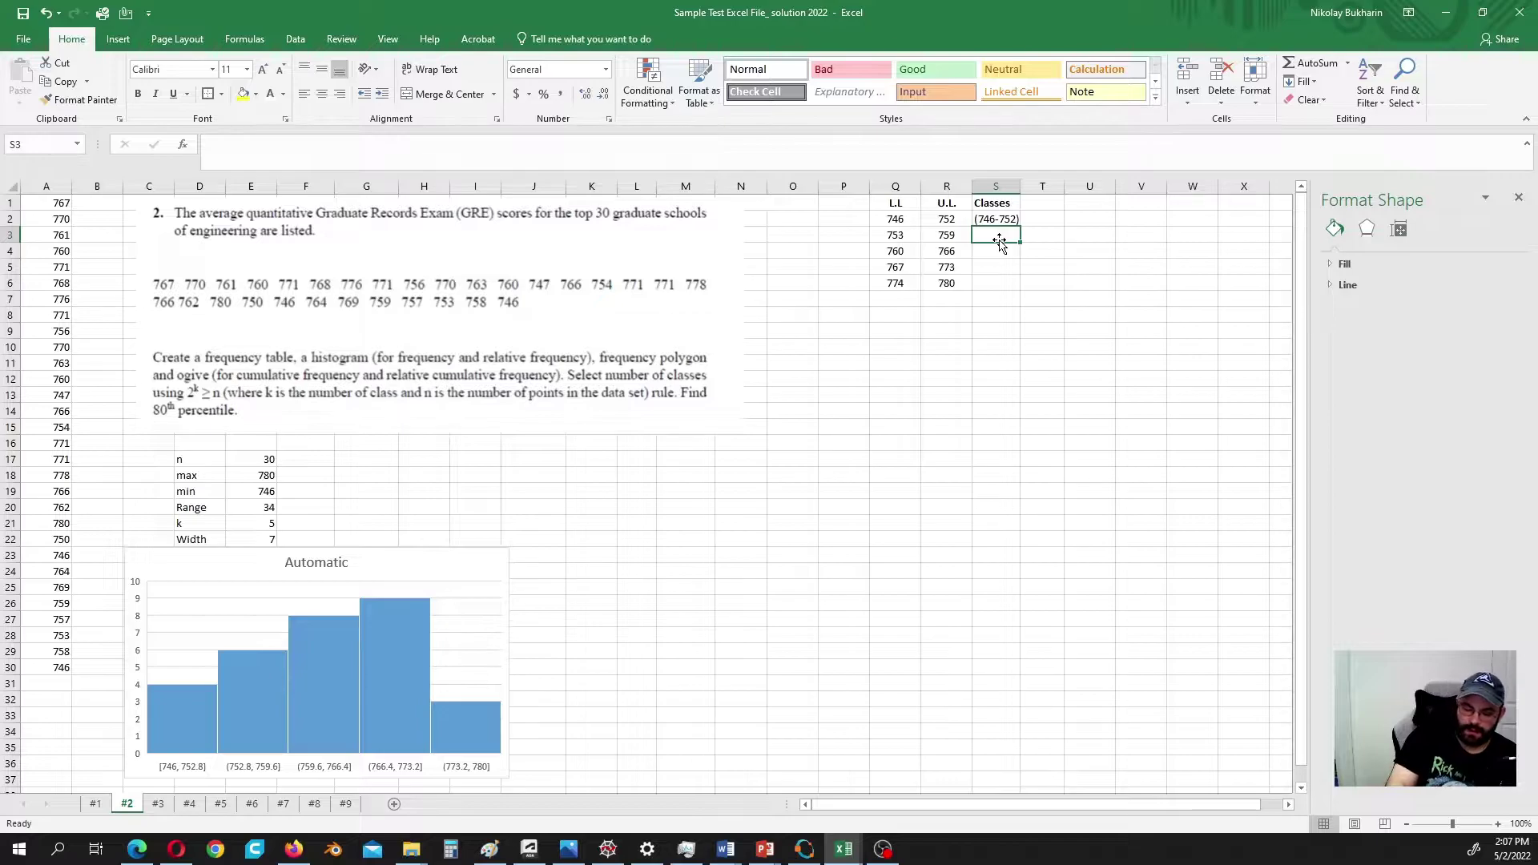
type("(753-759)")
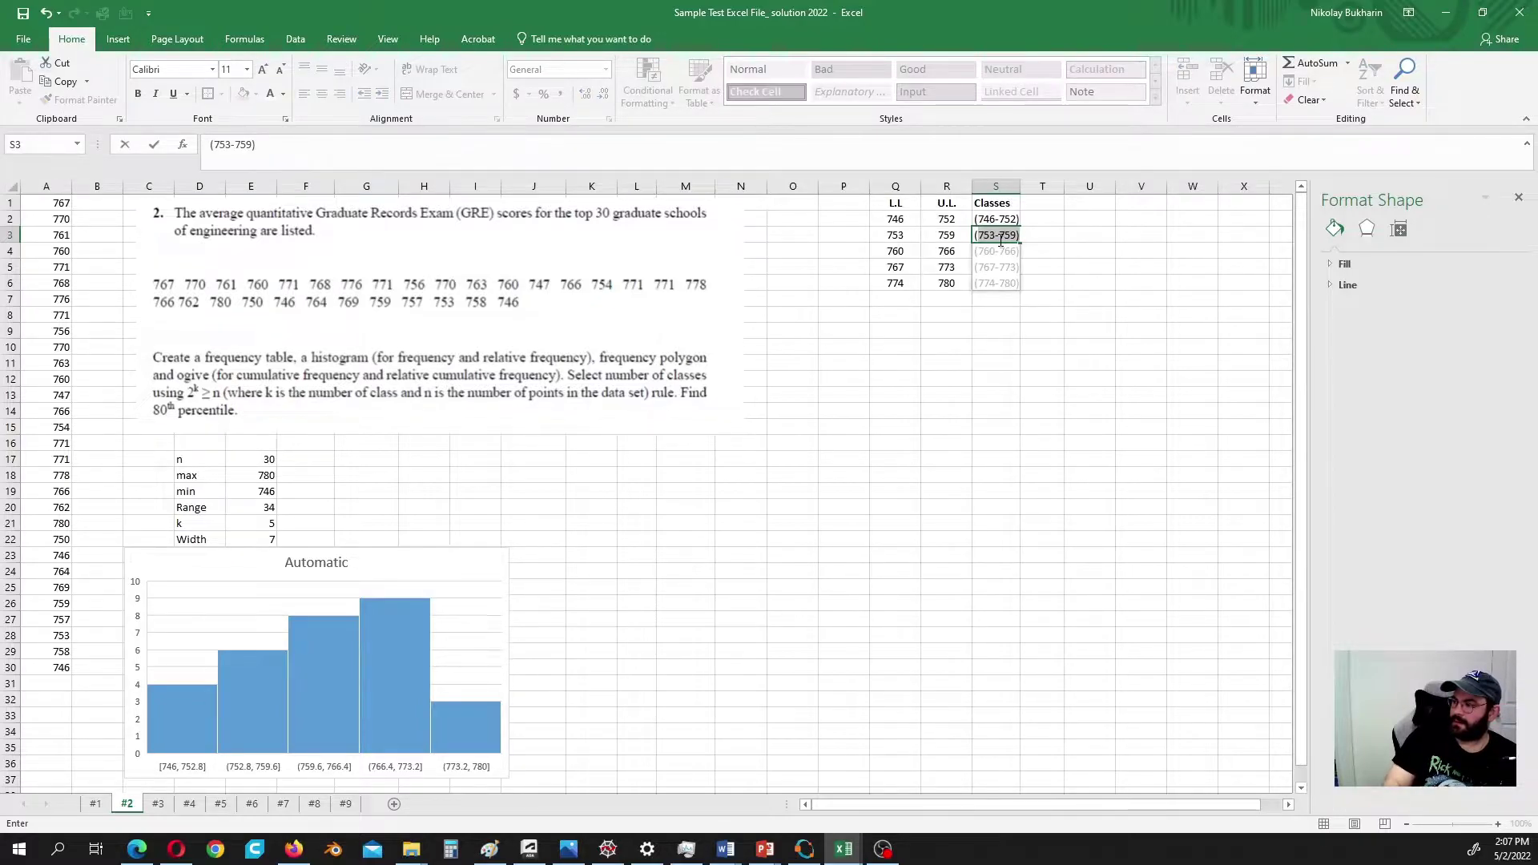
key("Return")
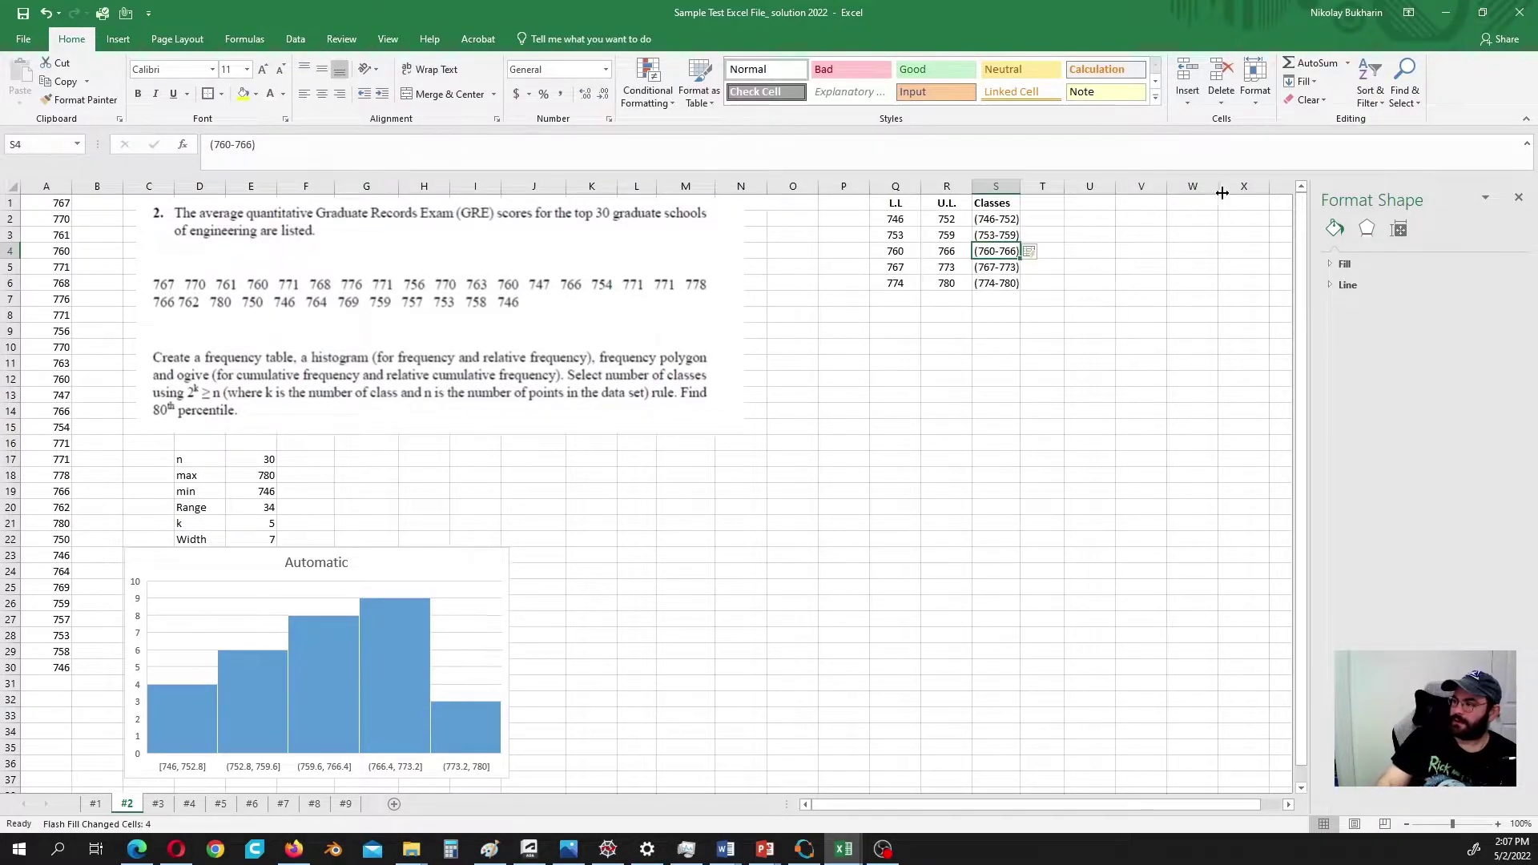
left_click(1052, 312)
left_click_drag(1022, 190, 999, 282)
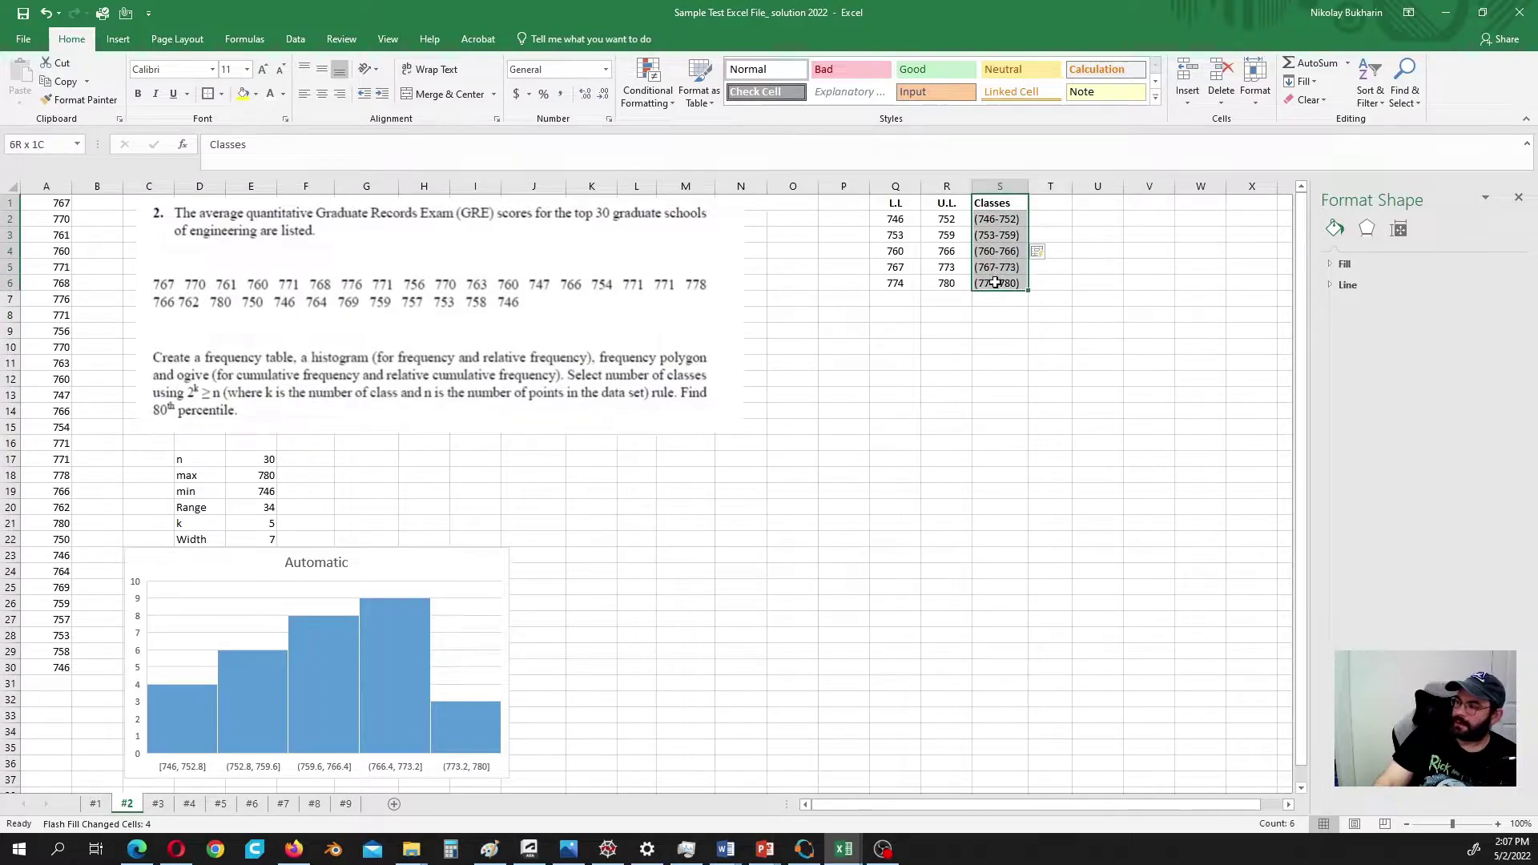
left_click(322, 94)
left_click(965, 335)
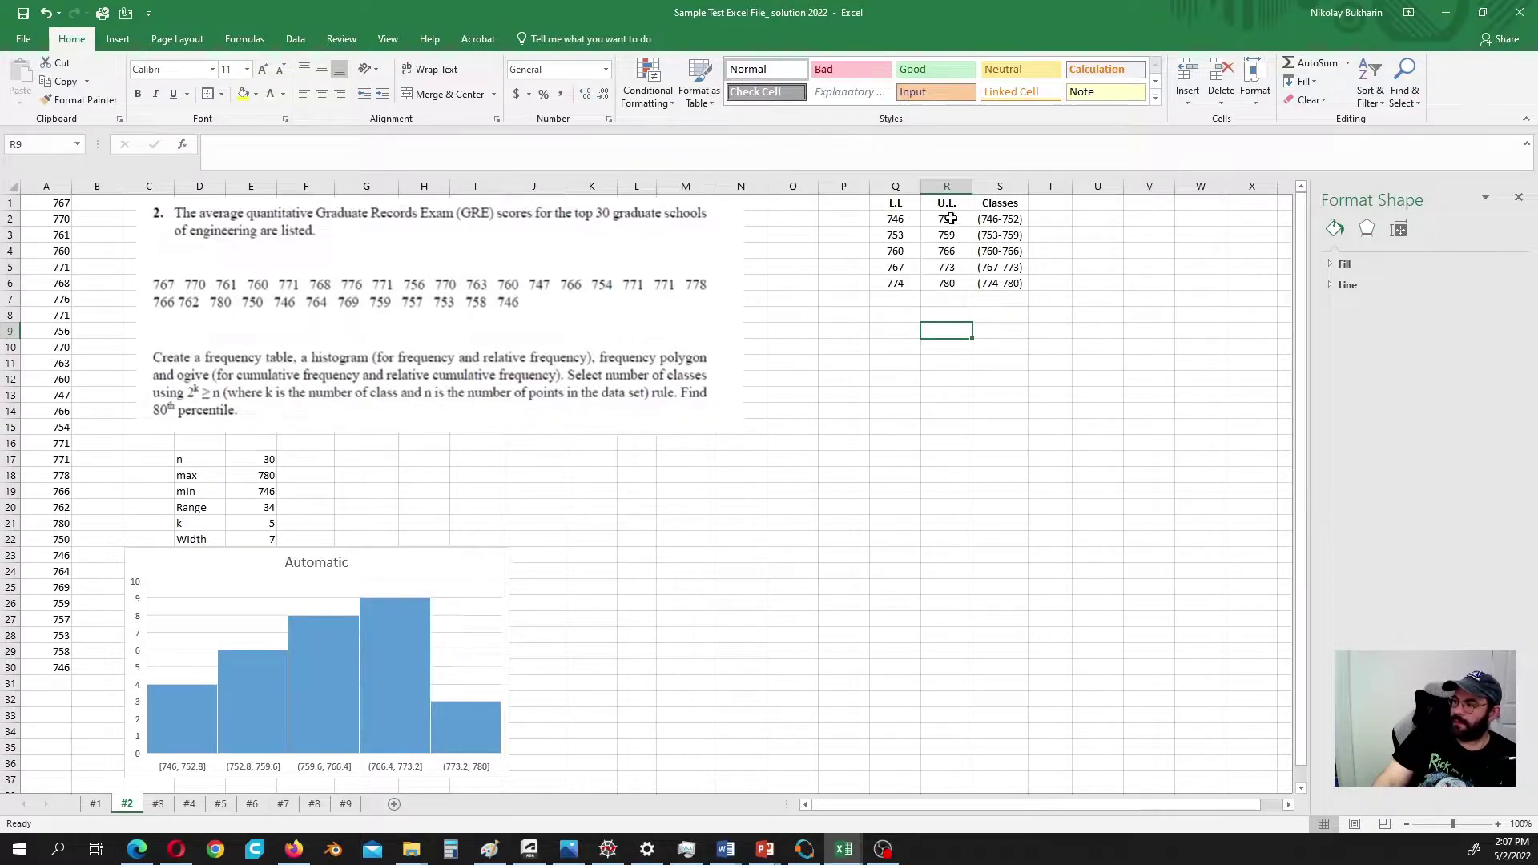
Step: Add a Frequencies header in T1 and widen column T to fit it
left_click(1057, 206)
type("Frequencies")
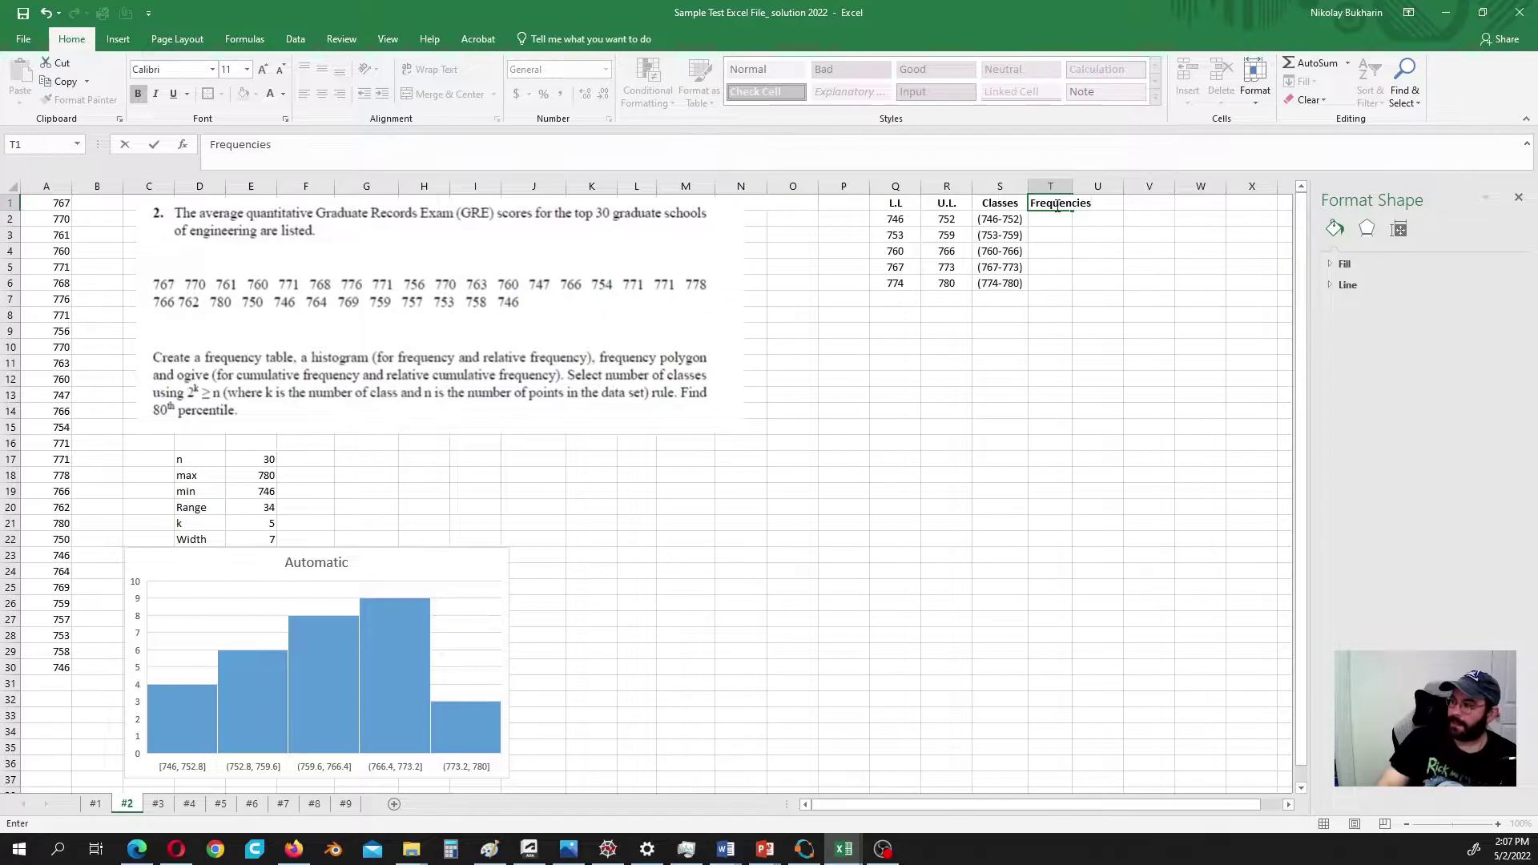
left_click(1087, 250)
left_click_drag(1074, 187, 1067, 276)
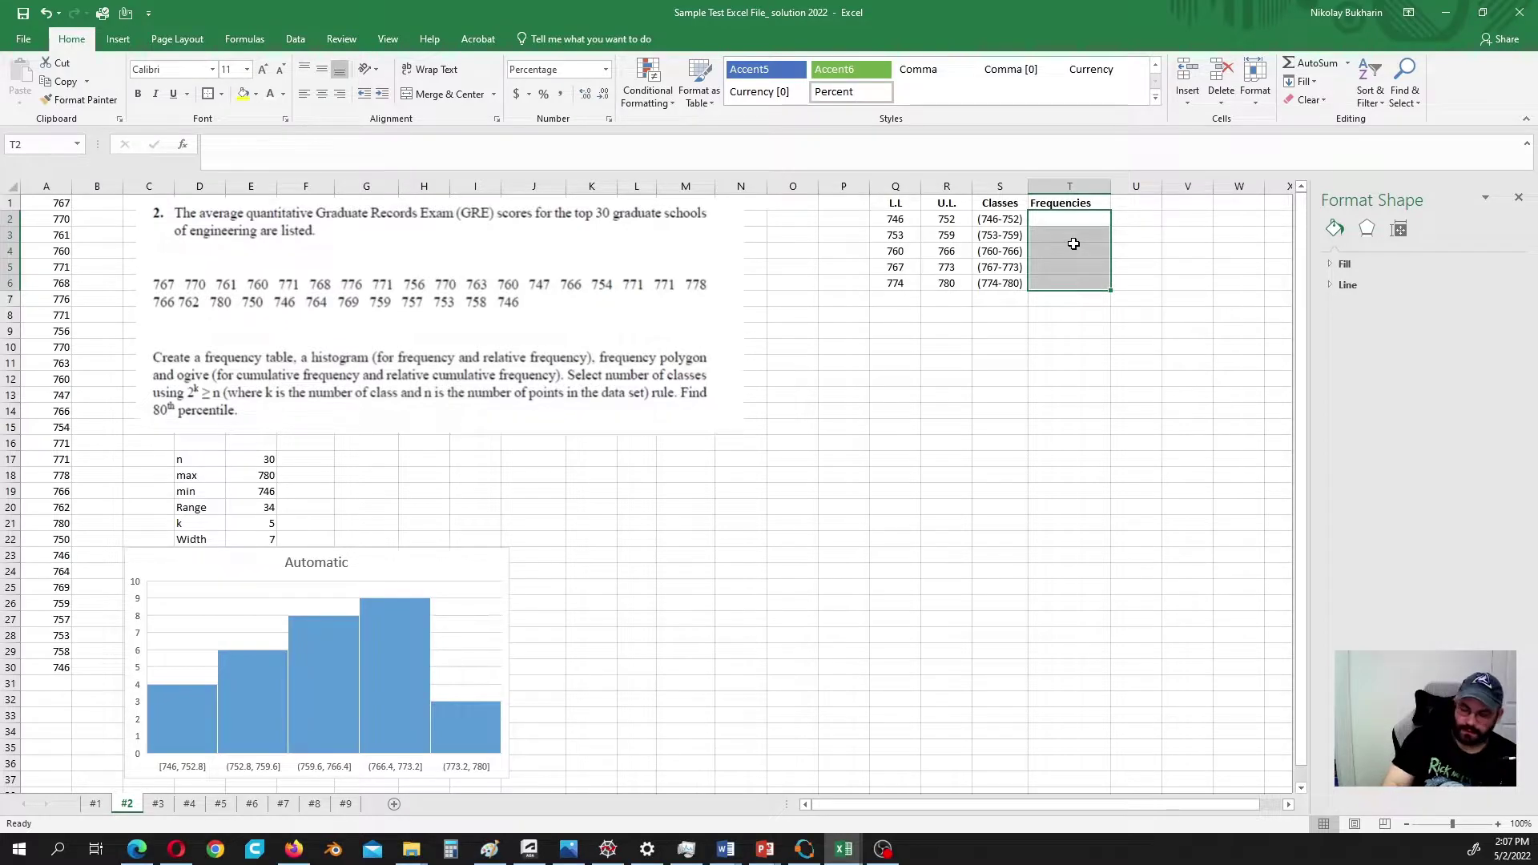
Step: Enter =FREQUENCY(A1:A30,R2:R6) as an array formula in T2:T6
type("=fre")
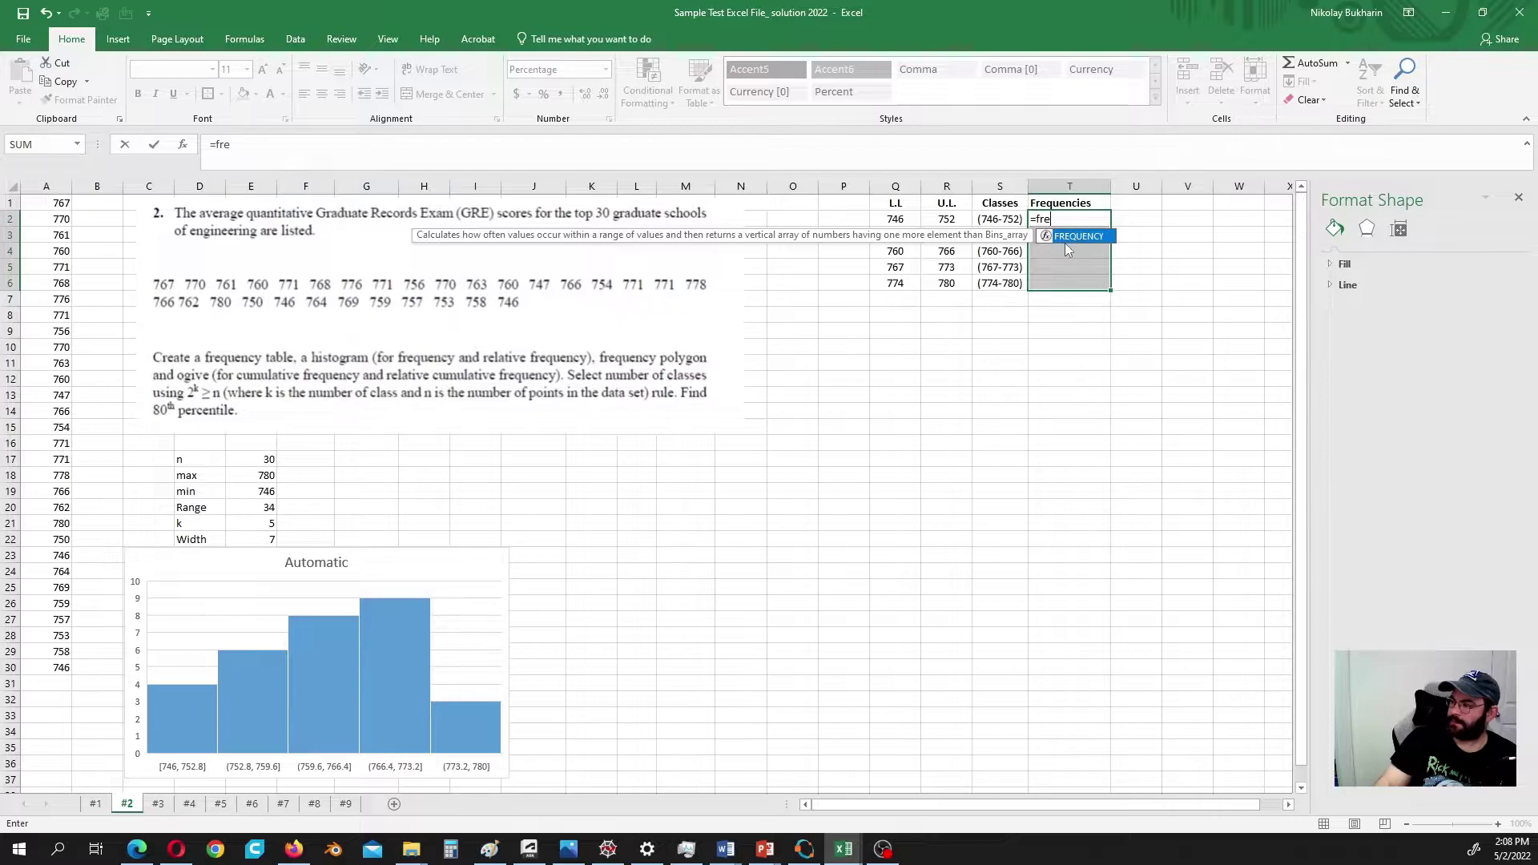
double_click(1072, 238)
left_click(42, 204)
left_click_drag(41, 205, 37, 667)
type(",")
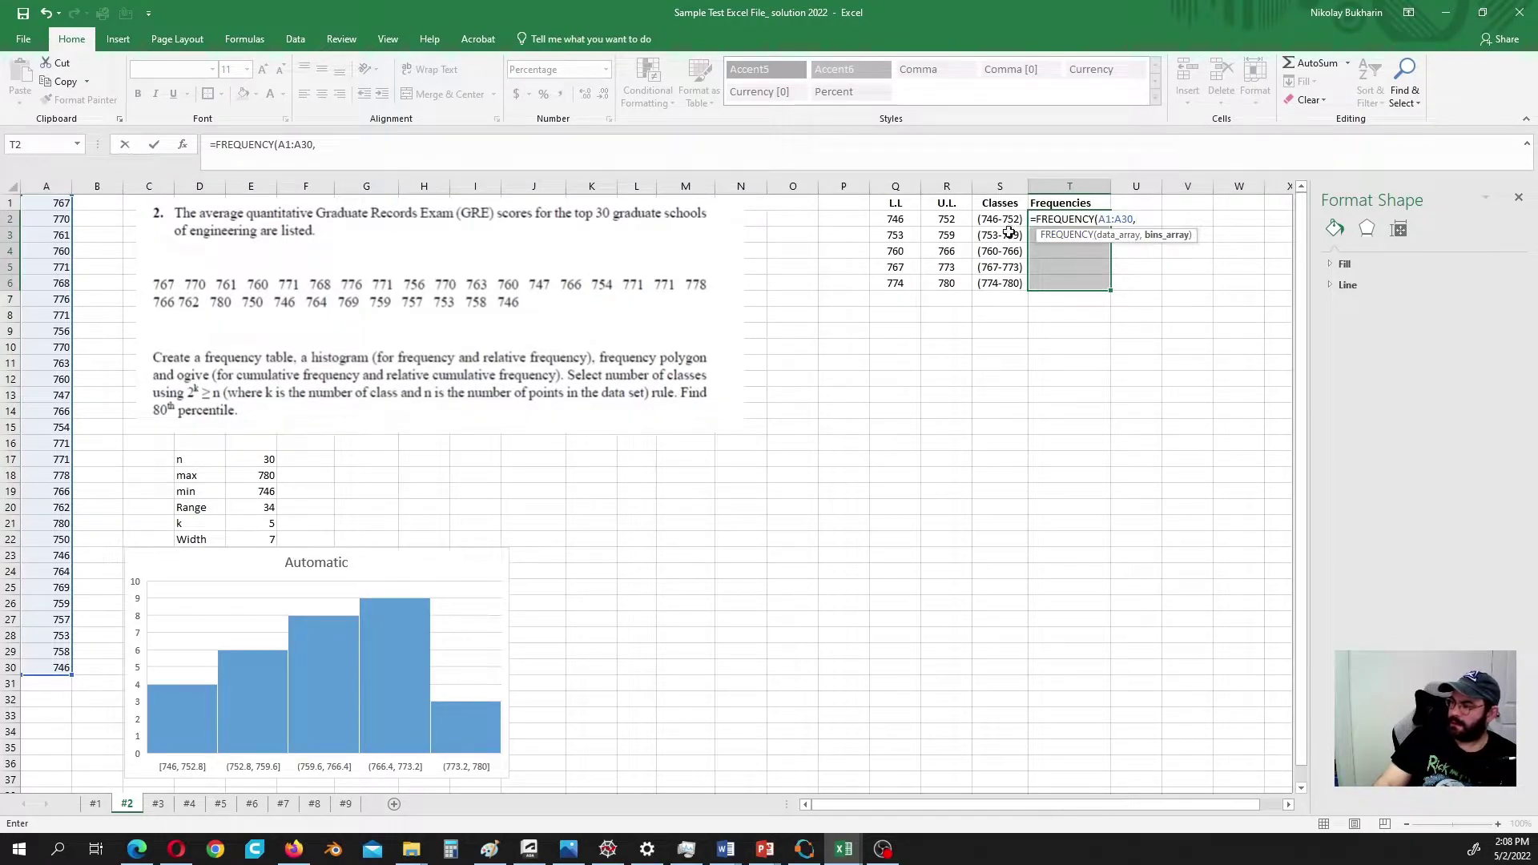
left_click_drag(953, 219, 954, 285)
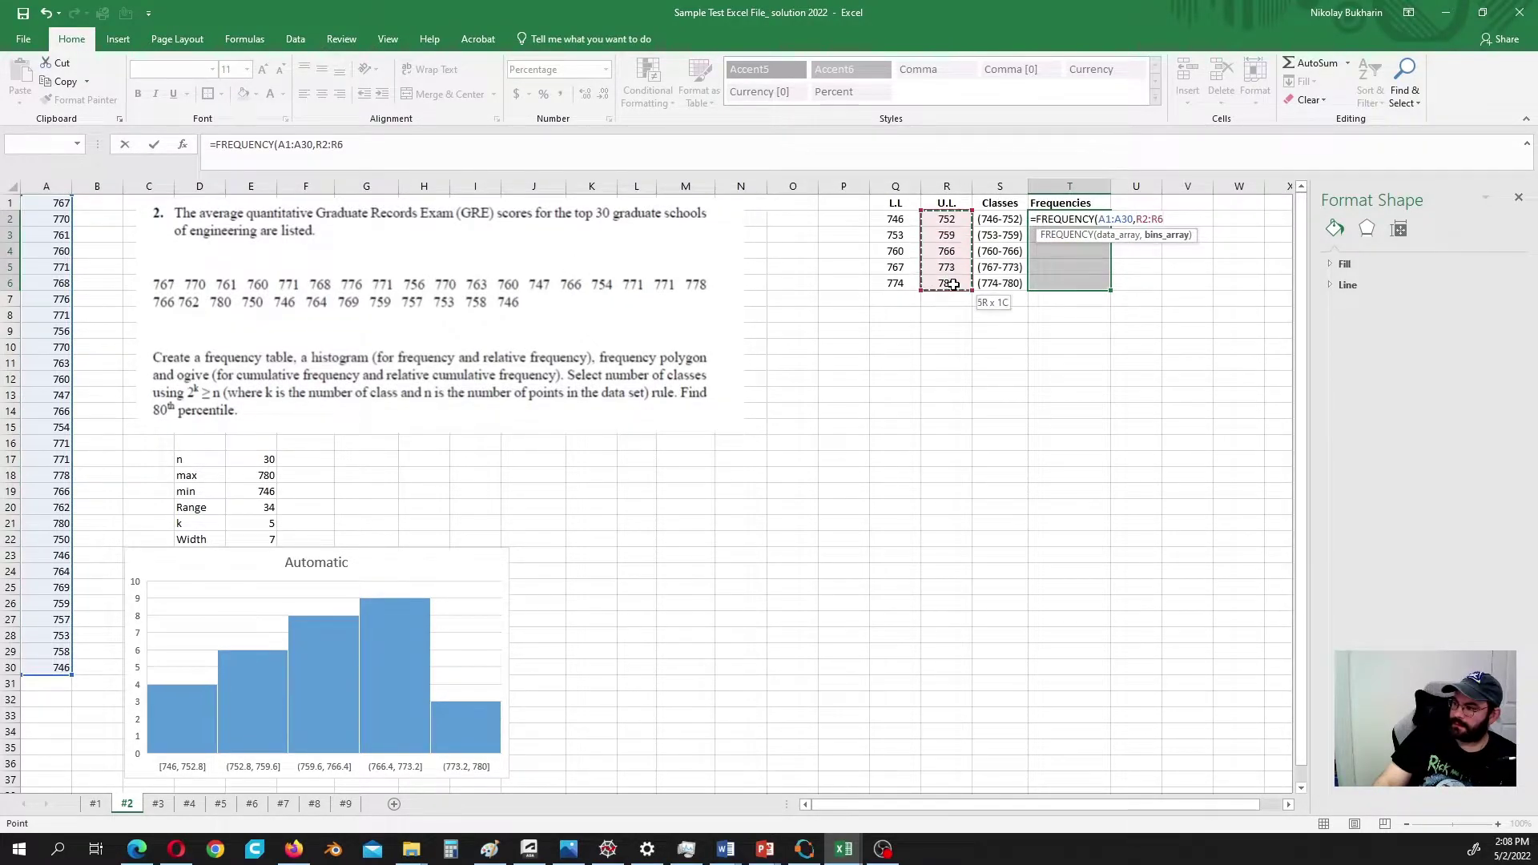
type(")")
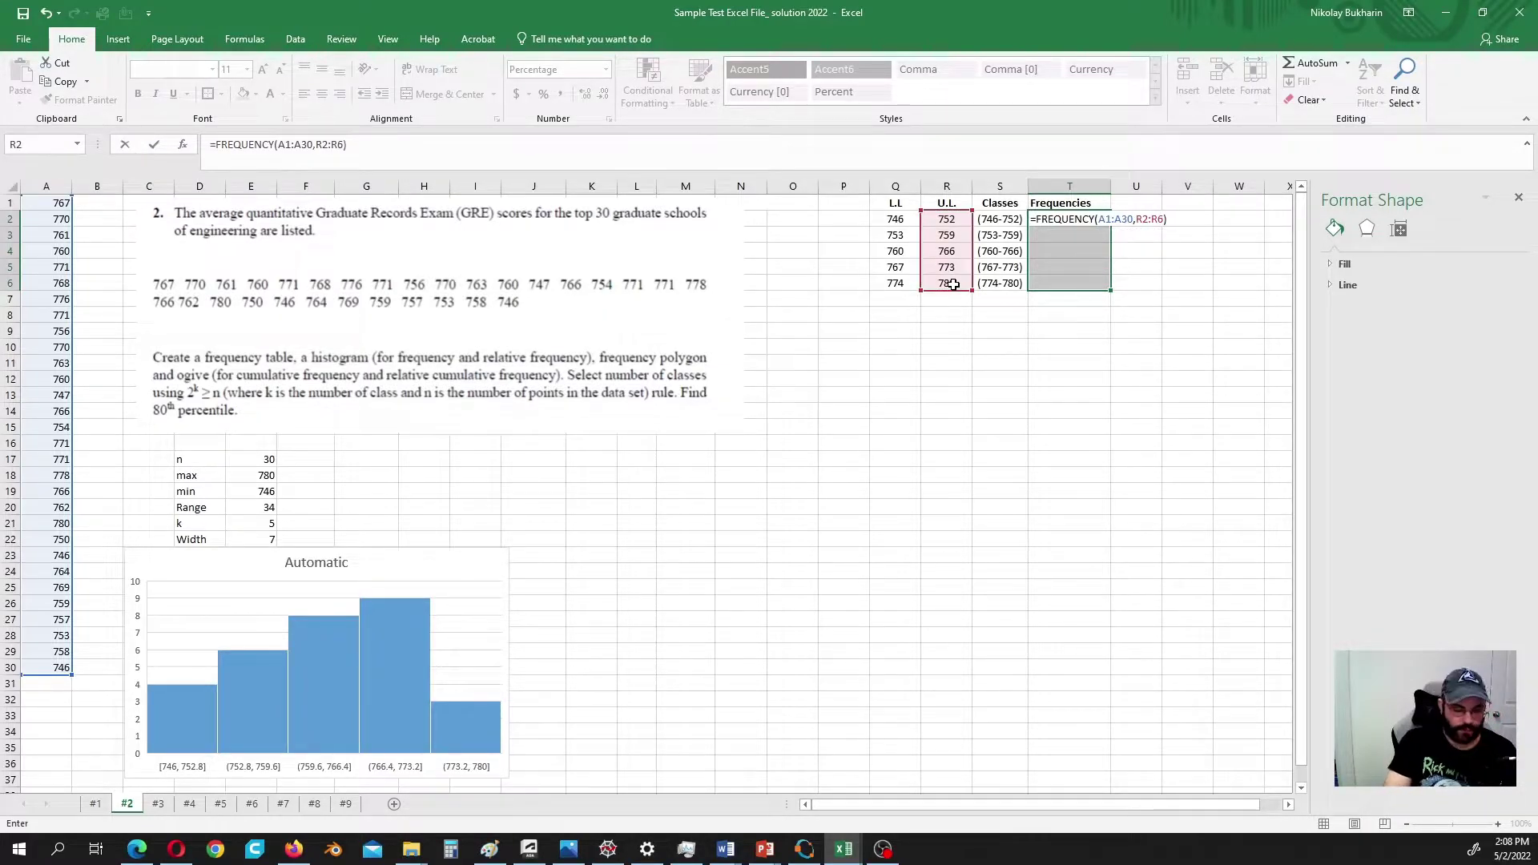
key("ctrl+shift+Return")
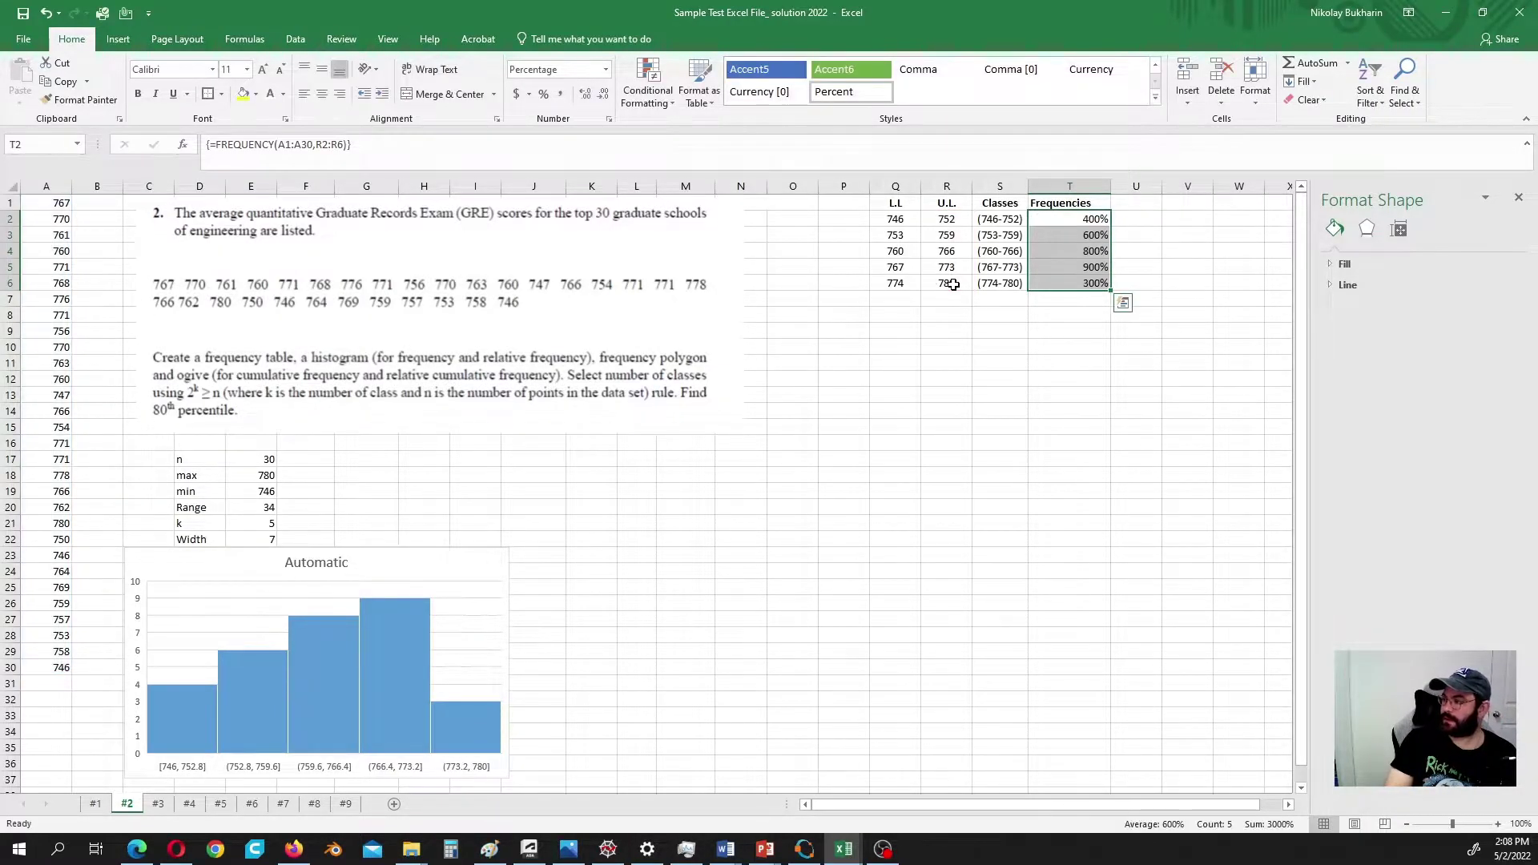
Step: Format the frequency cells as Number with 0 decimals, showing 4, 6, 8, 9, 3
right_click(1079, 238)
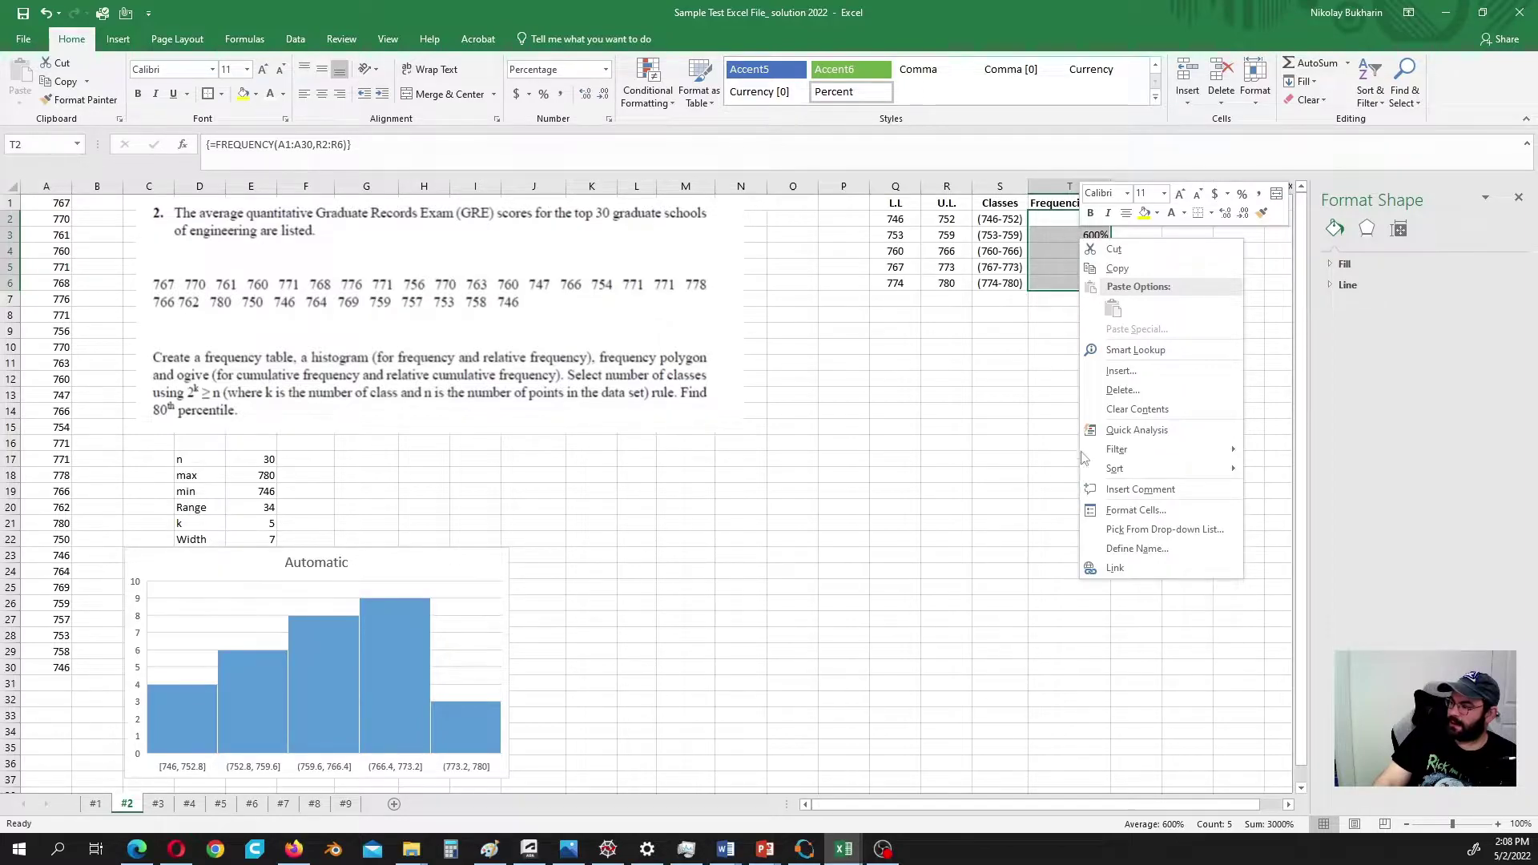
left_click(1137, 511)
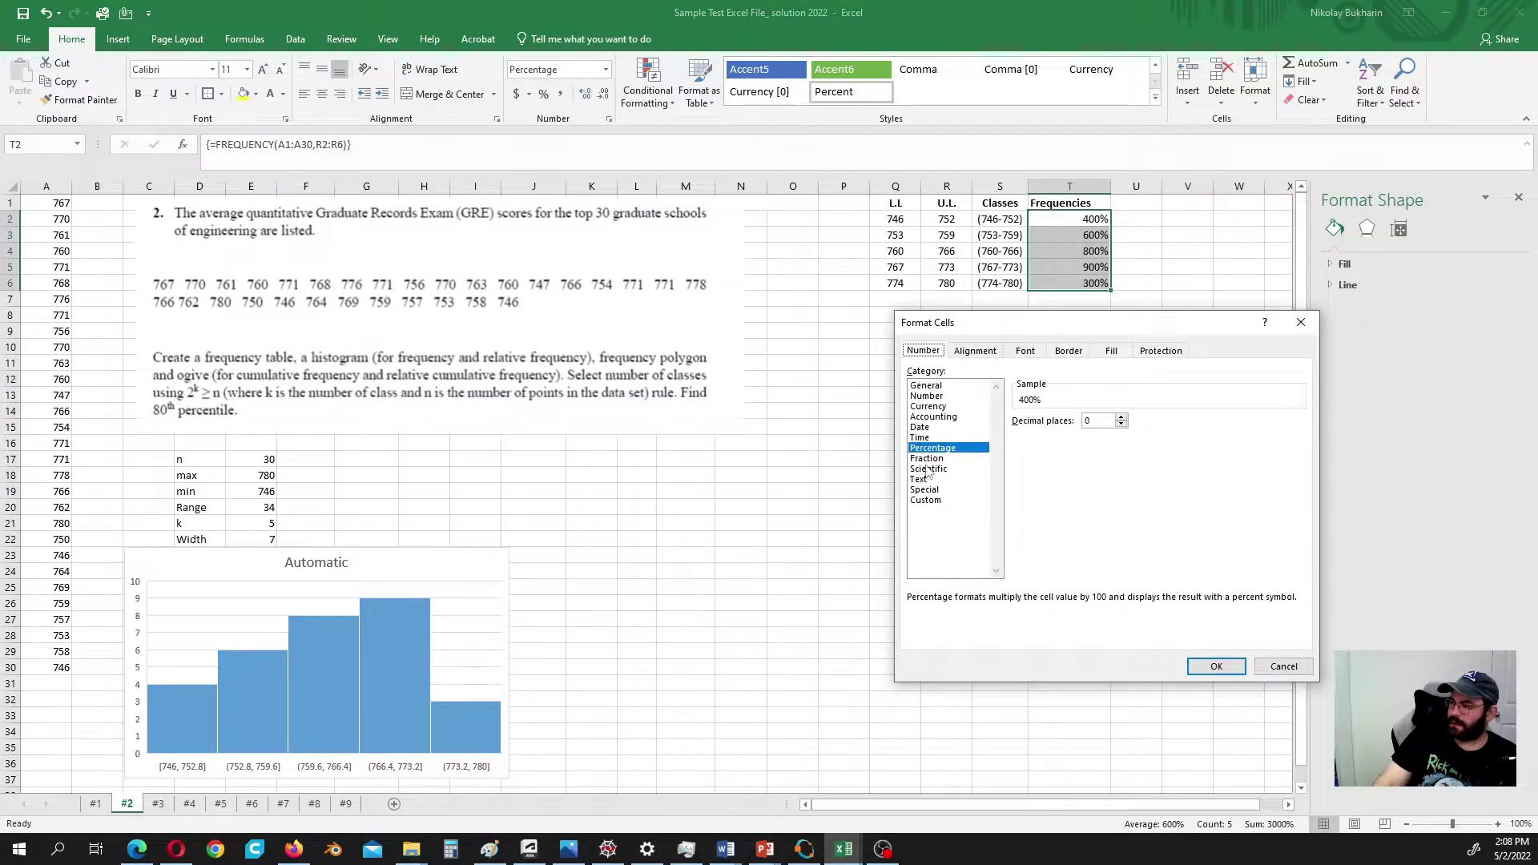
left_click(928, 396)
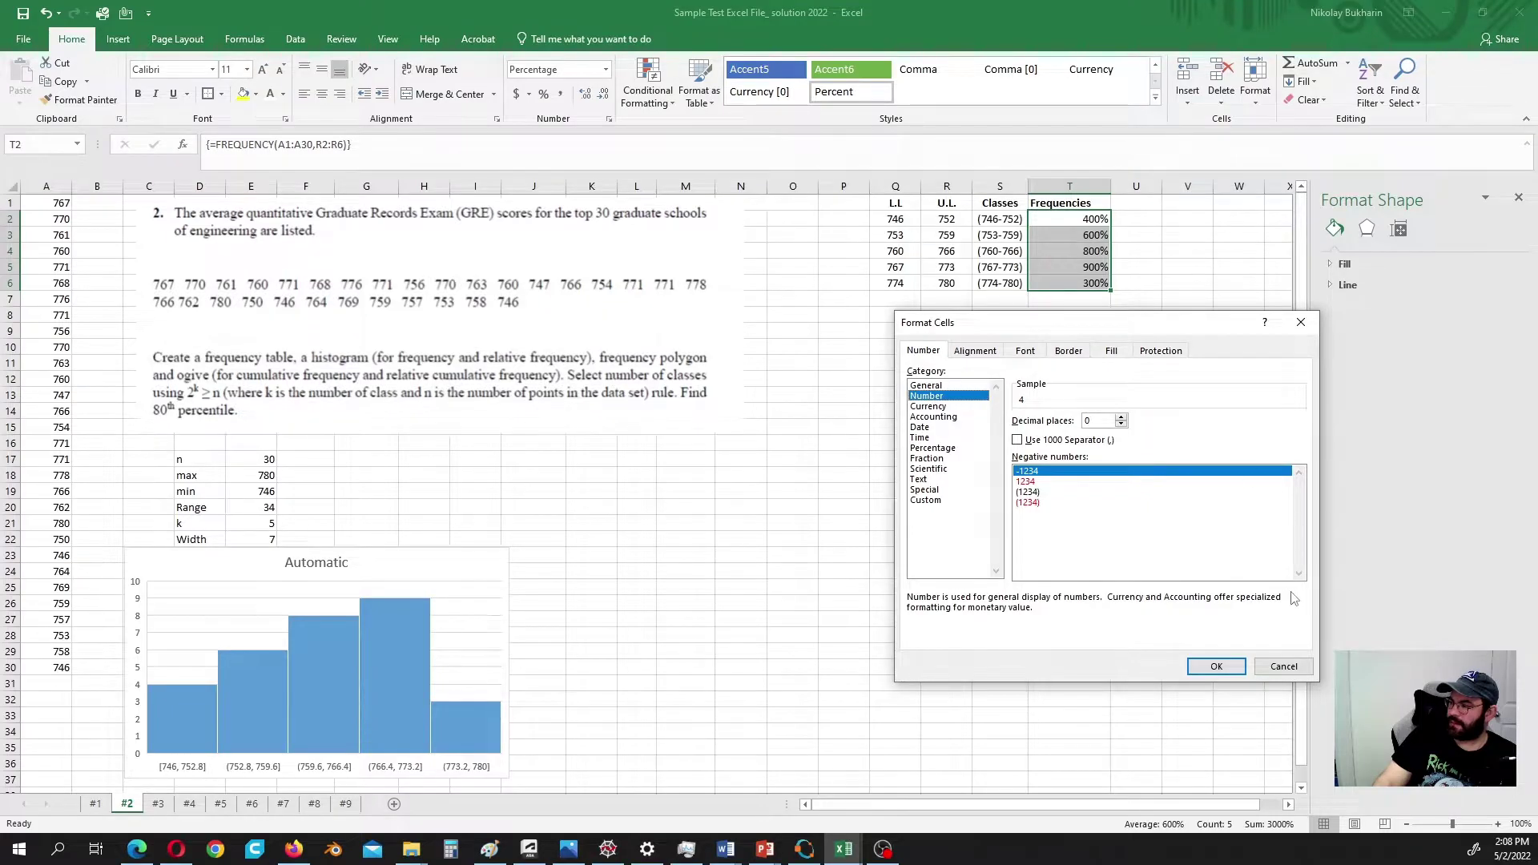
left_click(1216, 667)
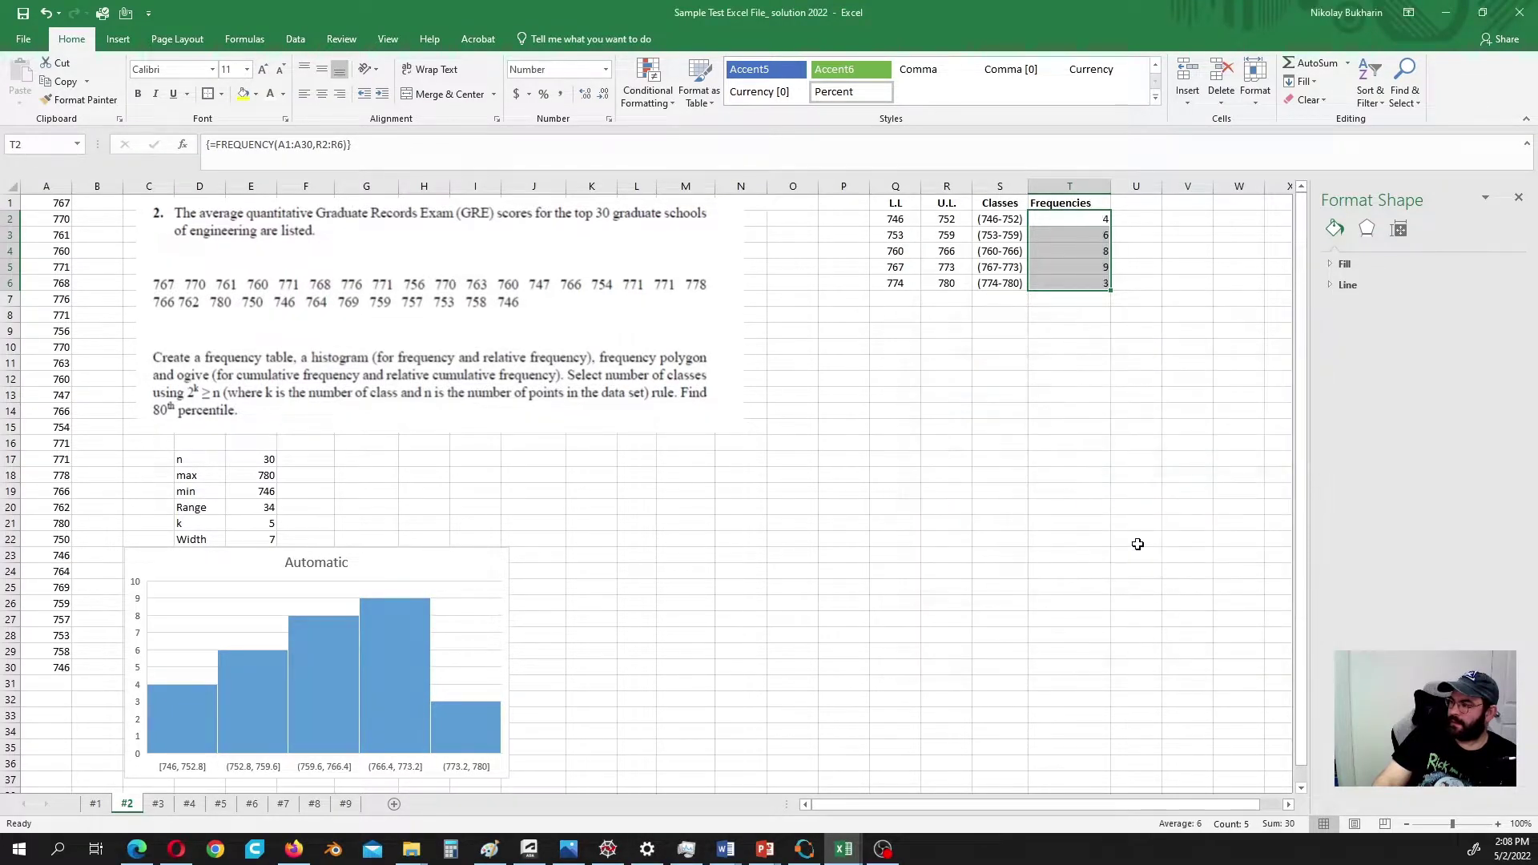
left_click(1039, 349)
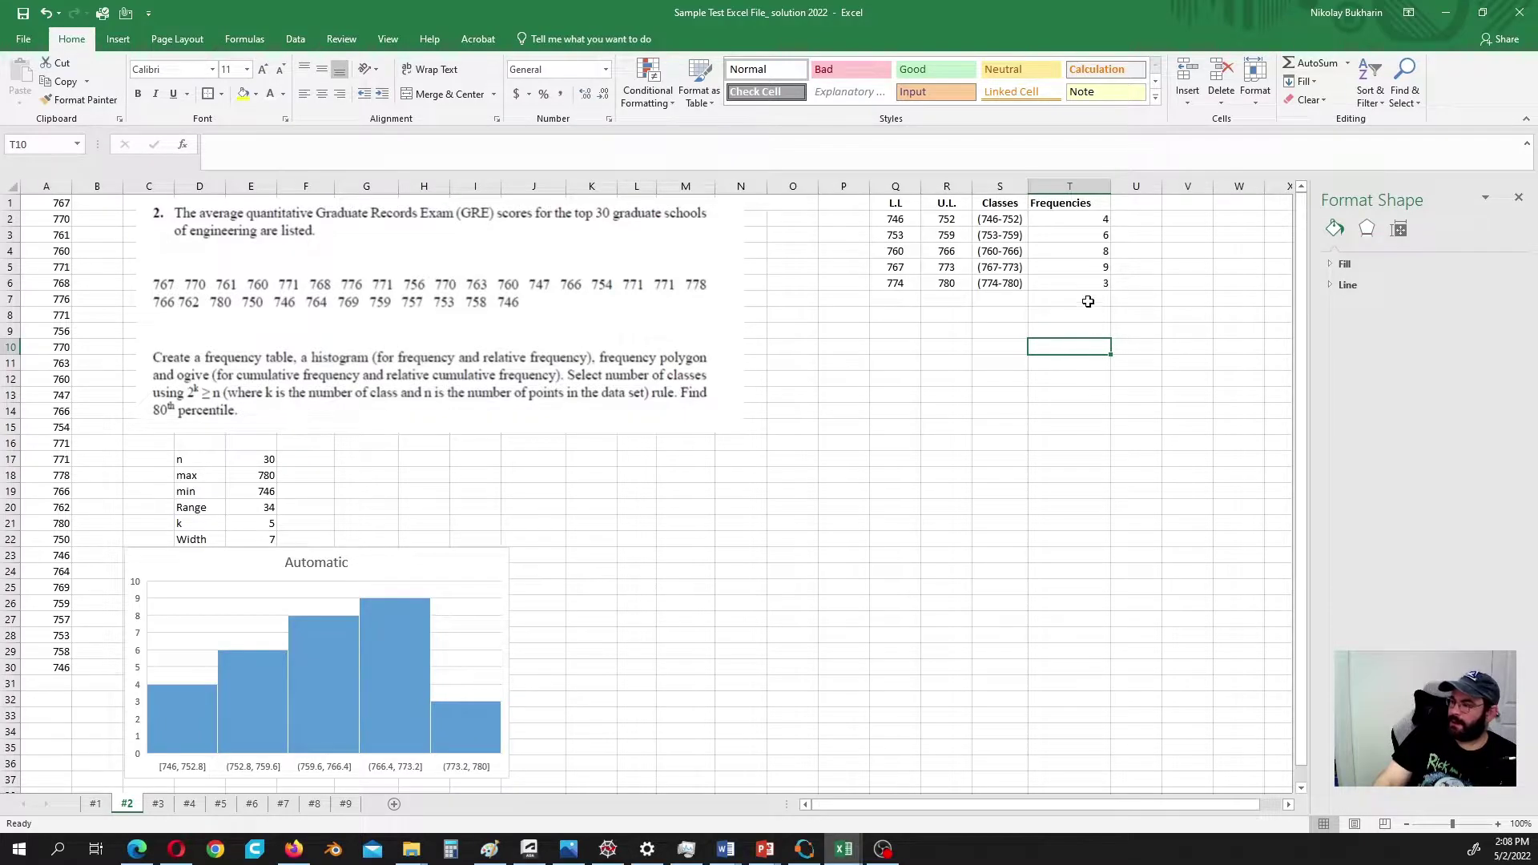
Step: Insert a clustered column chart of the frequencies beside the Automatic histogram
left_click_drag(1081, 218, 1076, 282)
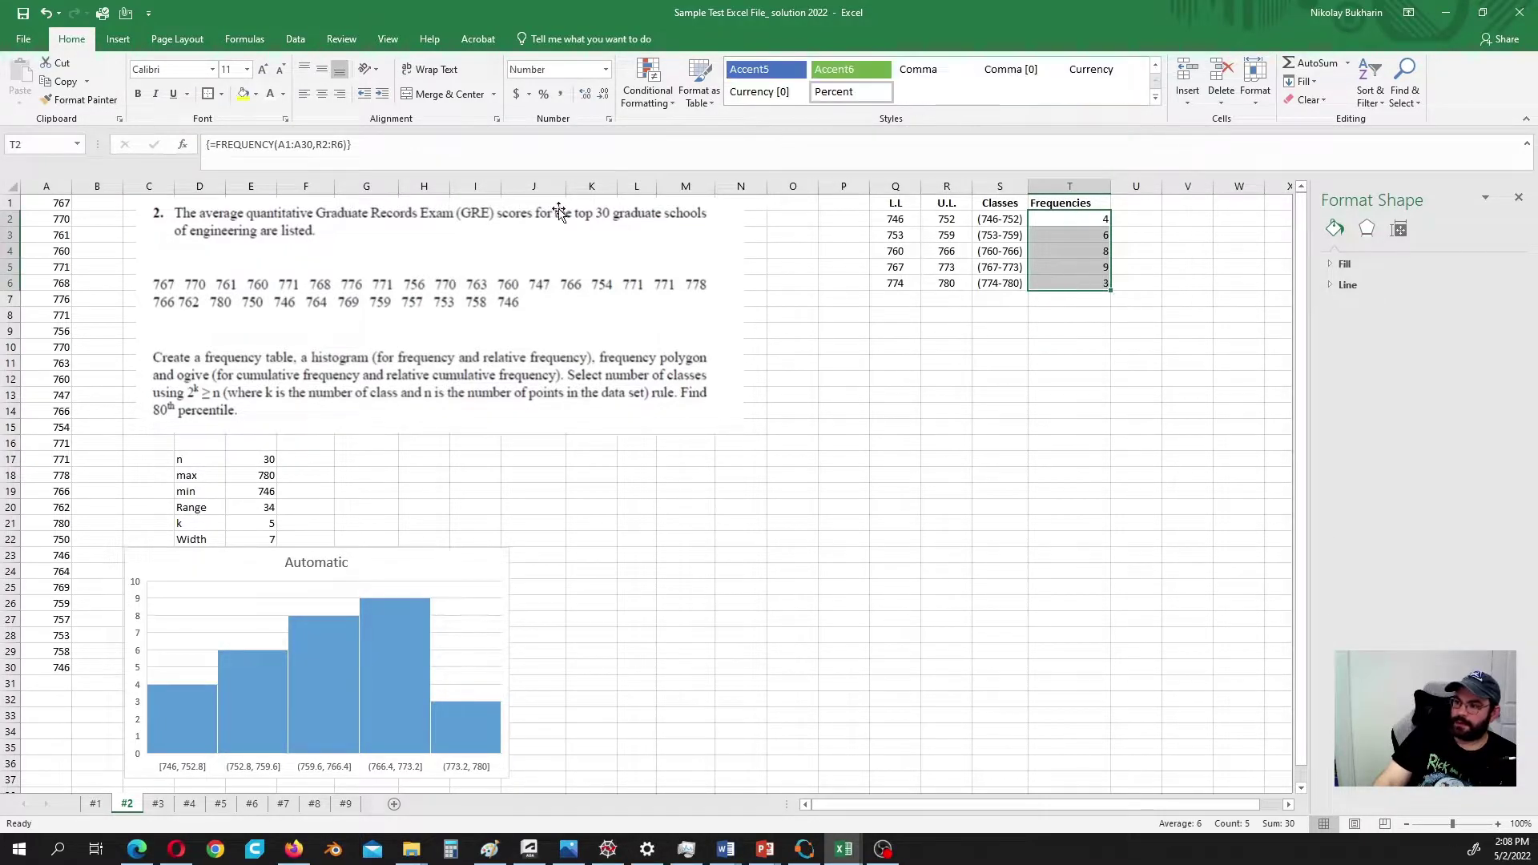
left_click(117, 40)
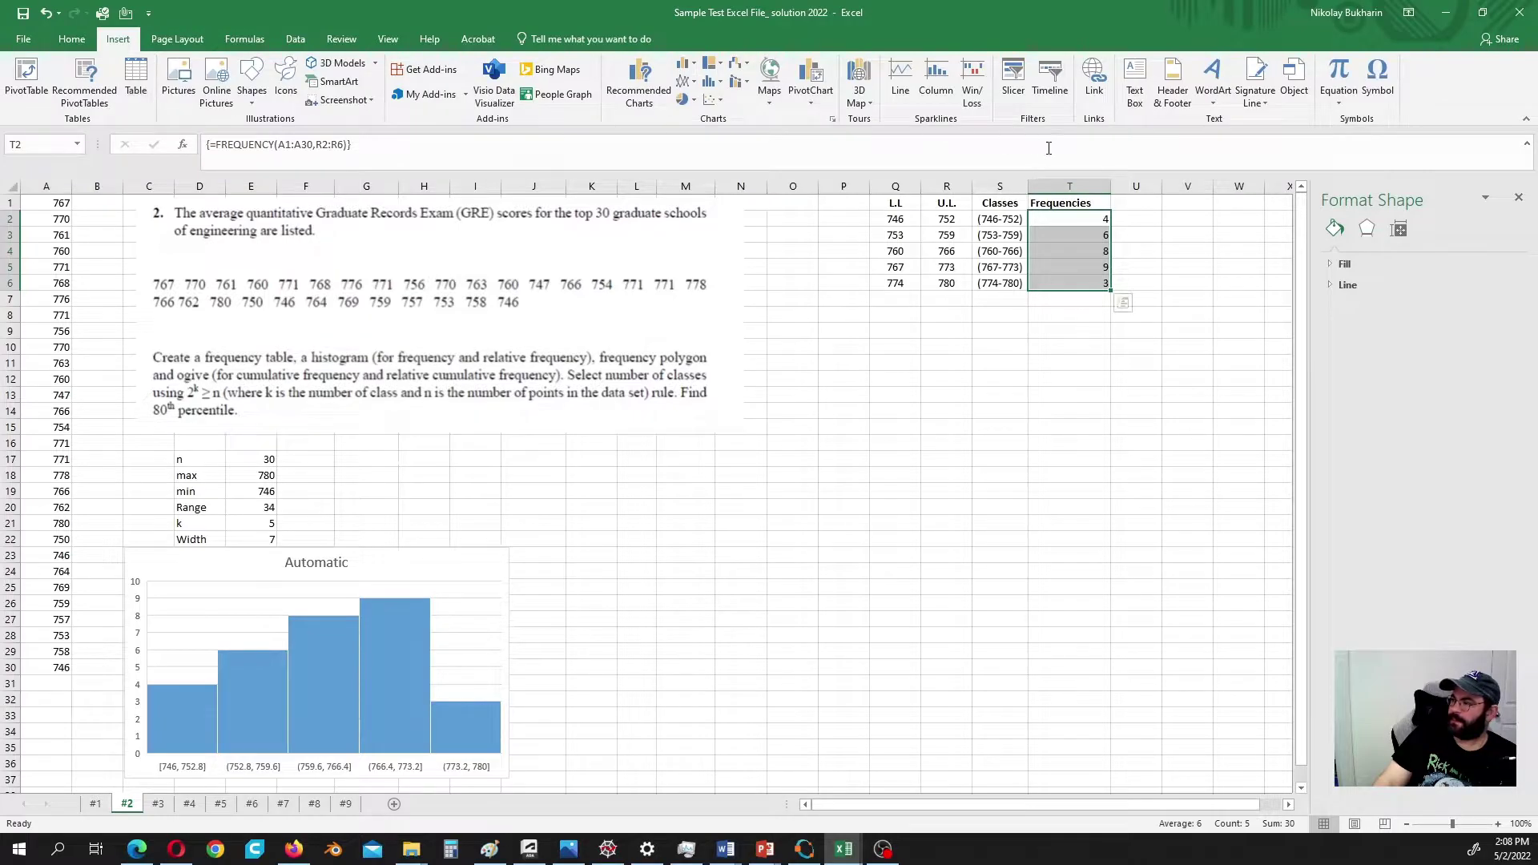
left_click(694, 66)
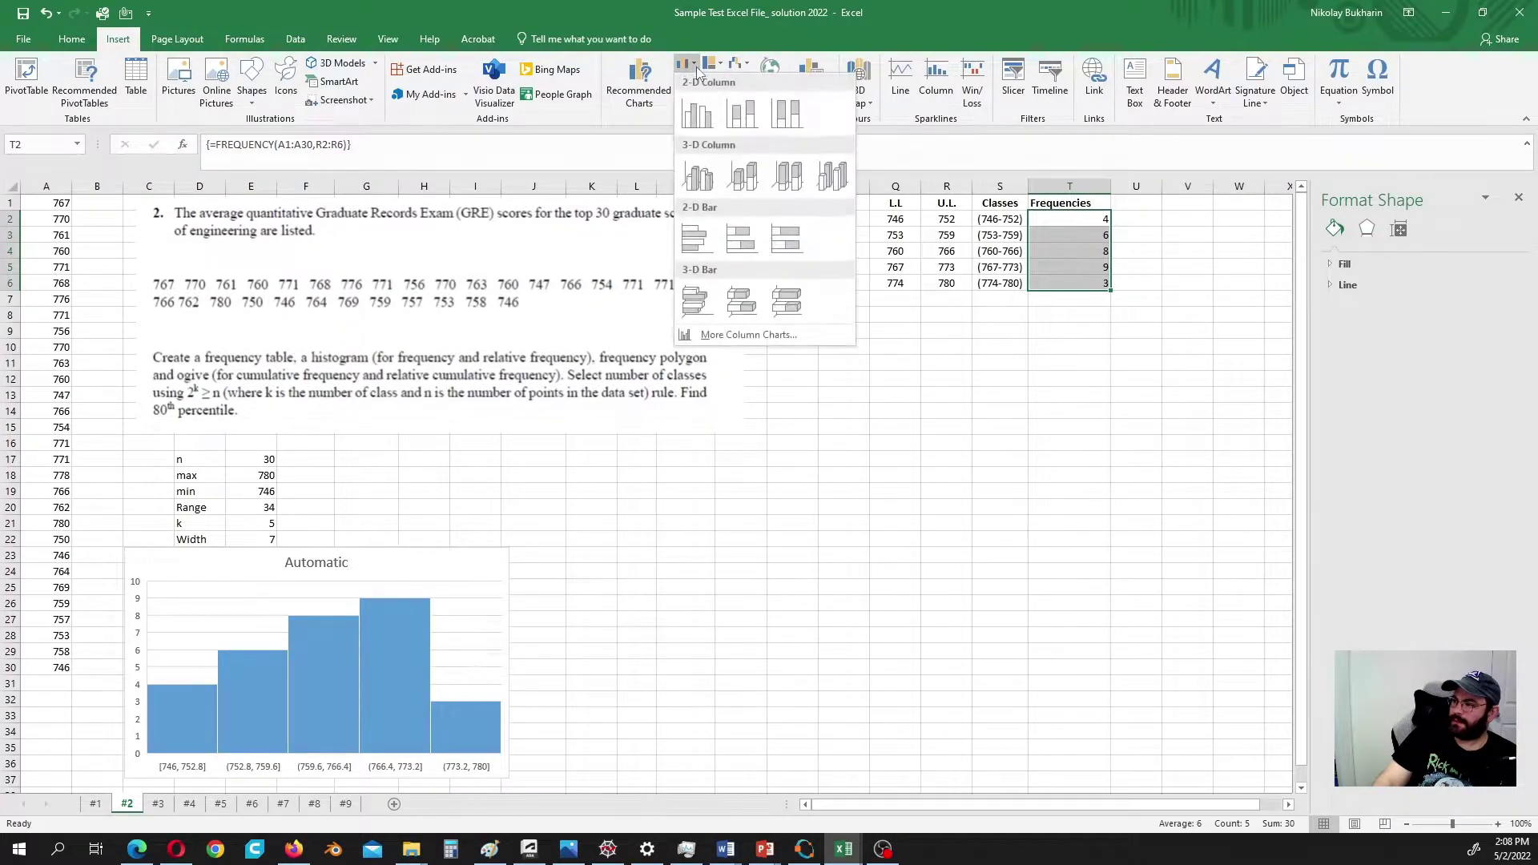
left_click(696, 115)
scroll(761, 376, "down", 1)
left_click_drag(766, 351, 834, 515)
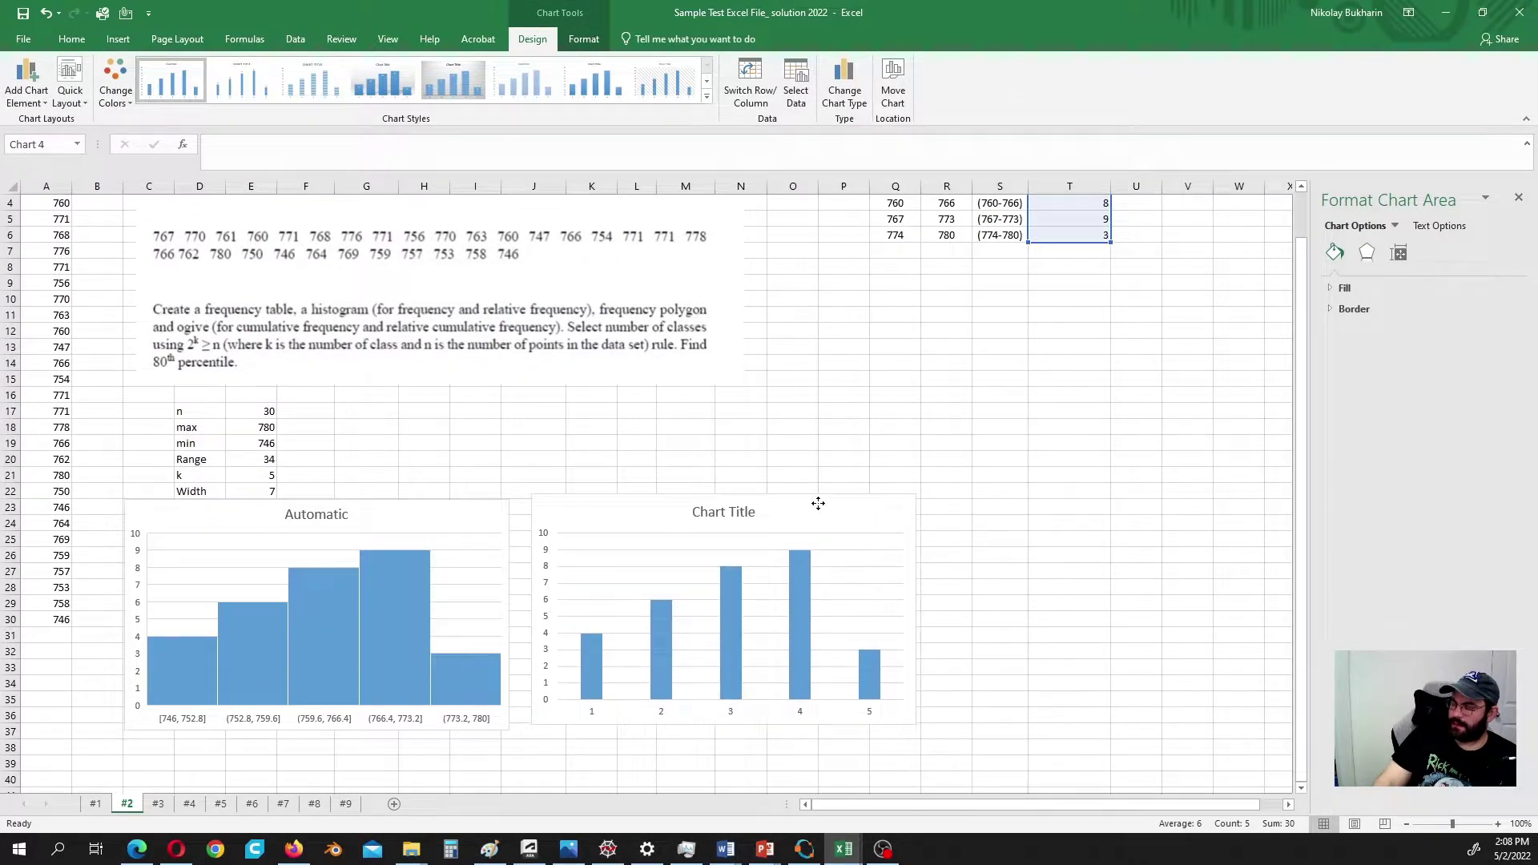
Step: Retitle the new column chart 'Manual'
left_click(721, 516)
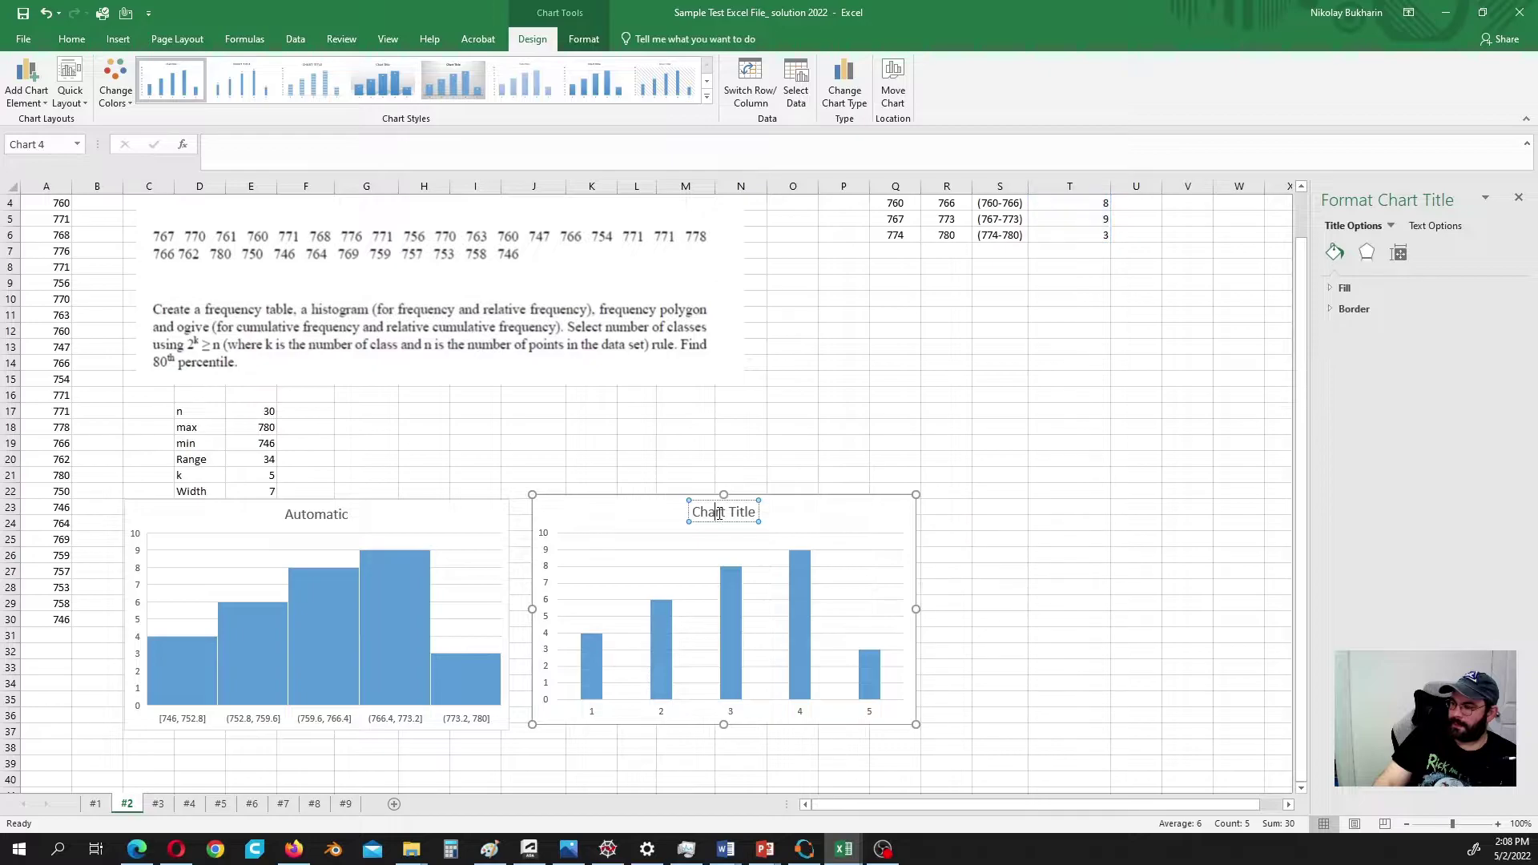
triple_click(730, 515)
type("Manual")
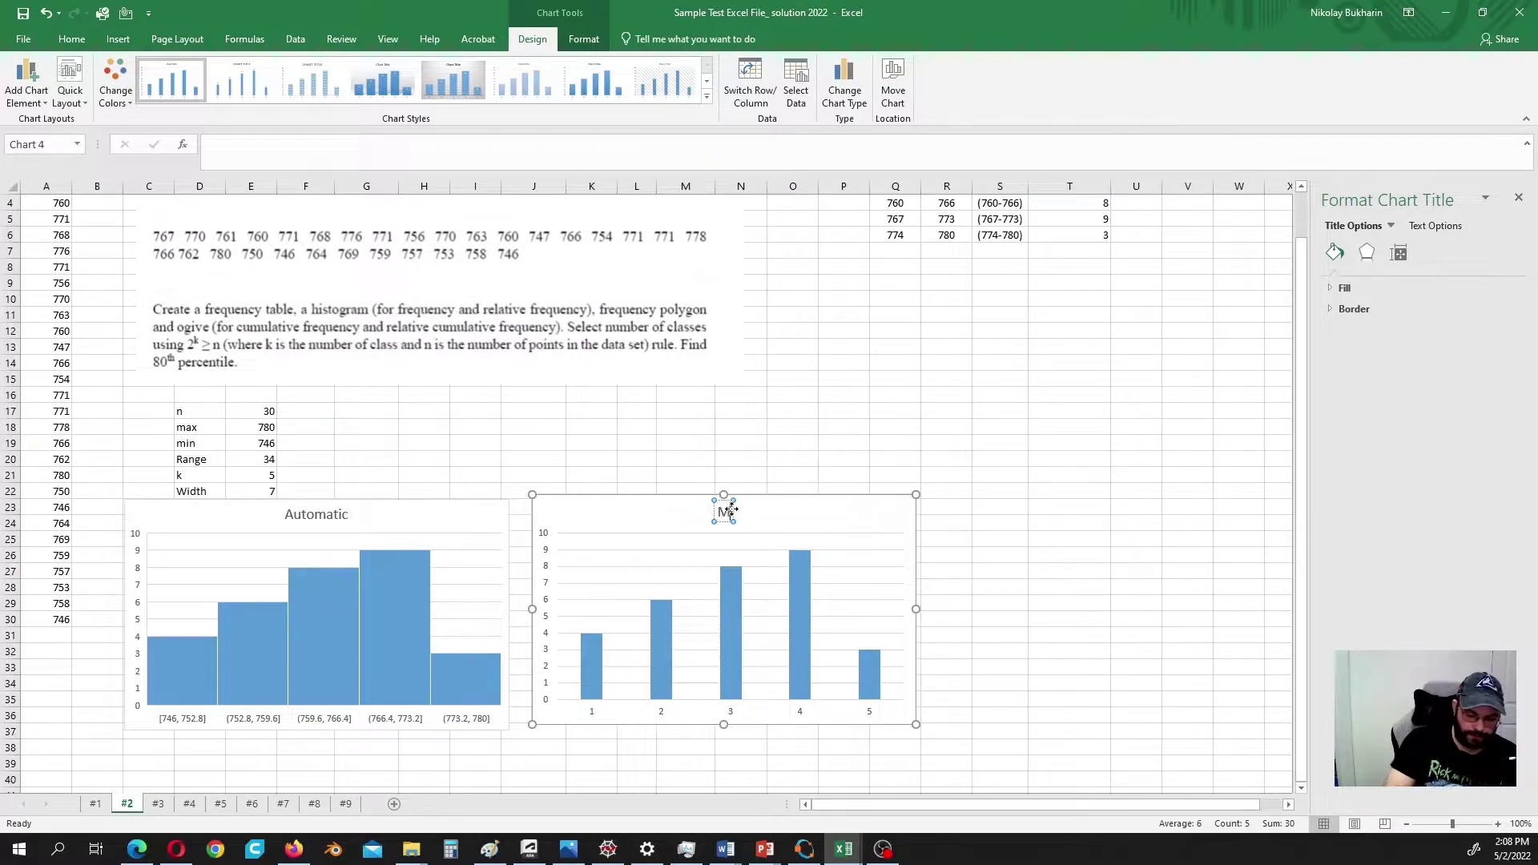
left_click(867, 563)
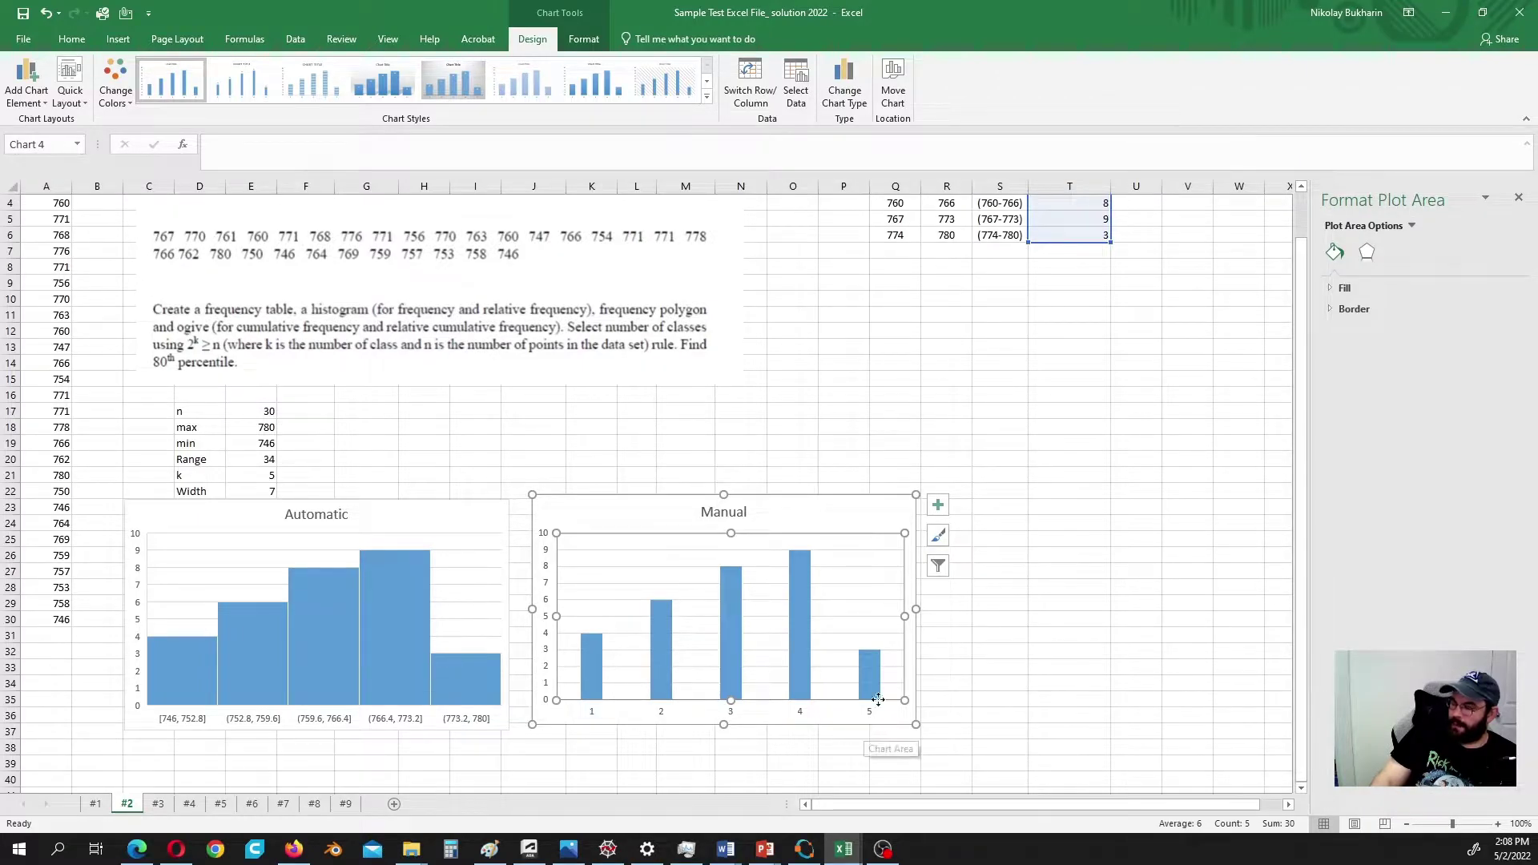
scroll(976, 497, "up", 1)
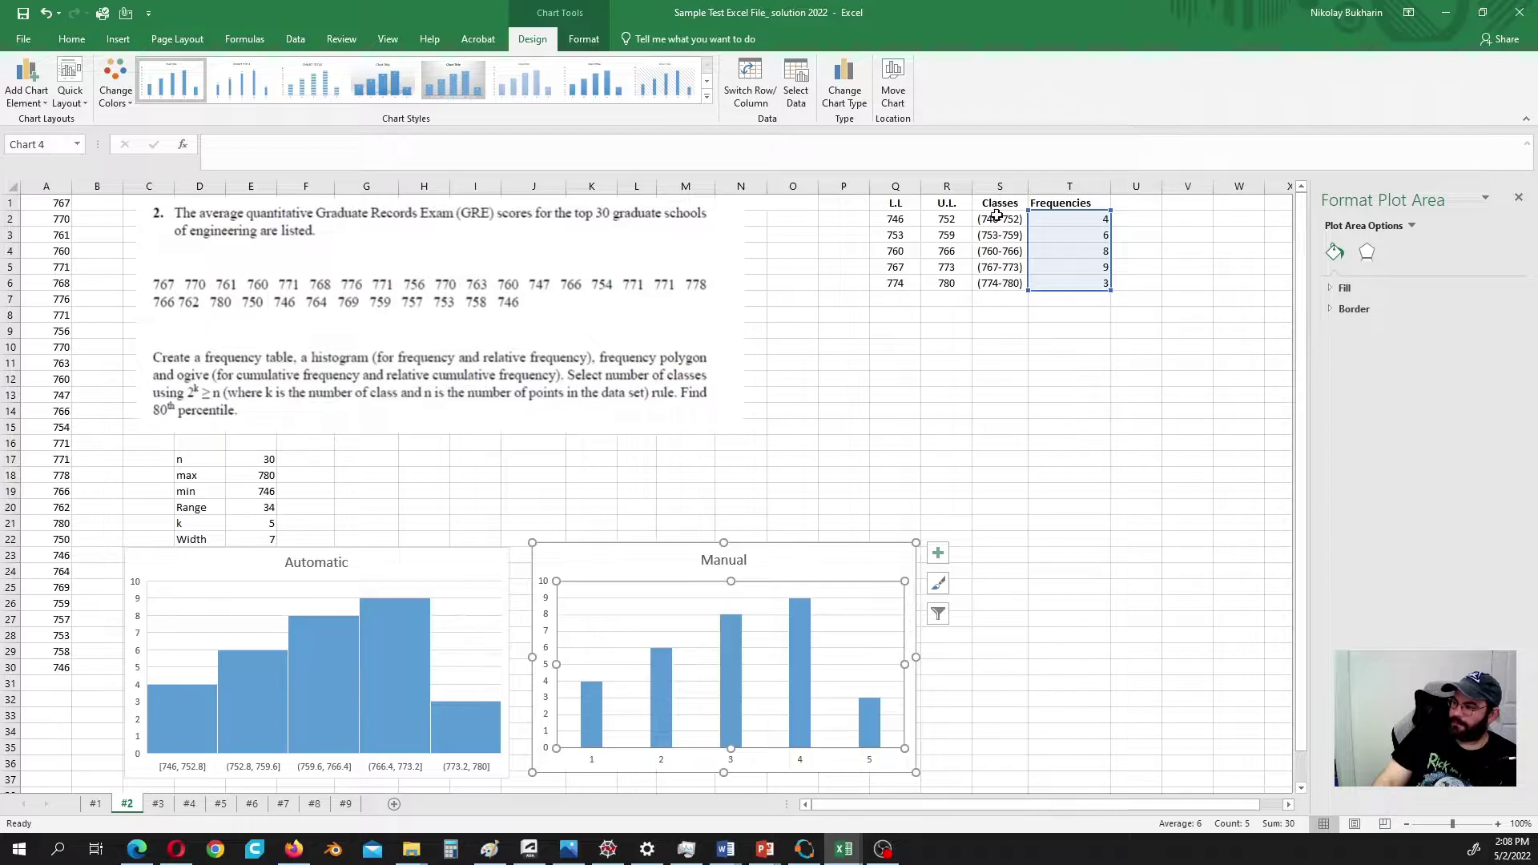
Step: Use class labels S2:S6 as the Manual chart's horizontal axis labels
right_click(617, 567)
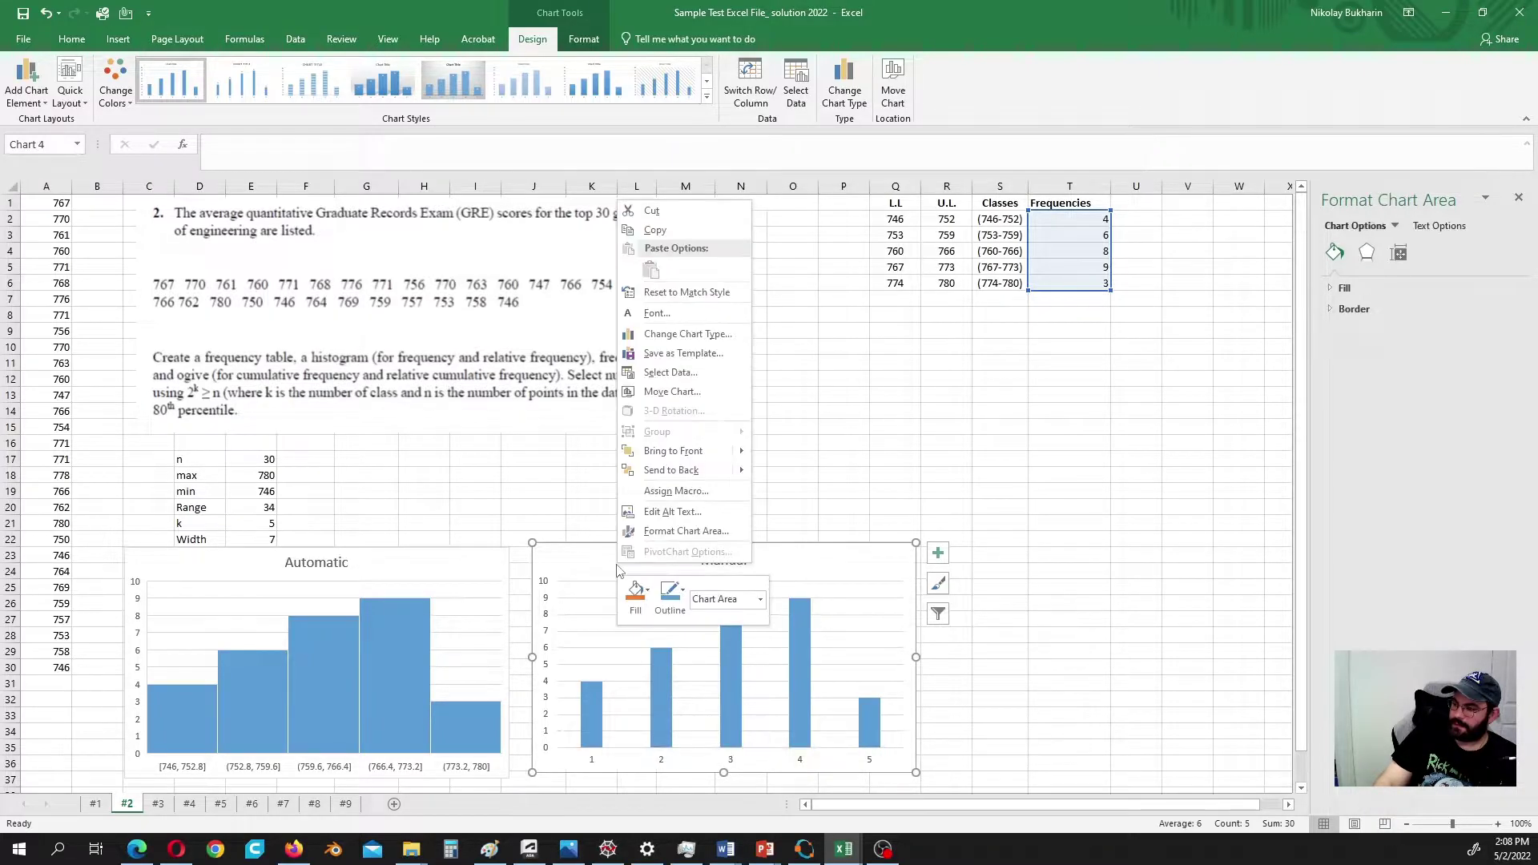
left_click(681, 373)
left_click(721, 448)
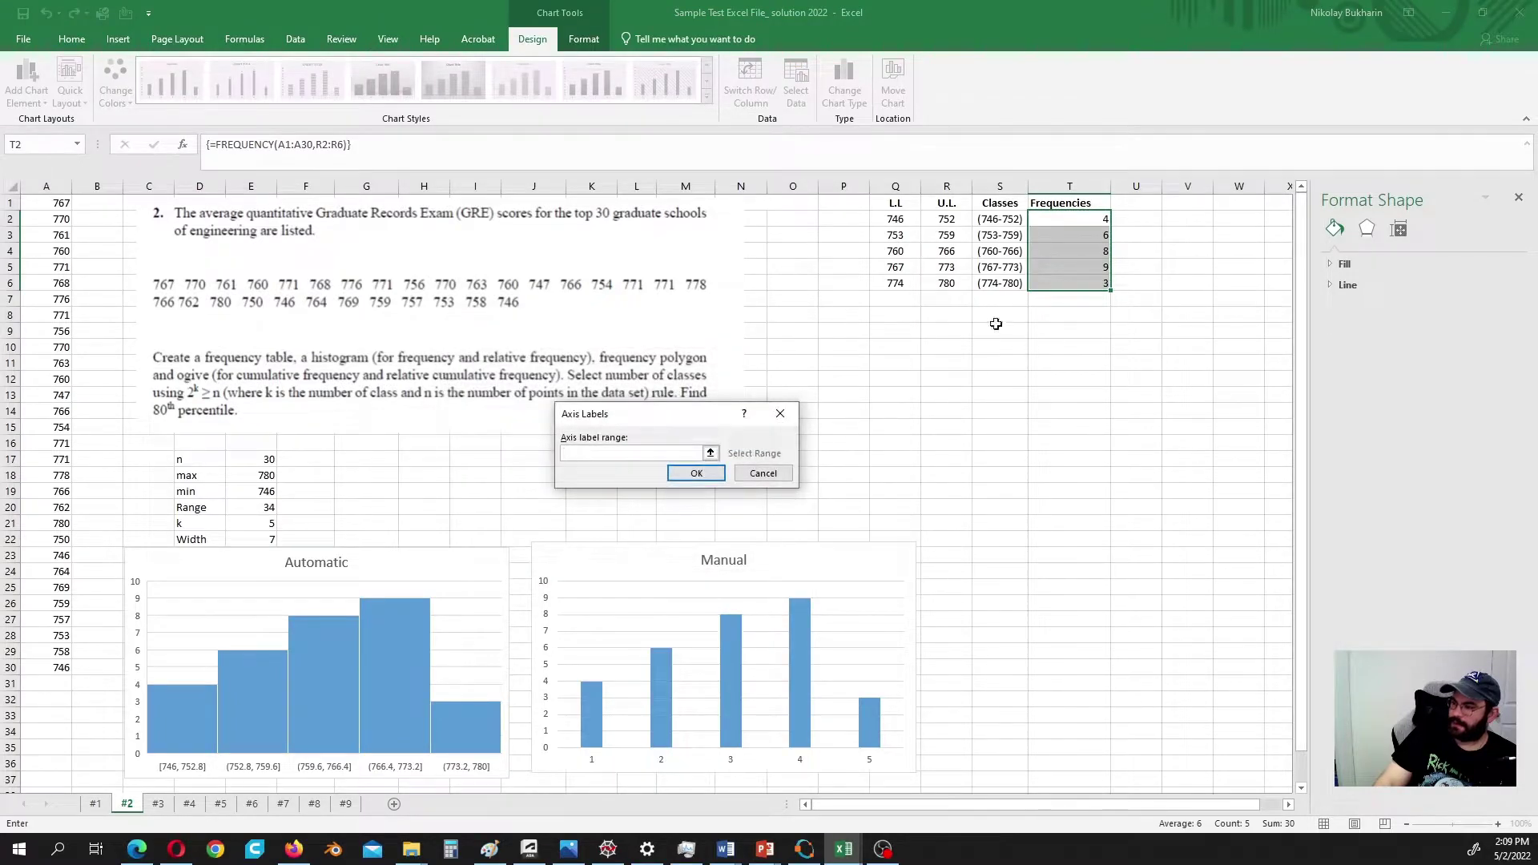
left_click(988, 217)
left_click_drag(988, 218, 994, 287)
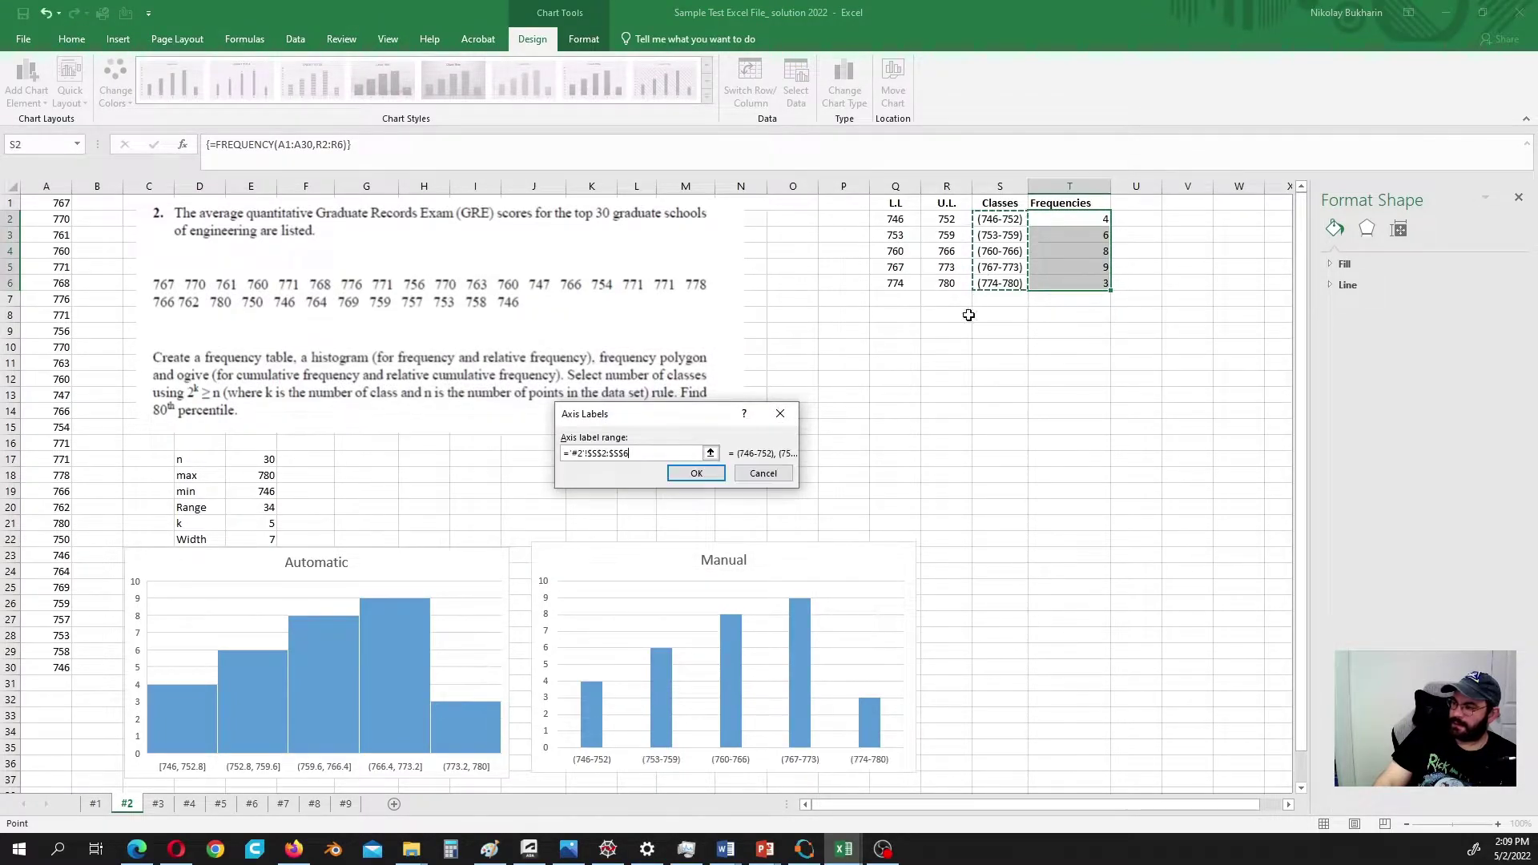
left_click(697, 475)
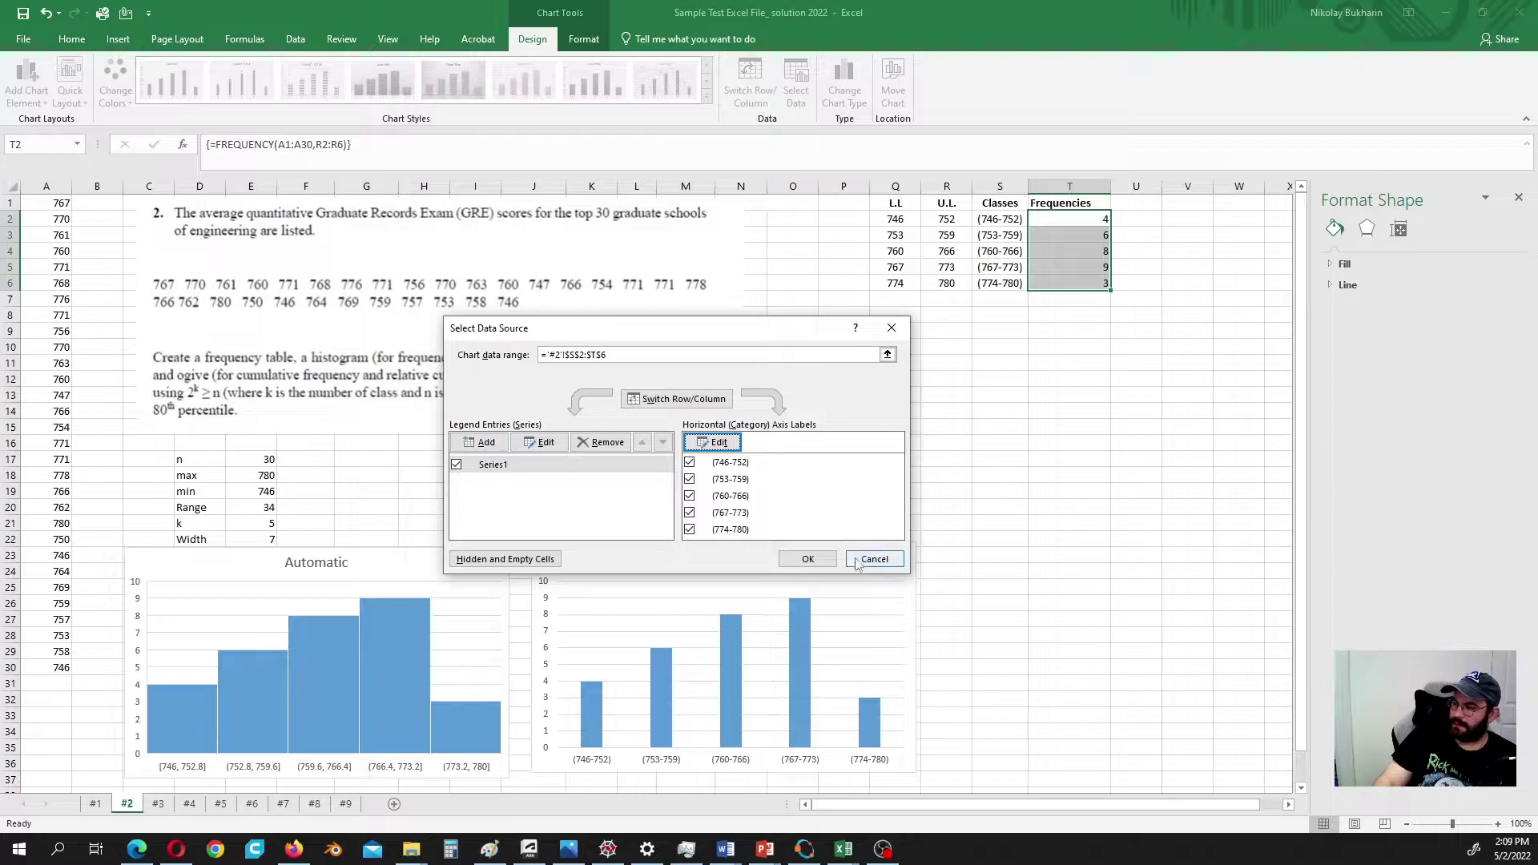
left_click(800, 562)
left_click(733, 685)
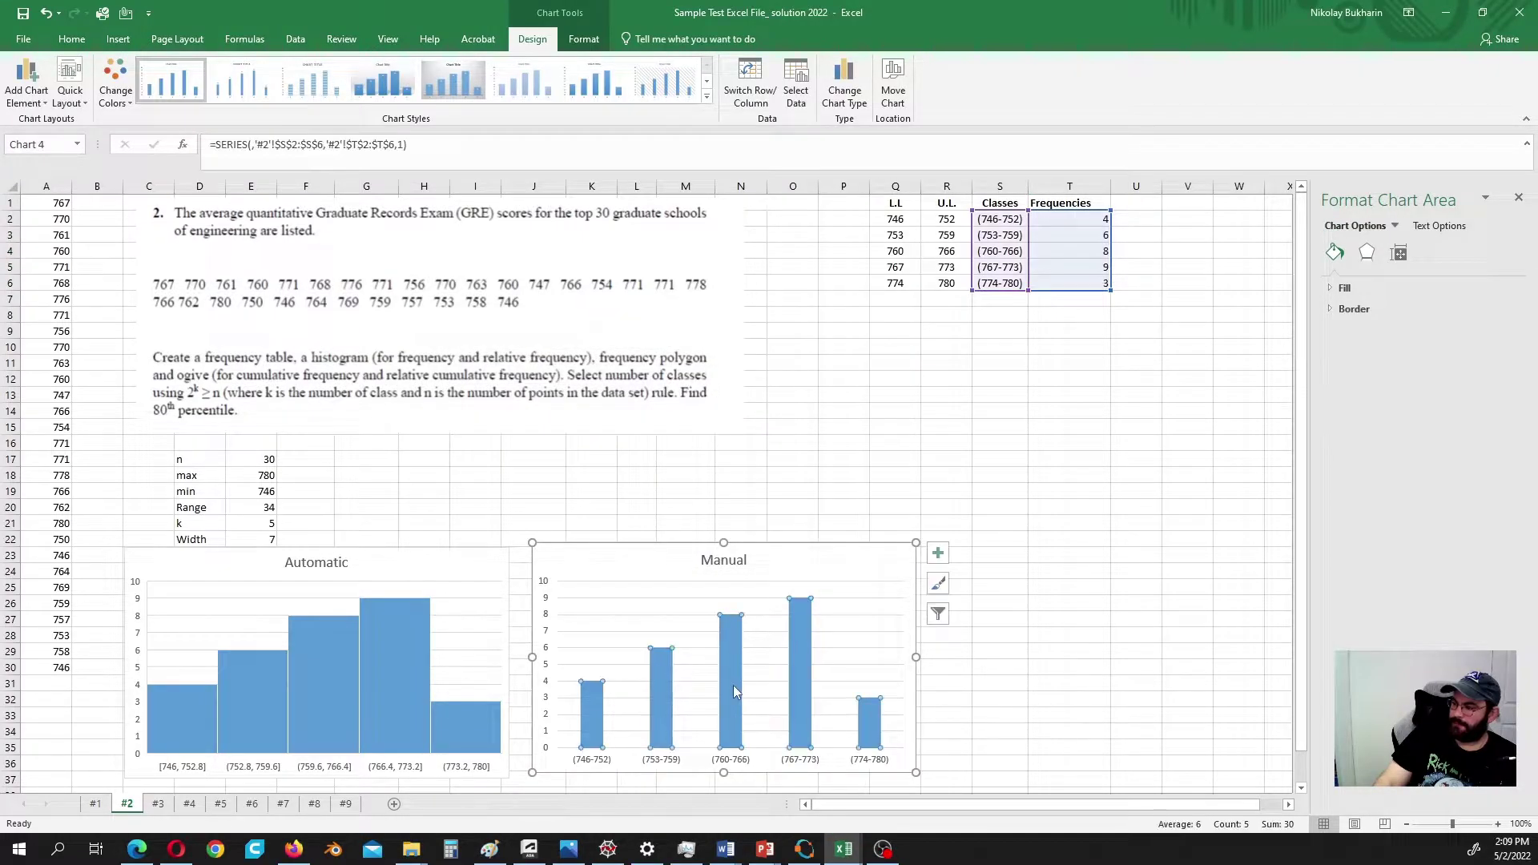
left_click(1401, 259)
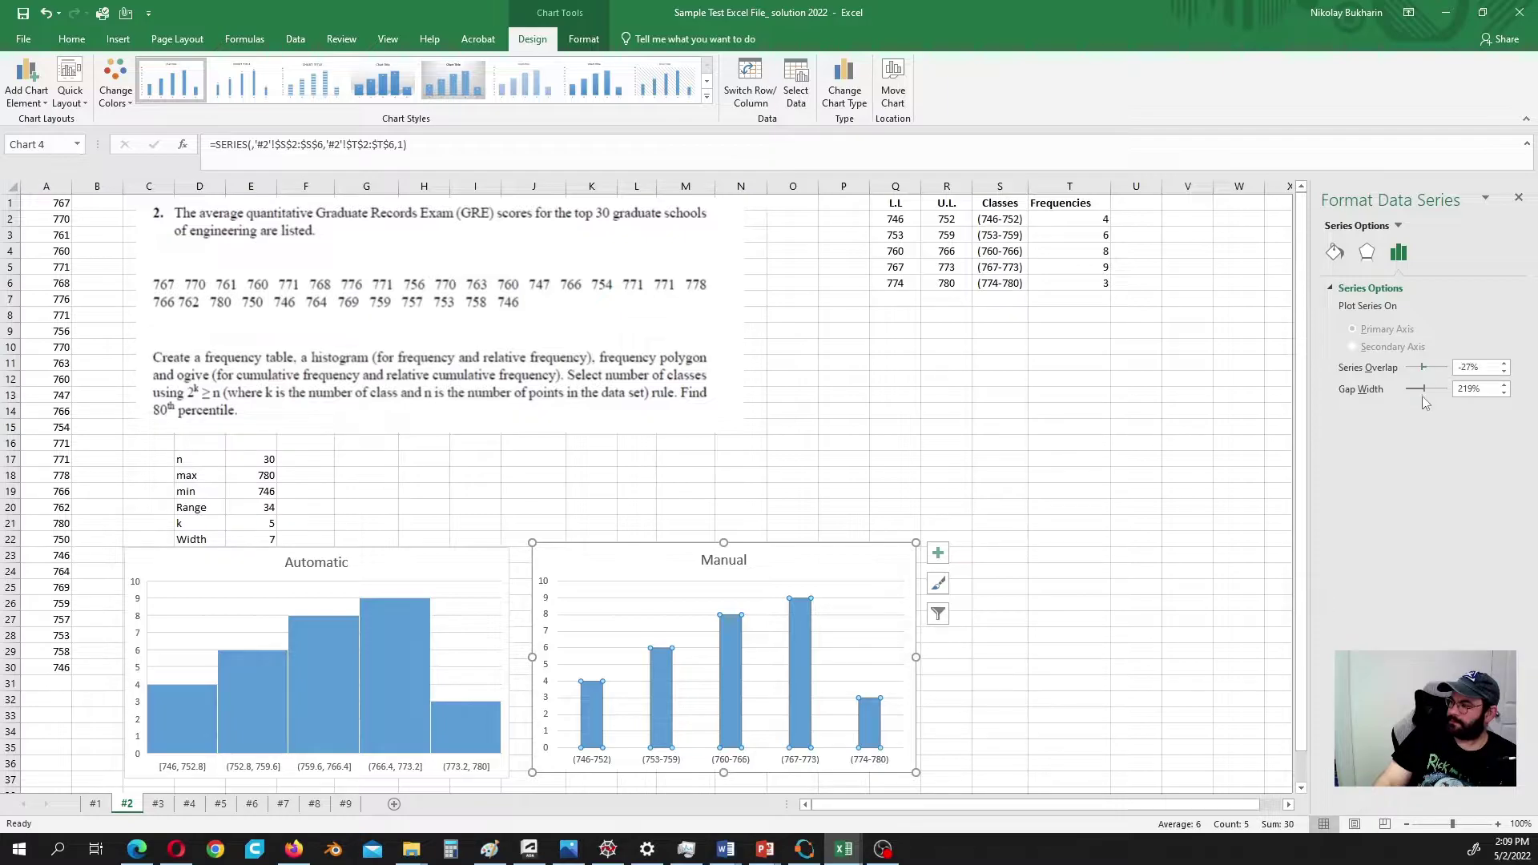
Step: Set the Manual bars' gap width to 0% with thick solid black borders
left_click_drag(1427, 392, 1407, 390)
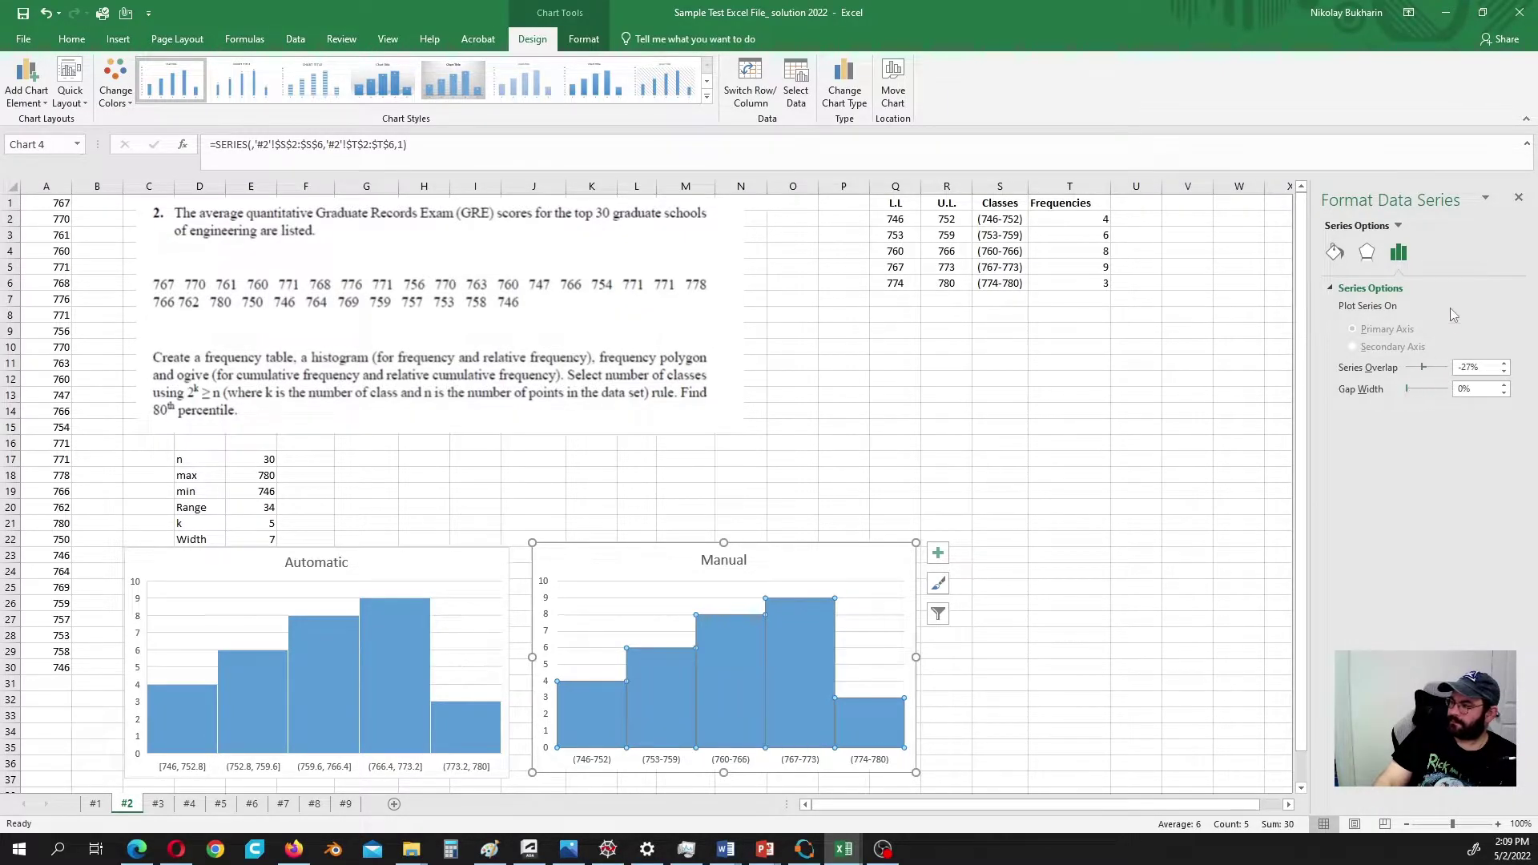
left_click(1333, 255)
left_click(1336, 310)
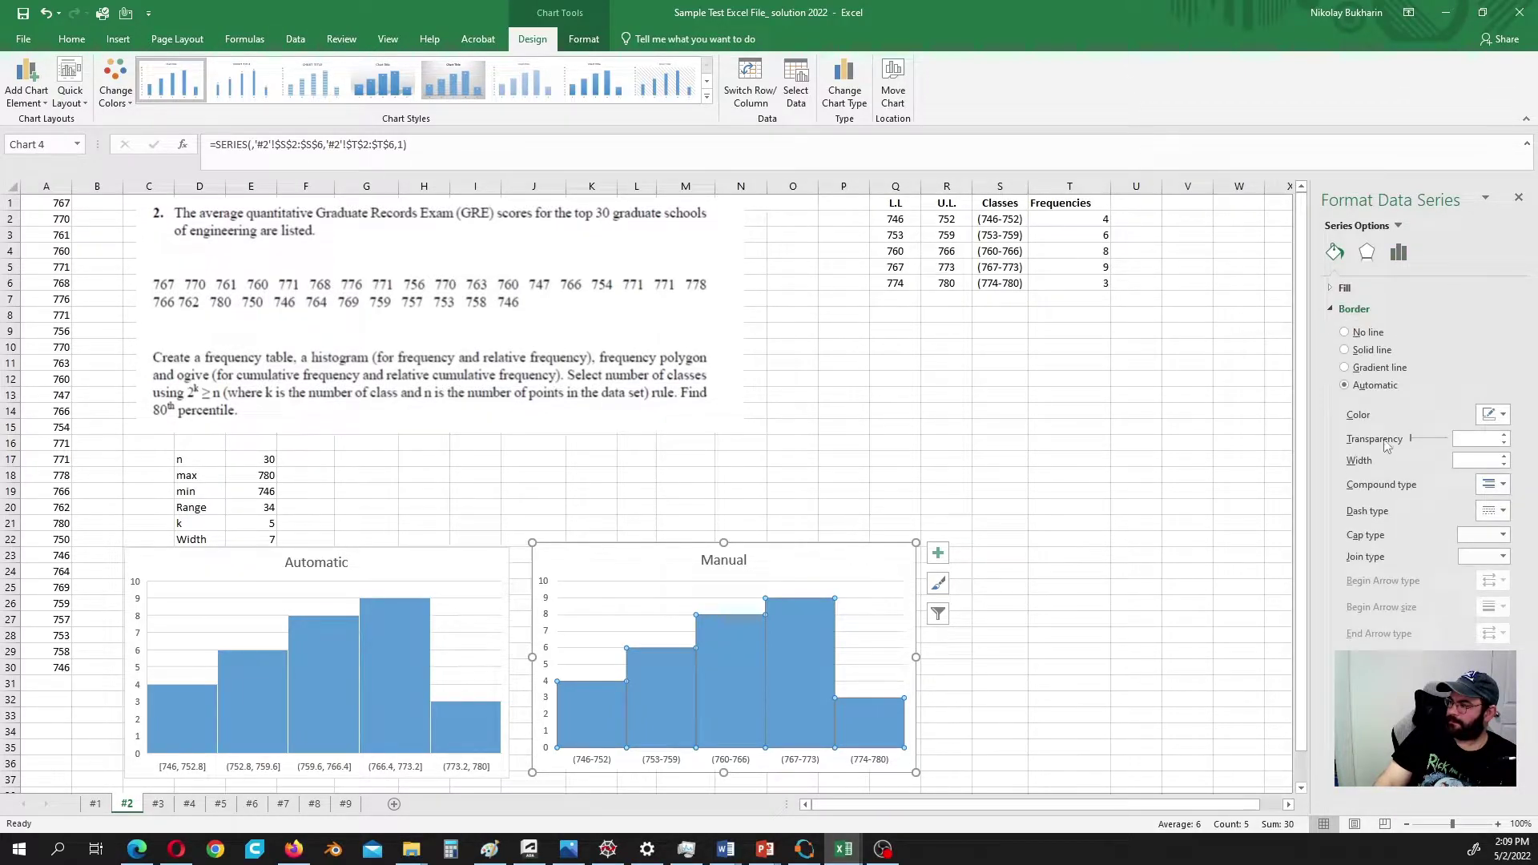
left_click(1500, 415)
left_click(1420, 452)
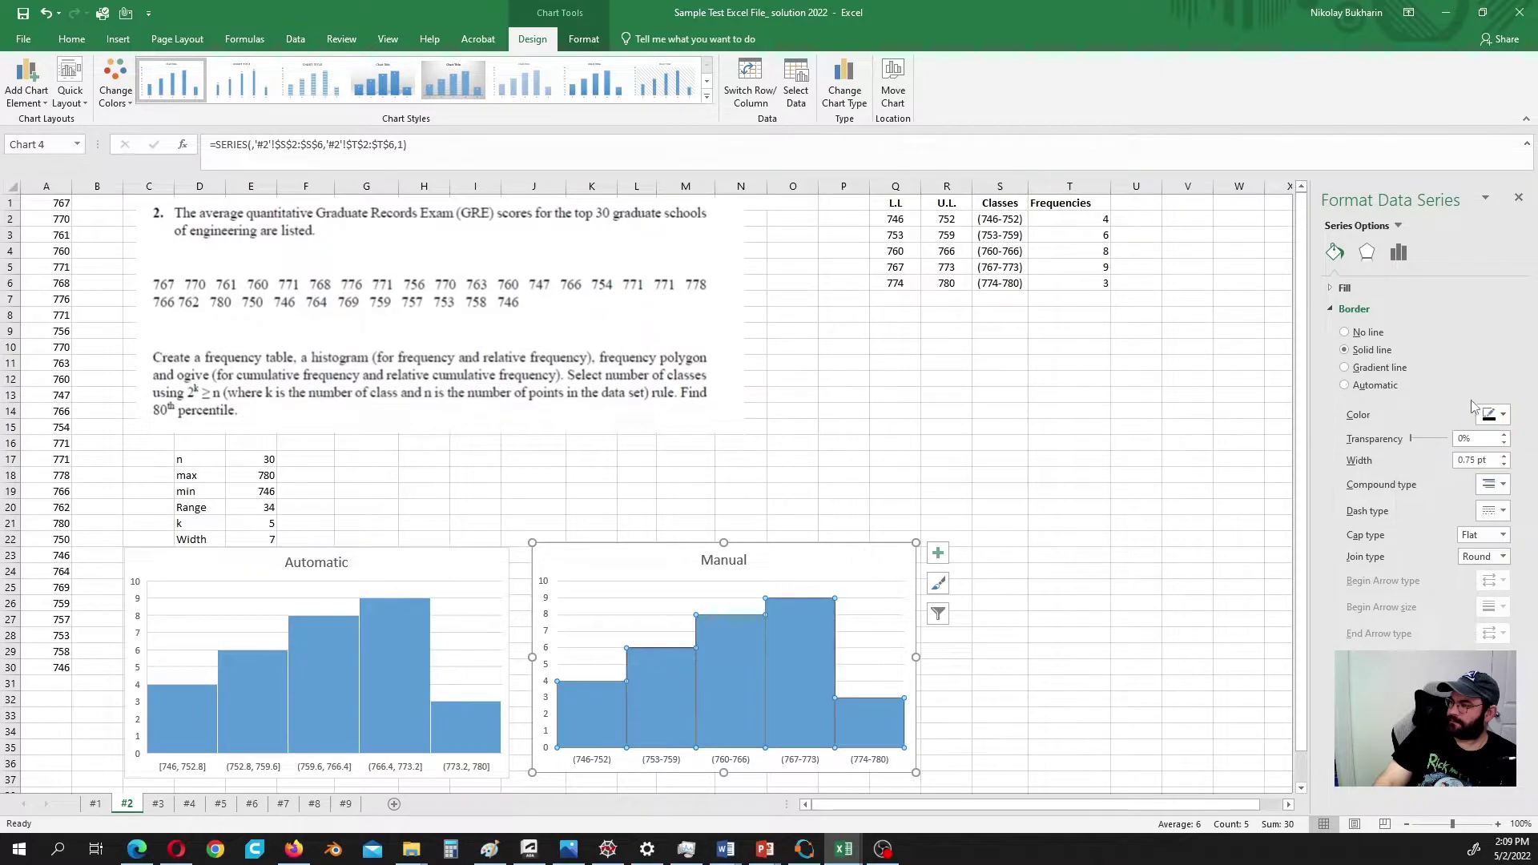
left_click(1504, 457)
left_click(1504, 457)
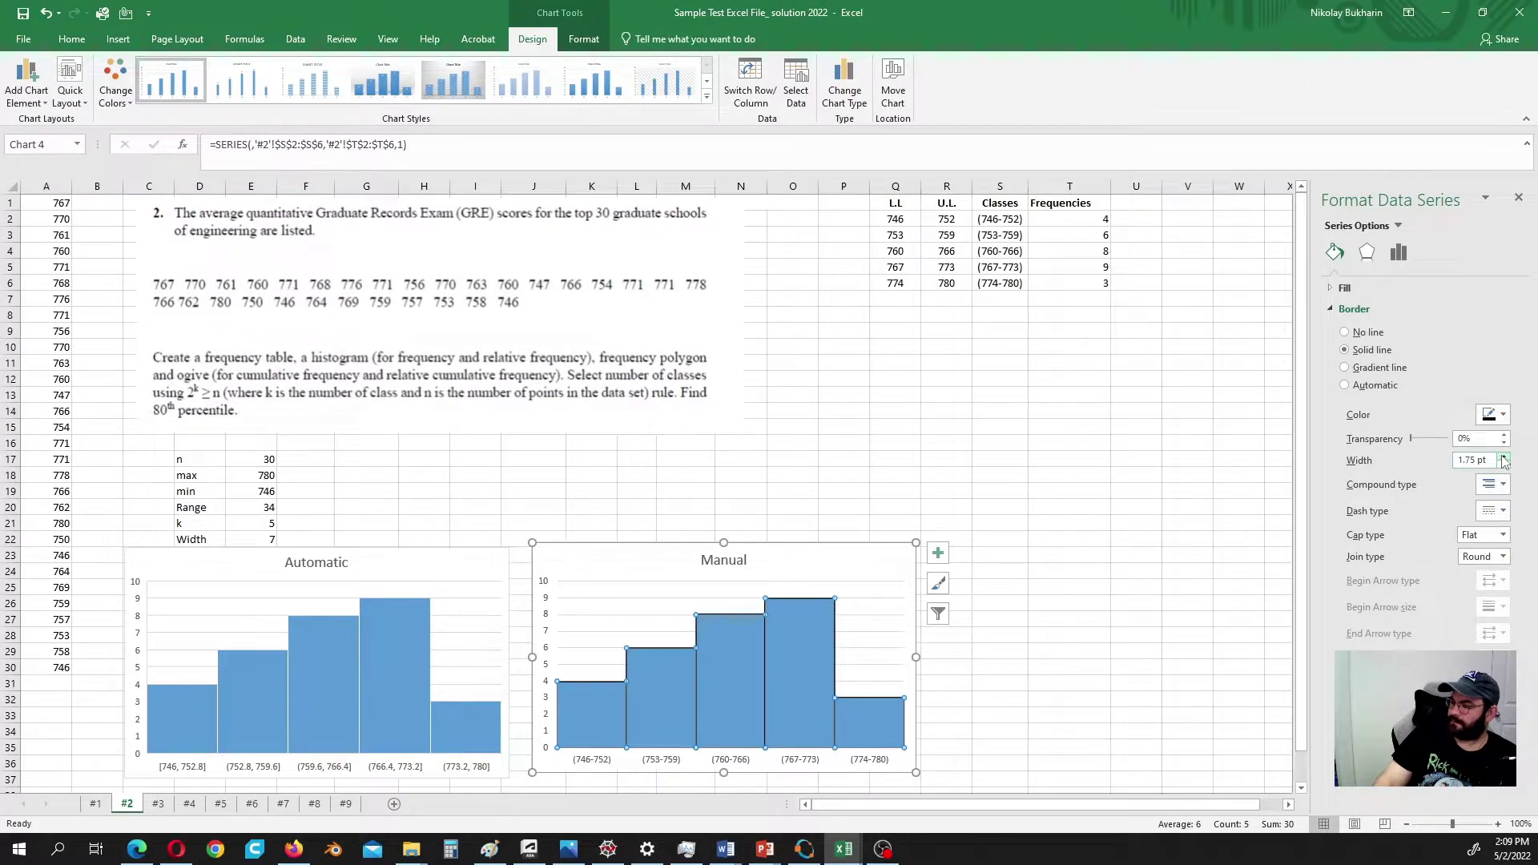
Step: Nudge the Manual chart slightly left and down
left_click(1001, 480)
scroll(824, 633, "down", 1)
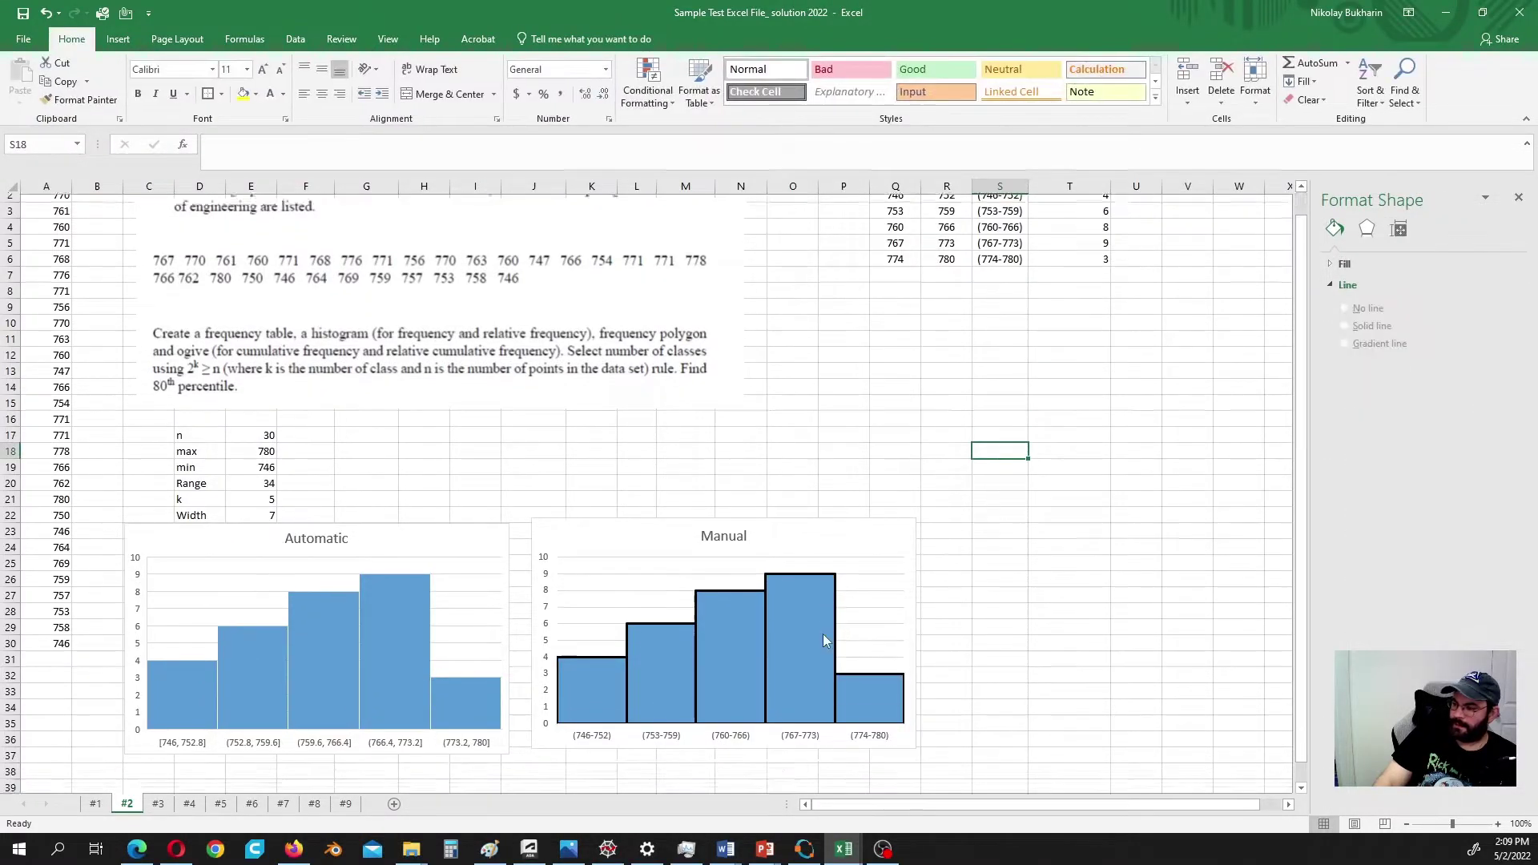
left_click_drag(800, 515, 788, 522)
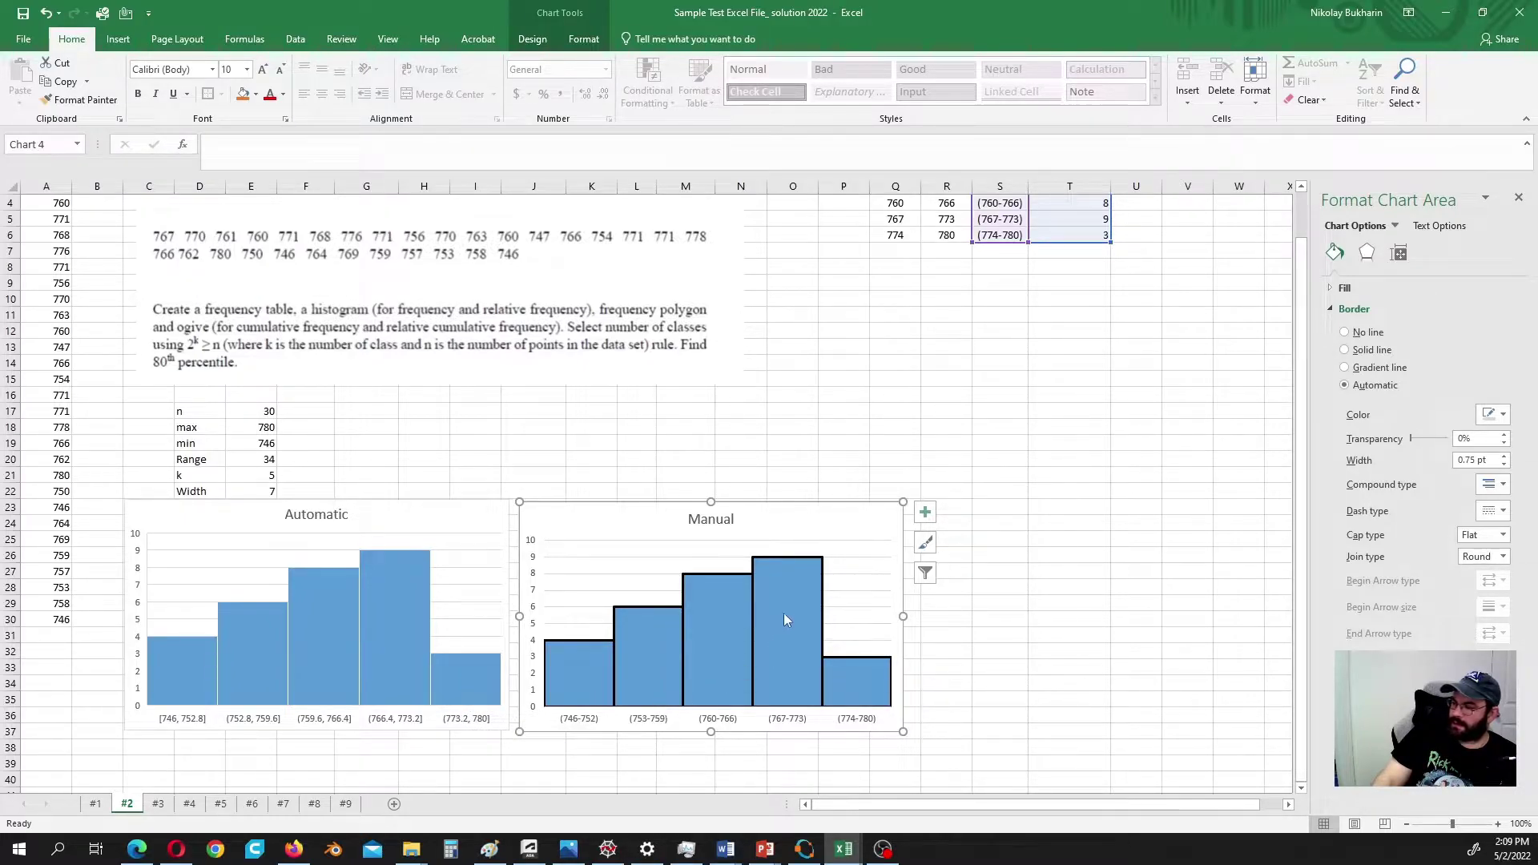
left_click(804, 442)
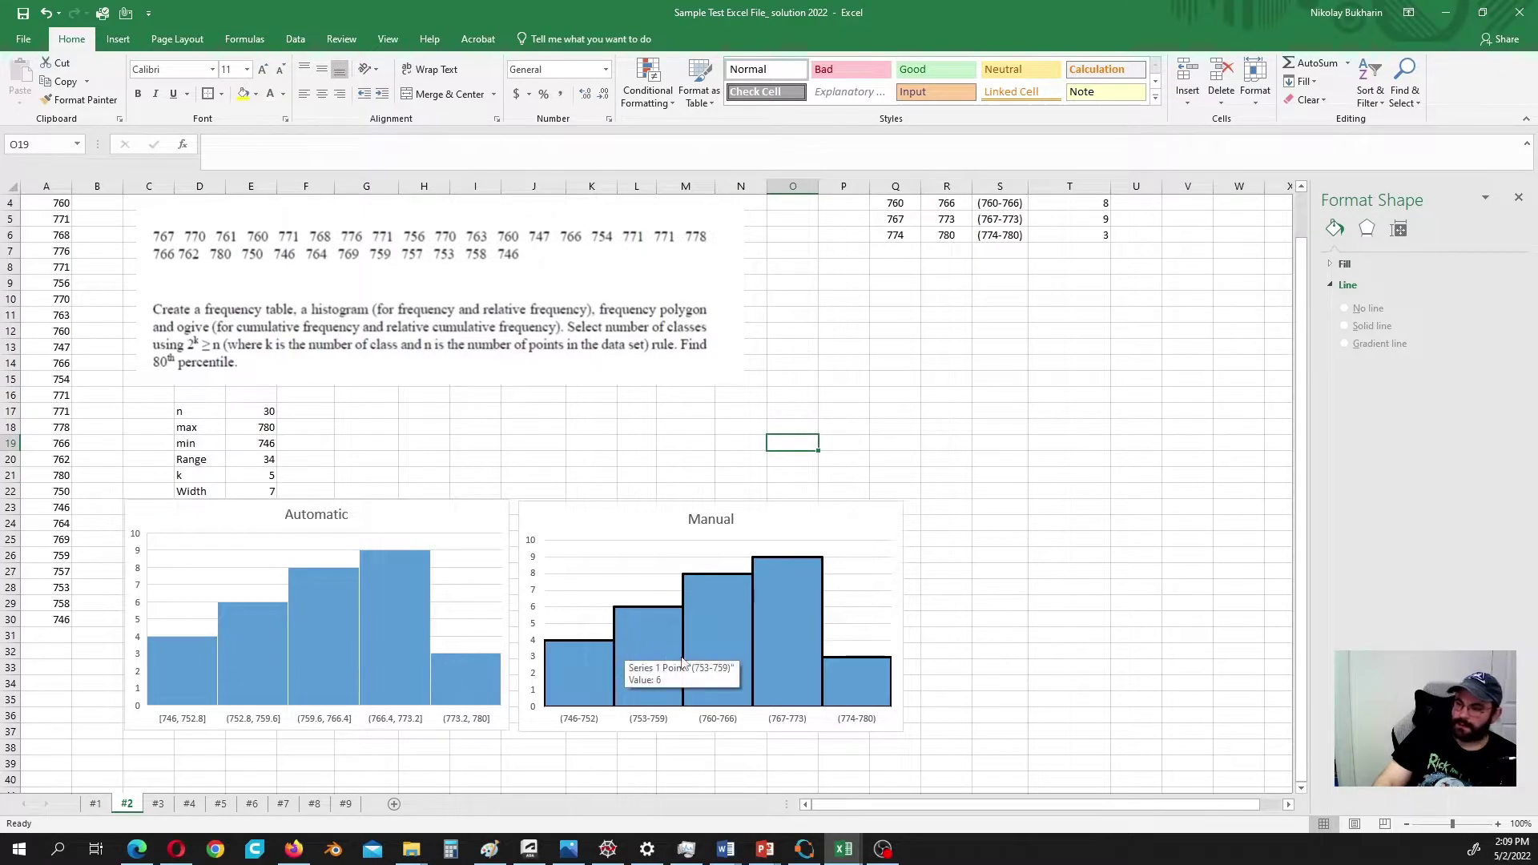
scroll(1042, 625, "up", 1)
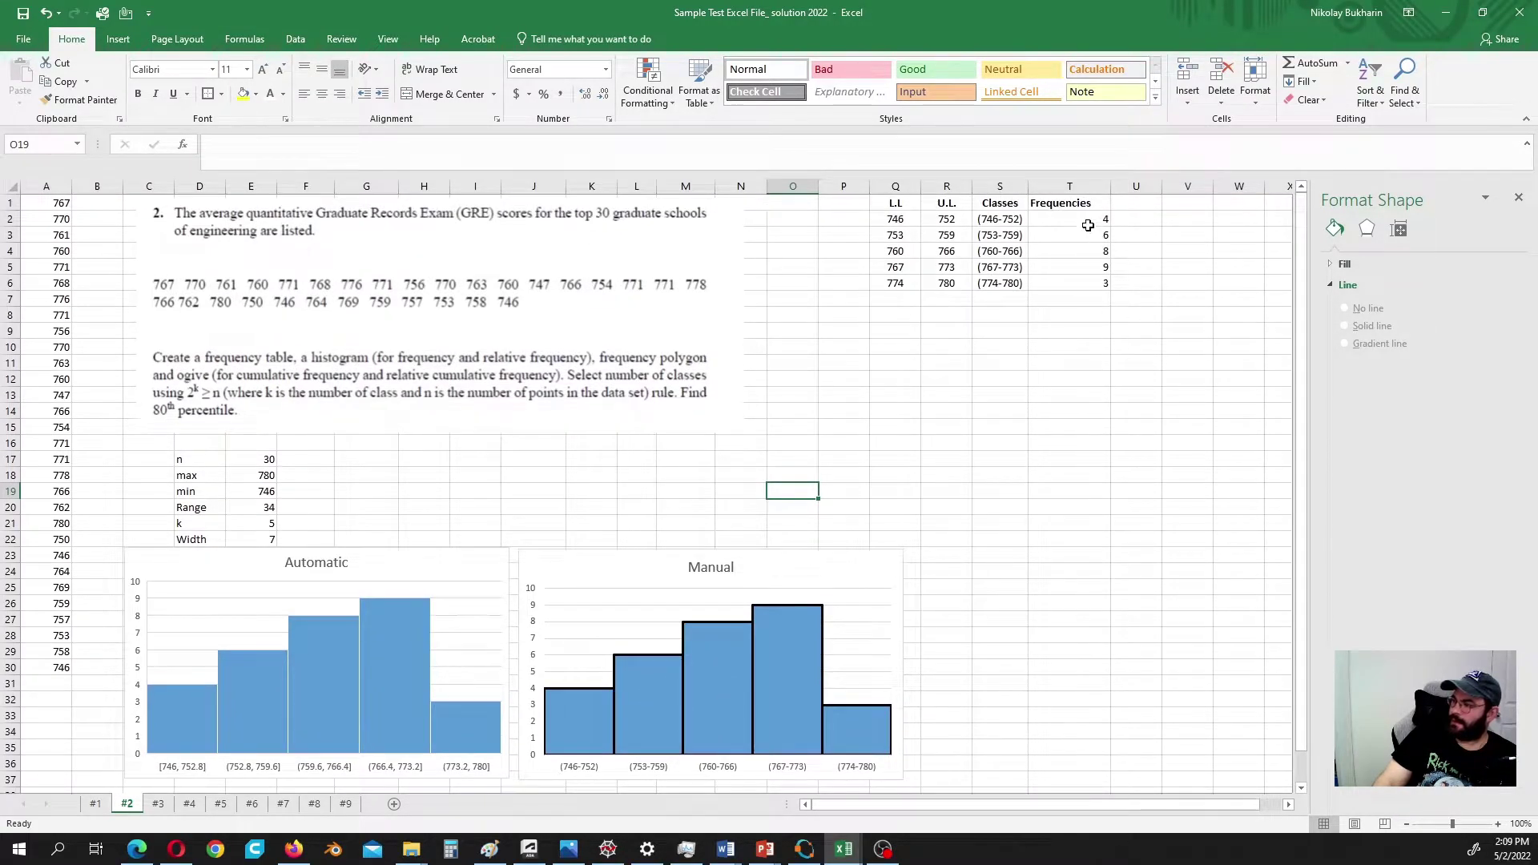
Step: Centre the Frequencies column T1:T6 and add a widened 'Relative Frequencies' header in U1
left_click_drag(1082, 205, 1066, 286)
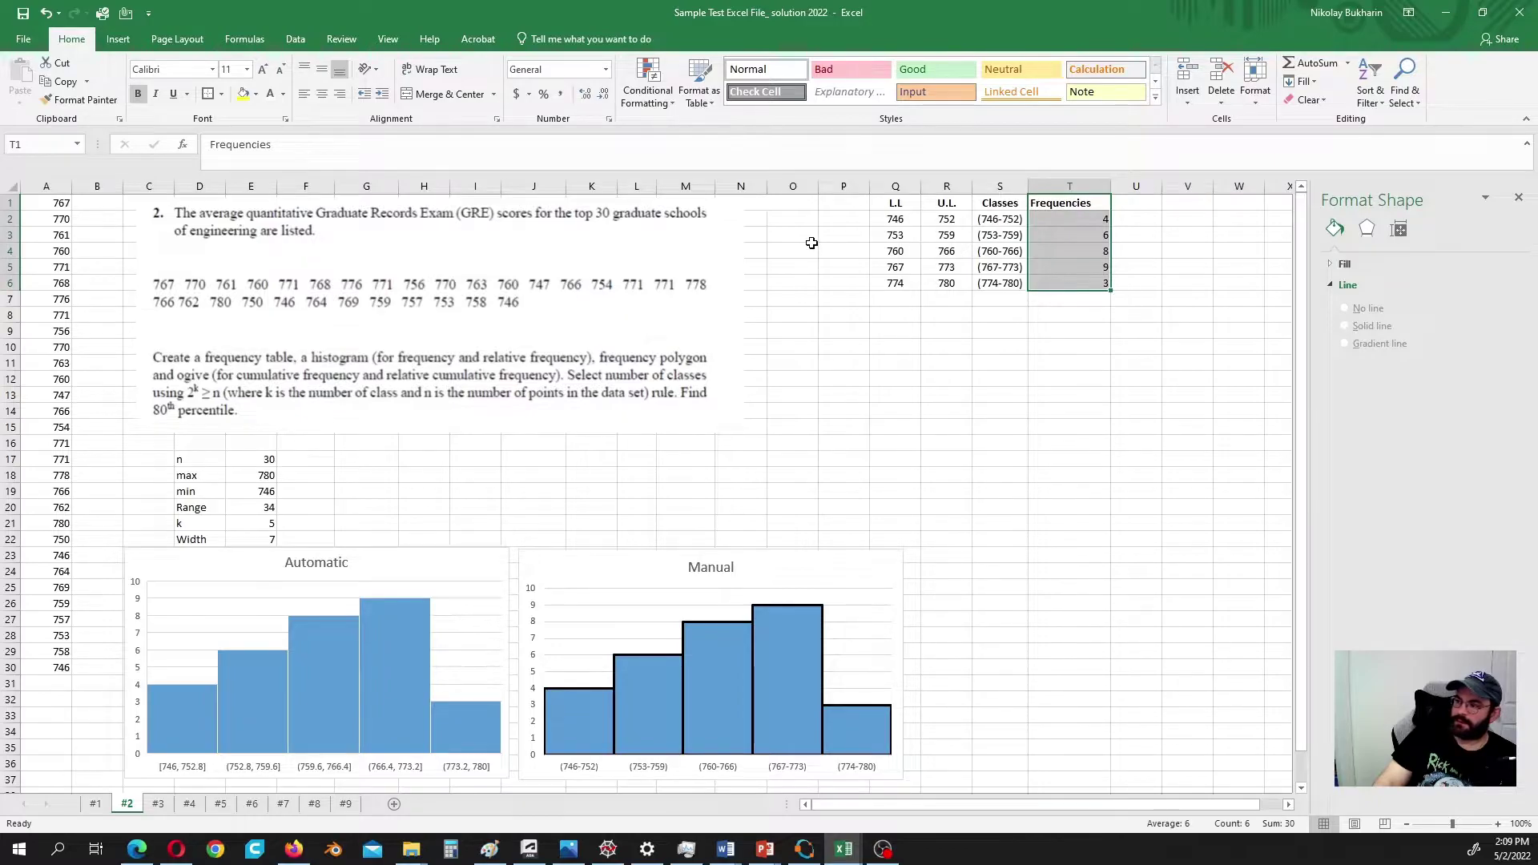
left_click(322, 95)
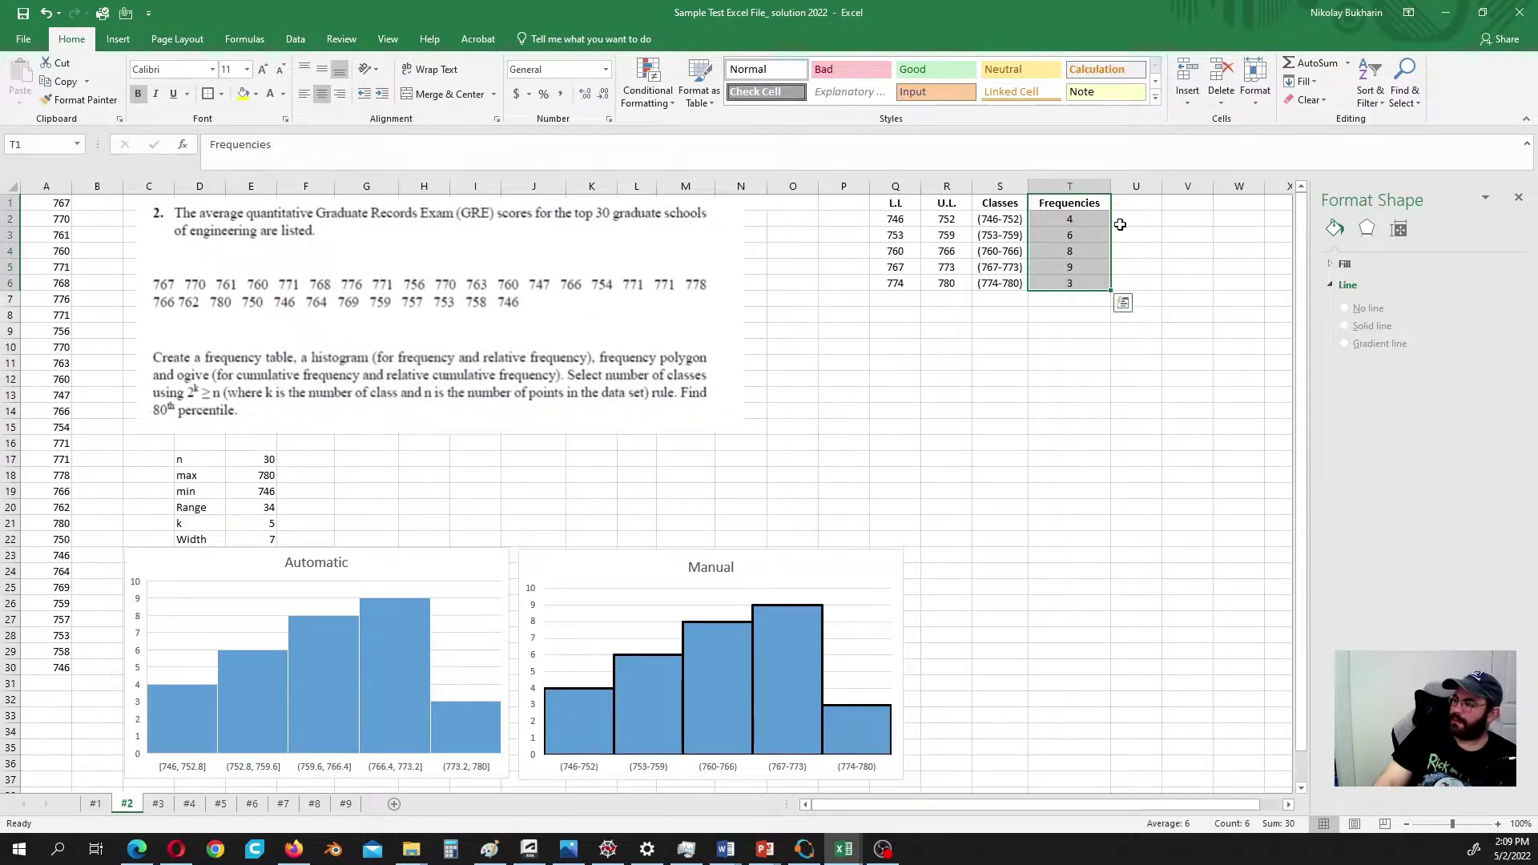
left_click(1143, 207)
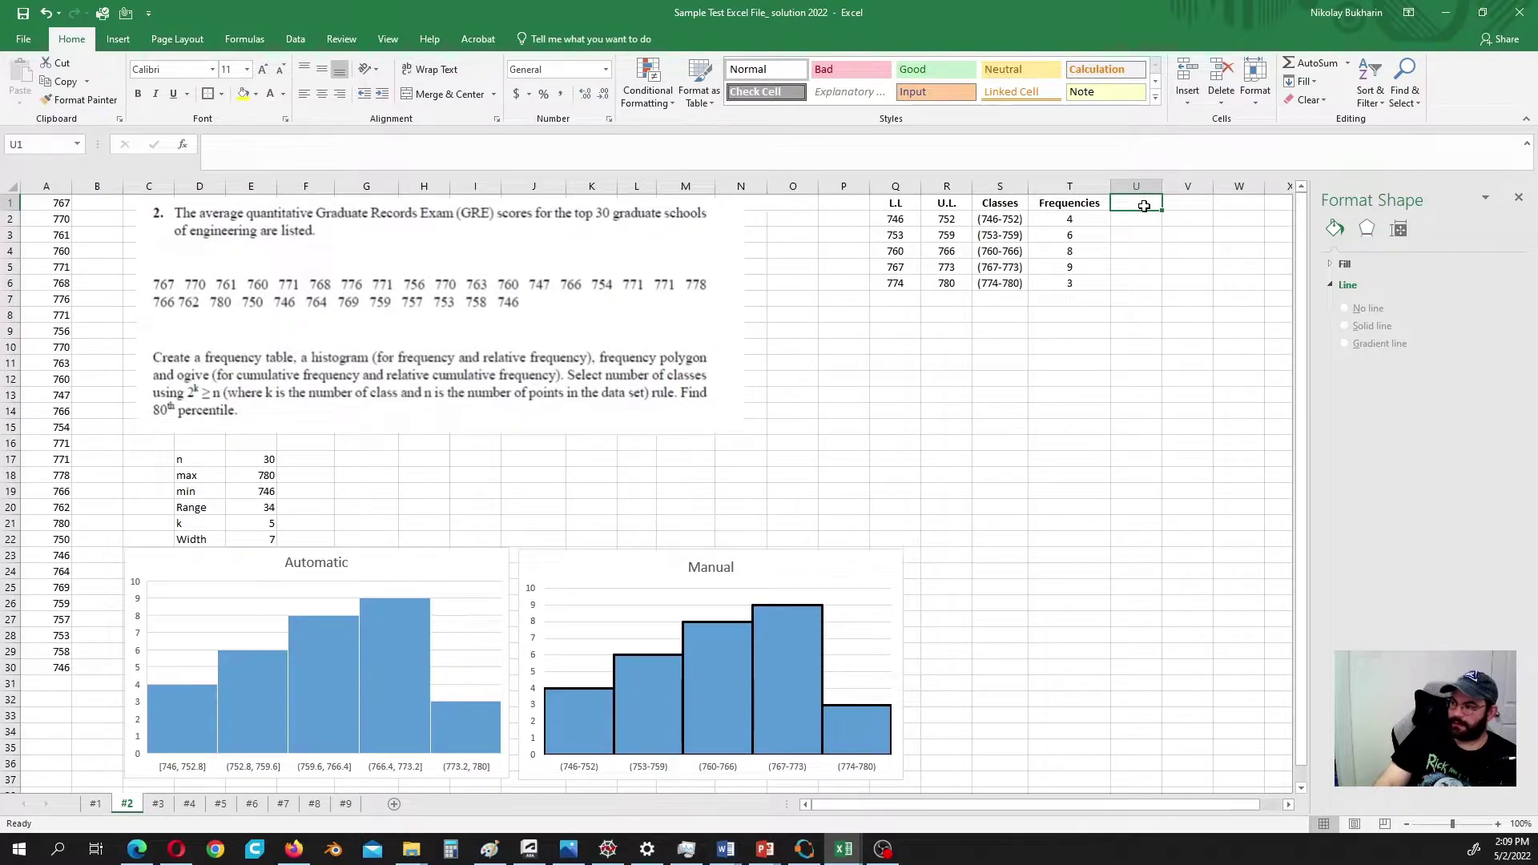
type("Relative")
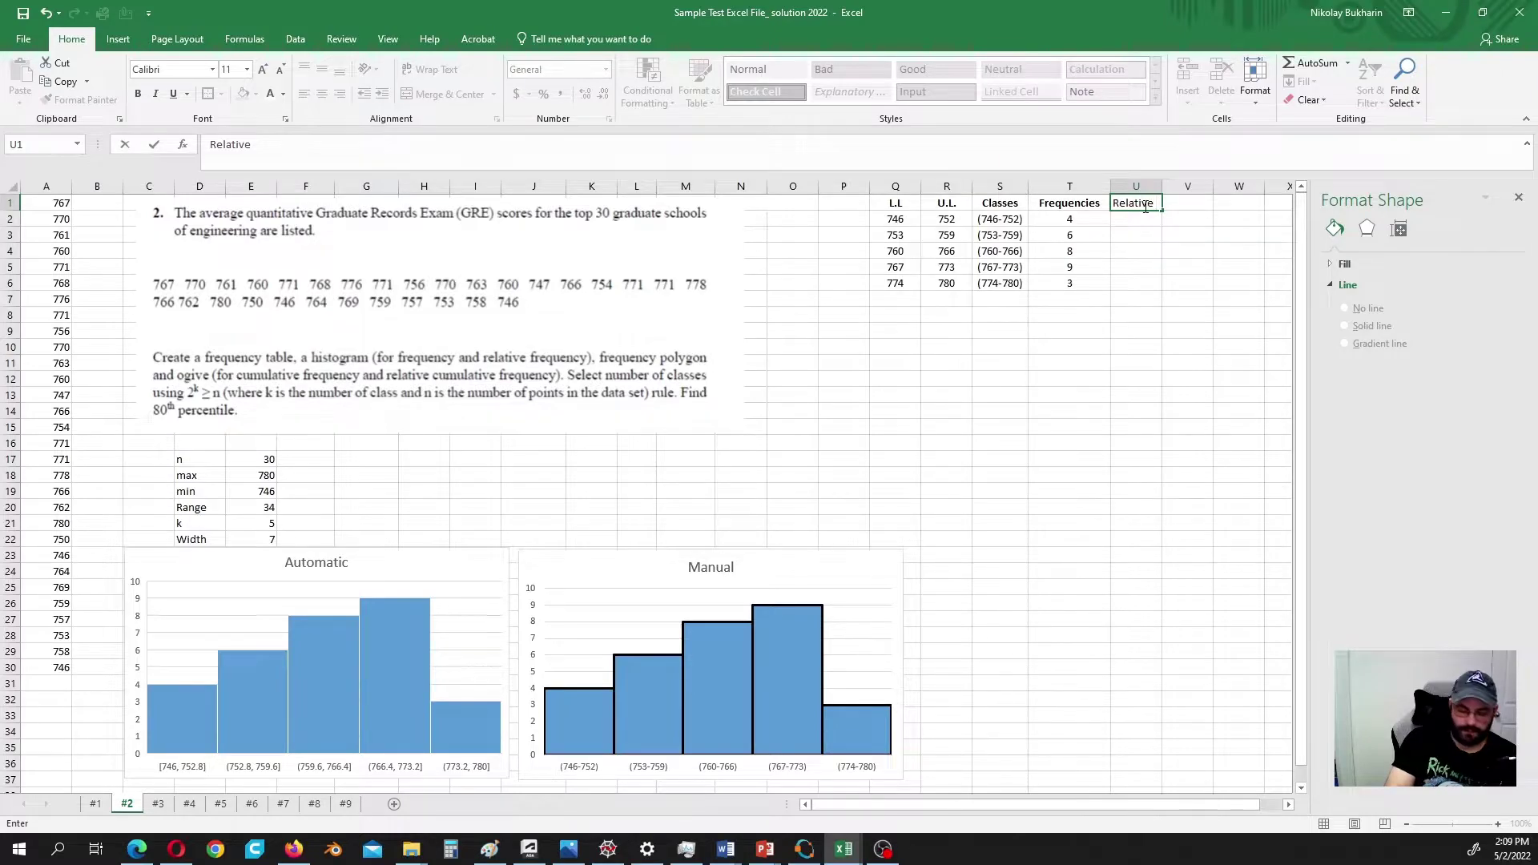
type(" Frequencies")
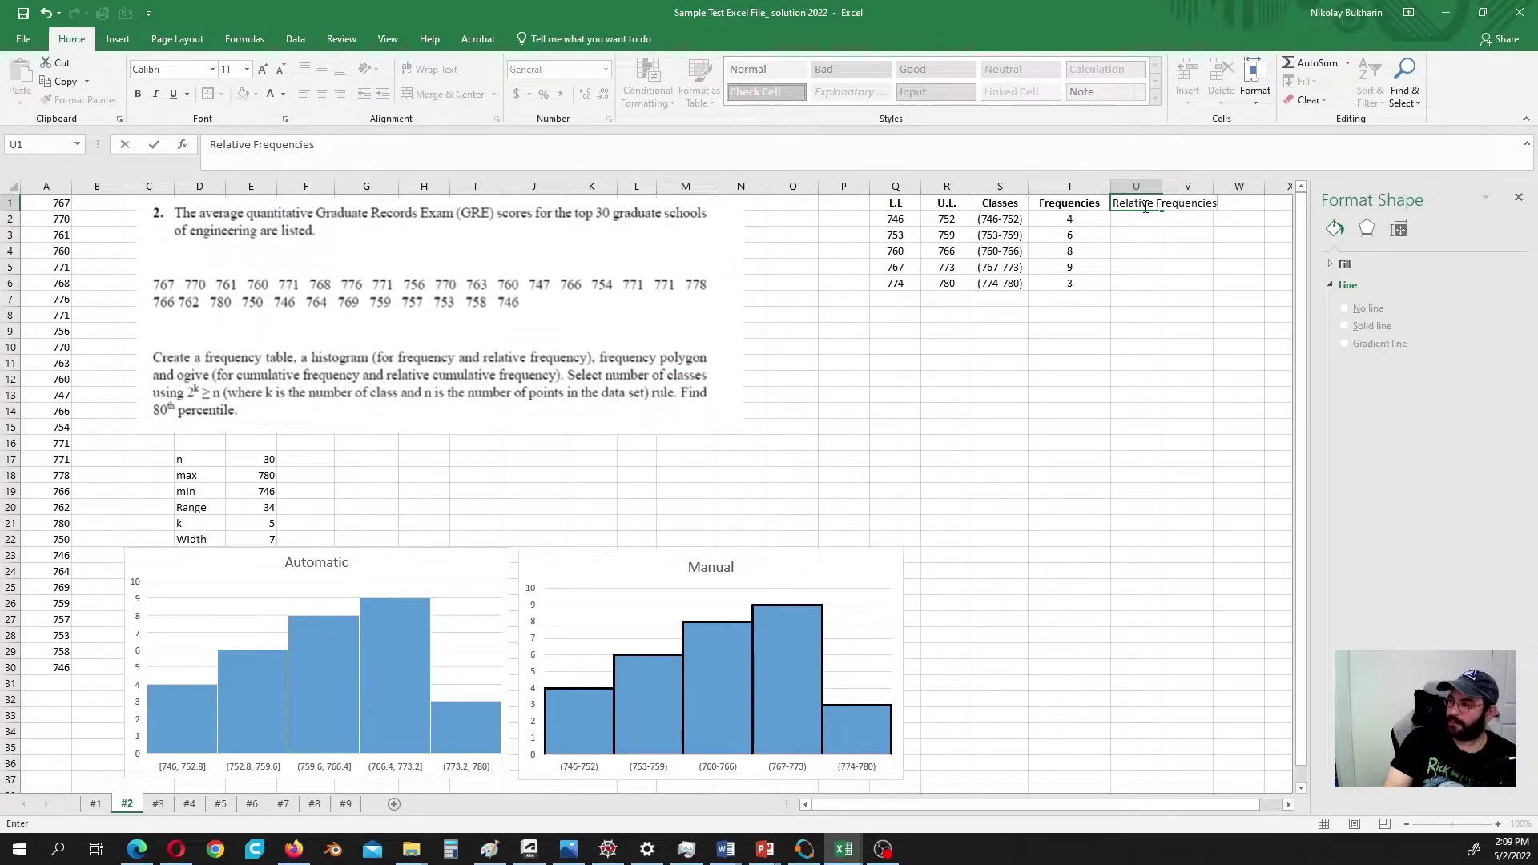
left_click(1194, 253)
left_click_drag(1175, 196, 1247, 187)
left_click(1183, 220)
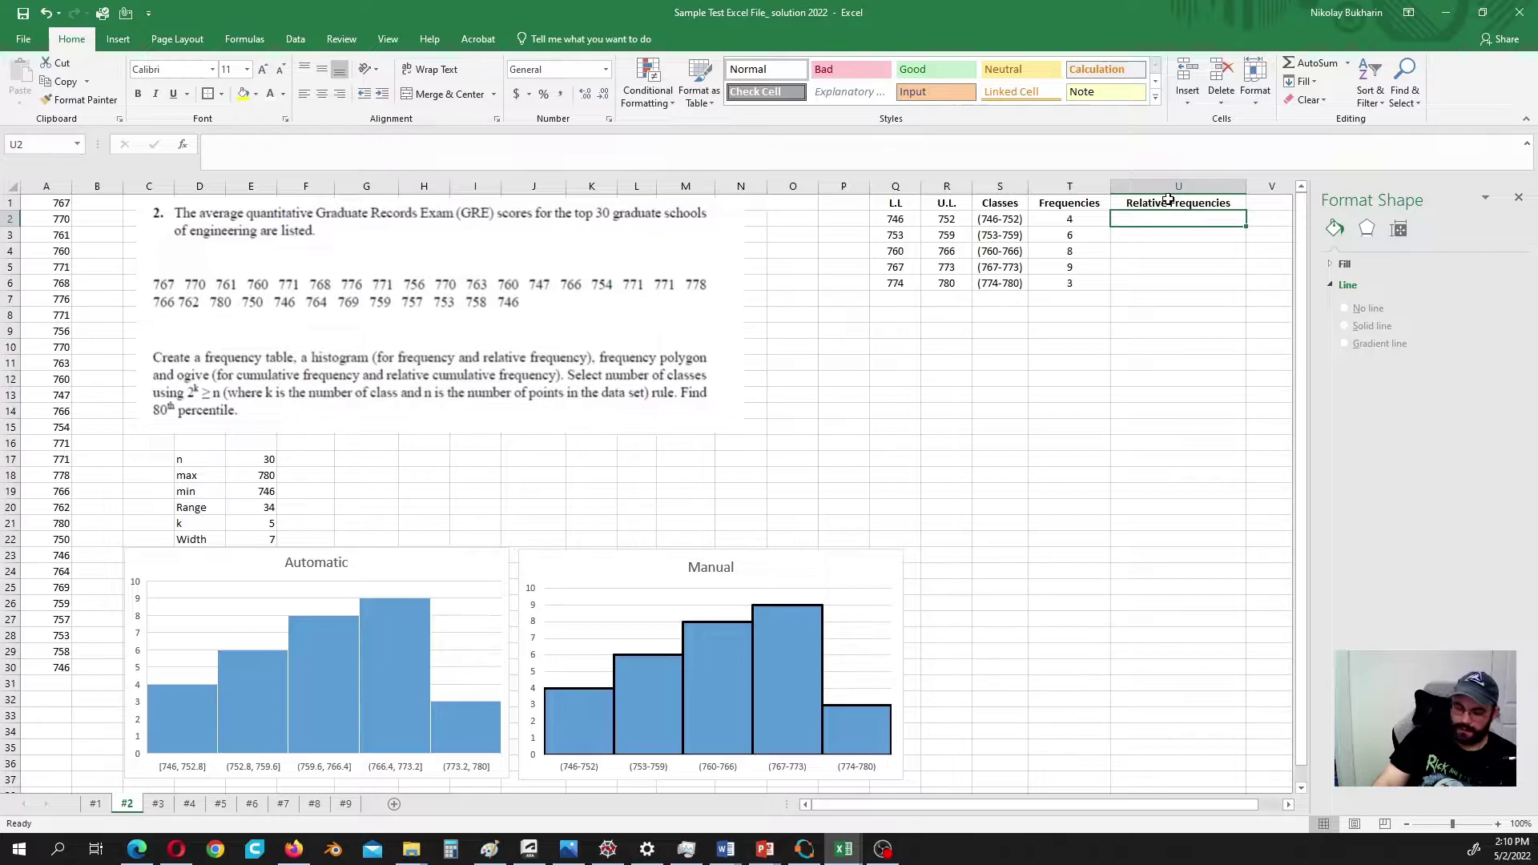
Step: Enter =T2/30 in U2 and fill it down through U6
type("=")
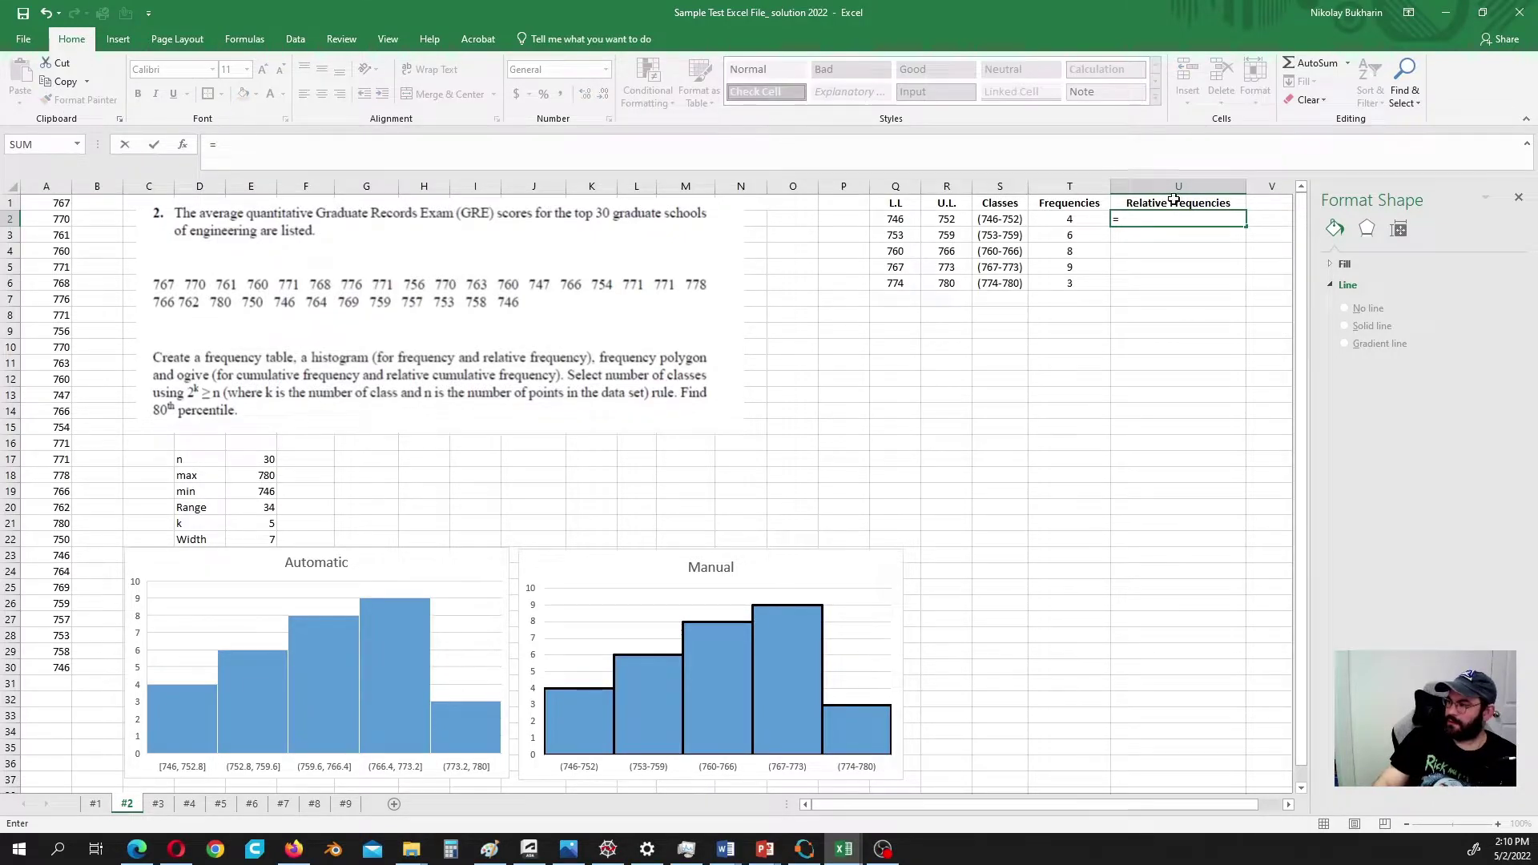
left_click(1072, 219)
type("/")
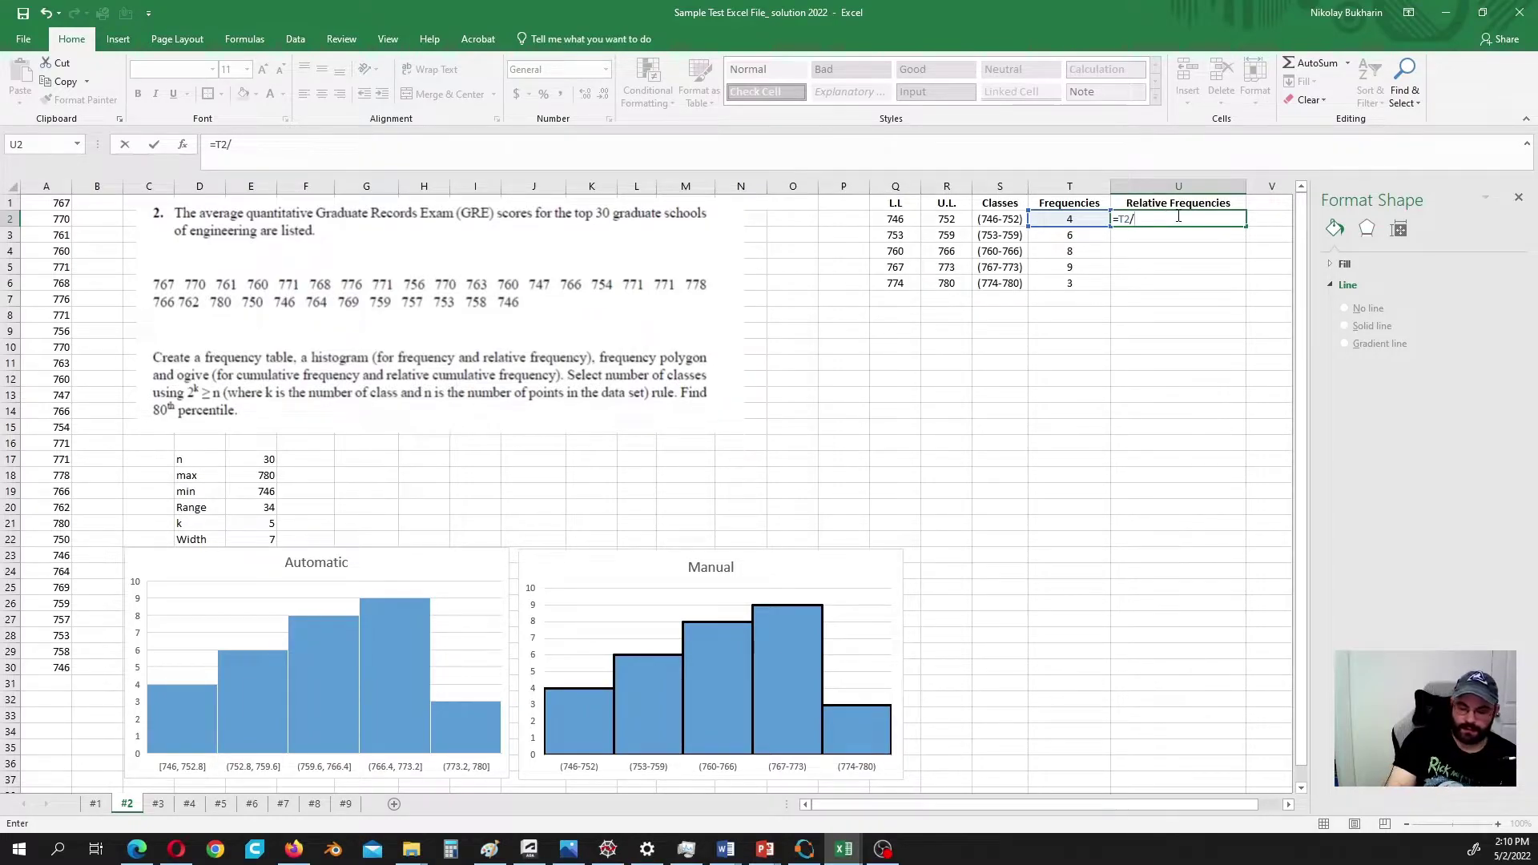
type("30")
key("Return")
left_click(1177, 216)
left_click_drag(1249, 229, 1248, 288)
Step: Format U2:U6 as Percentage with 2 decimal places
right_click(1184, 250)
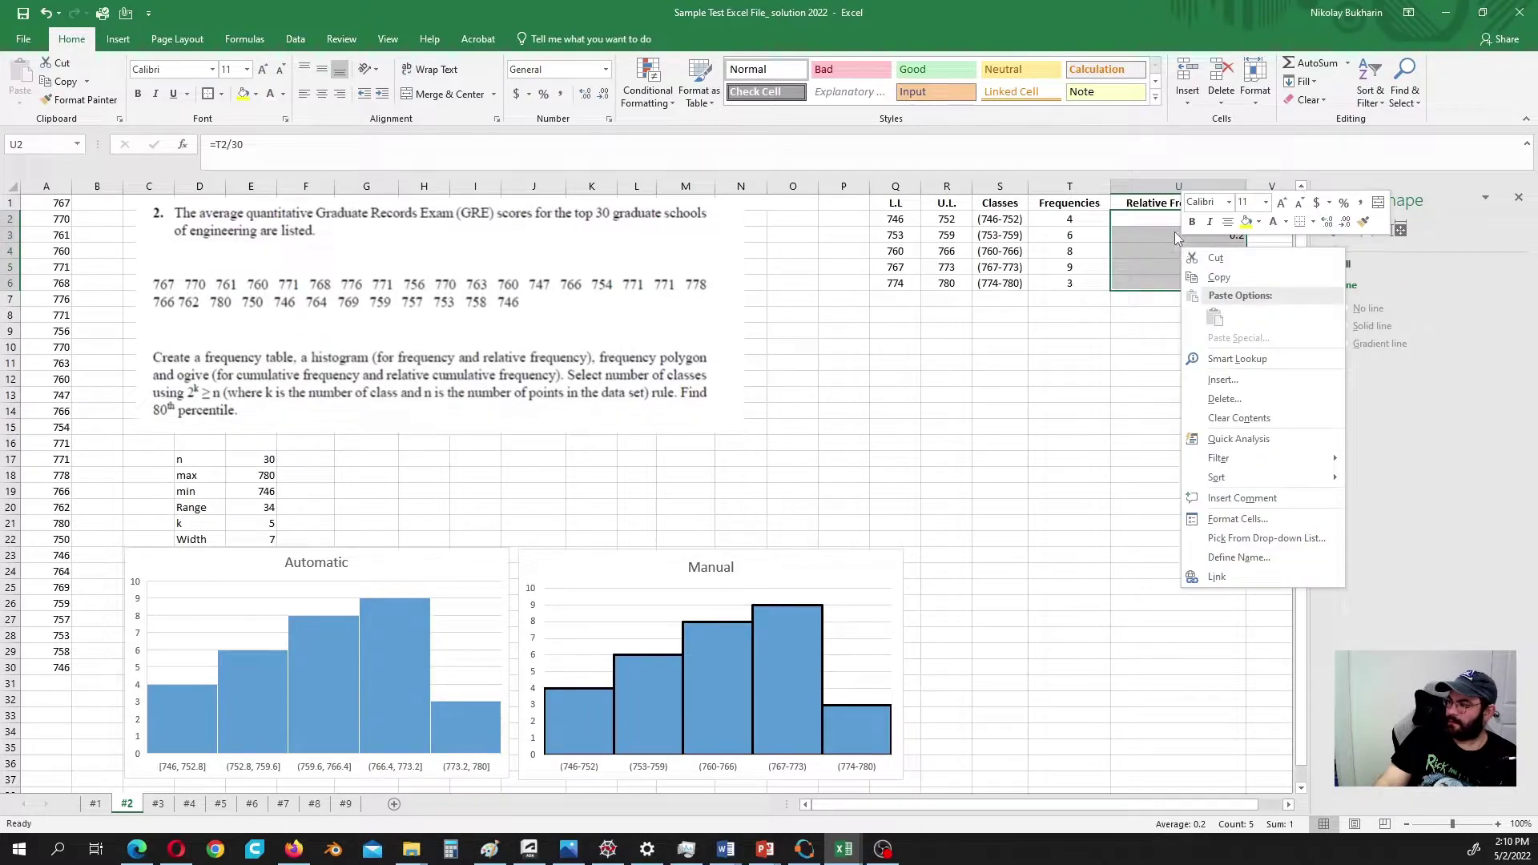
left_click(1234, 519)
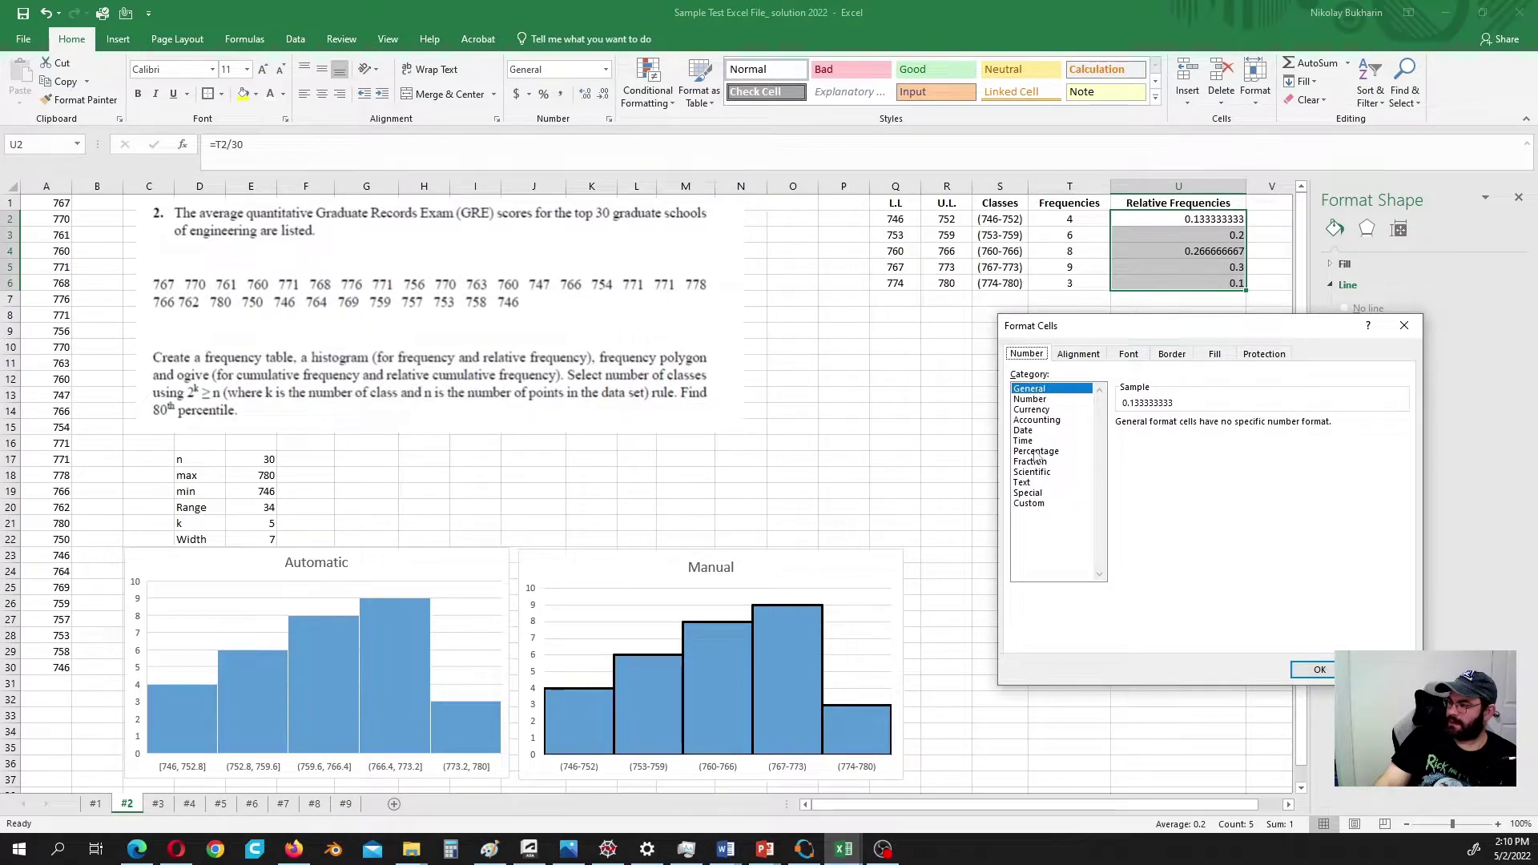
left_click(1038, 452)
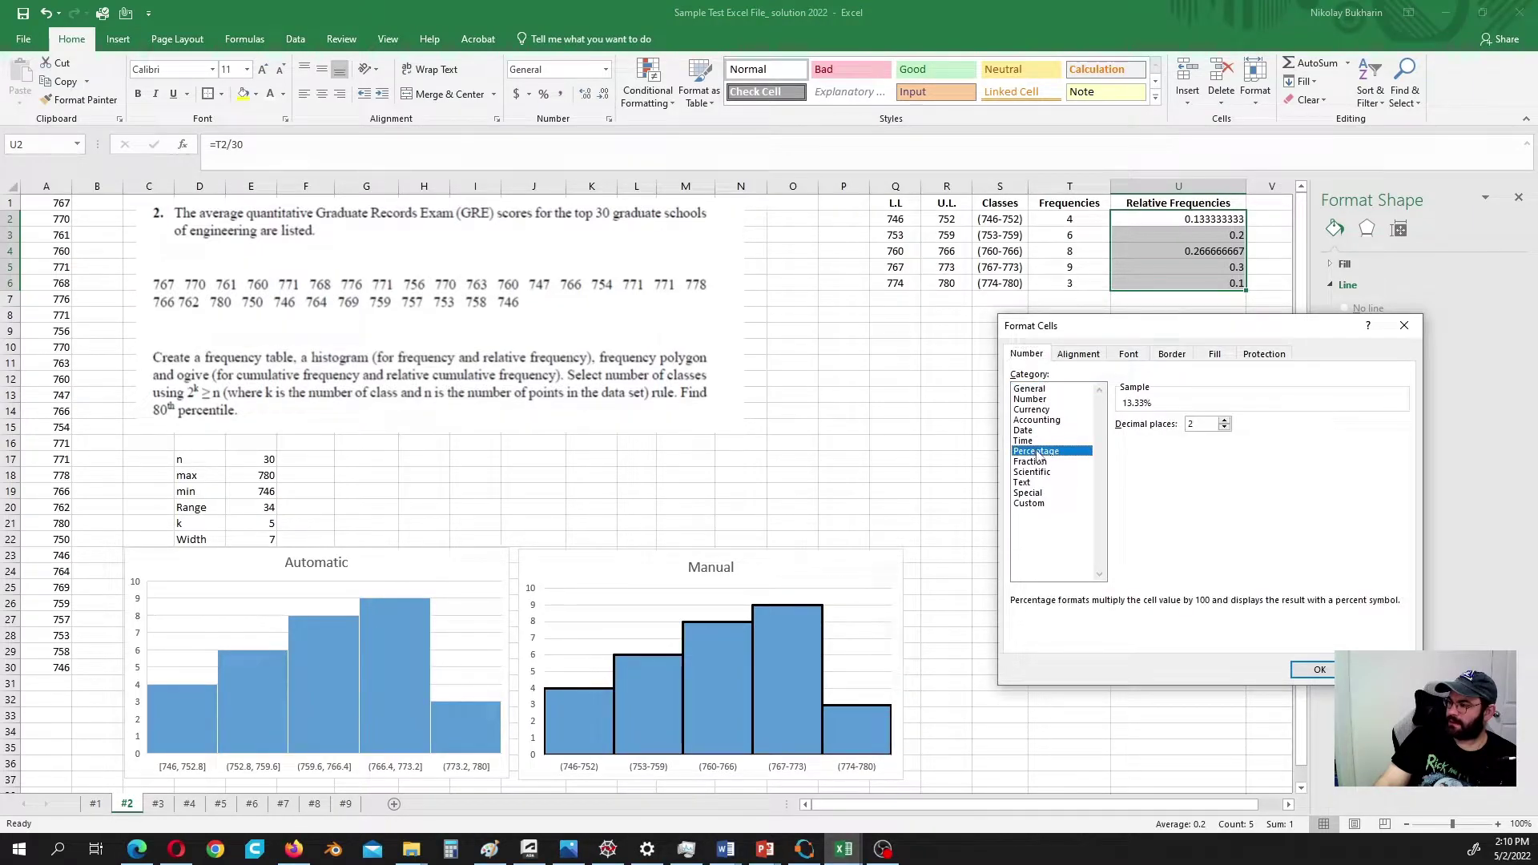
left_click(1317, 670)
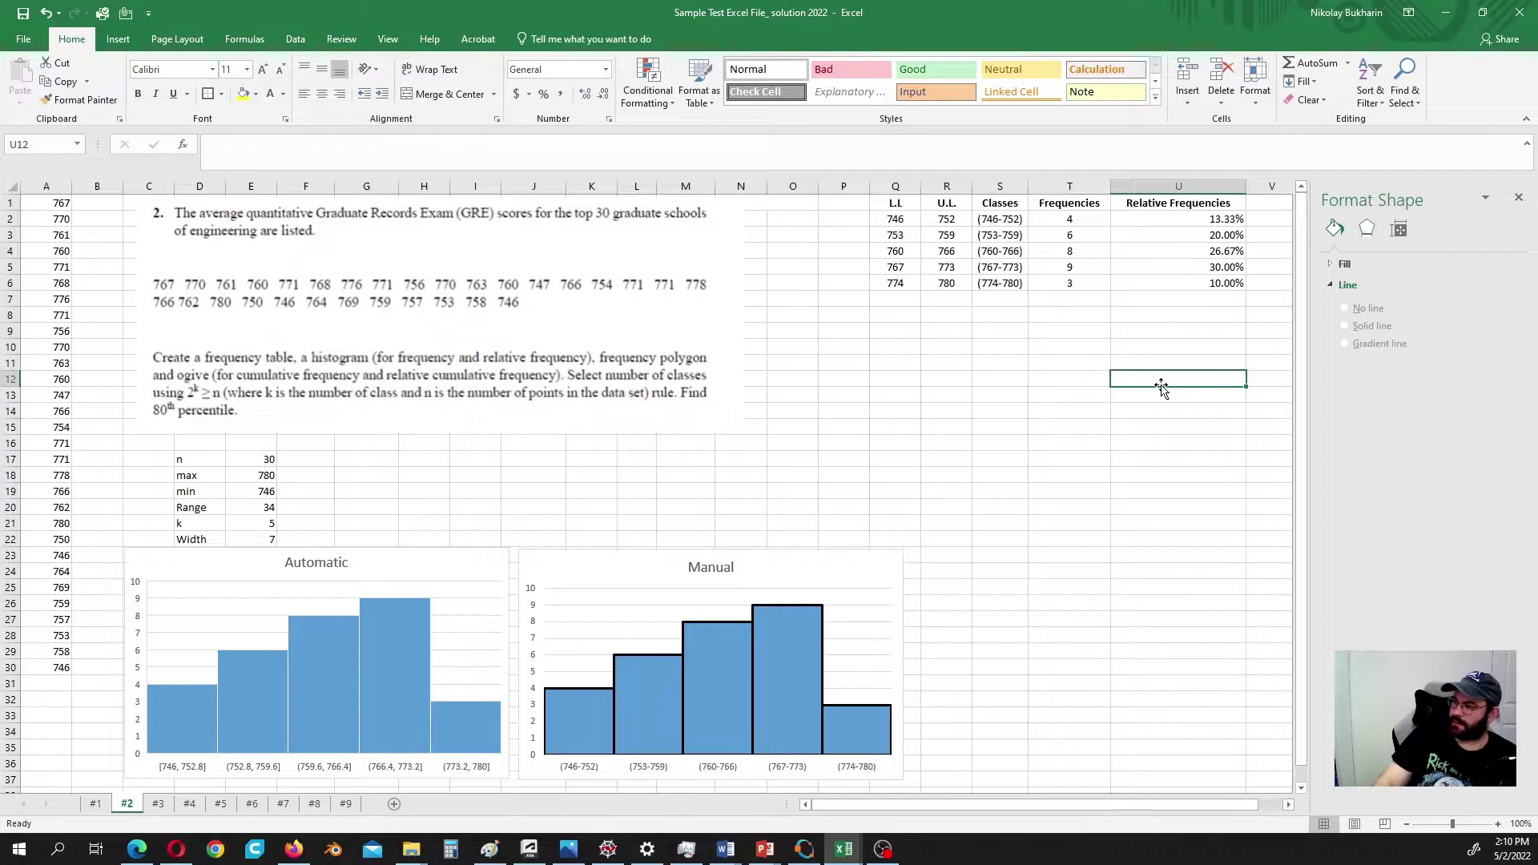
left_click_drag(1189, 203, 1174, 285)
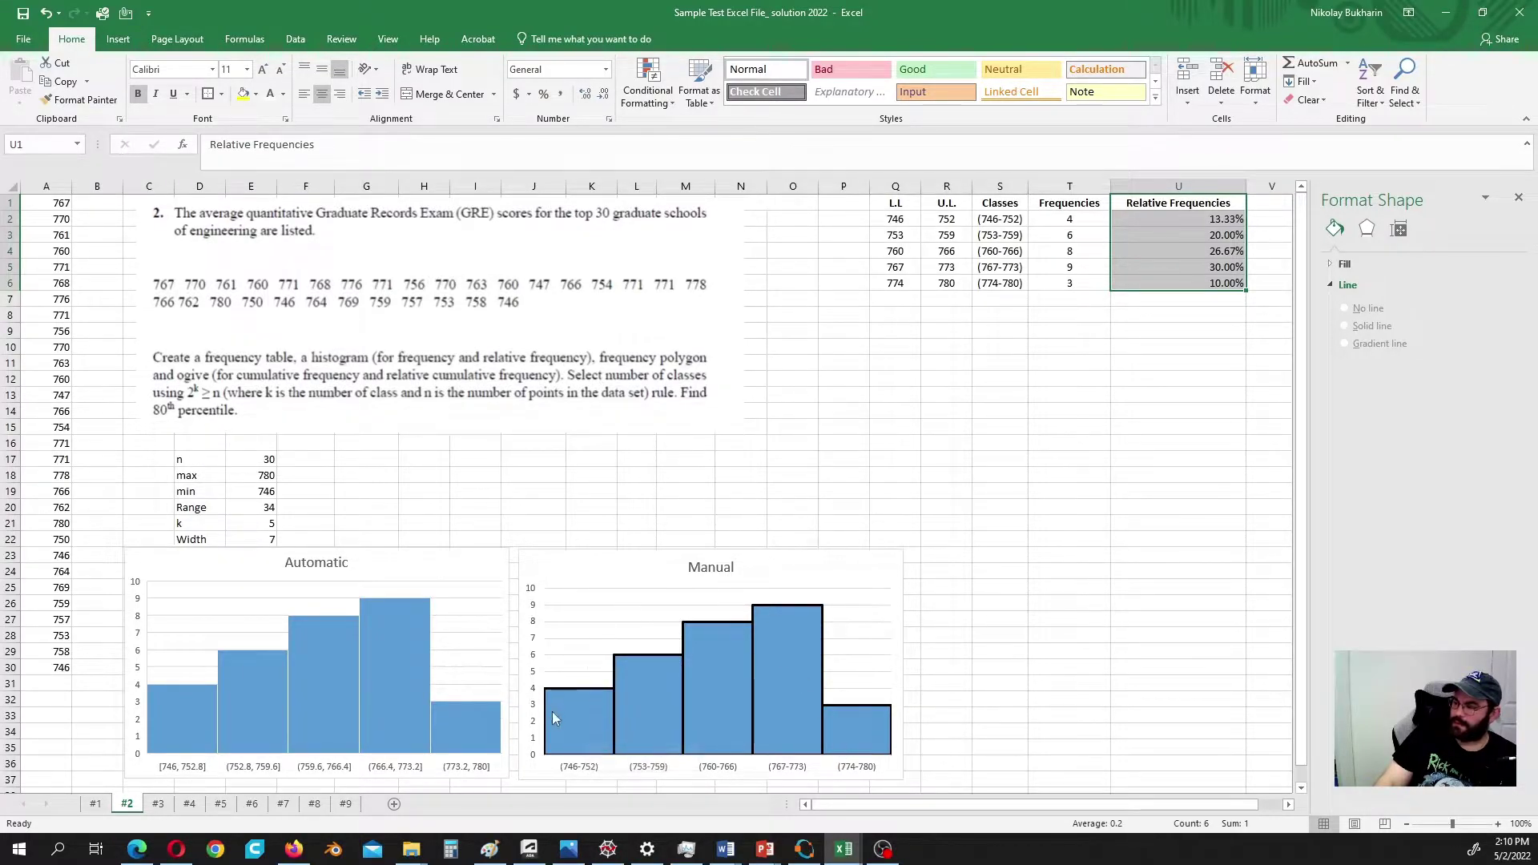
Step: Apply Center alignment to U1:U6 so the header and percentages line up
mouse_move(553, 730)
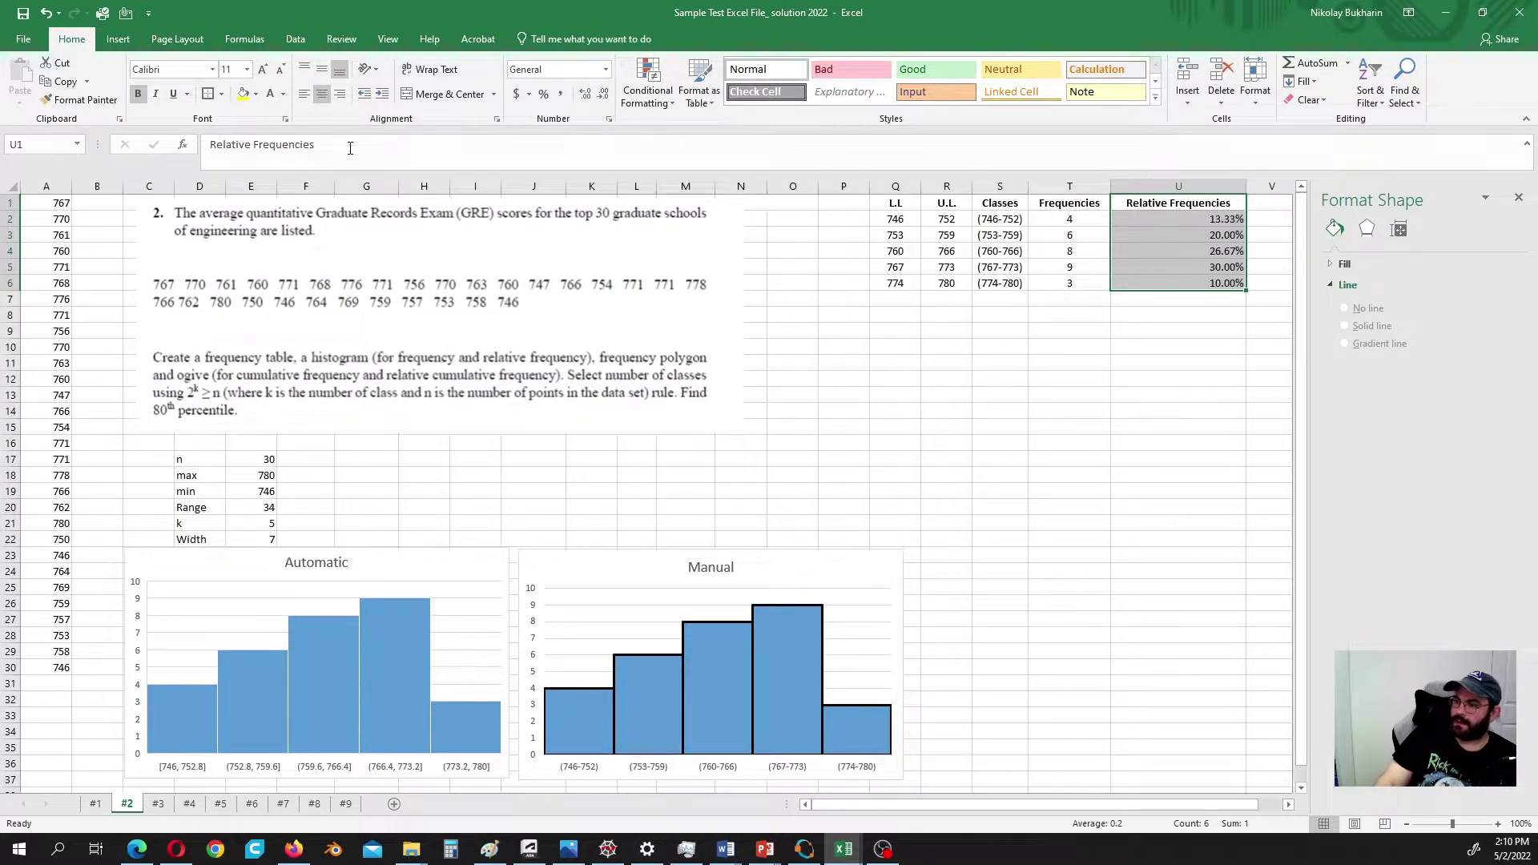
left_click(322, 98)
left_click(323, 98)
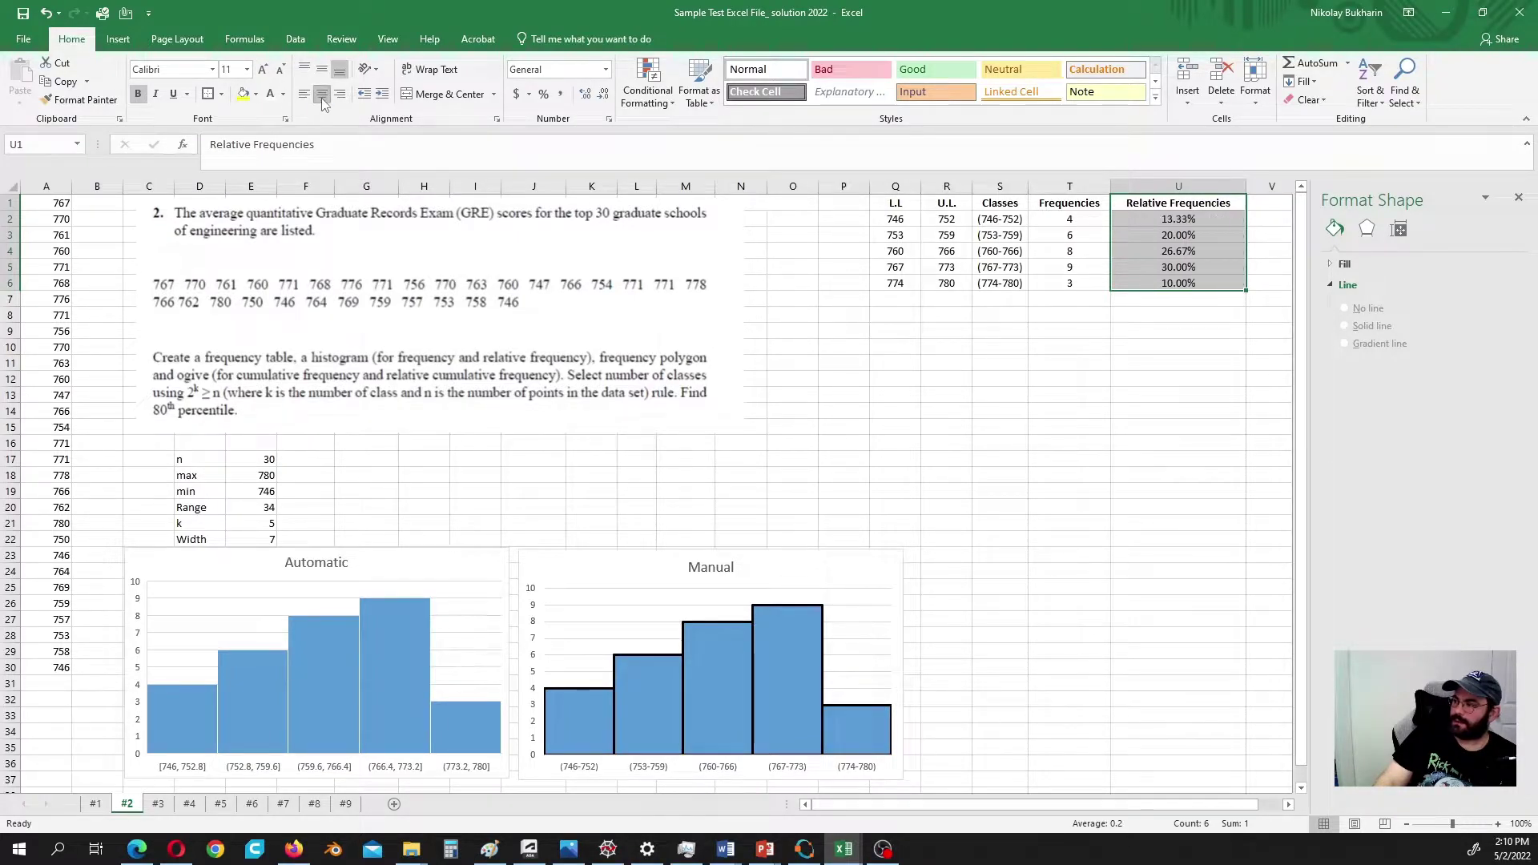
left_click(1171, 378)
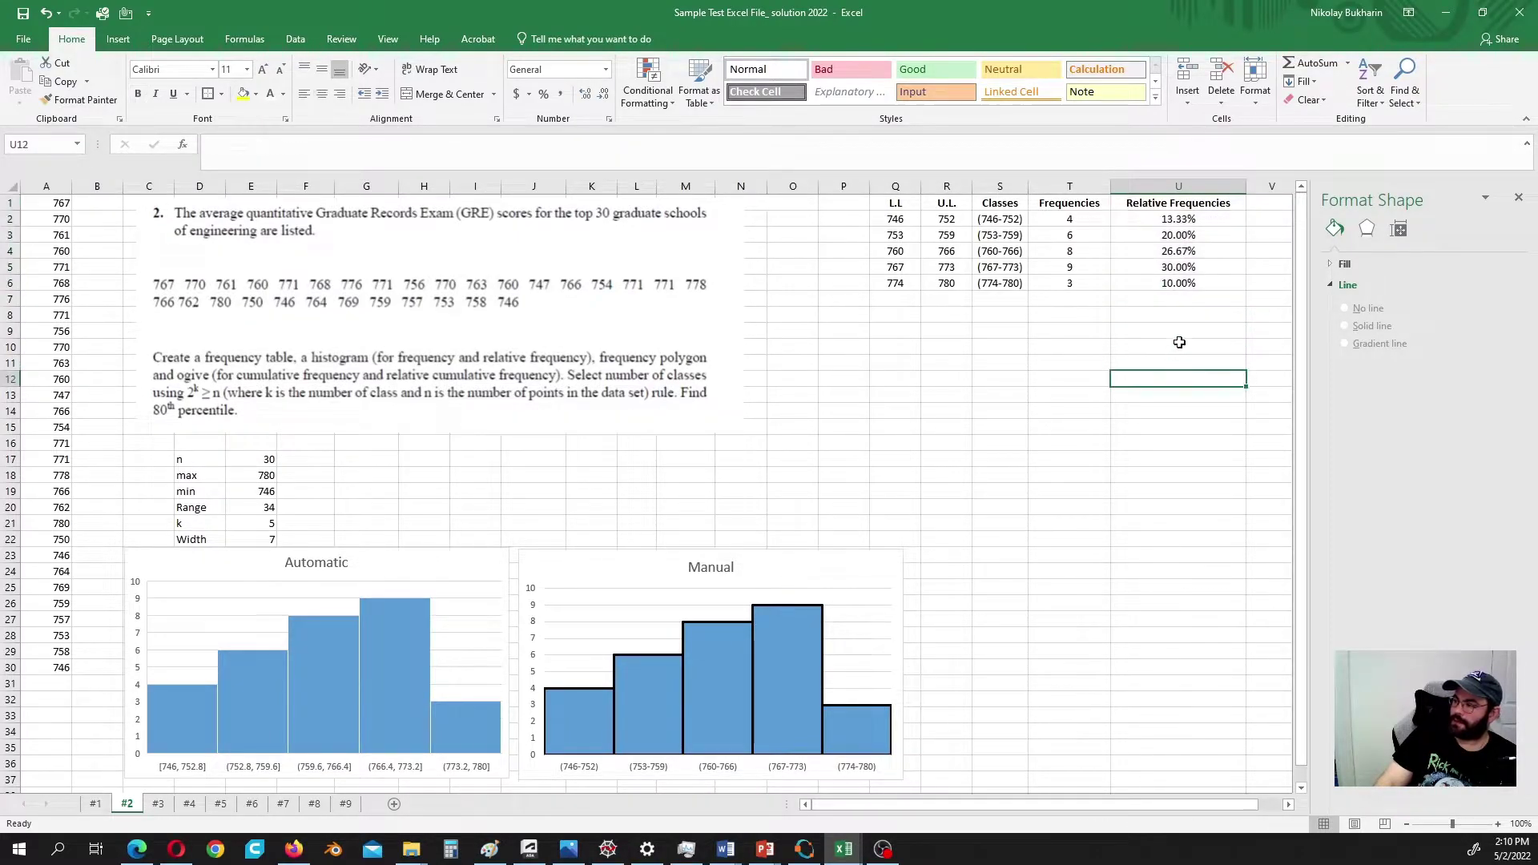
left_click_drag(1178, 216, 1178, 283)
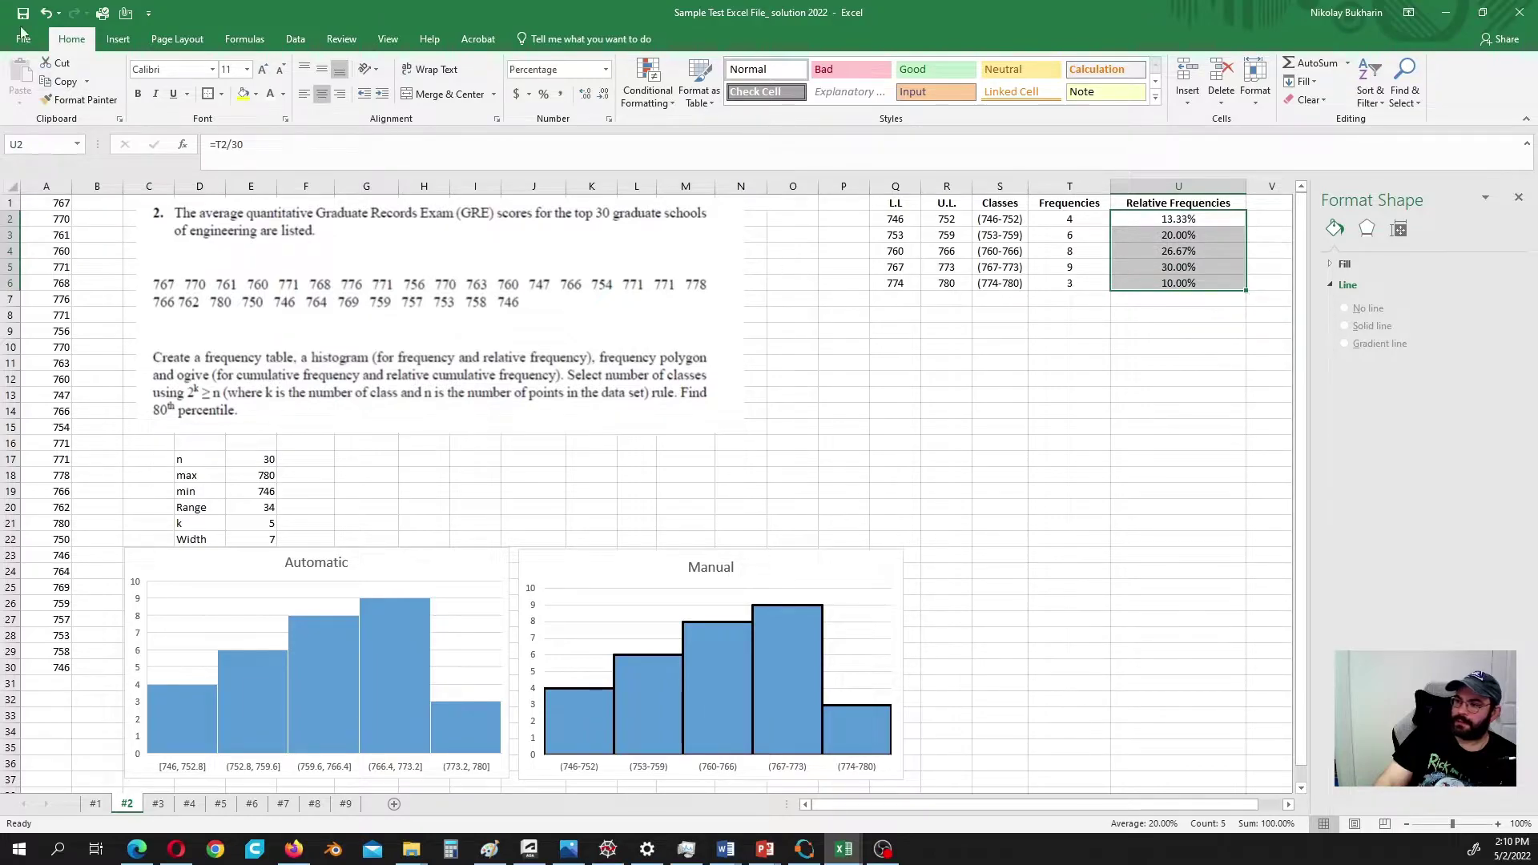
Step: Insert a 2-D pie chart of the relative frequencies titled 'Pie Chart'
left_click(118, 39)
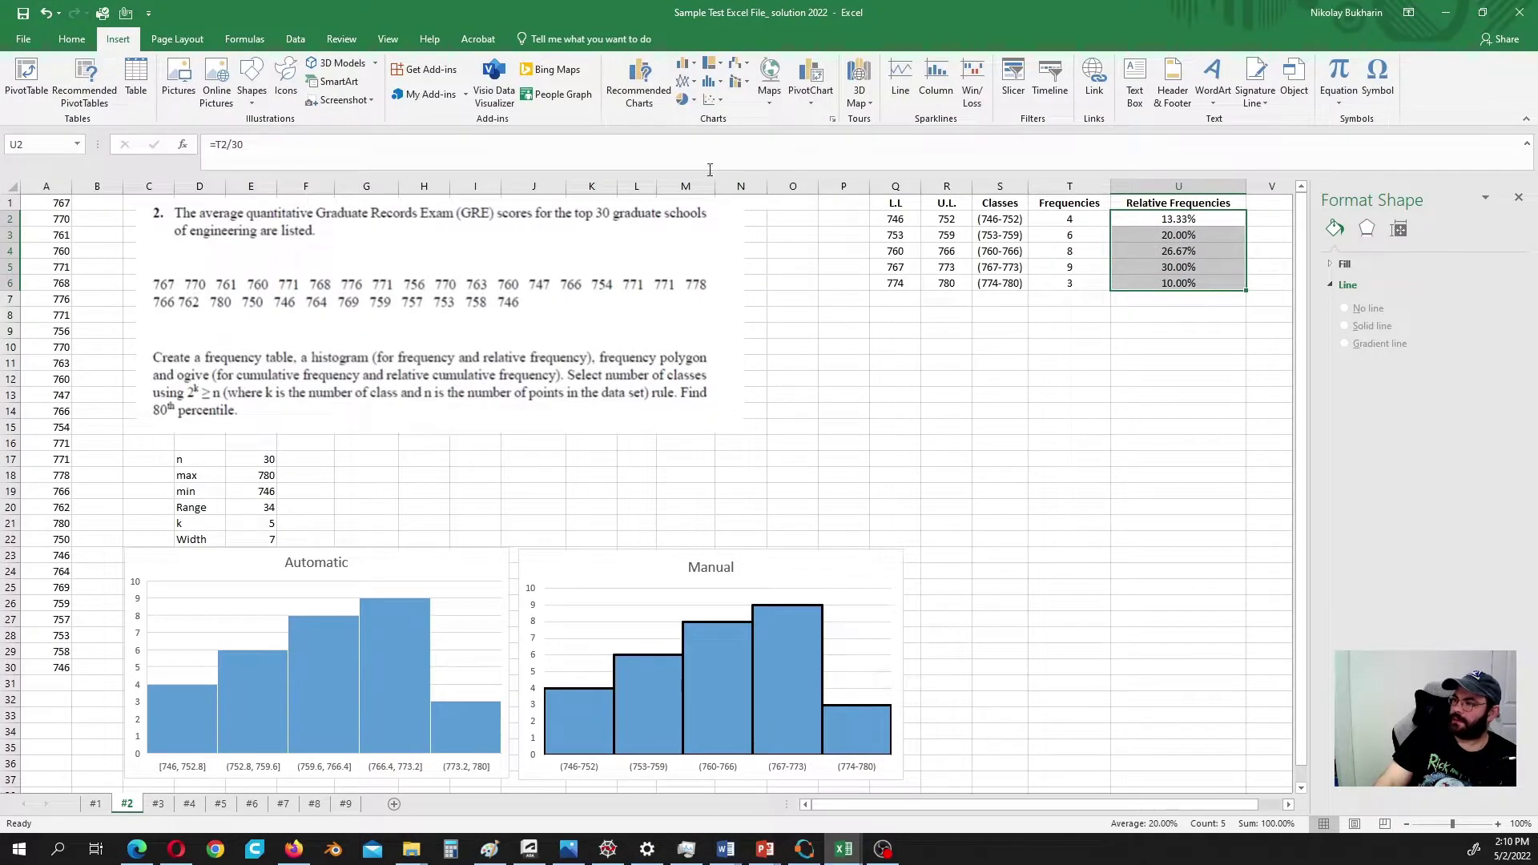
left_click(683, 100)
left_click(692, 149)
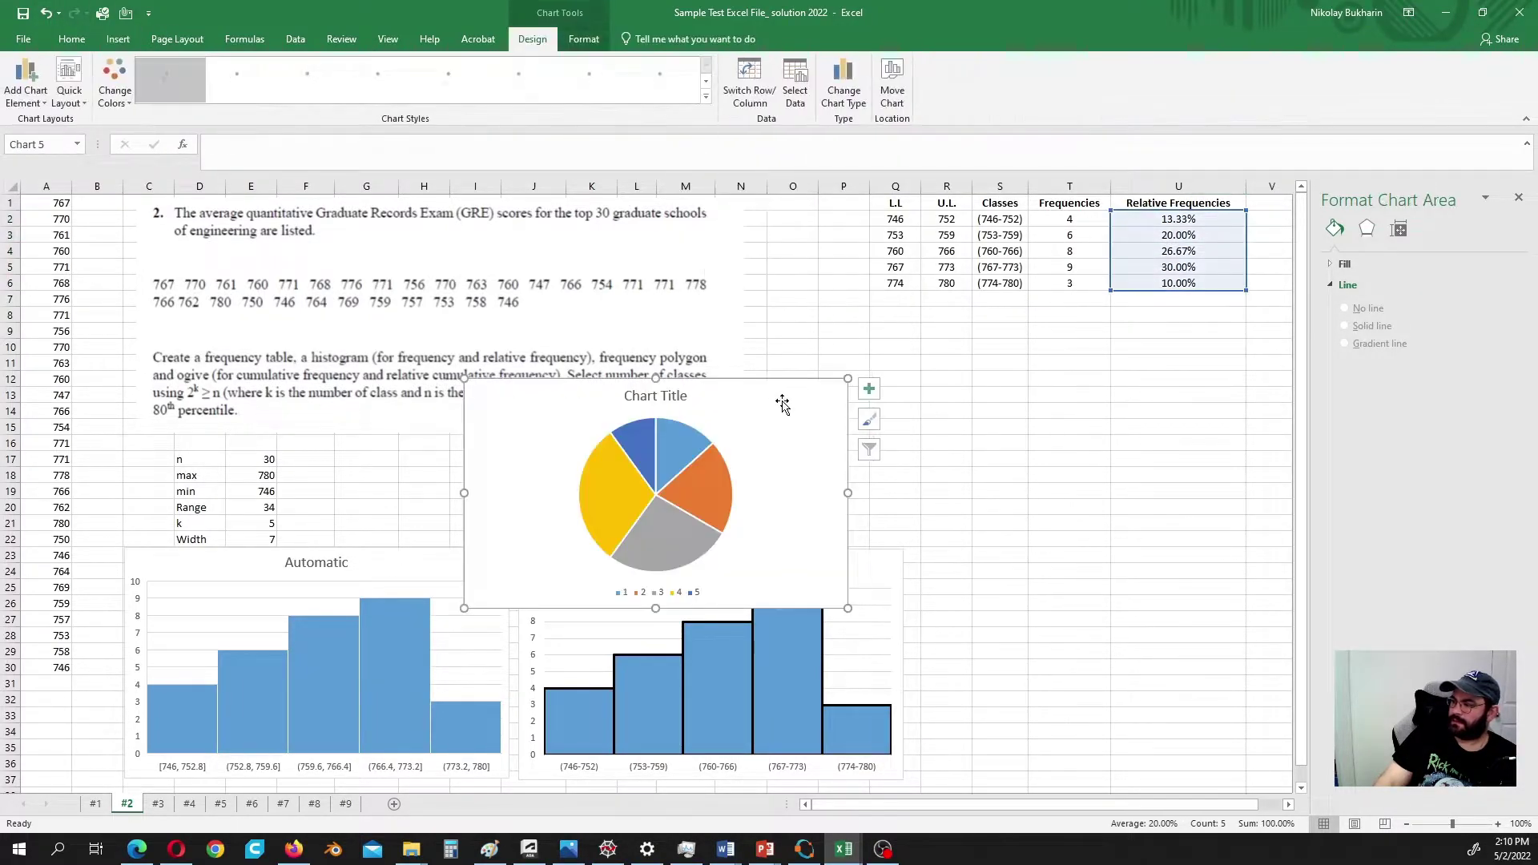
left_click(649, 397)
left_click(648, 400)
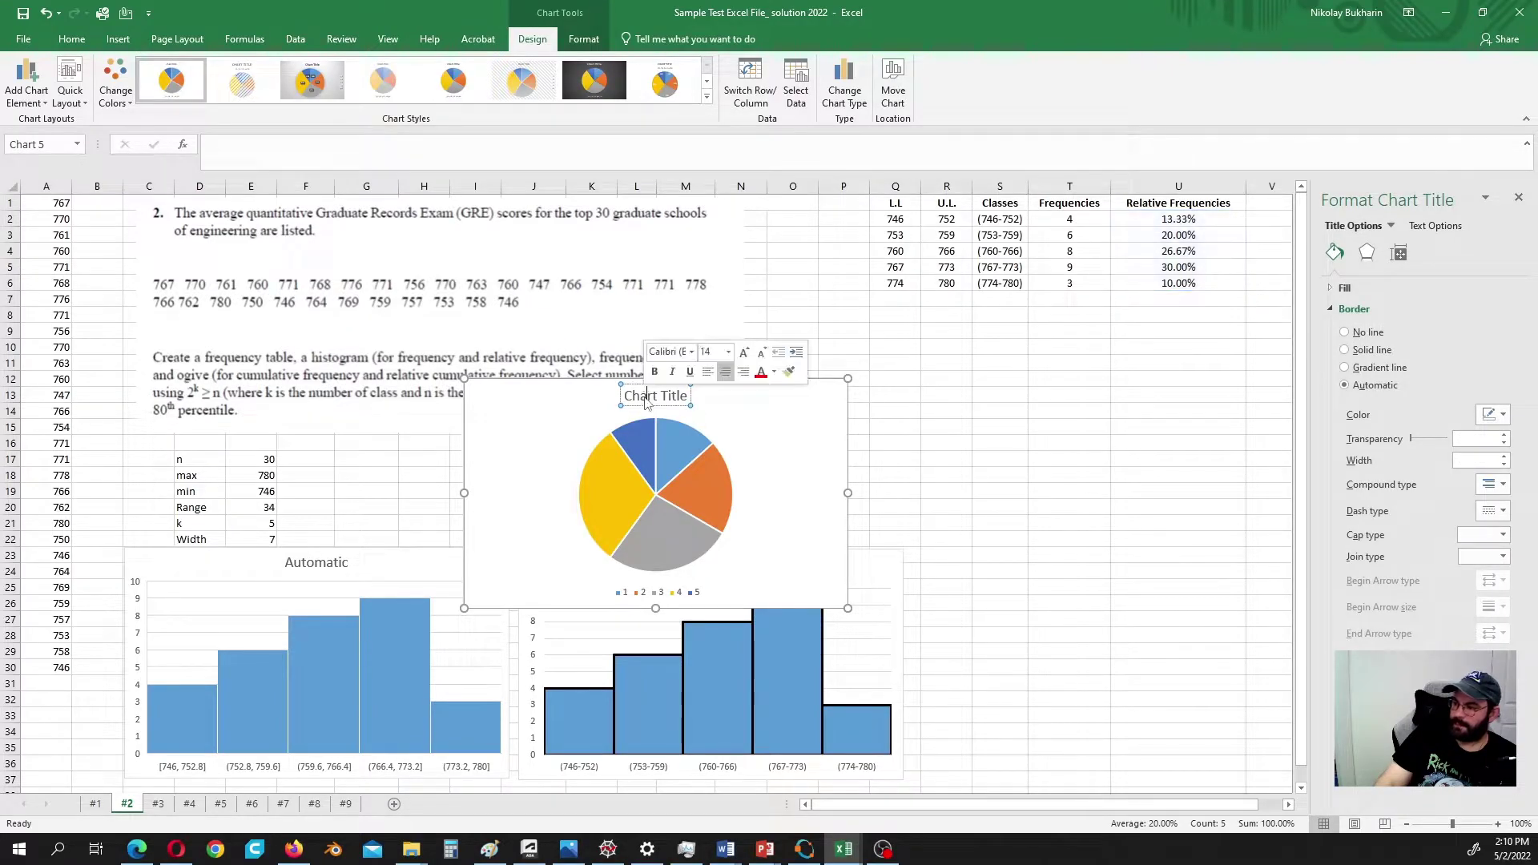
triple_click(648, 401)
type("Pie")
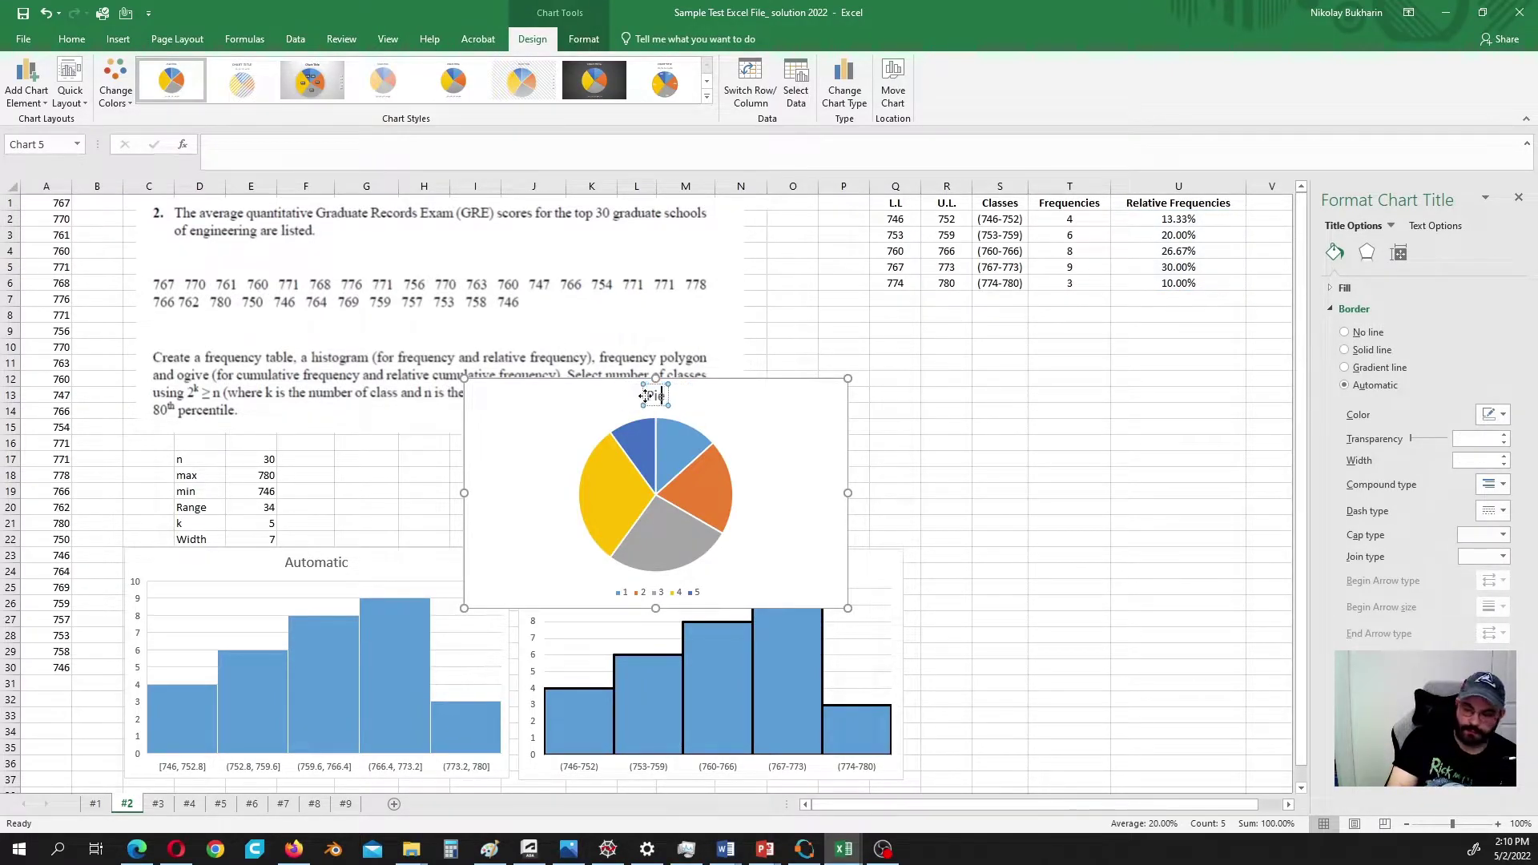
type(" Chart")
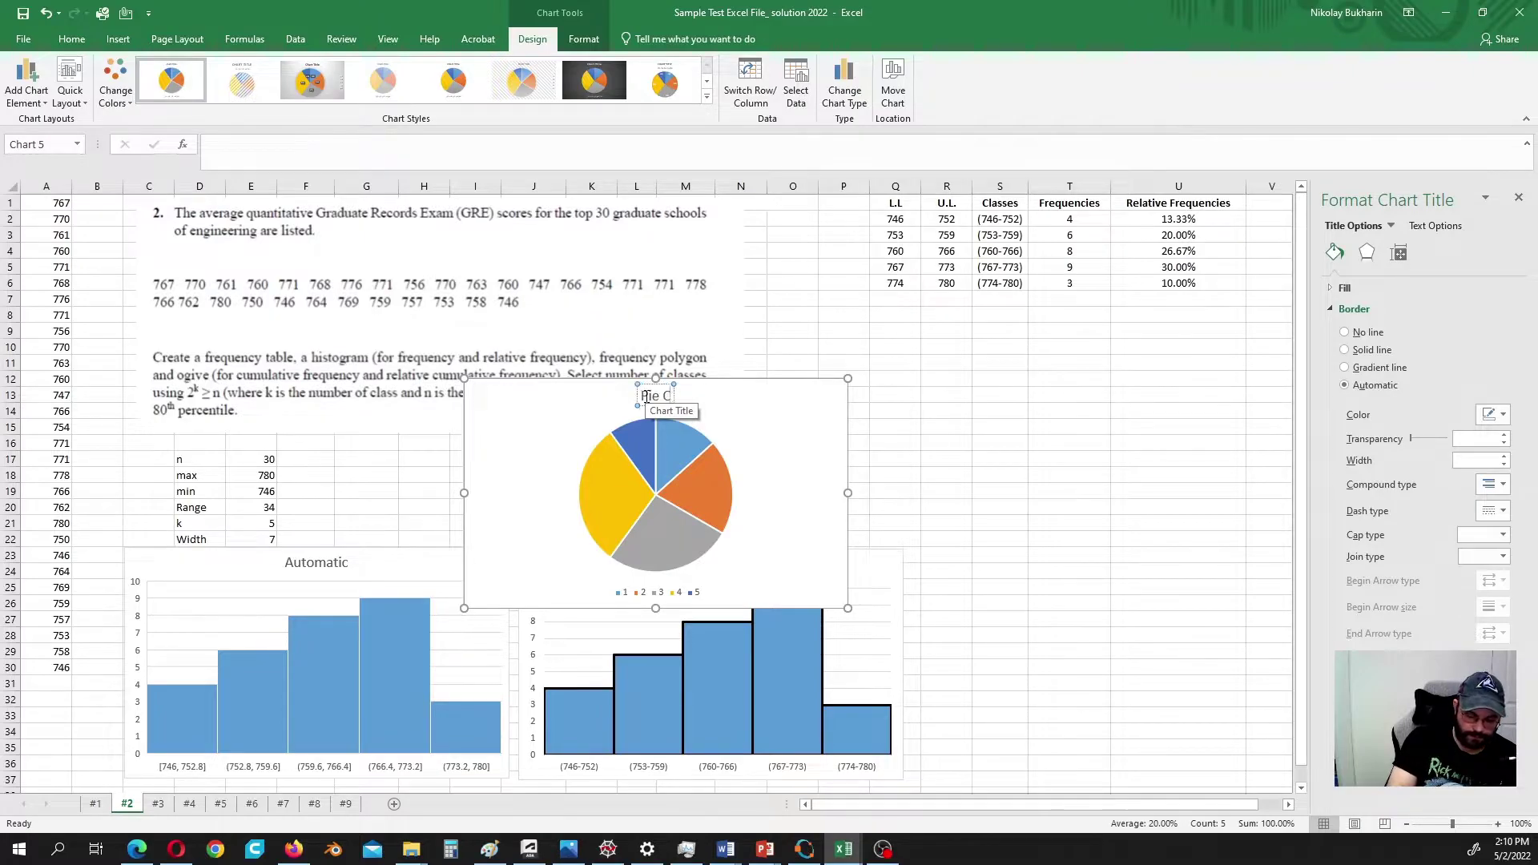
left_click(787, 479)
Step: Set the pie's category labels to the class ranges in S2:S6
right_click(784, 447)
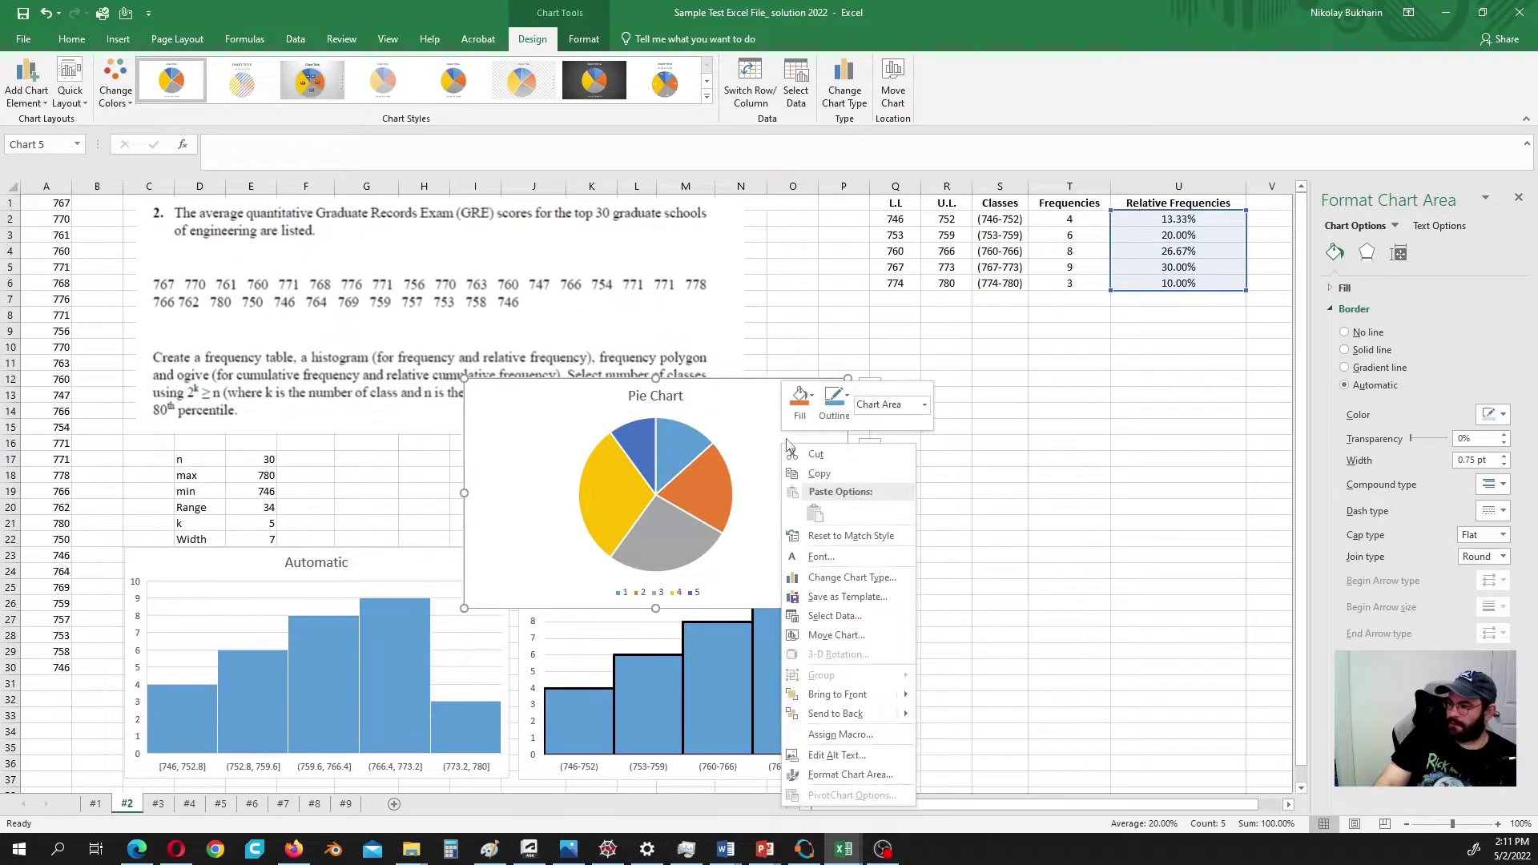
left_click(808, 621)
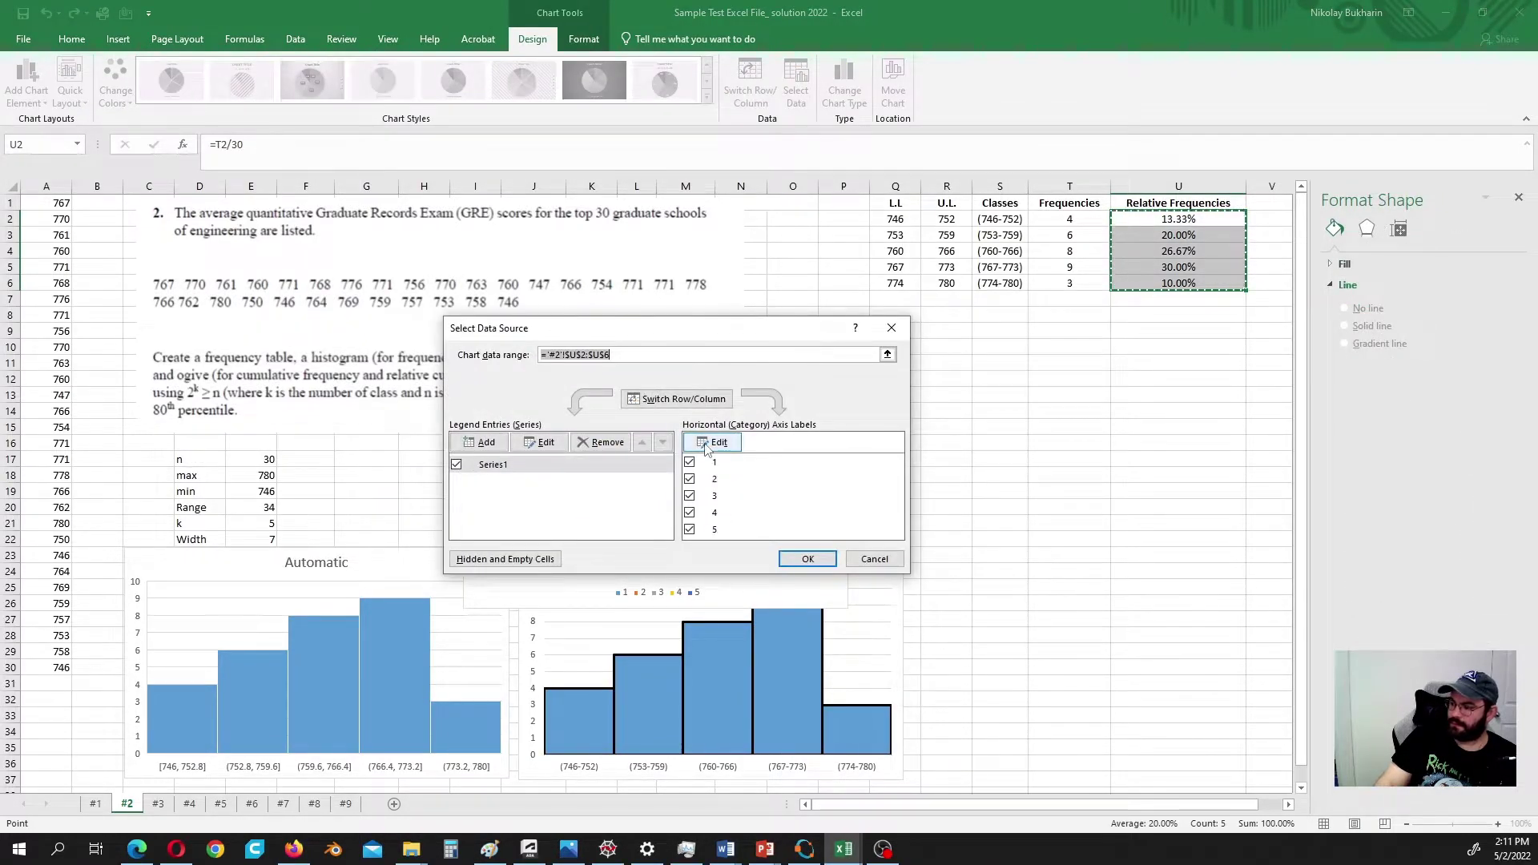
left_click(712, 443)
left_click_drag(1015, 217, 1003, 284)
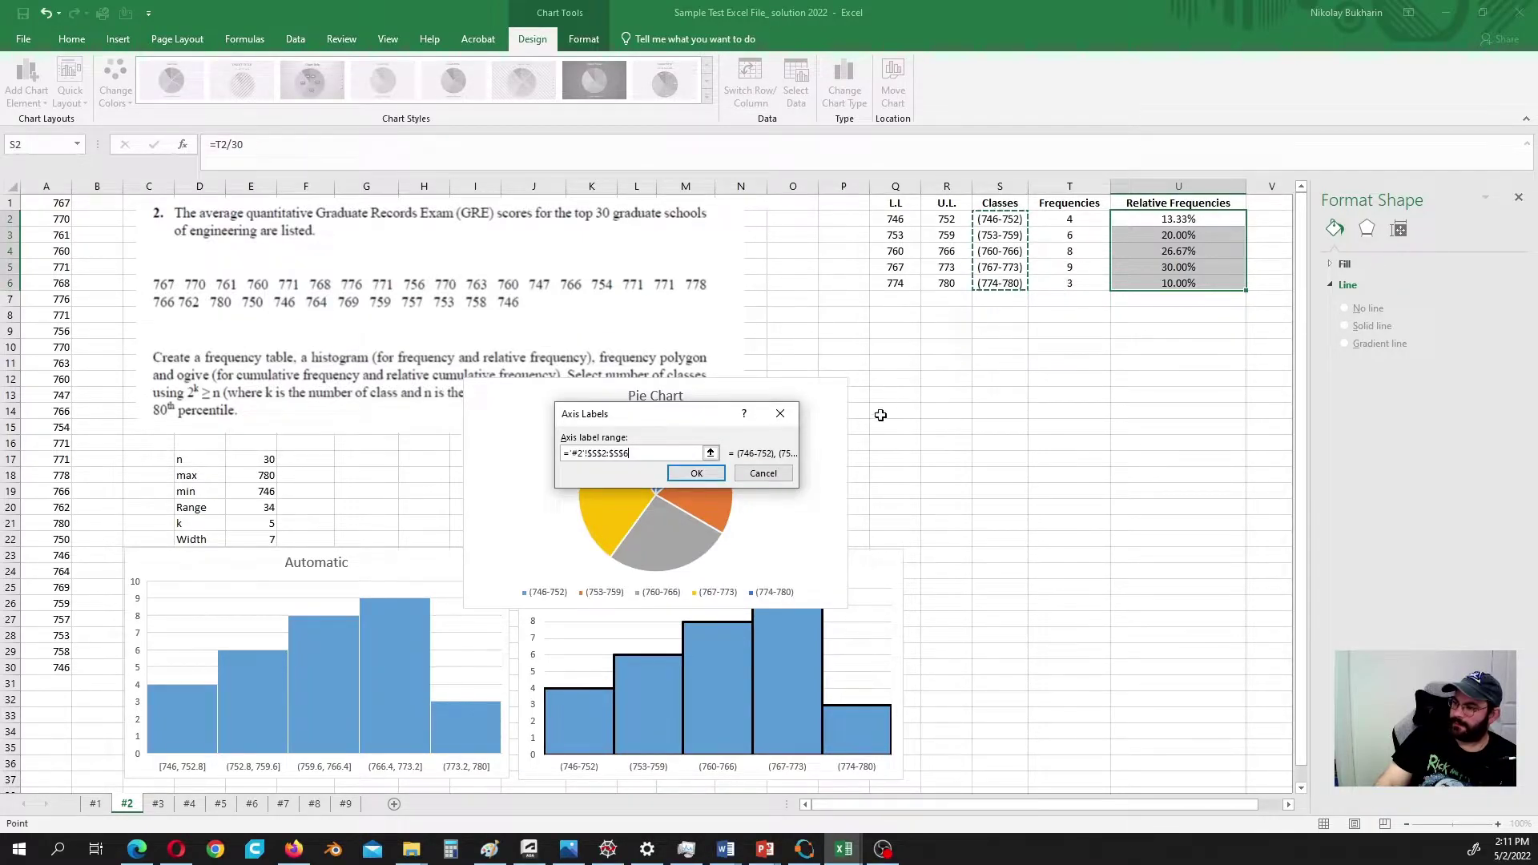
left_click(696, 473)
left_click(801, 556)
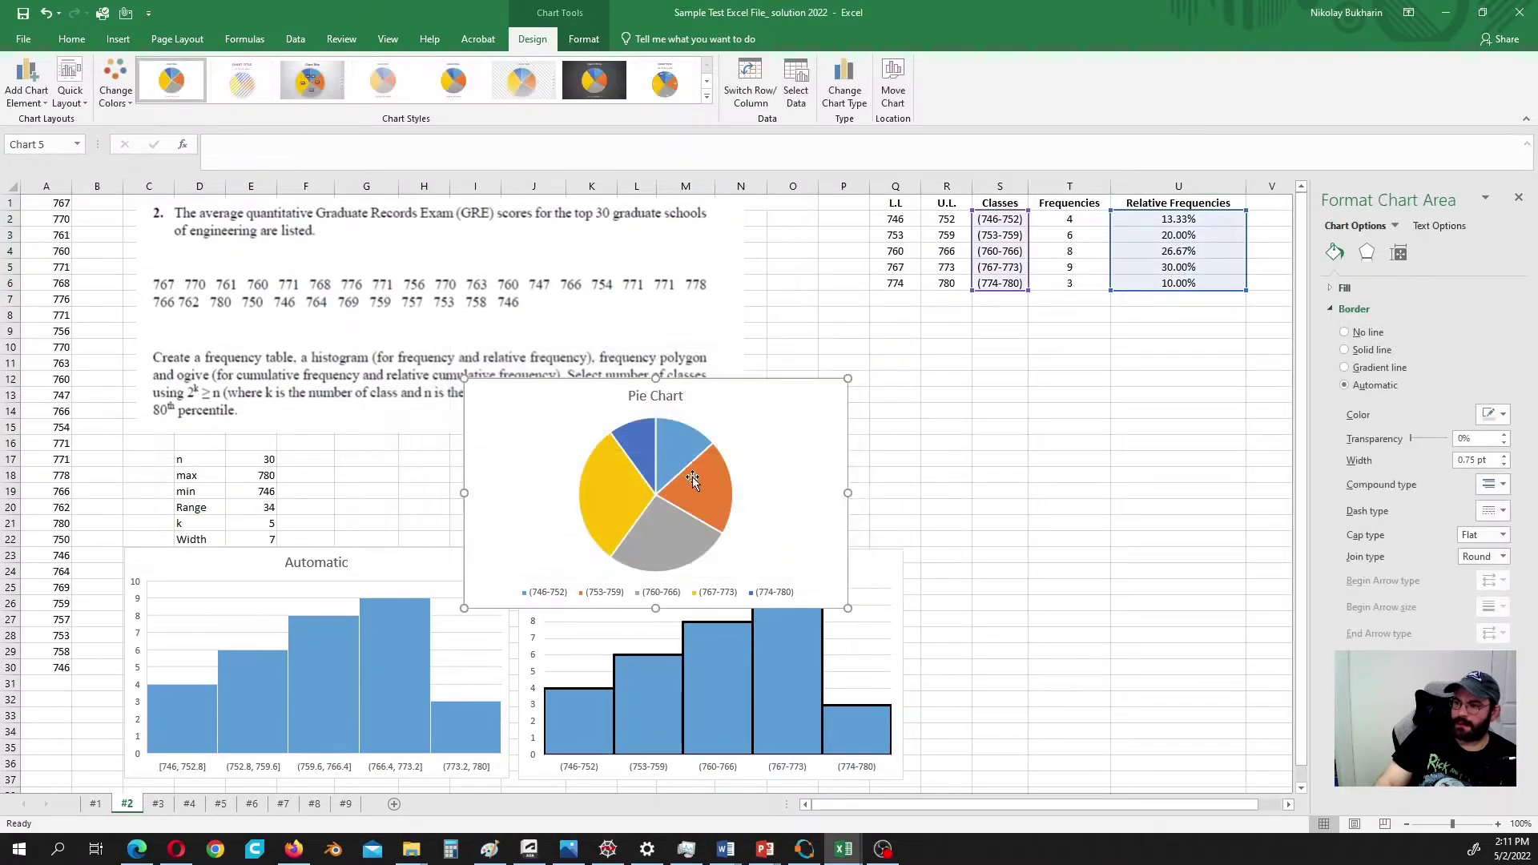
left_click(26, 95)
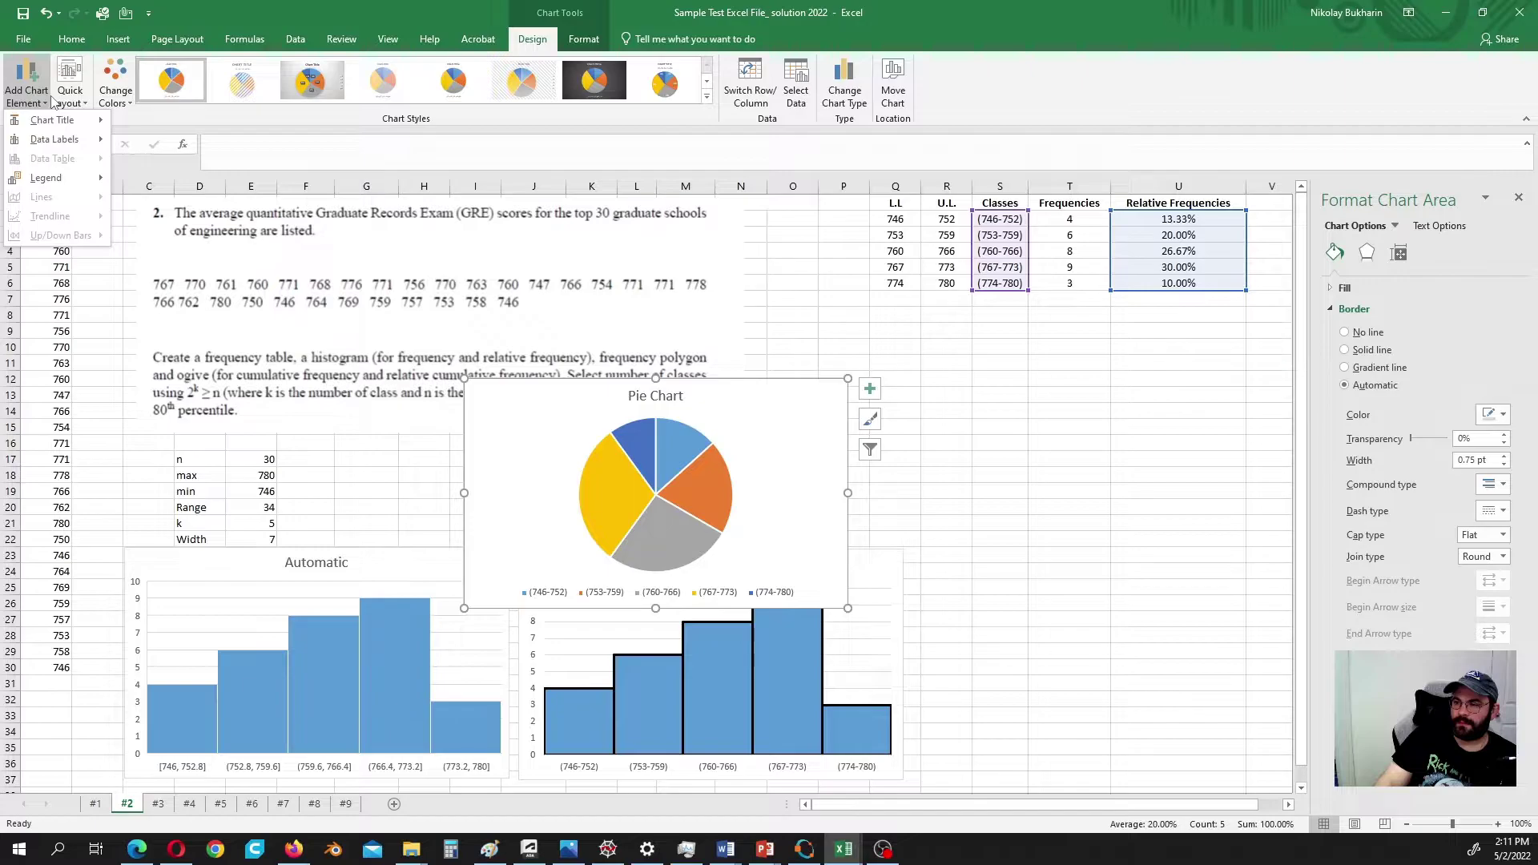
Step: Add Inside End data labels showing each slice's percentage, 10.00% to 30.00%
left_click(694, 493)
left_click(701, 497)
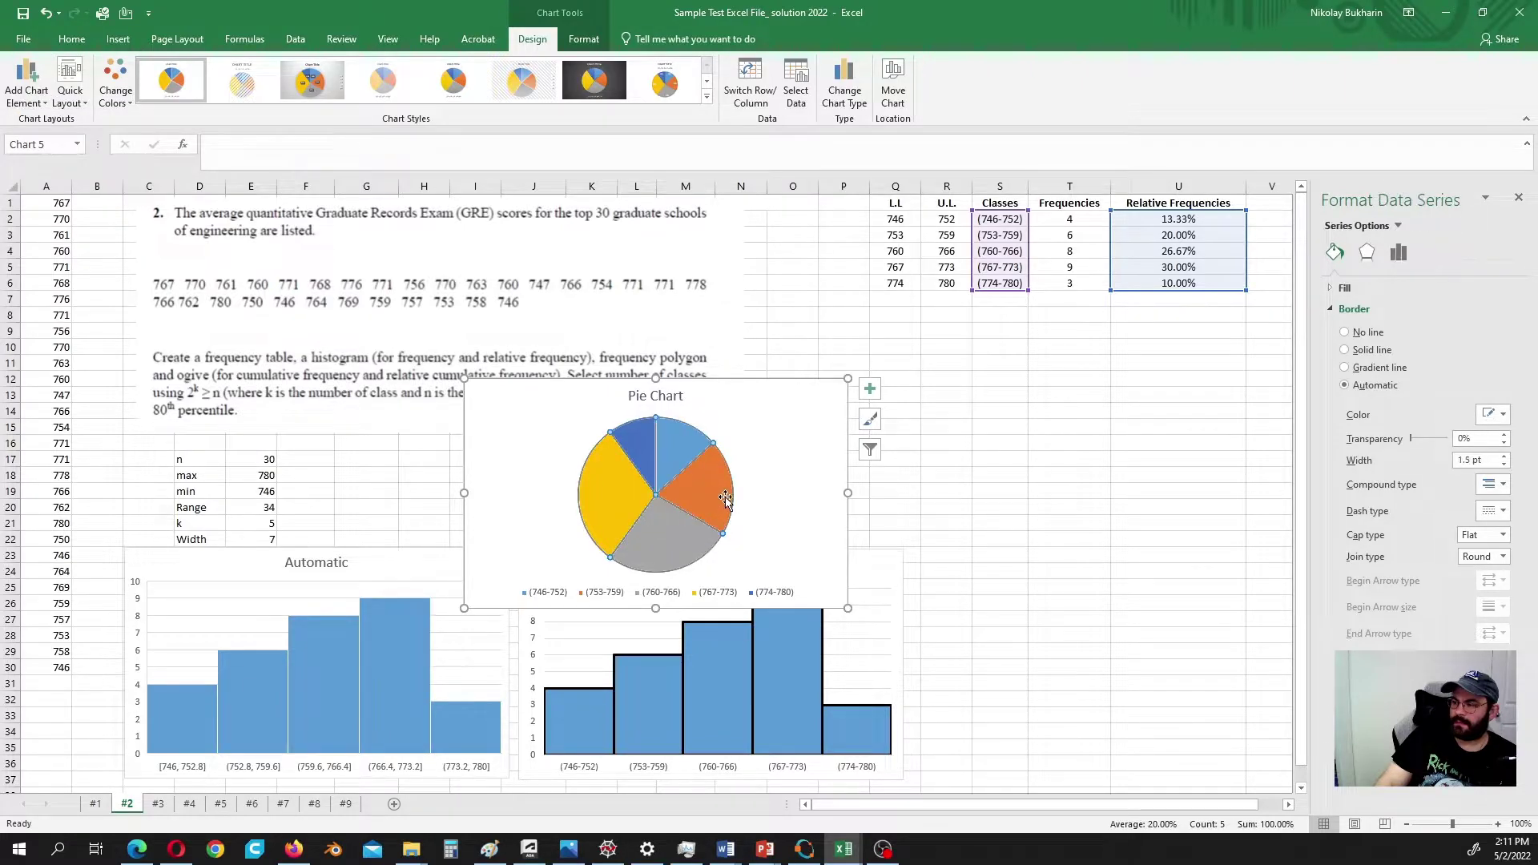
left_click(36, 103)
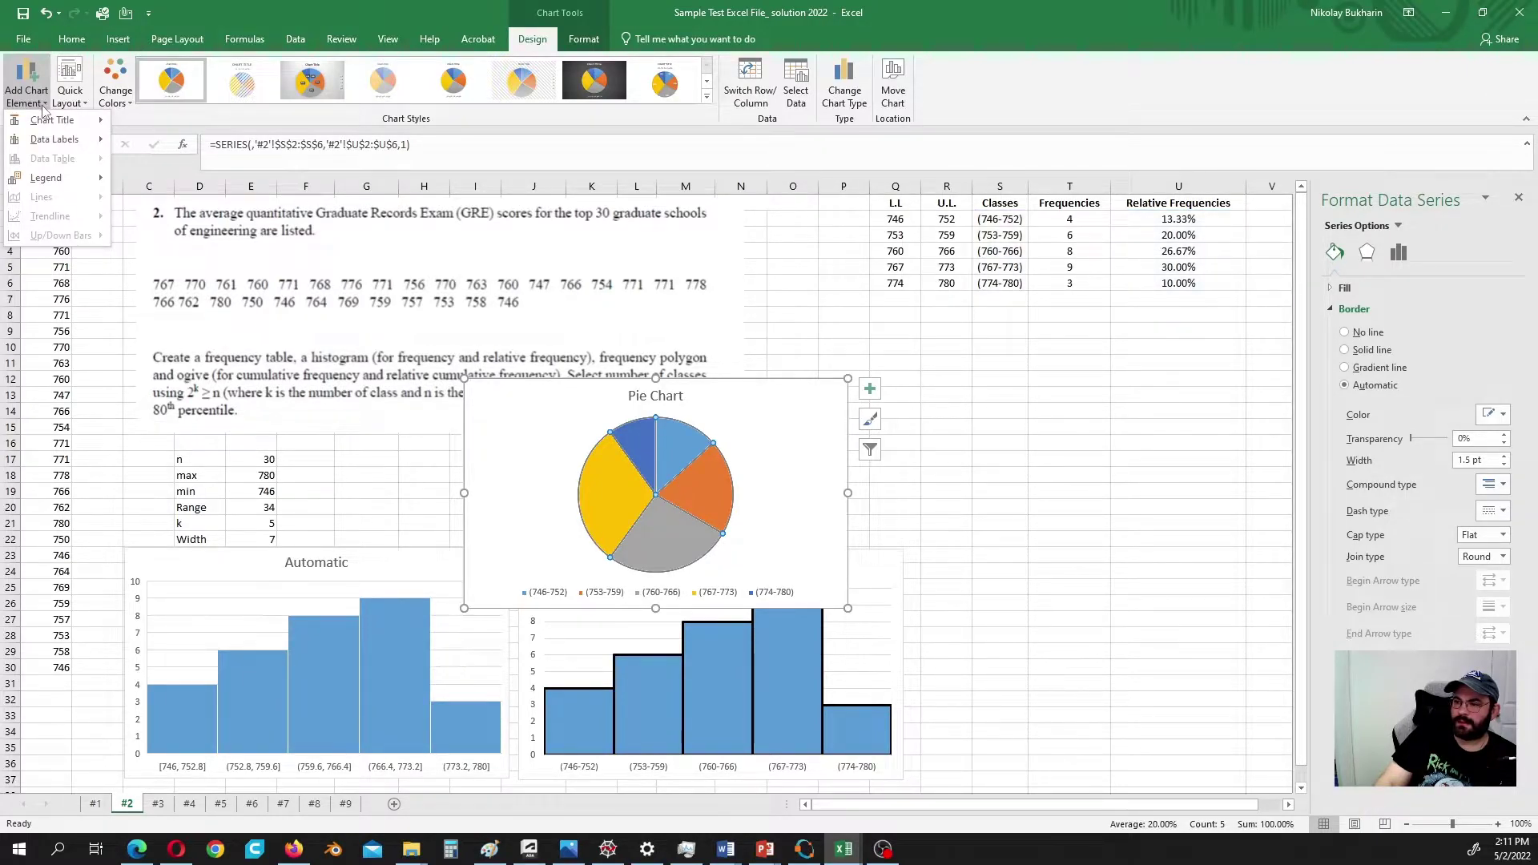
mouse_move(61, 140)
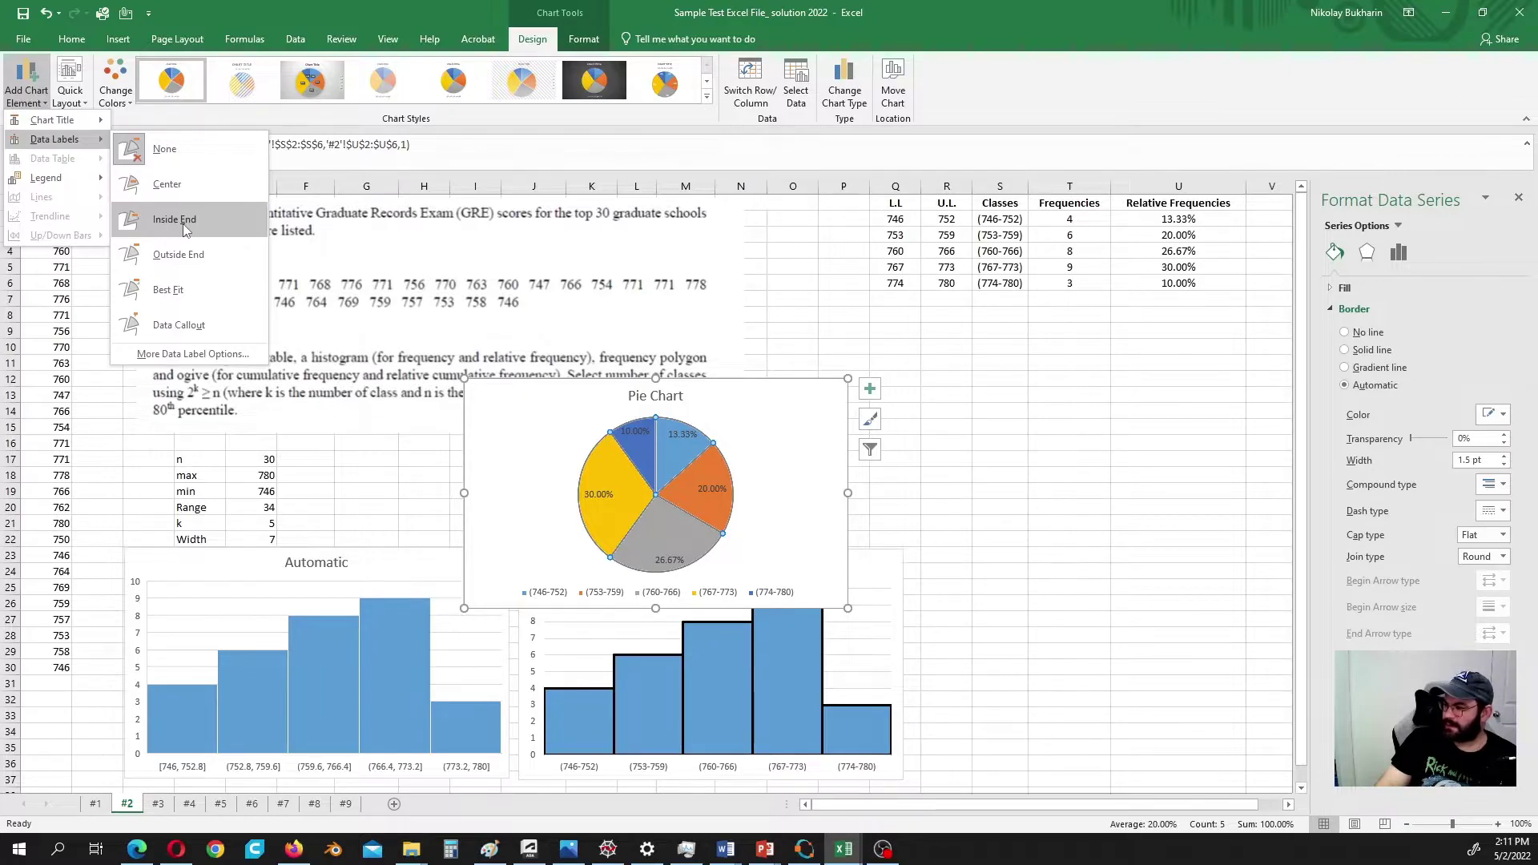
left_click(183, 228)
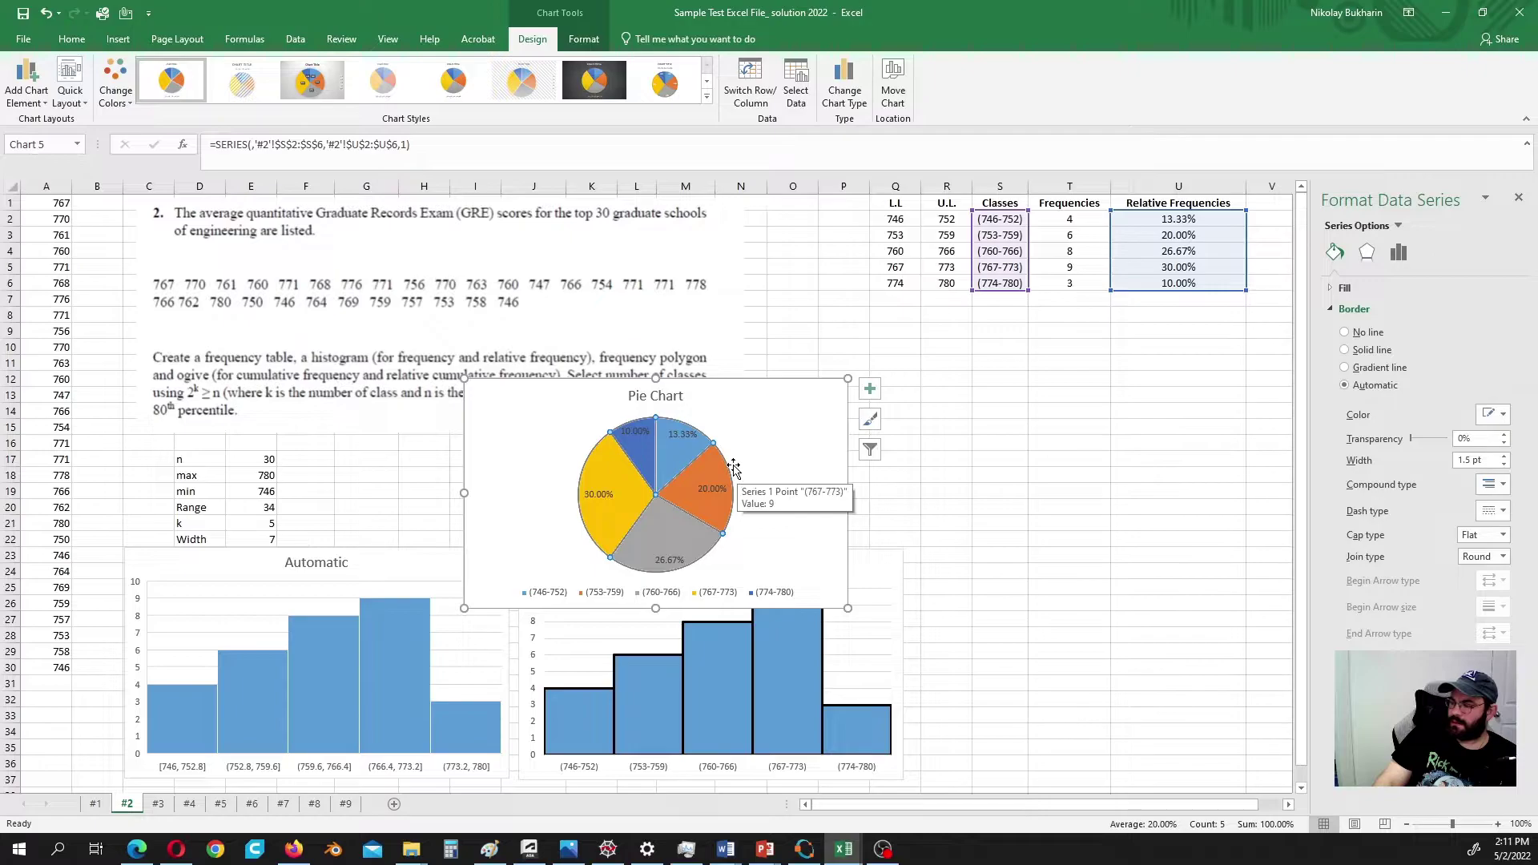
left_click(645, 434)
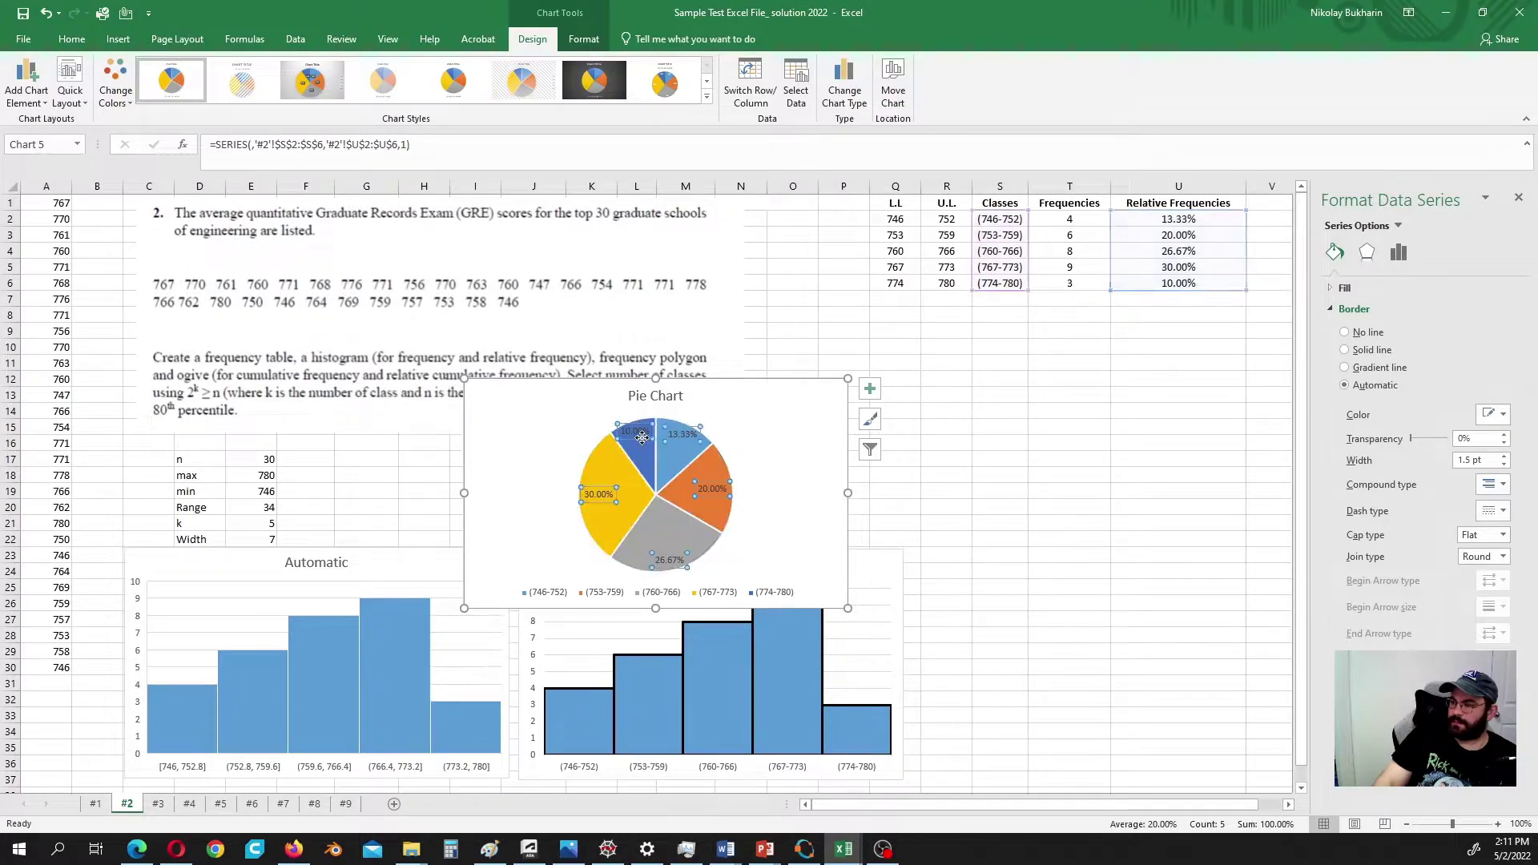
Step: Make the pie labels 12 pt bold white and move the chart beside the Manual histogram
left_click(71, 40)
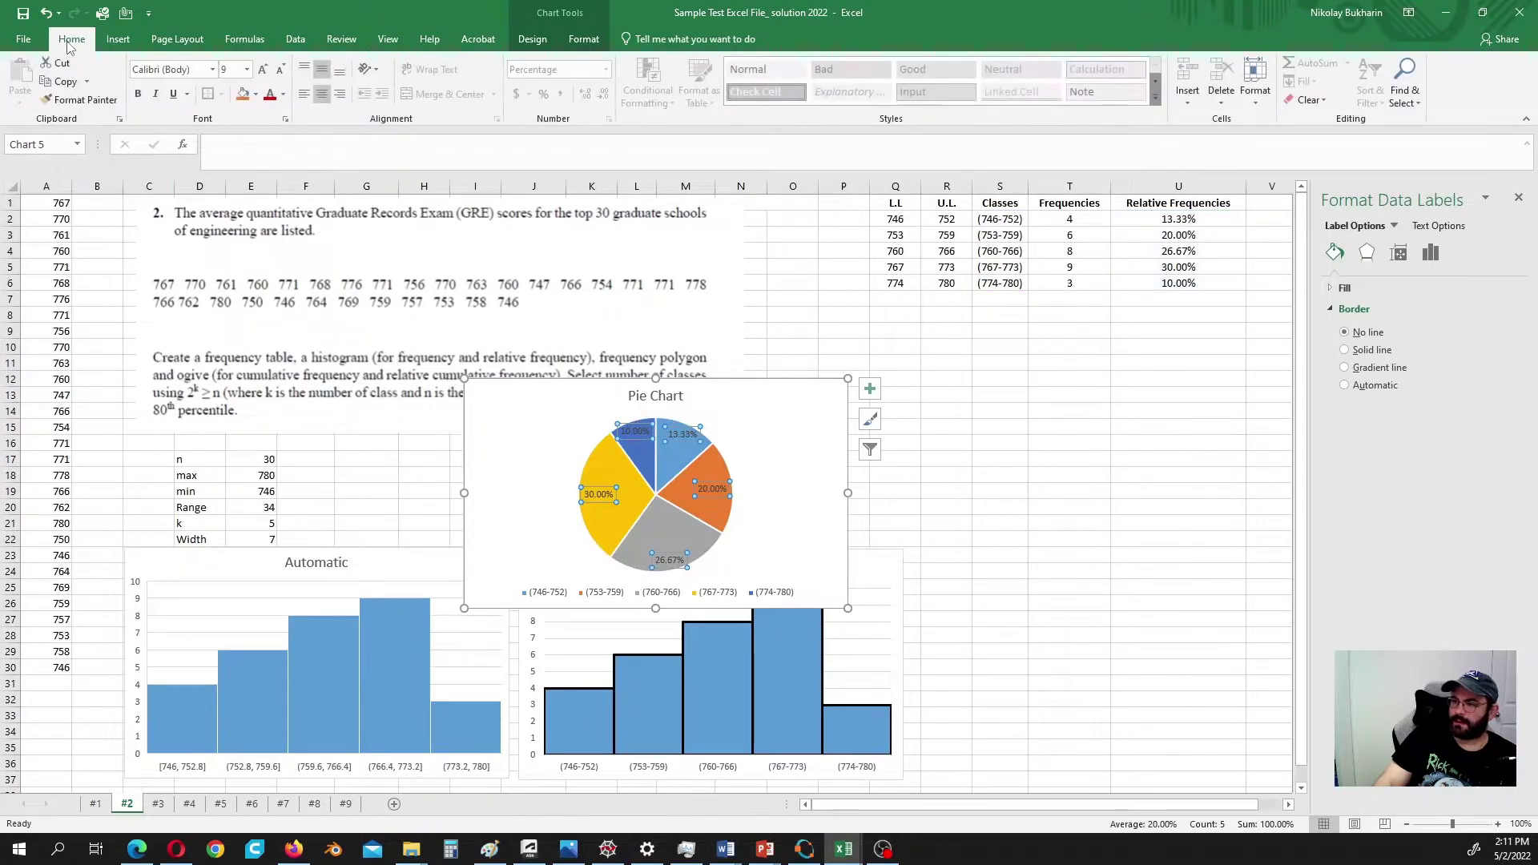
left_click(248, 72)
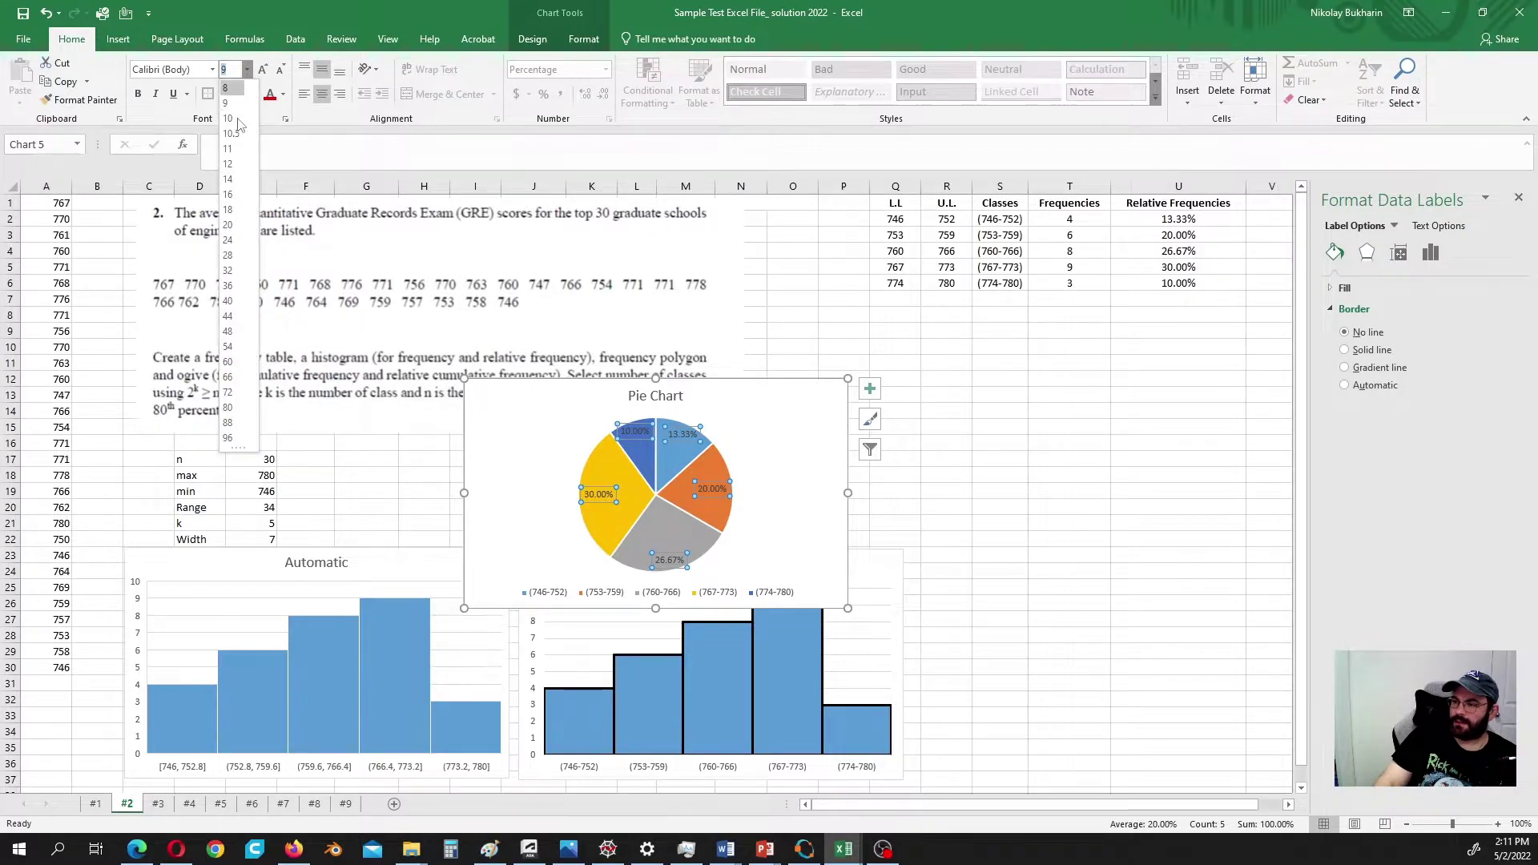
left_click(229, 165)
left_click(138, 94)
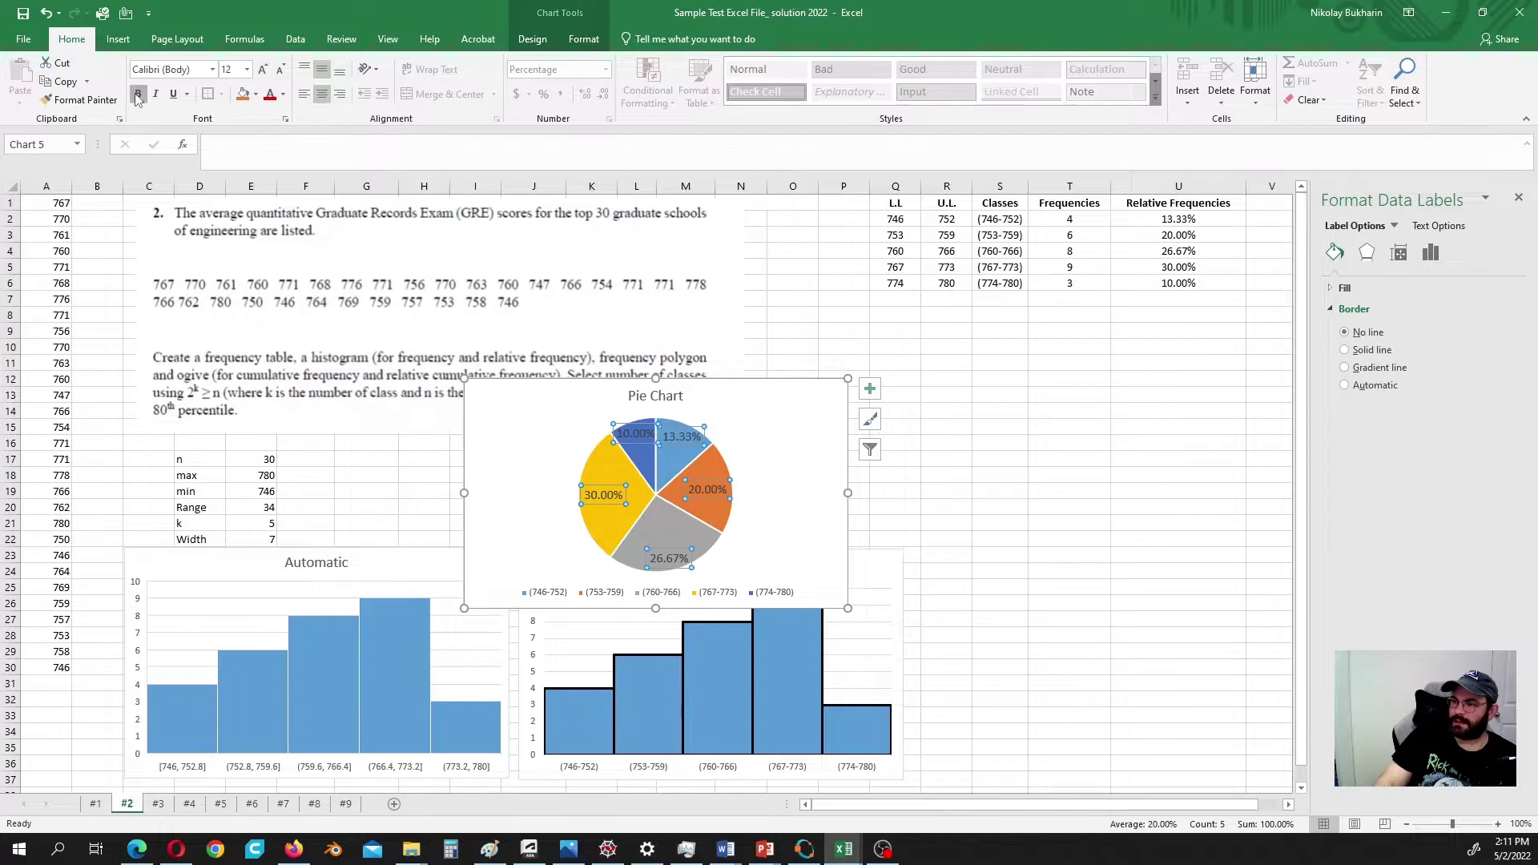
left_click(283, 95)
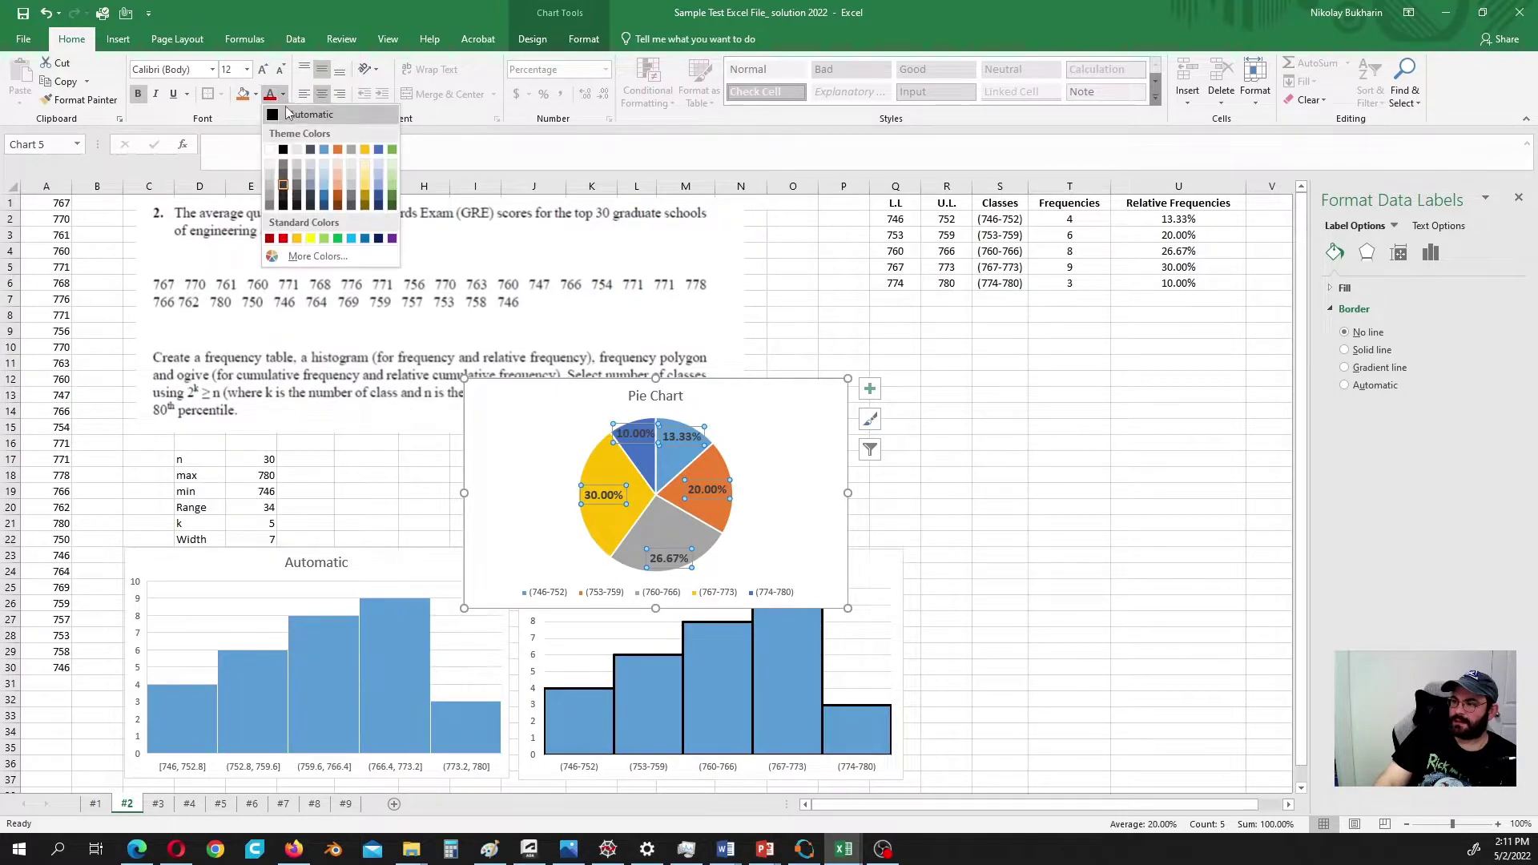
left_click(271, 151)
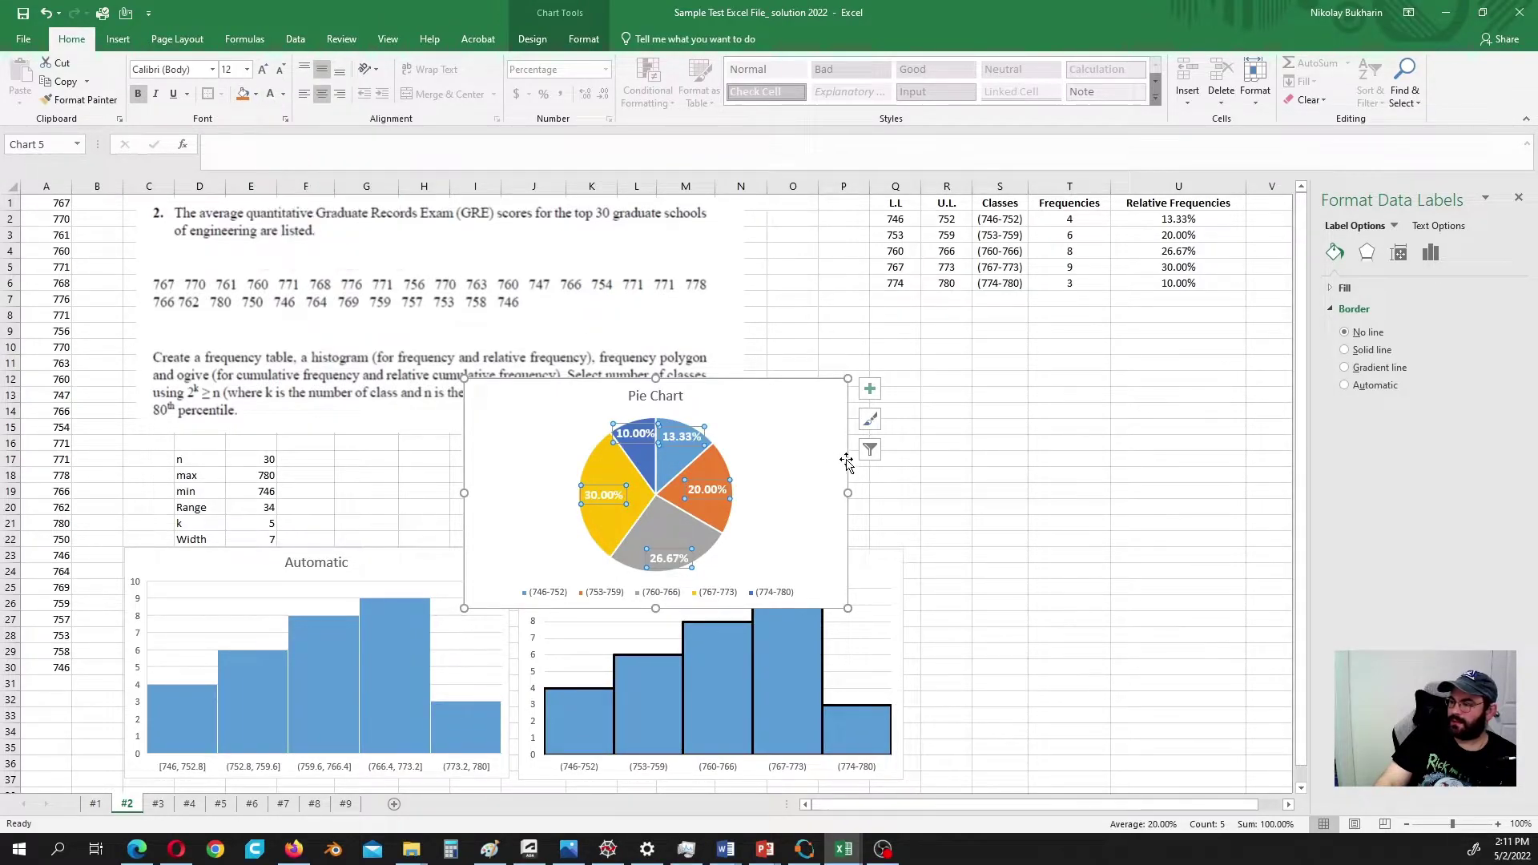
left_click_drag(785, 407, 1139, 475)
Step: Move the pie chart below the Automatic histogram and enlarge it from its corner
scroll(1083, 491, "down", 3)
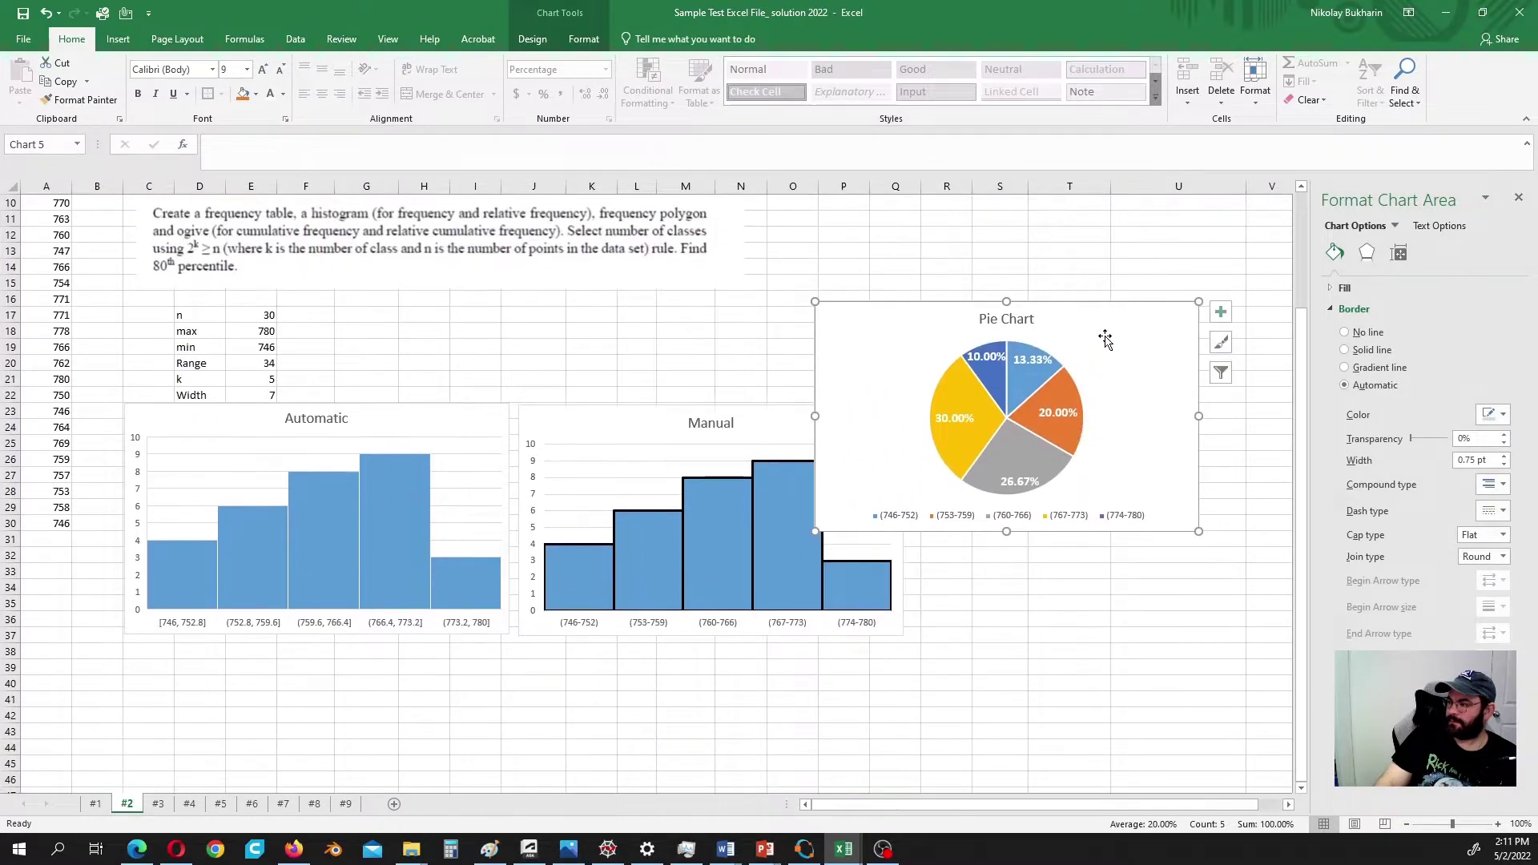
left_click_drag(1100, 325, 649, 490)
scroll(625, 587, "down", 4)
left_click_drag(645, 388, 408, 486)
scroll(486, 694, "down", 2)
left_click_drag(490, 604, 674, 761)
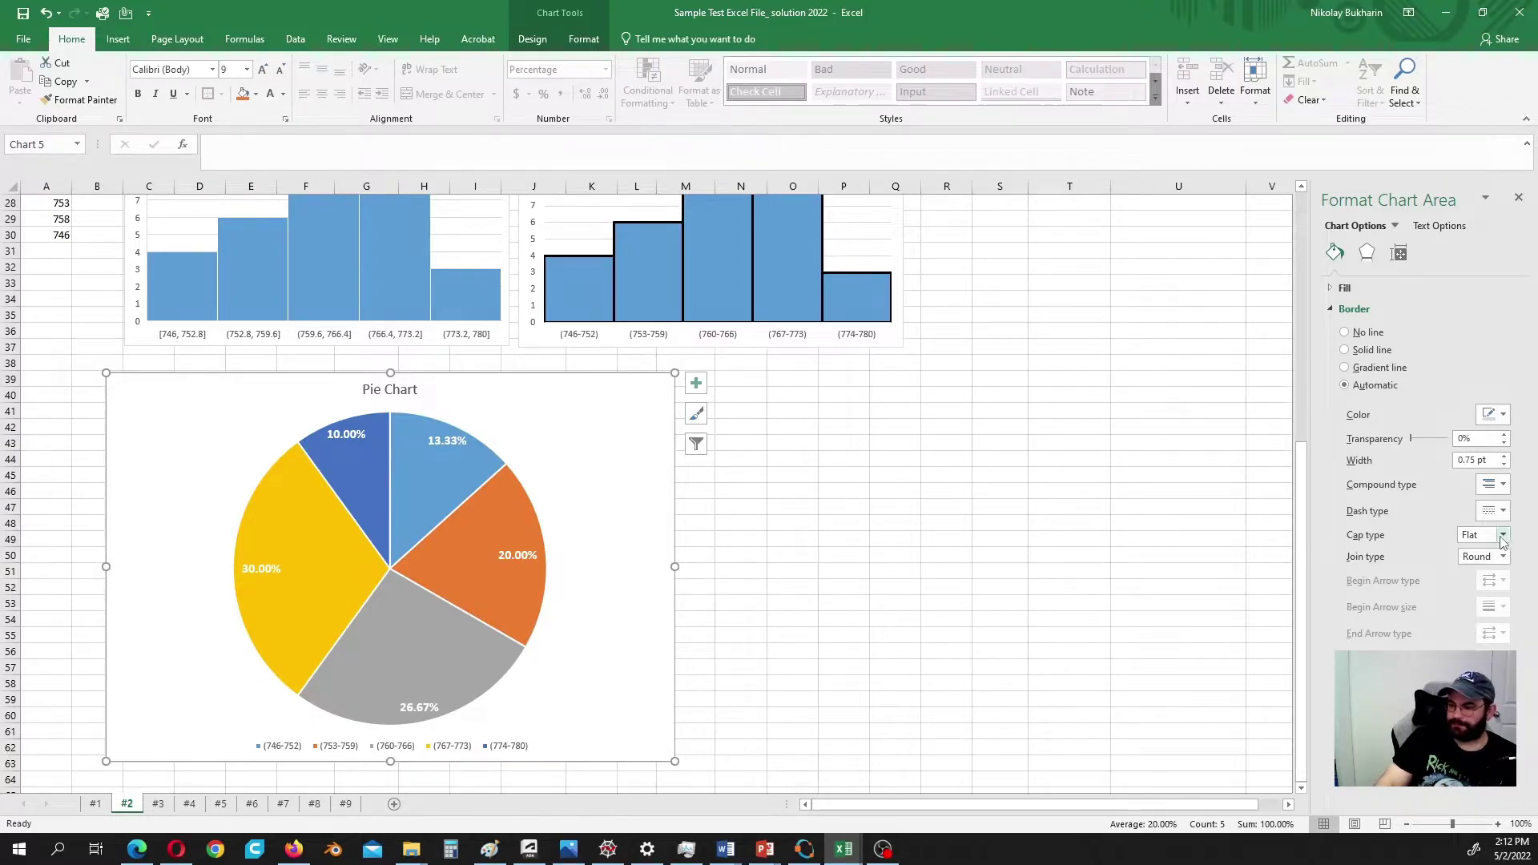
scroll(1123, 426, "up", 9)
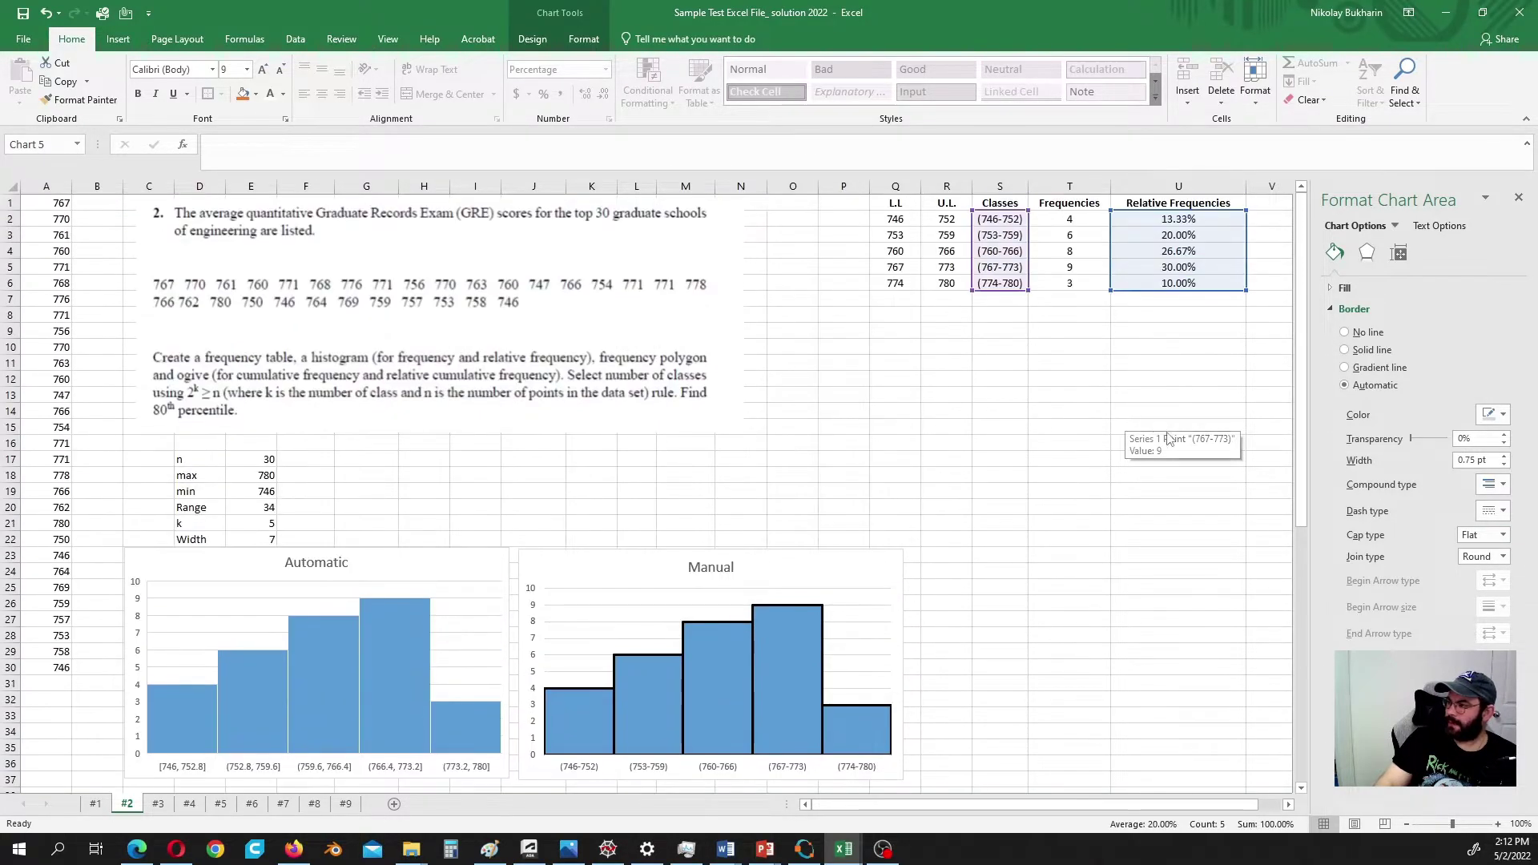
scroll(1257, 682, "right", 1)
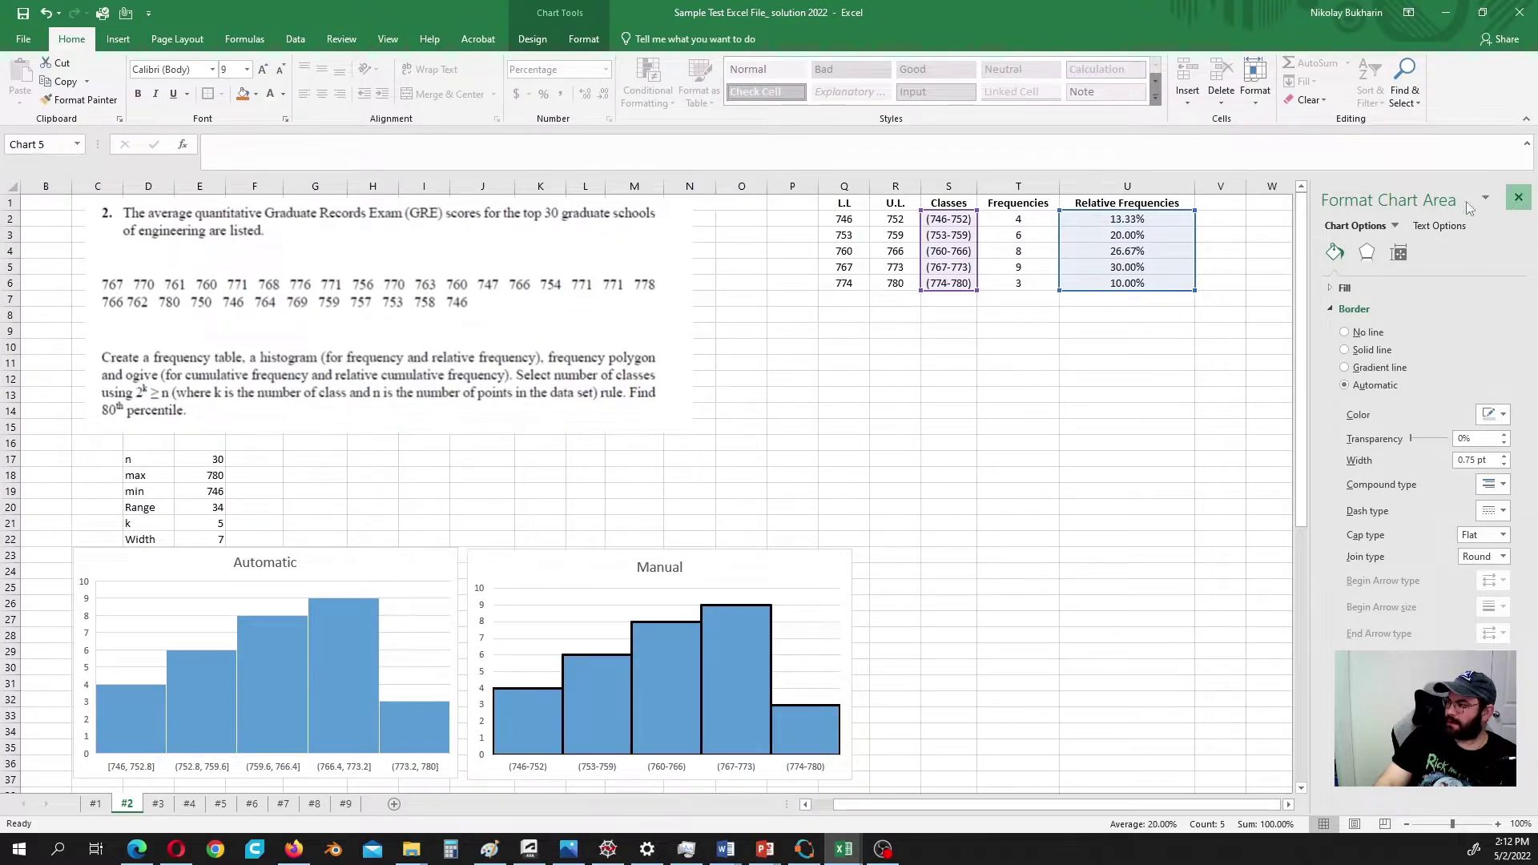
Step: Close the format pane and add a widened 'Cumulative Frequencies' header in V1
left_click(1520, 193)
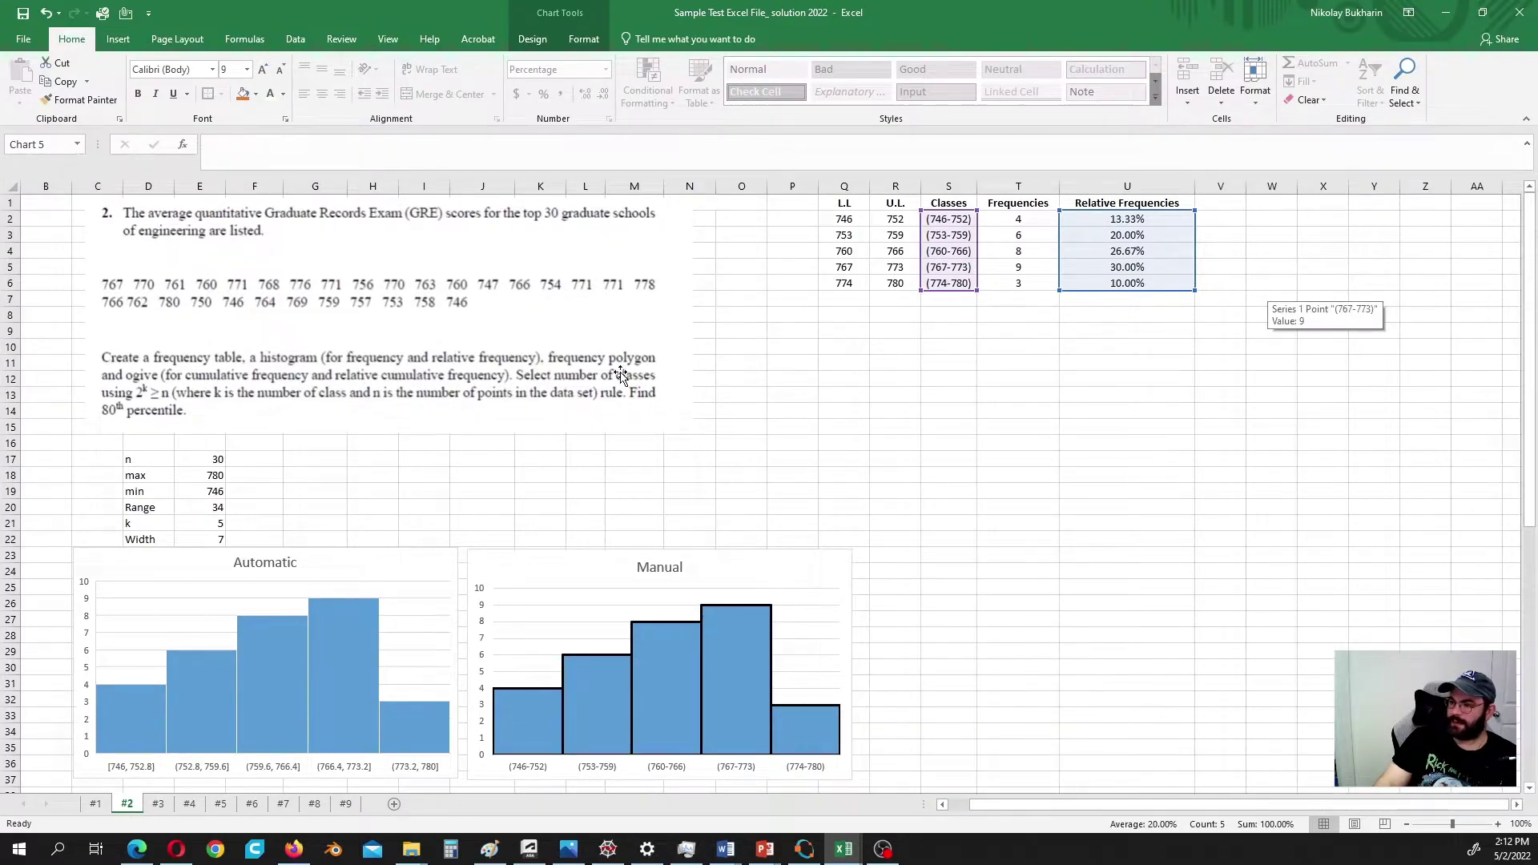
left_click(1228, 204)
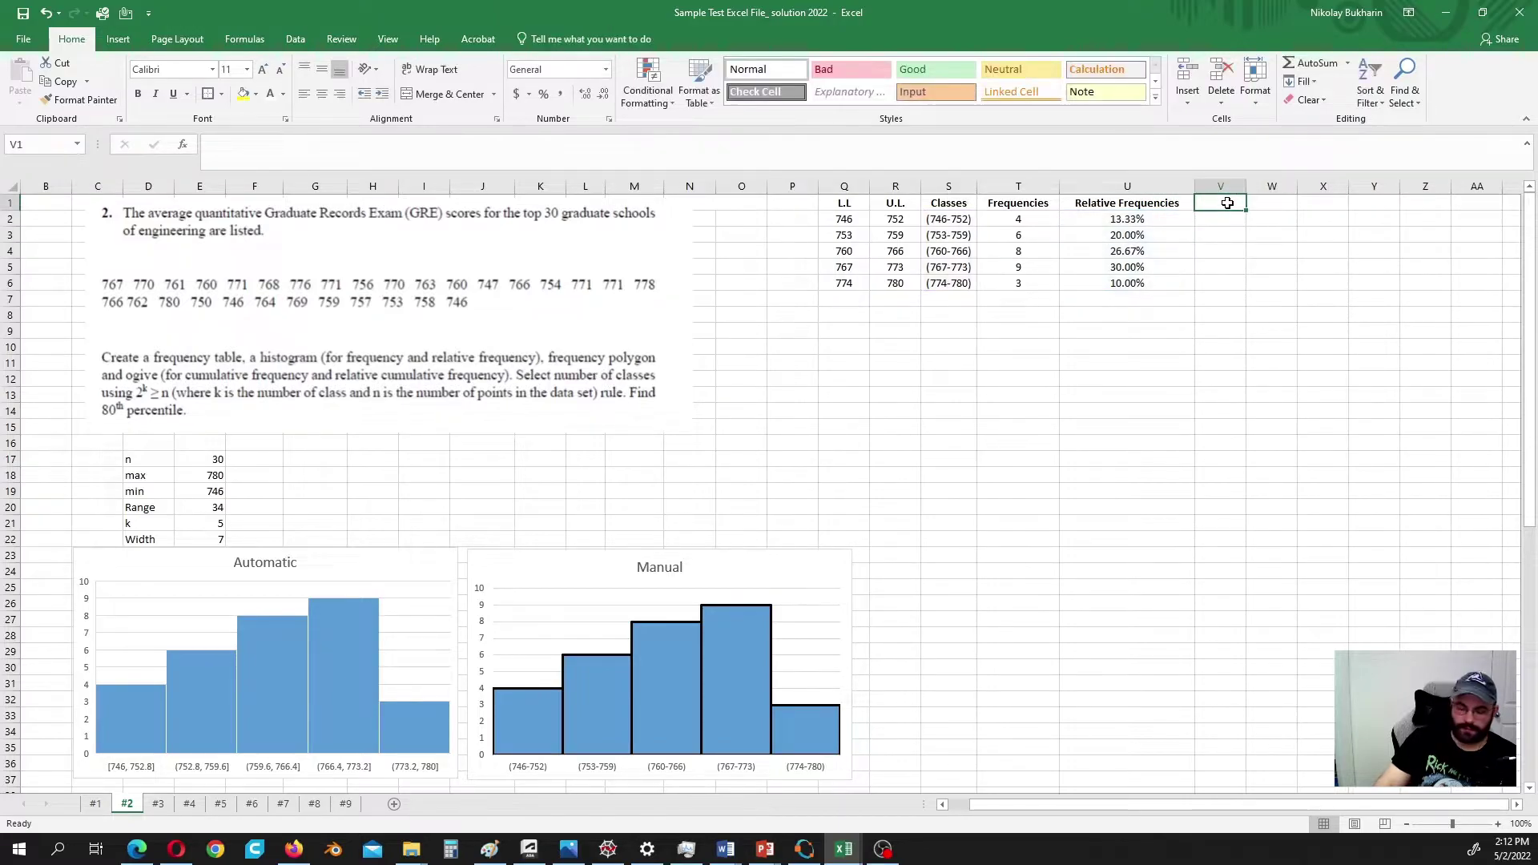
type("Cumulative Frequencies")
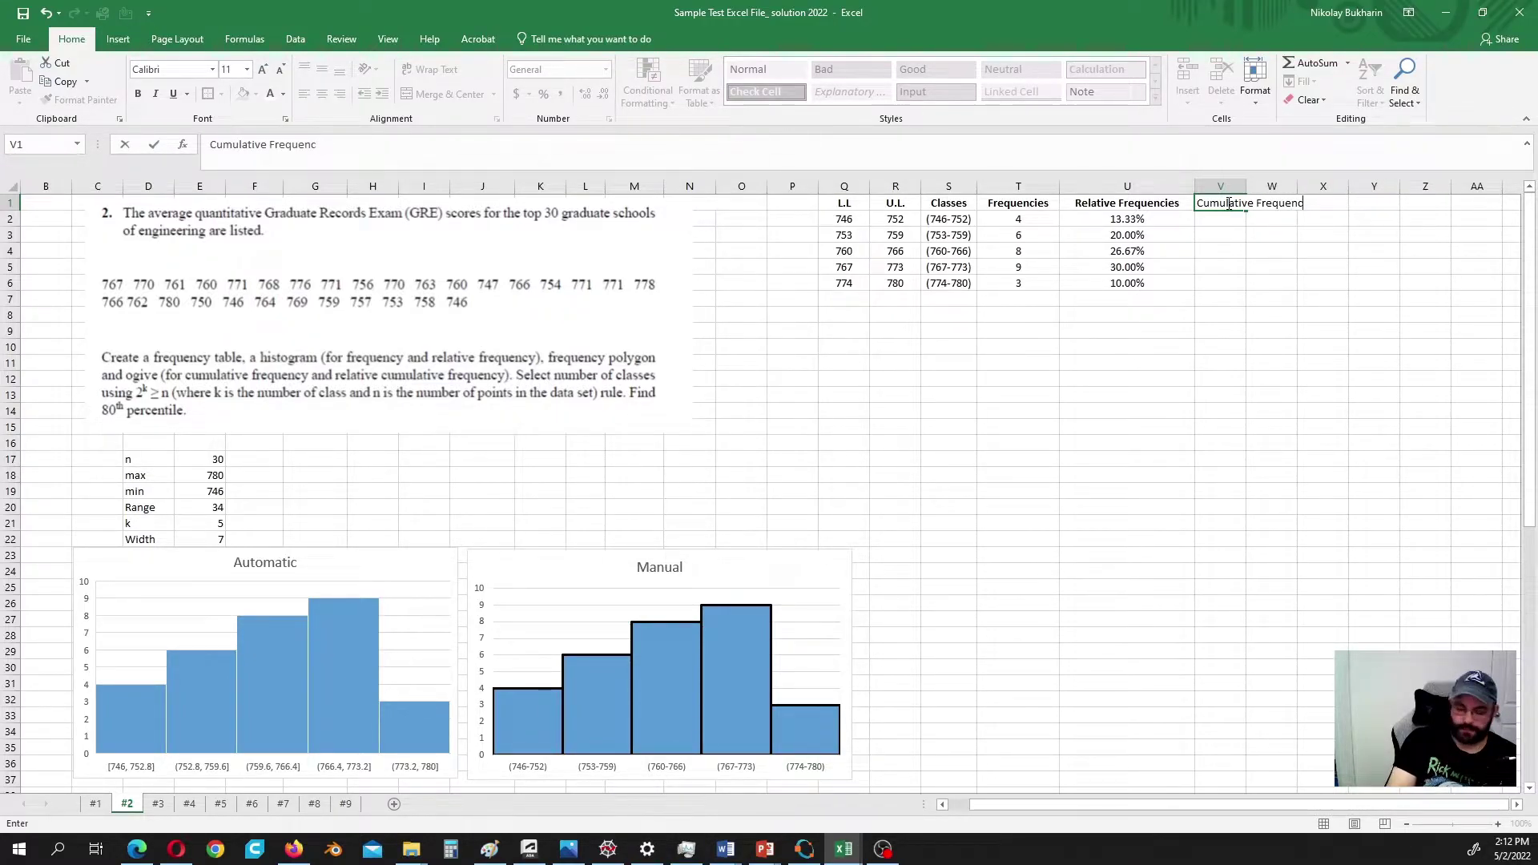
left_click(1259, 251)
left_click_drag(1245, 185, 1372, 185)
Step: Enter 4 in V2 and the running total =V2+T3 filled down, giving 4, 10, 18, 27, 30
left_click(1247, 219)
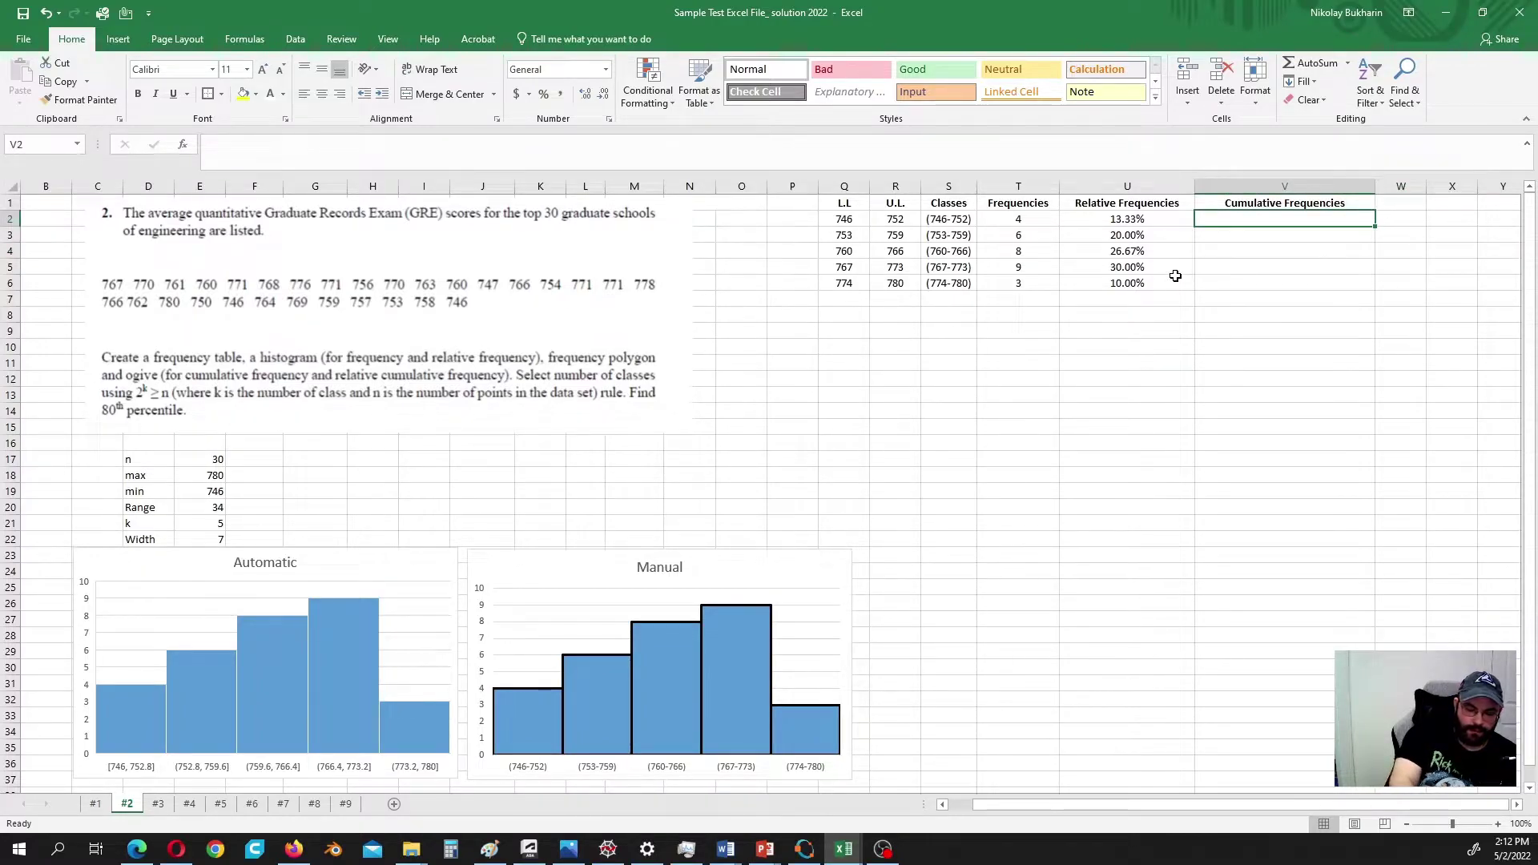
type("4")
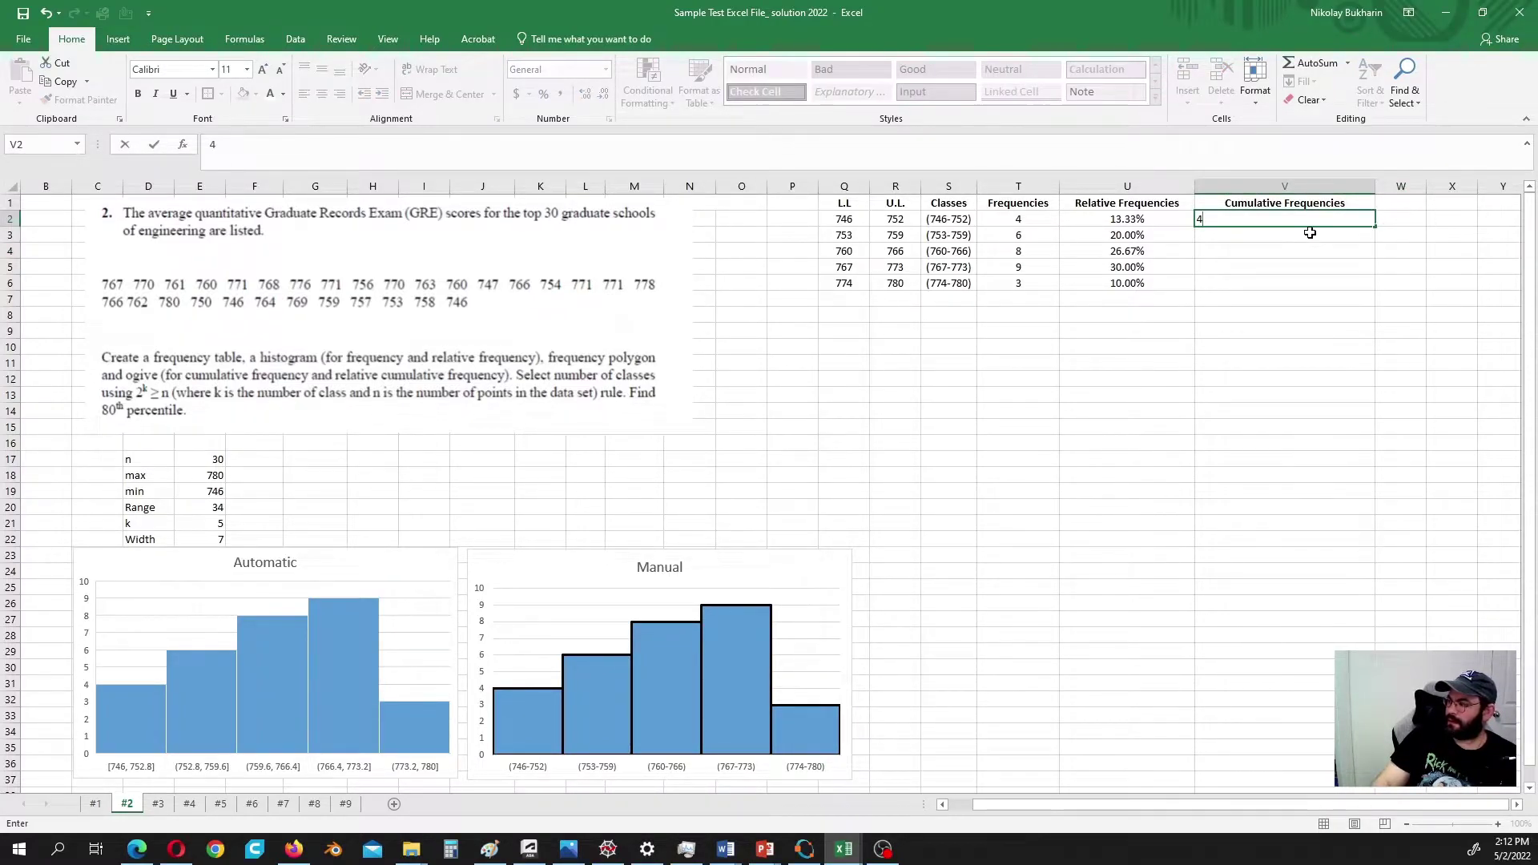
left_click(1308, 232)
type("=")
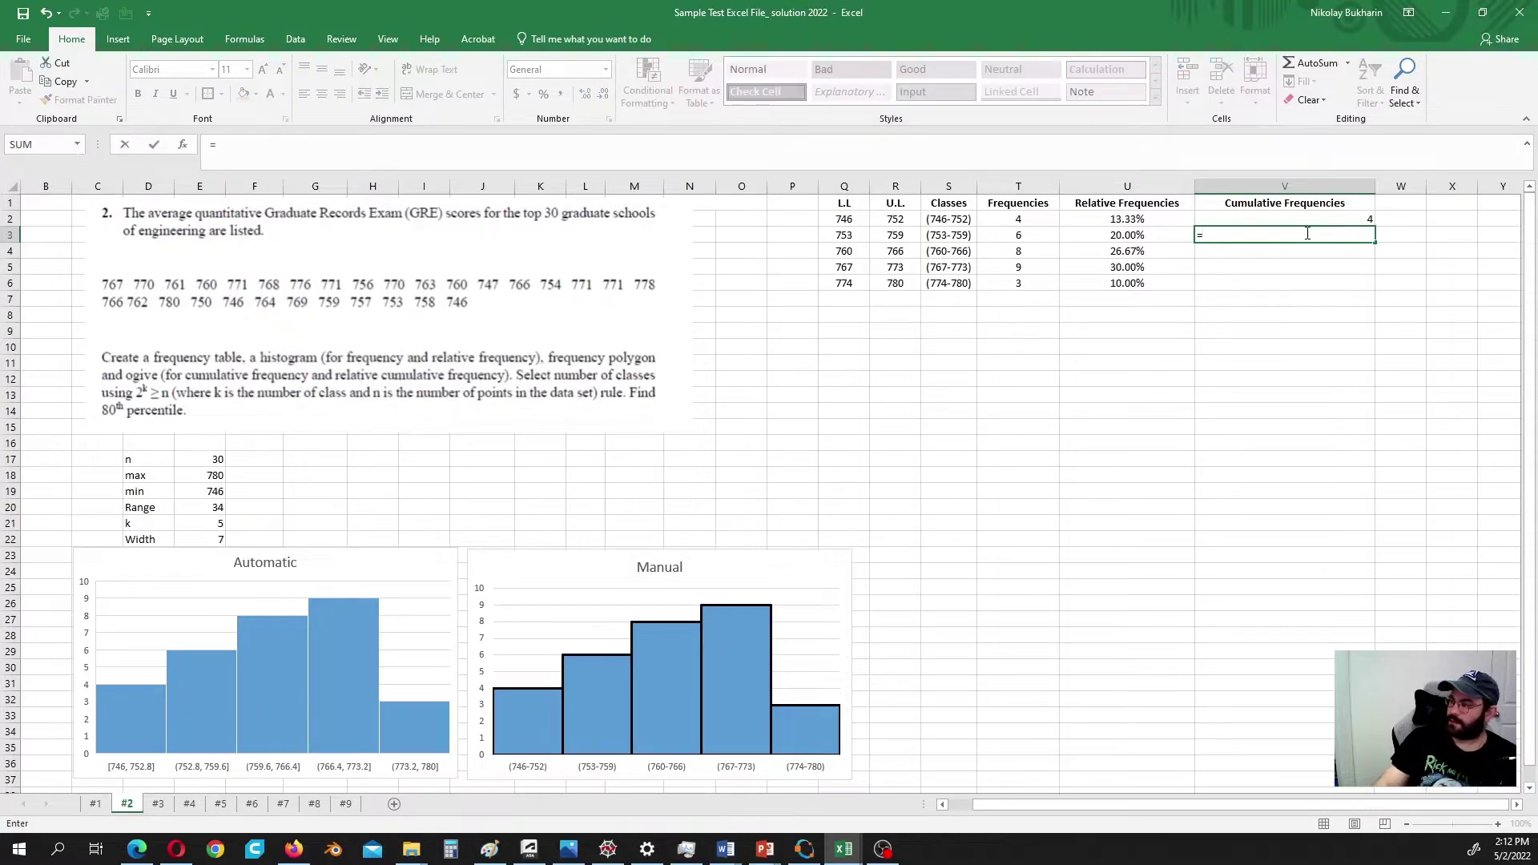
left_click(1350, 219)
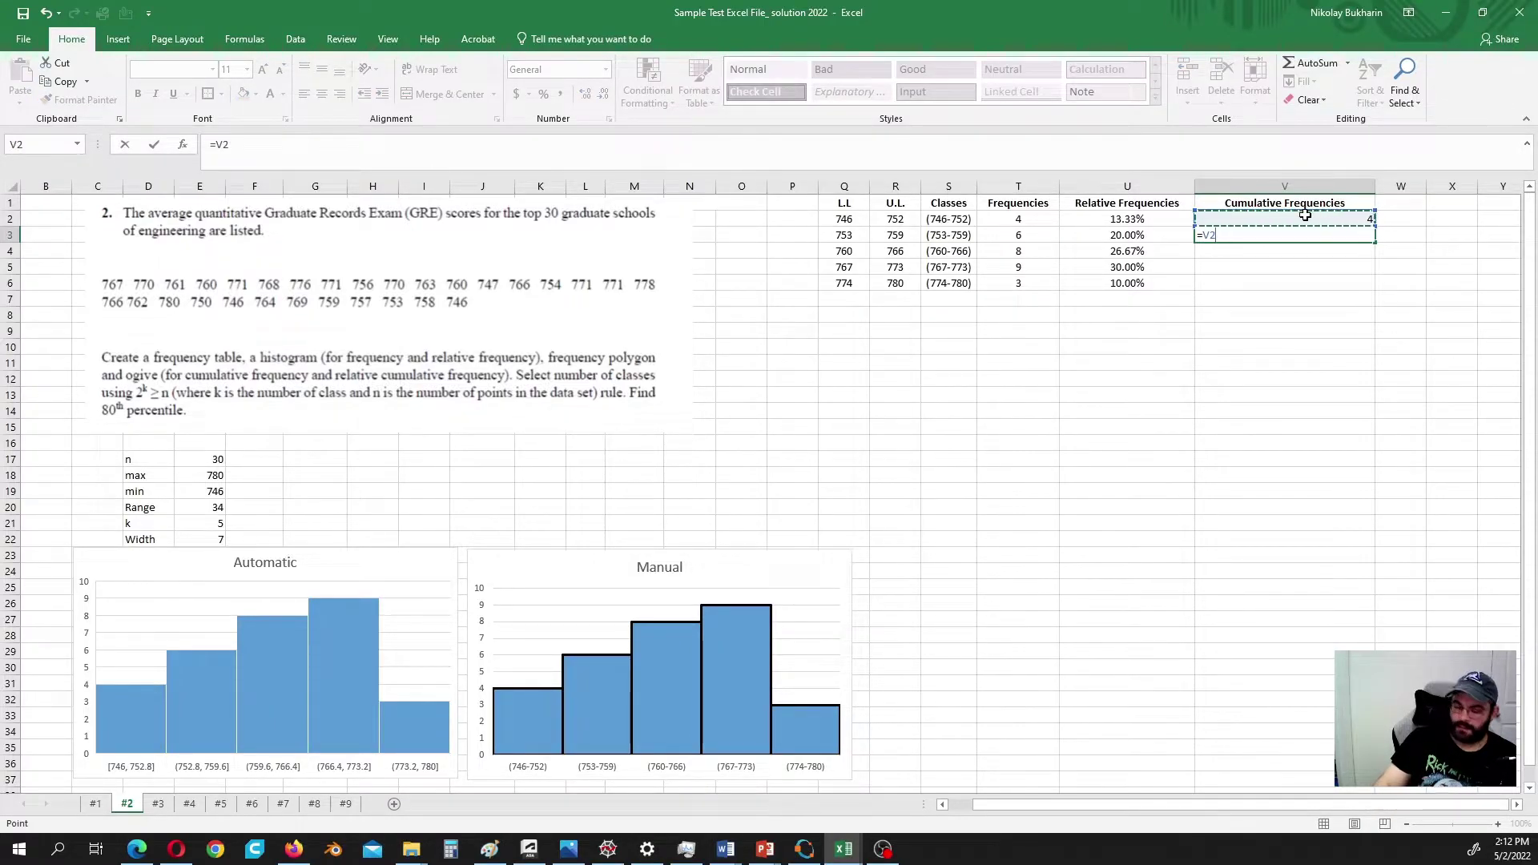
type("+")
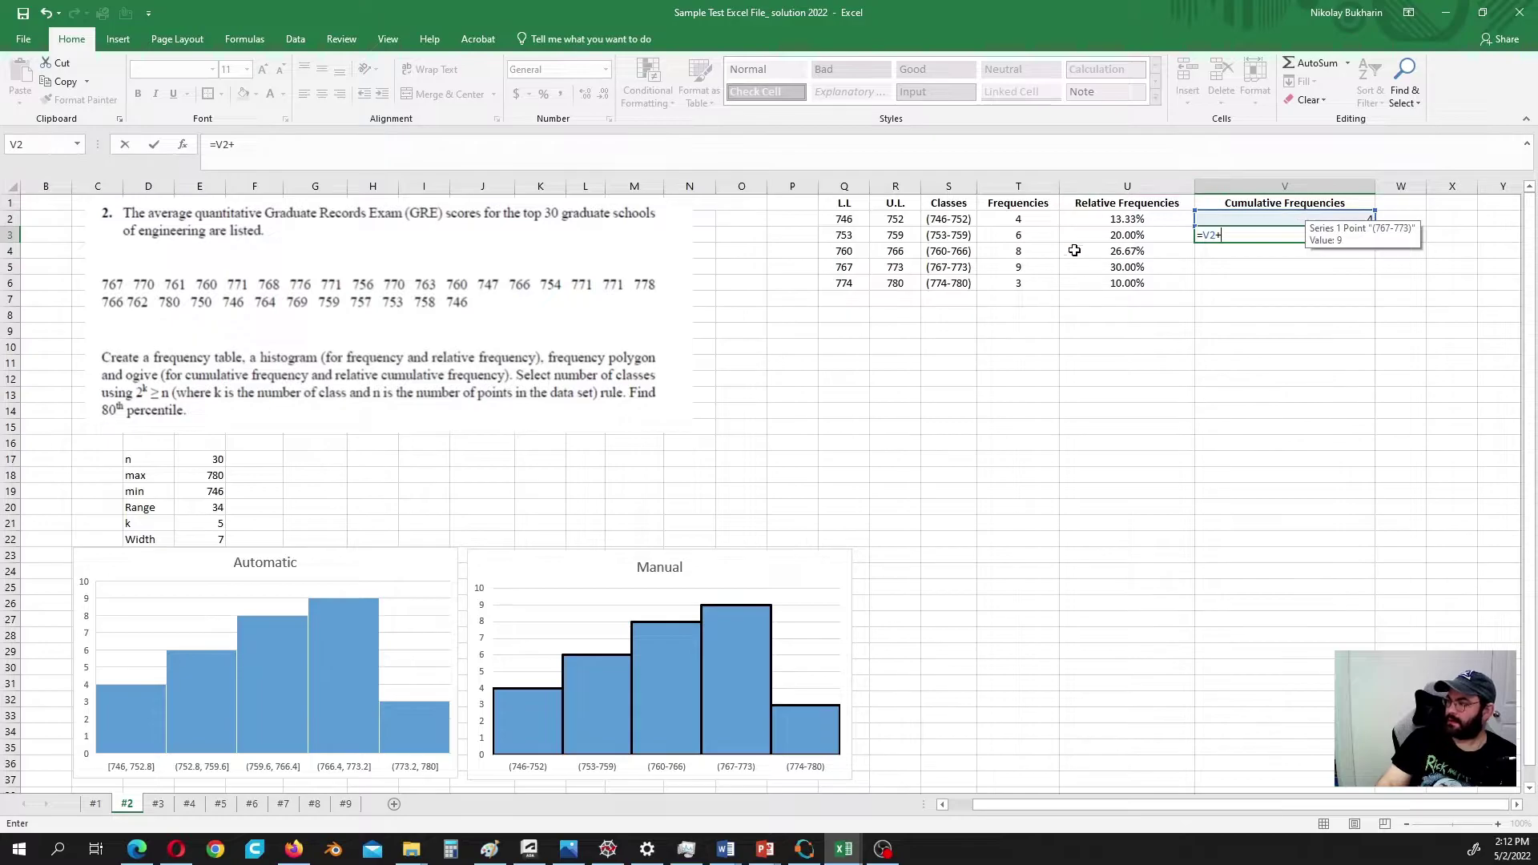
left_click(1020, 236)
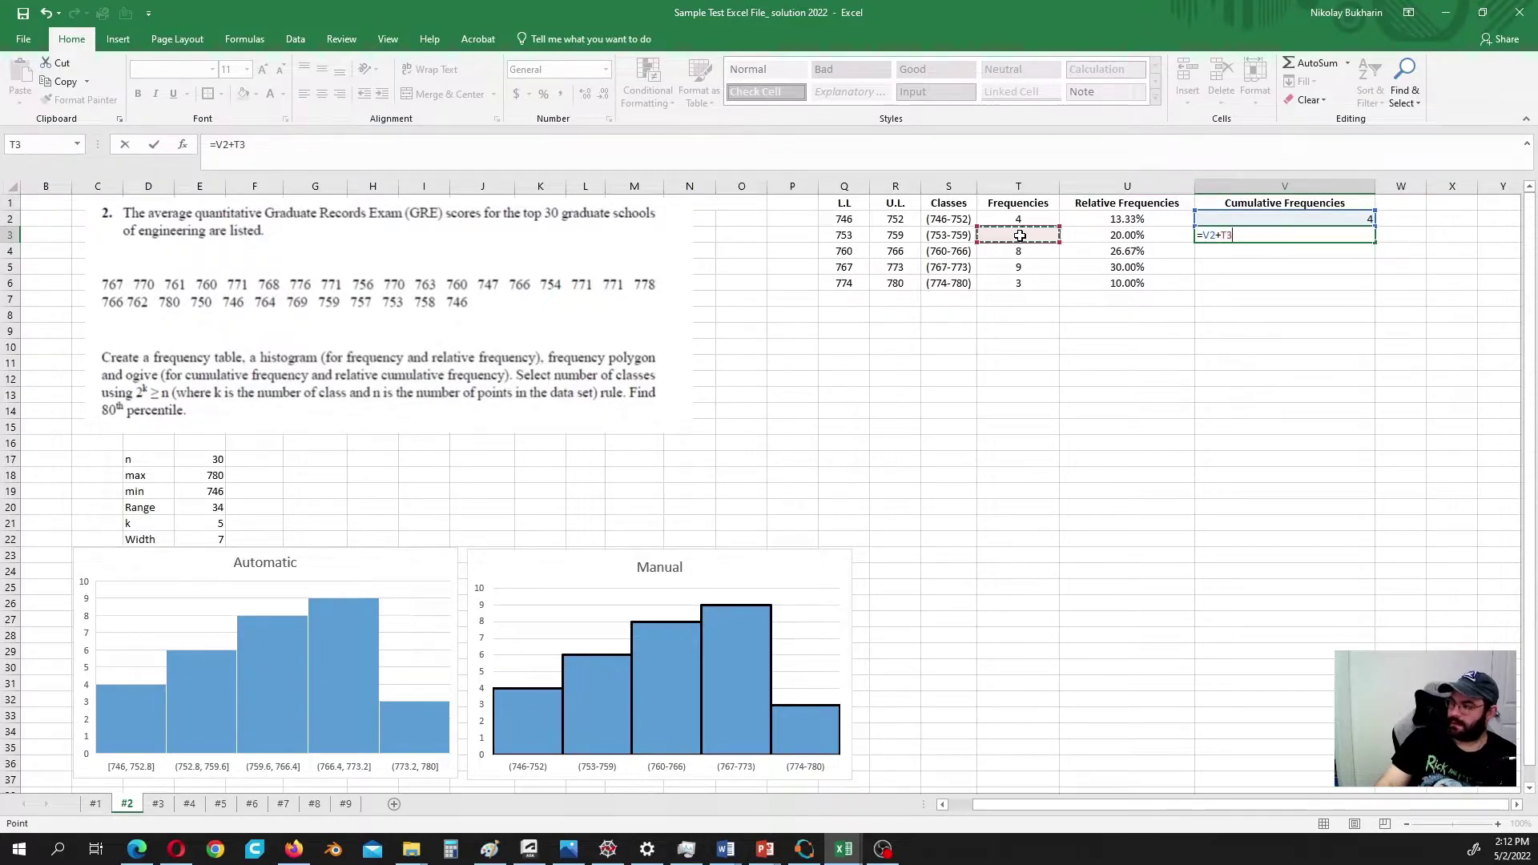
key("Return")
left_click(1334, 236)
double_click(1378, 240)
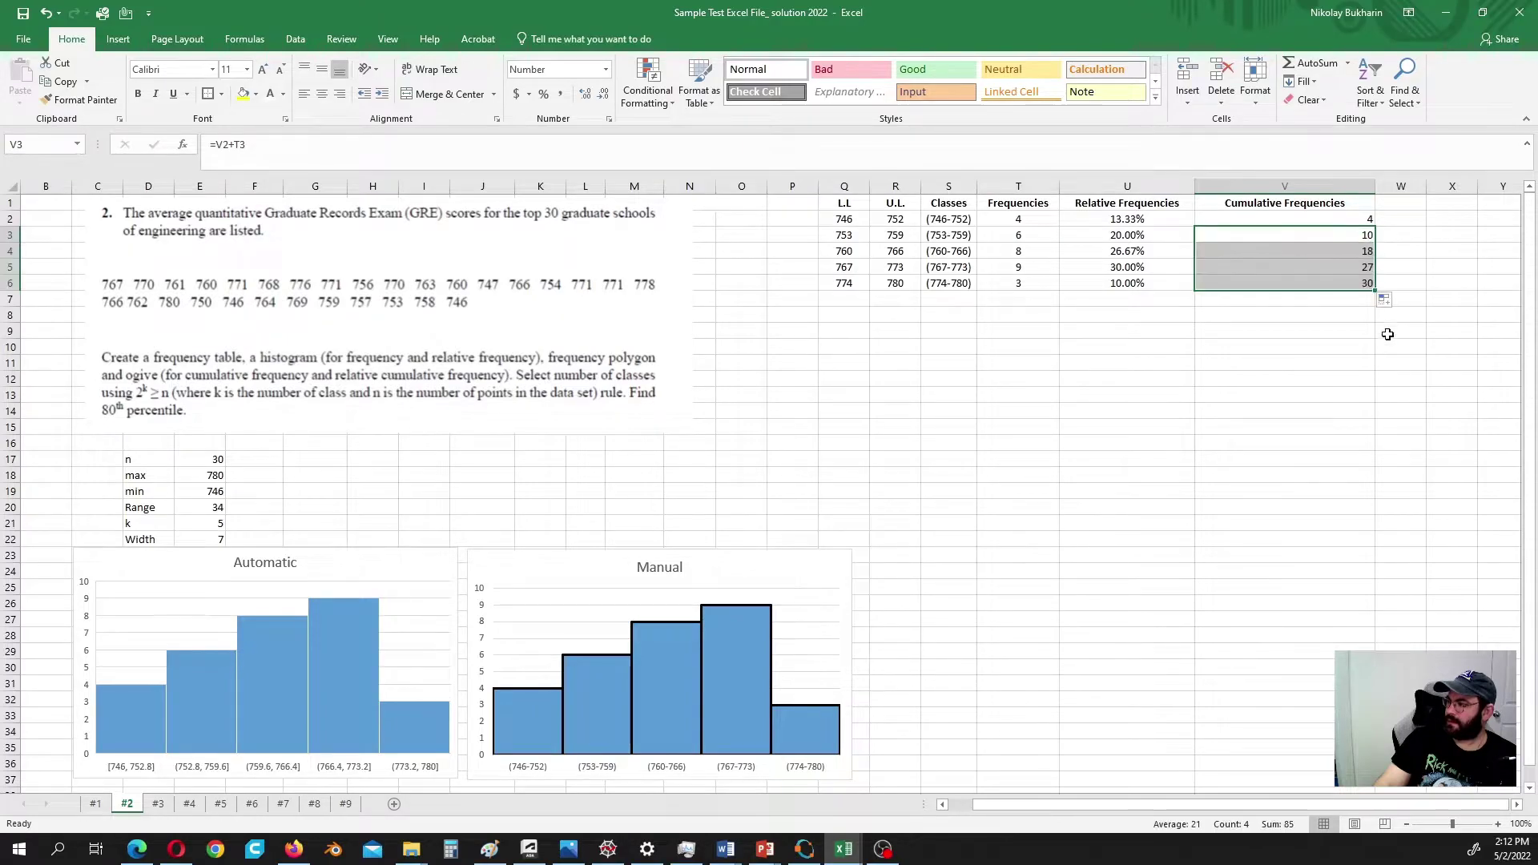
Step: Centre the cumulative column V1:V6
left_click_drag(1303, 203, 1305, 281)
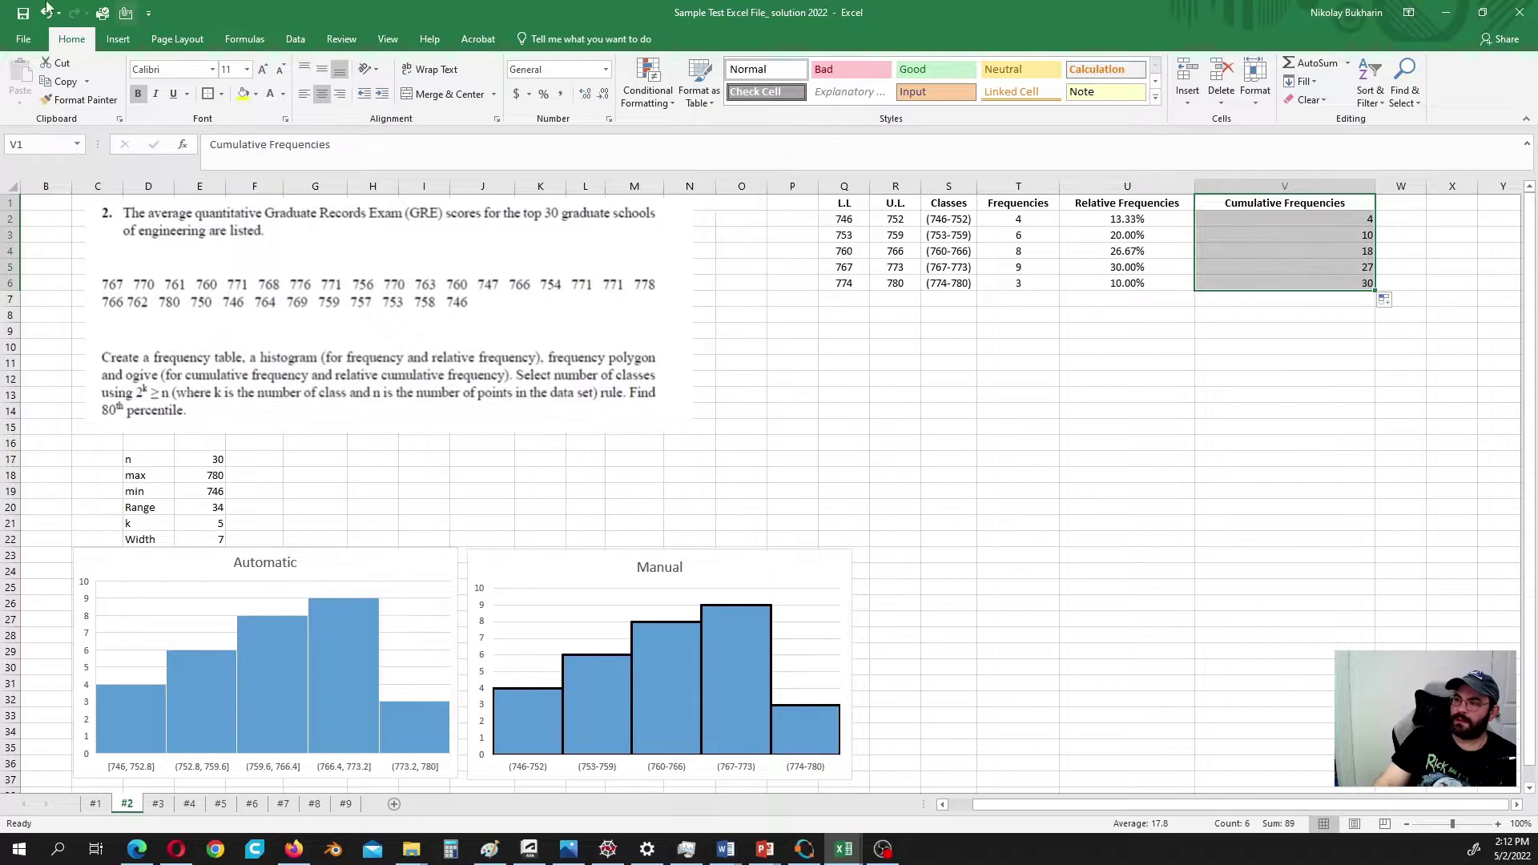
left_click(323, 94)
left_click(323, 94)
left_click(1220, 363)
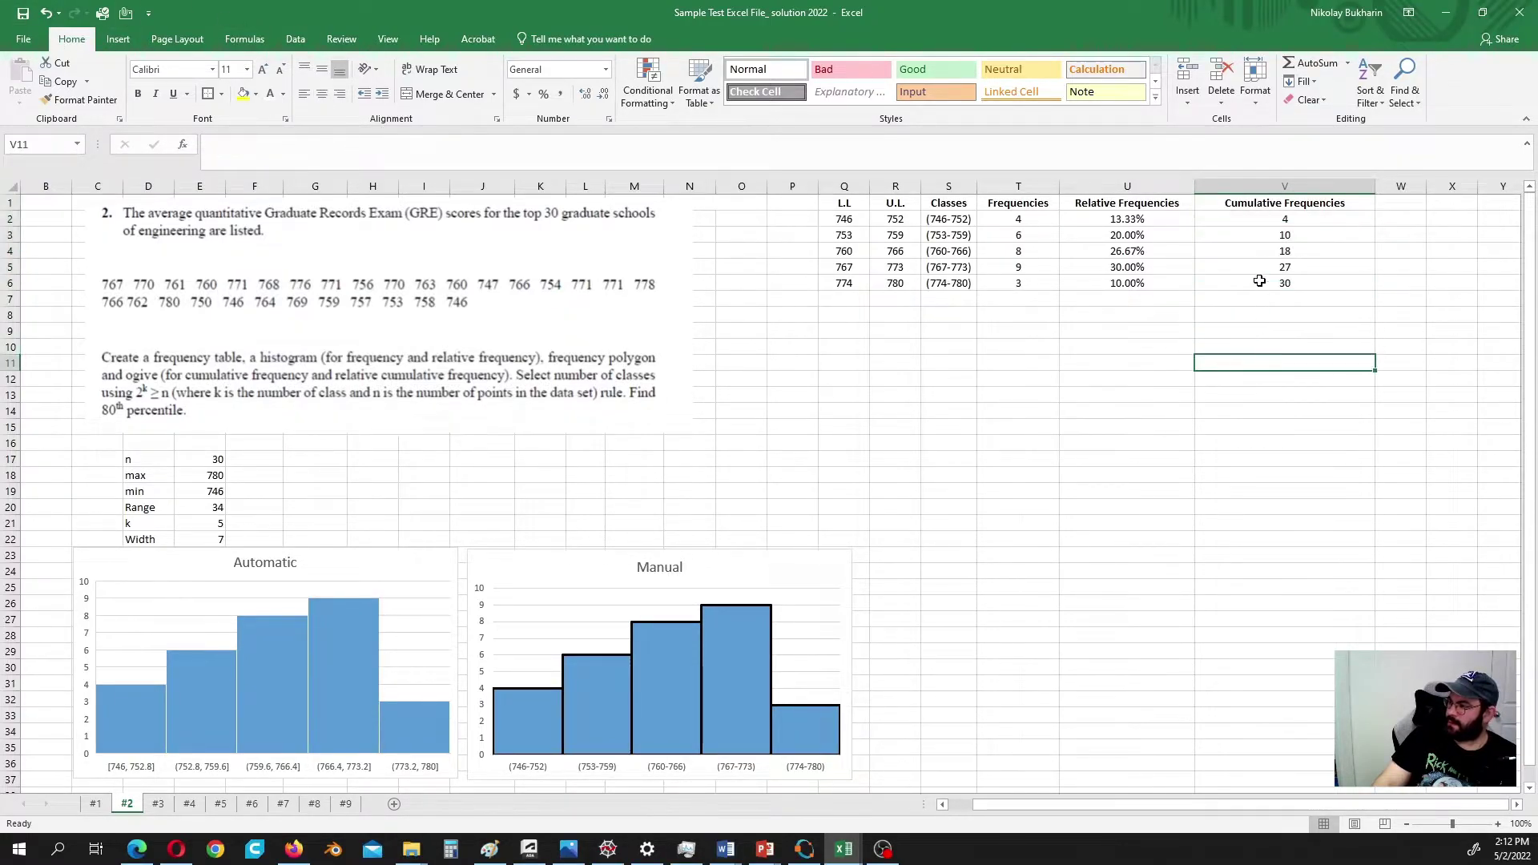
left_click_drag(1264, 219, 1249, 294)
Step: Insert a 2-D line chart of the cumulative frequencies and move it beside the histograms
left_click(128, 41)
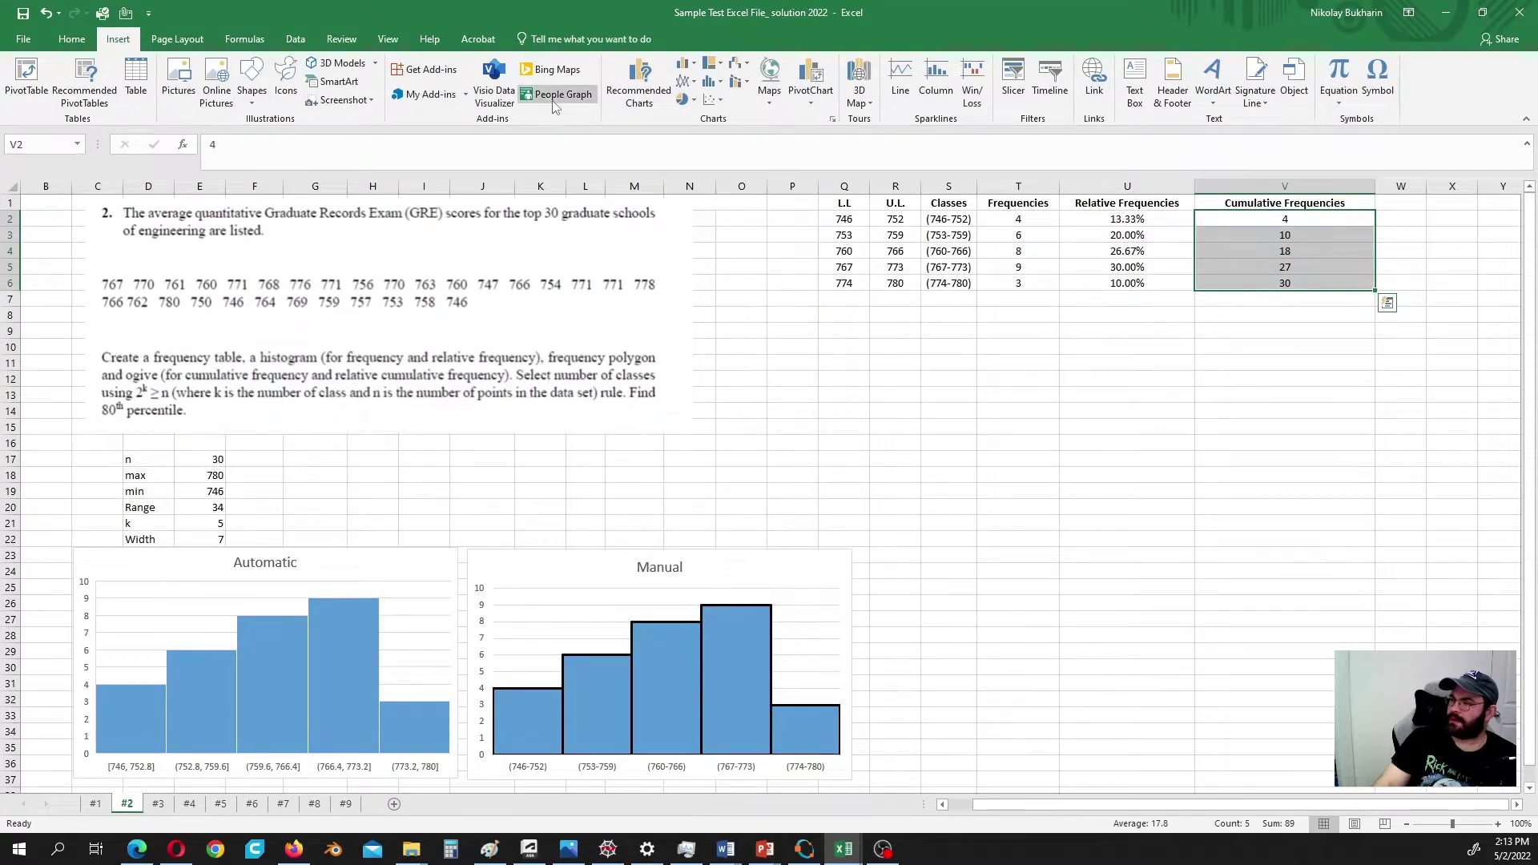
left_click(691, 82)
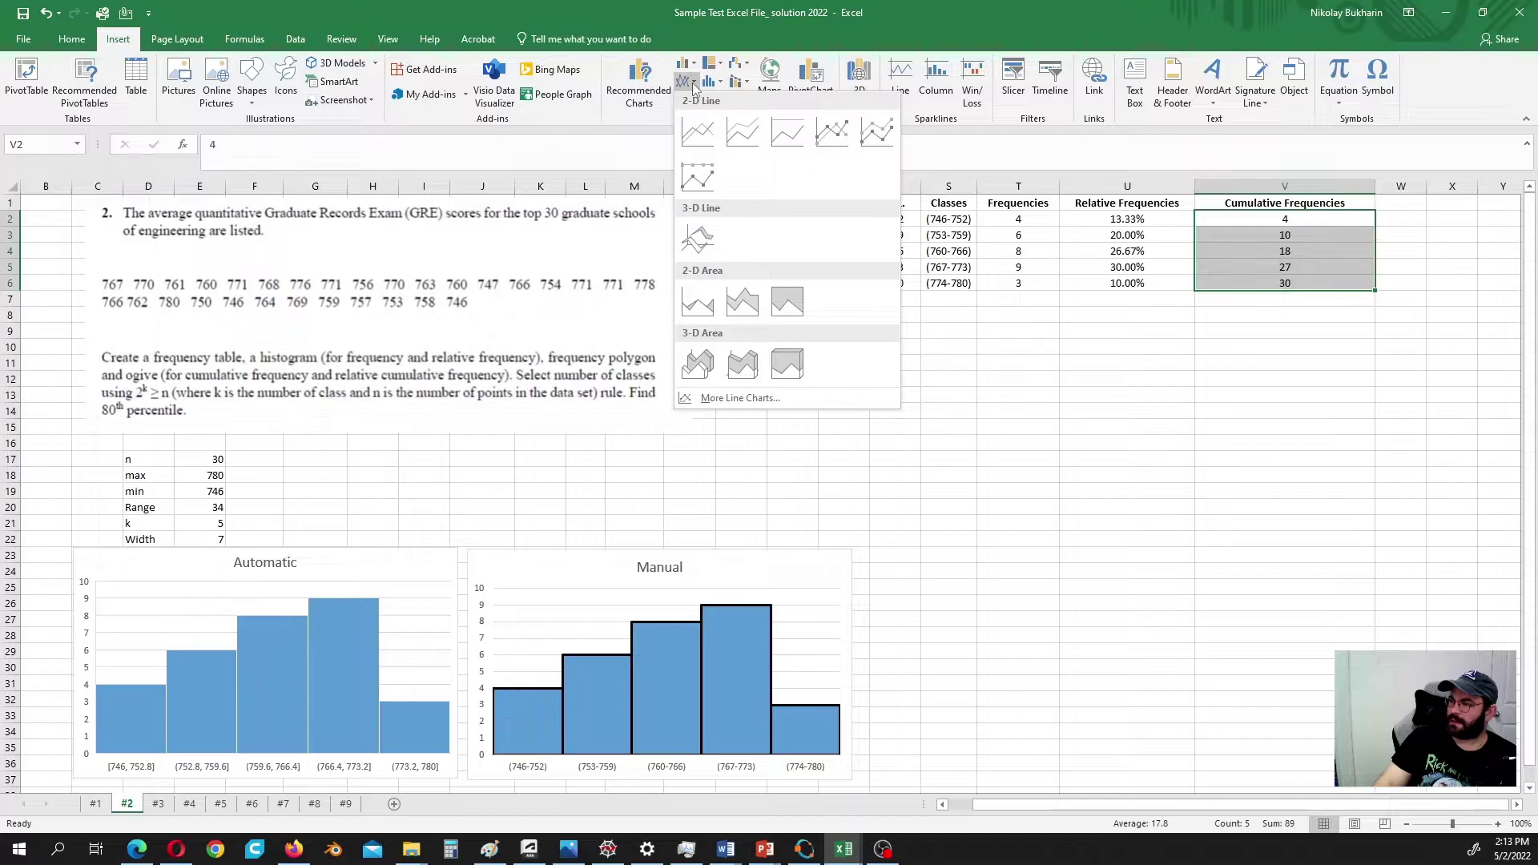
left_click(702, 135)
left_click_drag(879, 405, 1174, 565)
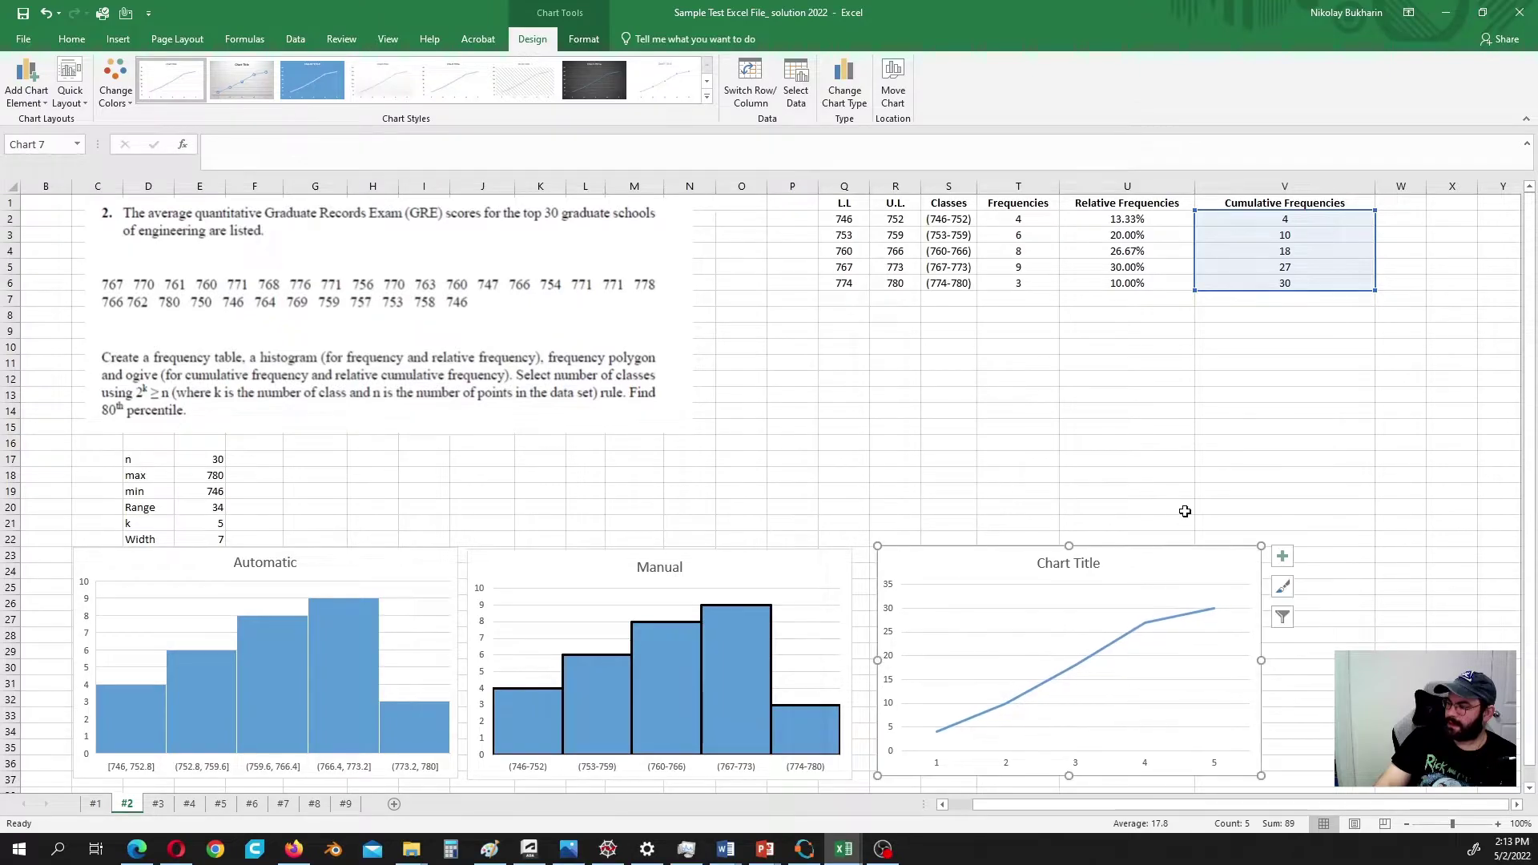
scroll(1186, 508, "down", 1)
scroll(1186, 508, "down", 2)
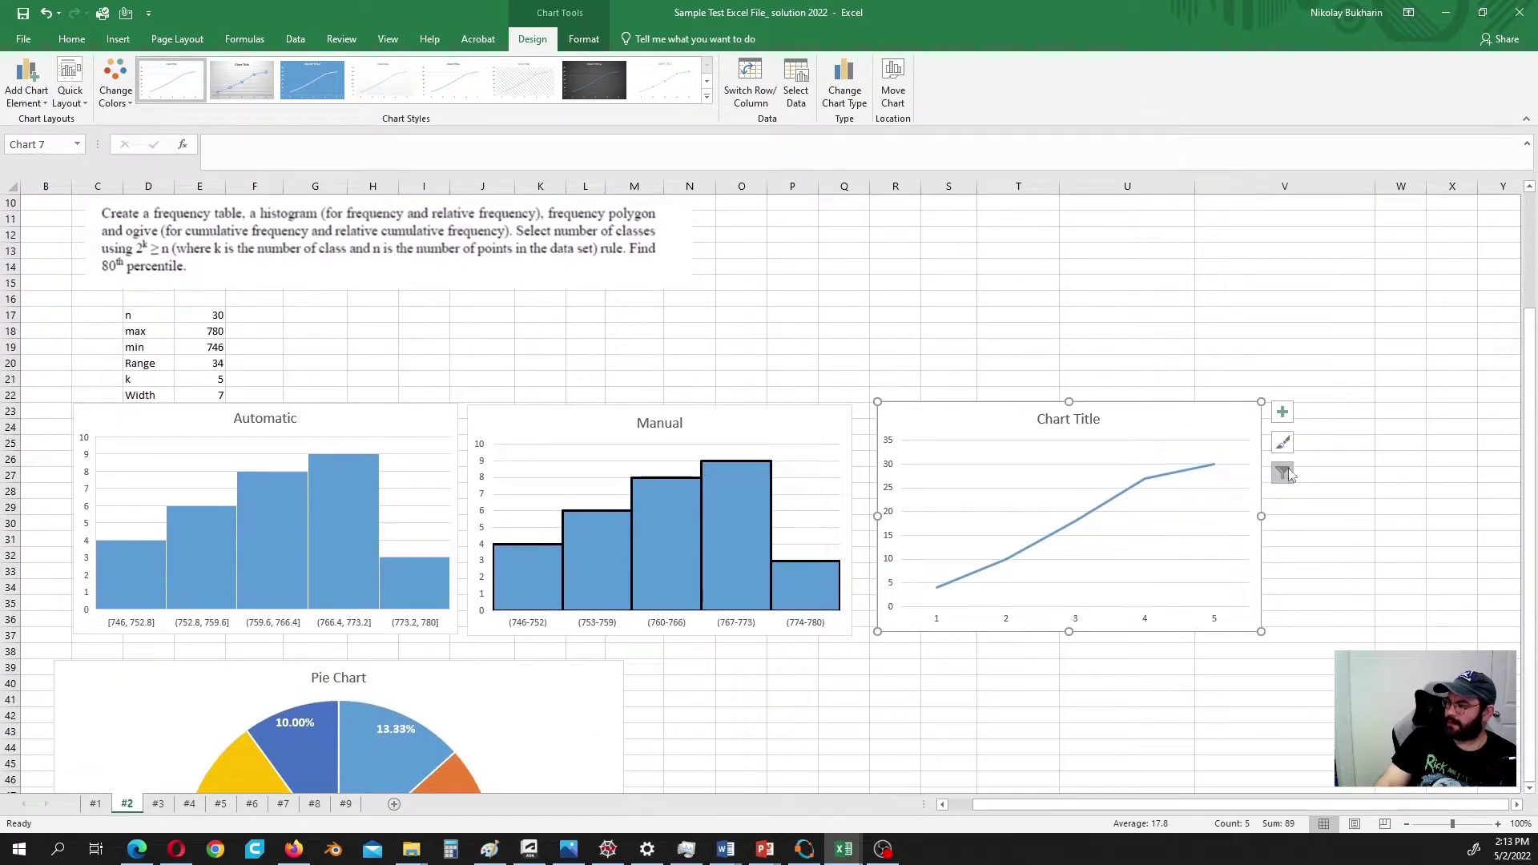
Step: Apply a blue-filled chart style with data labels and title the chart 'OGIVE'
left_click(1283, 444)
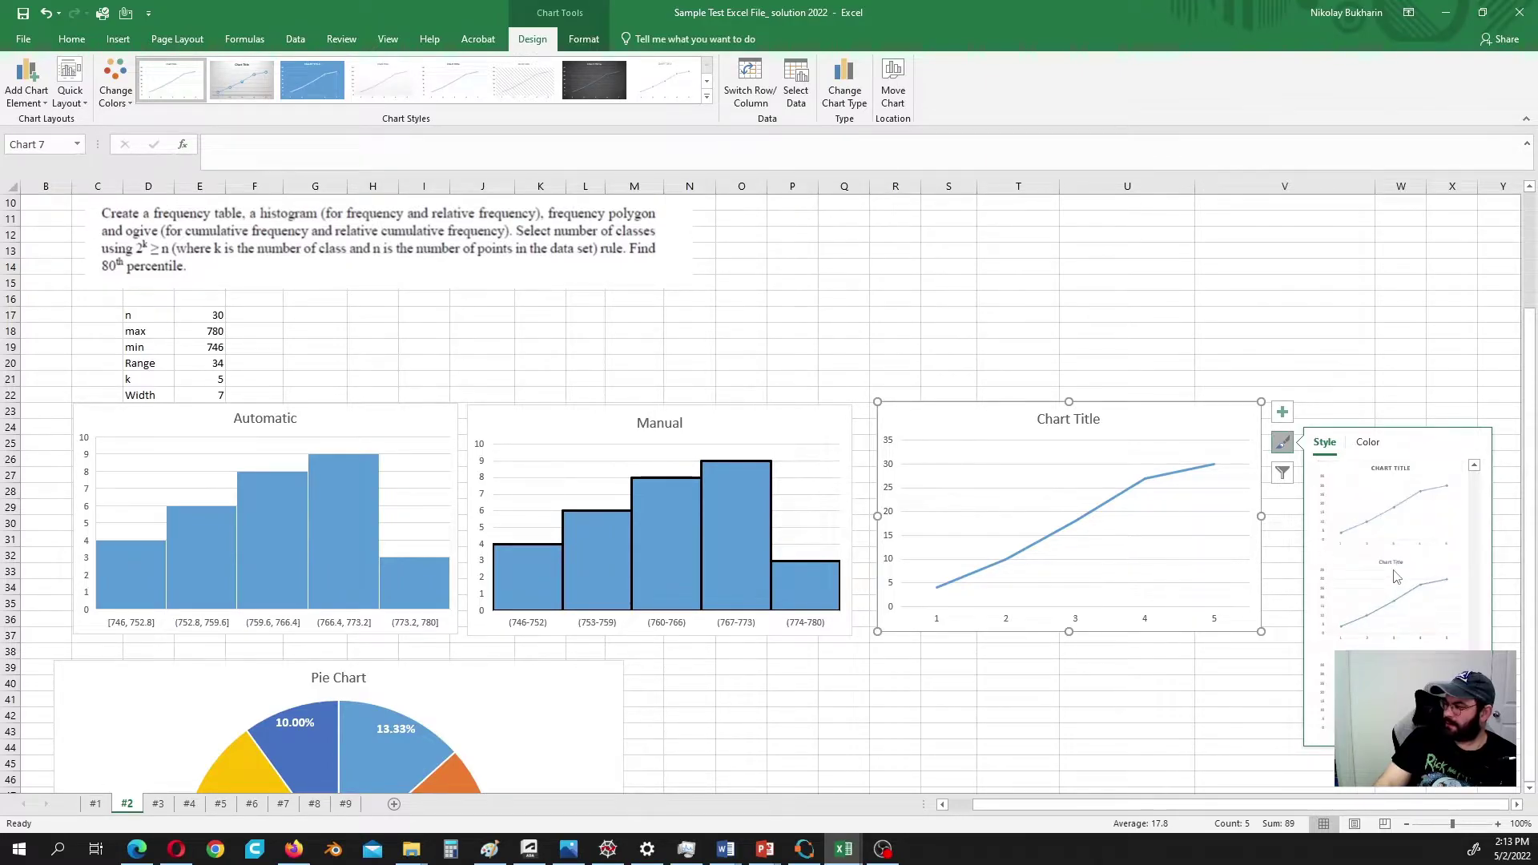
scroll(1399, 575, "down", 3)
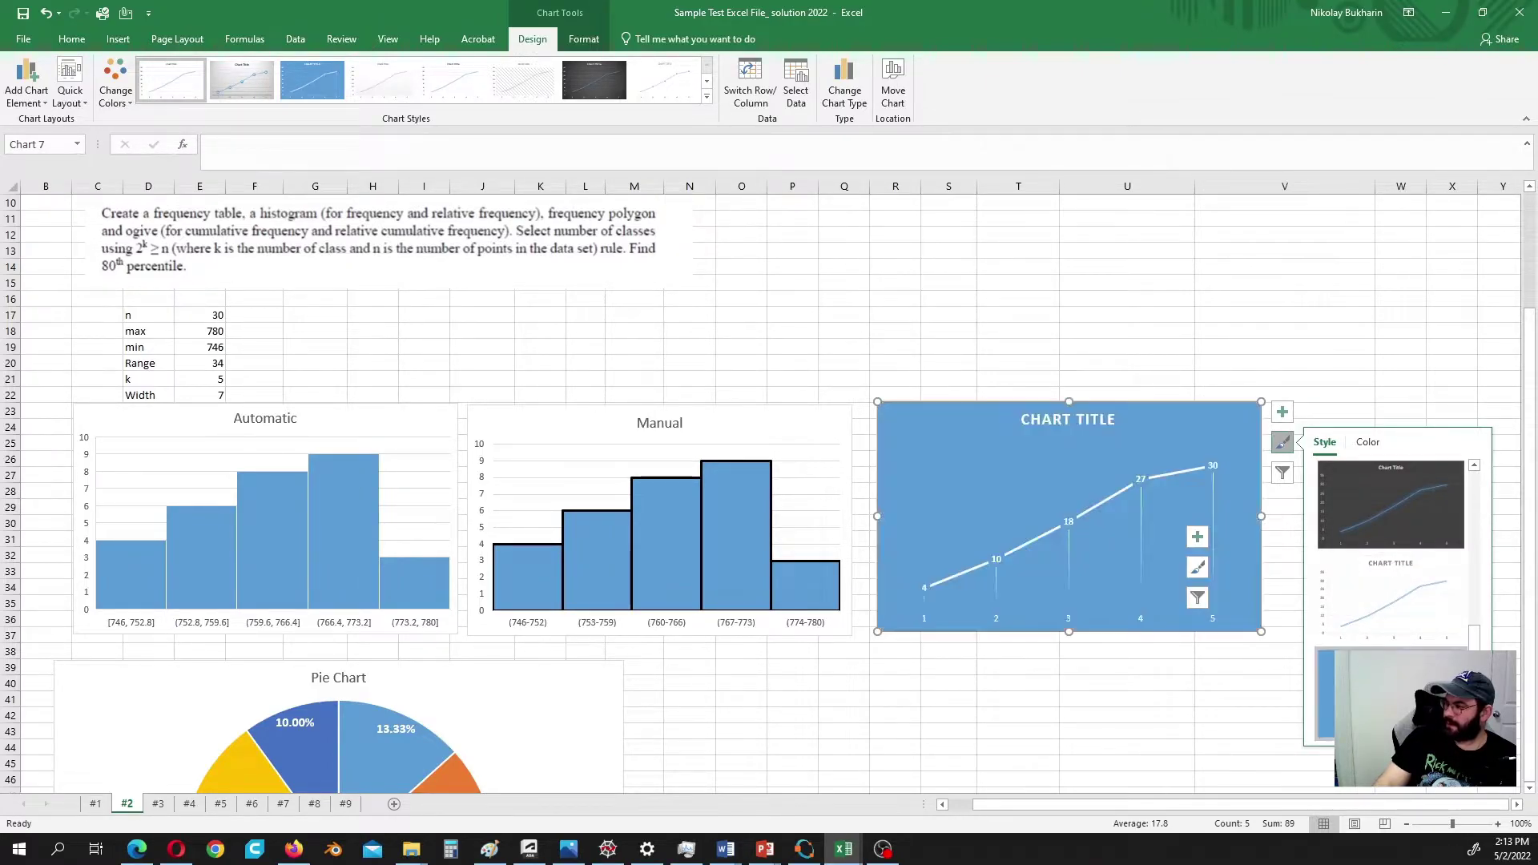
left_click(1394, 693)
left_click(1063, 420)
triple_click(1062, 420)
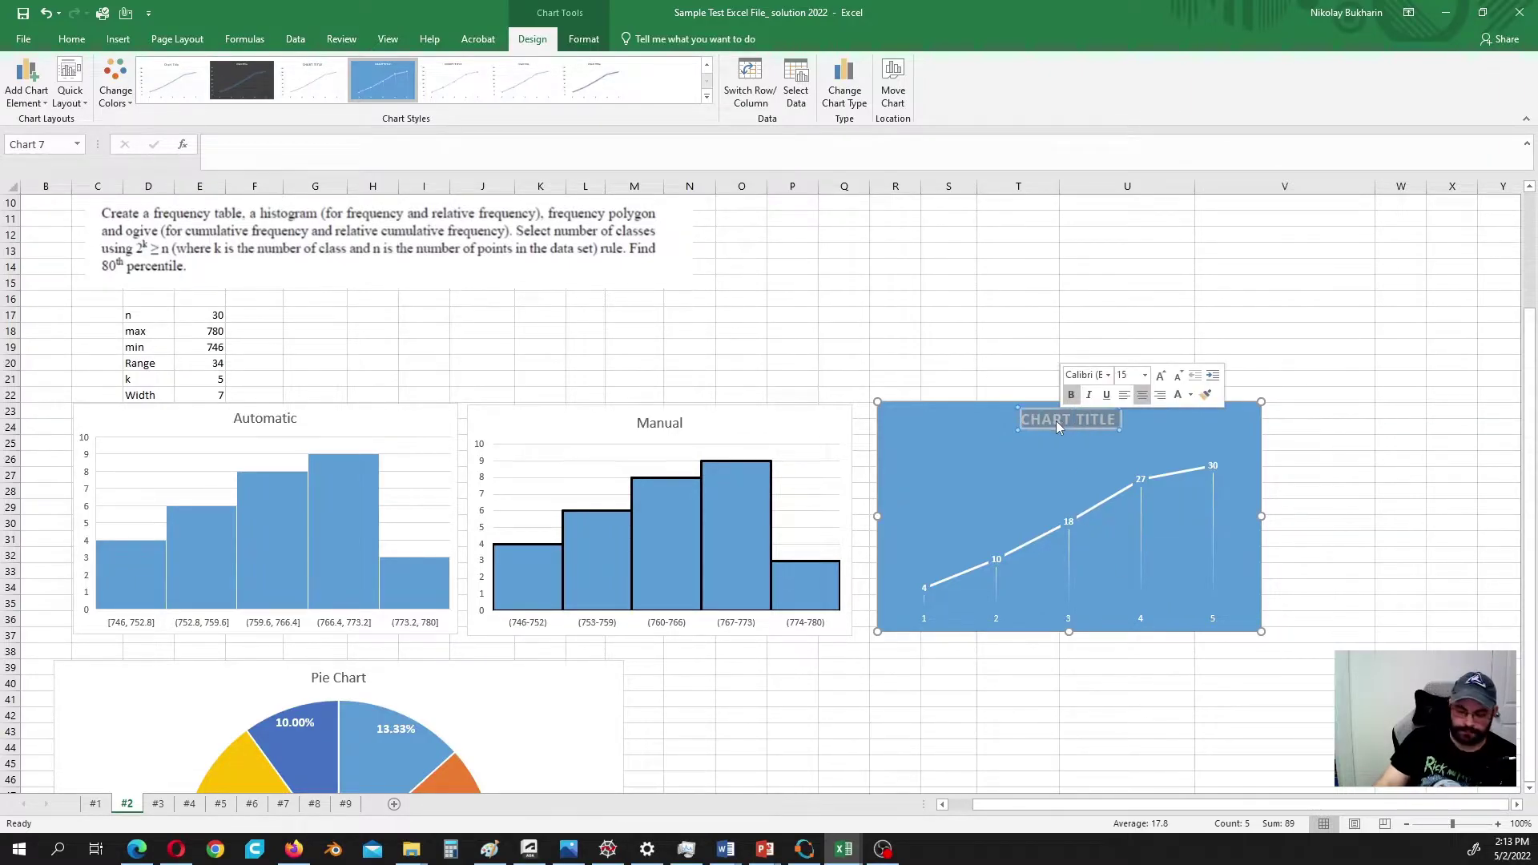
type("OGIVE")
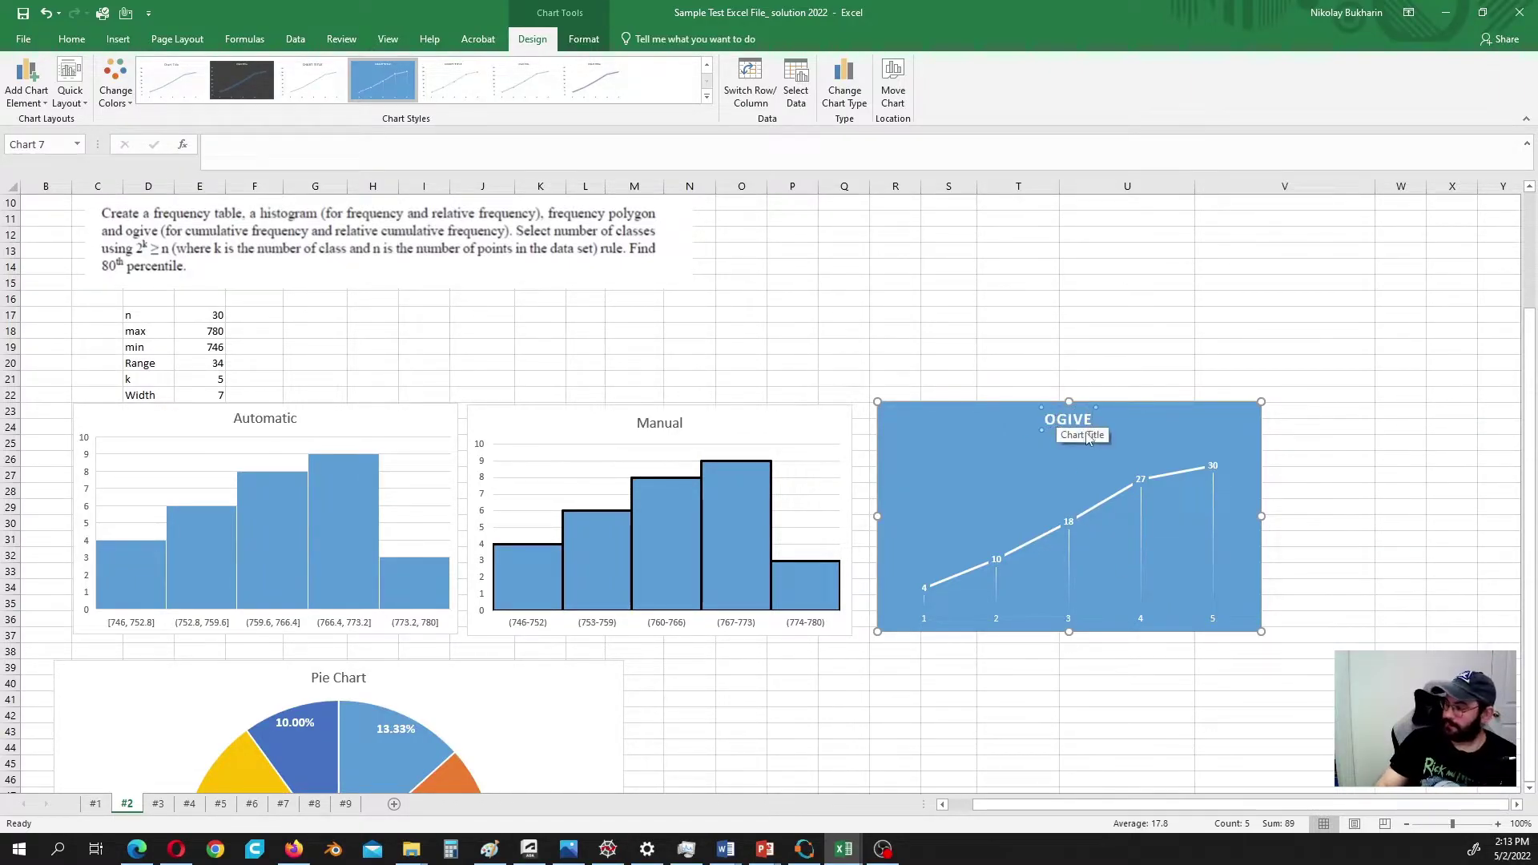
left_click(931, 606)
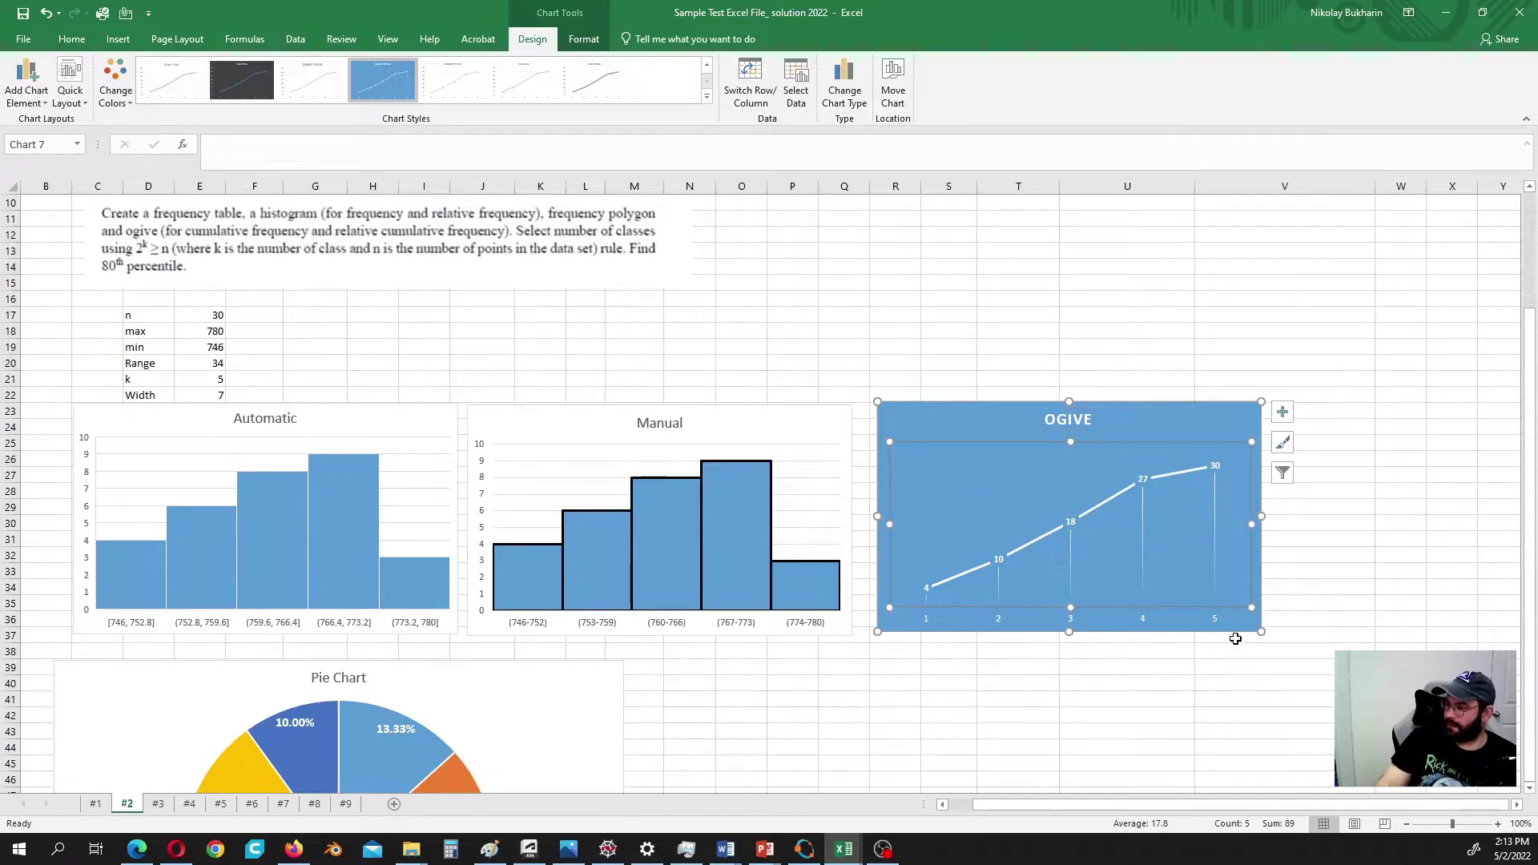
Step: Use the upper class limits in R2:R6 (752 to 780) as the OGIVE's horizontal axis labels
right_click(948, 431)
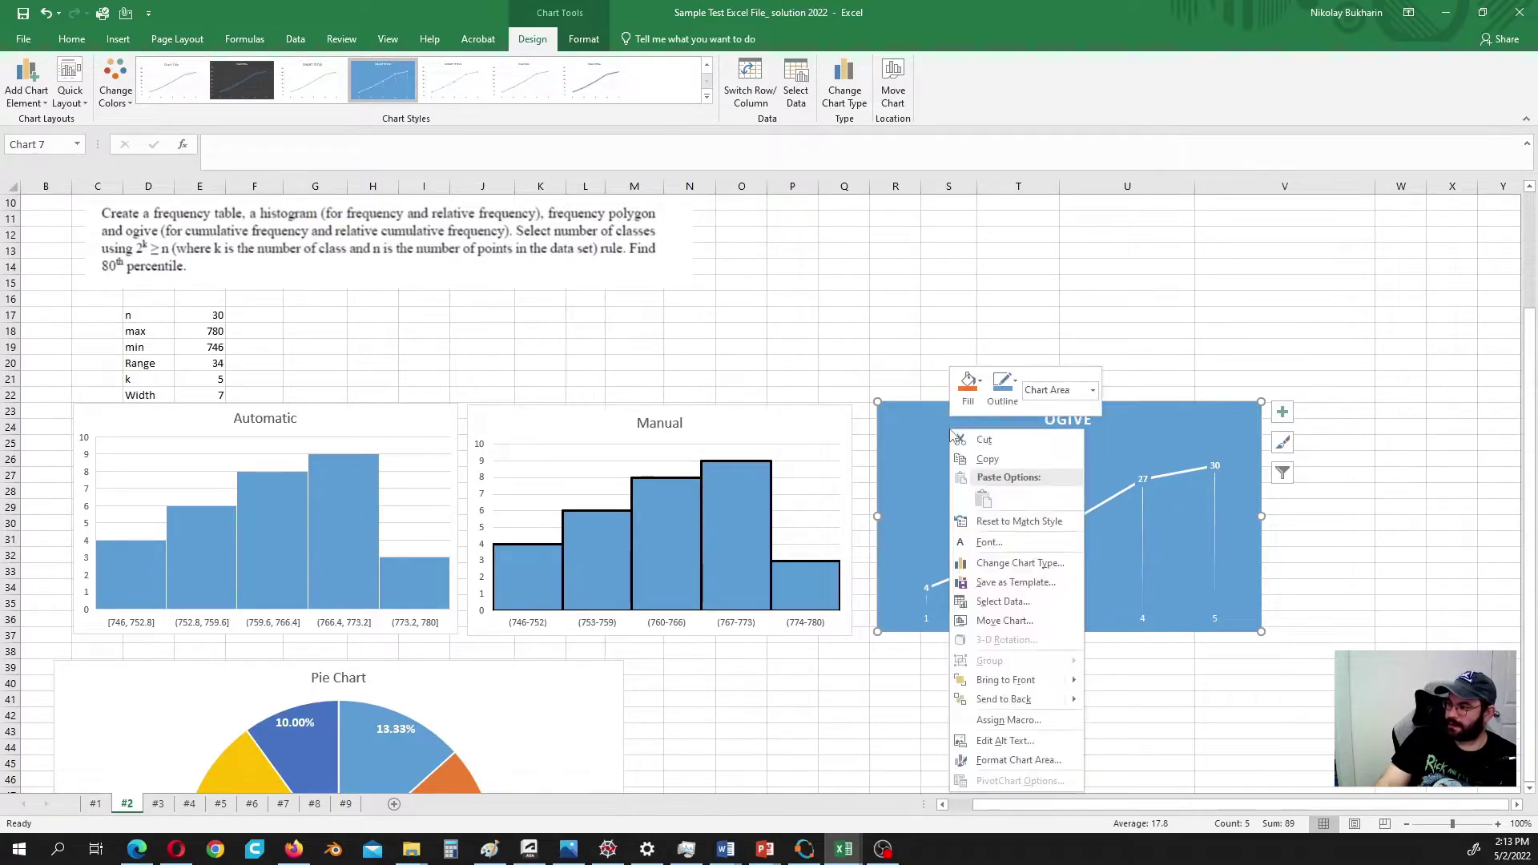
left_click(989, 602)
left_click(713, 443)
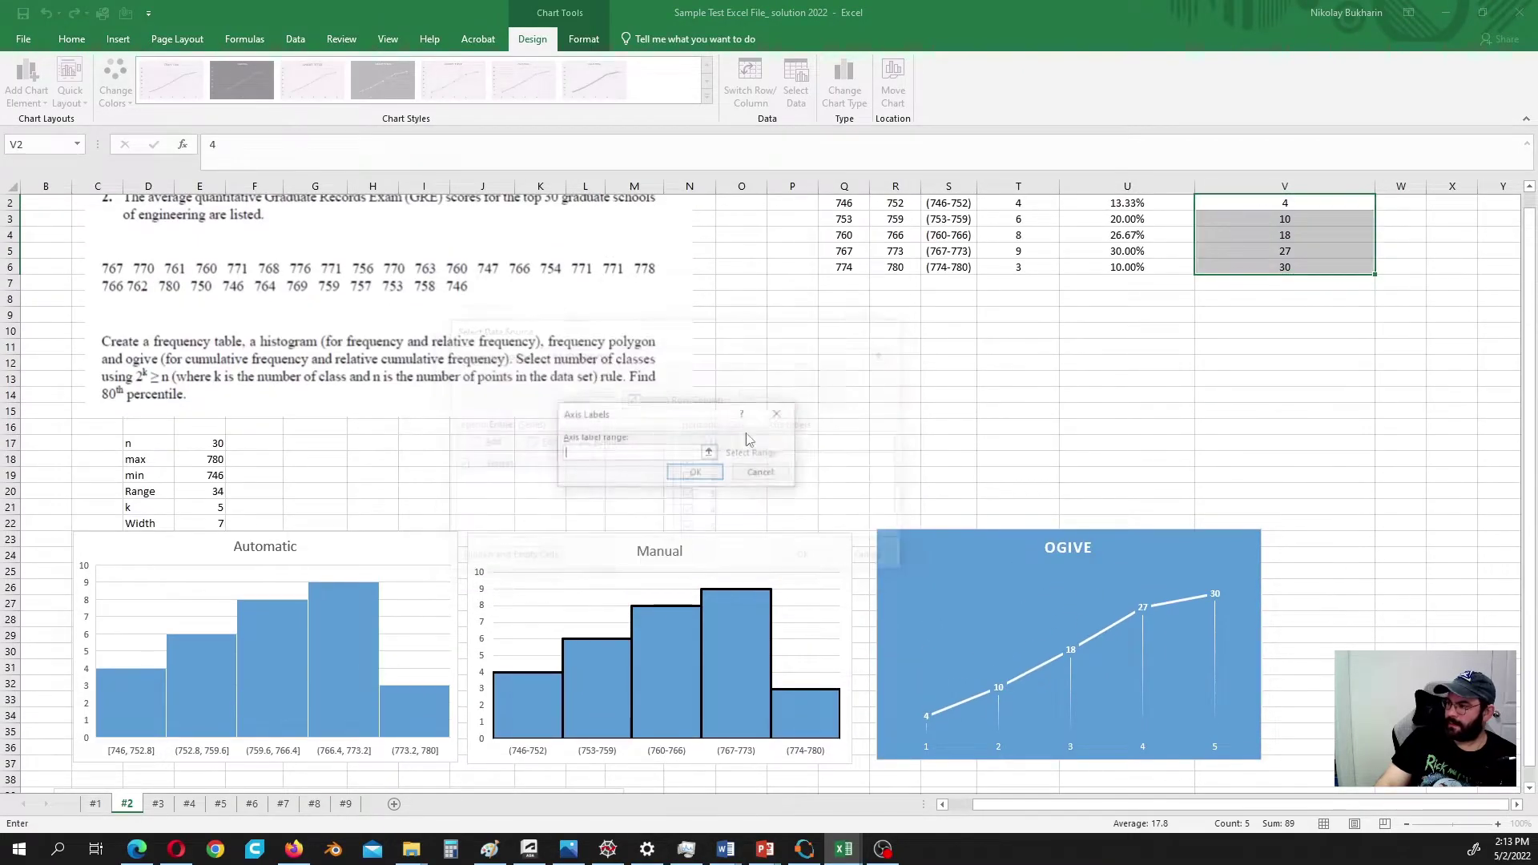
left_click_drag(901, 219, 895, 285)
left_click(715, 478)
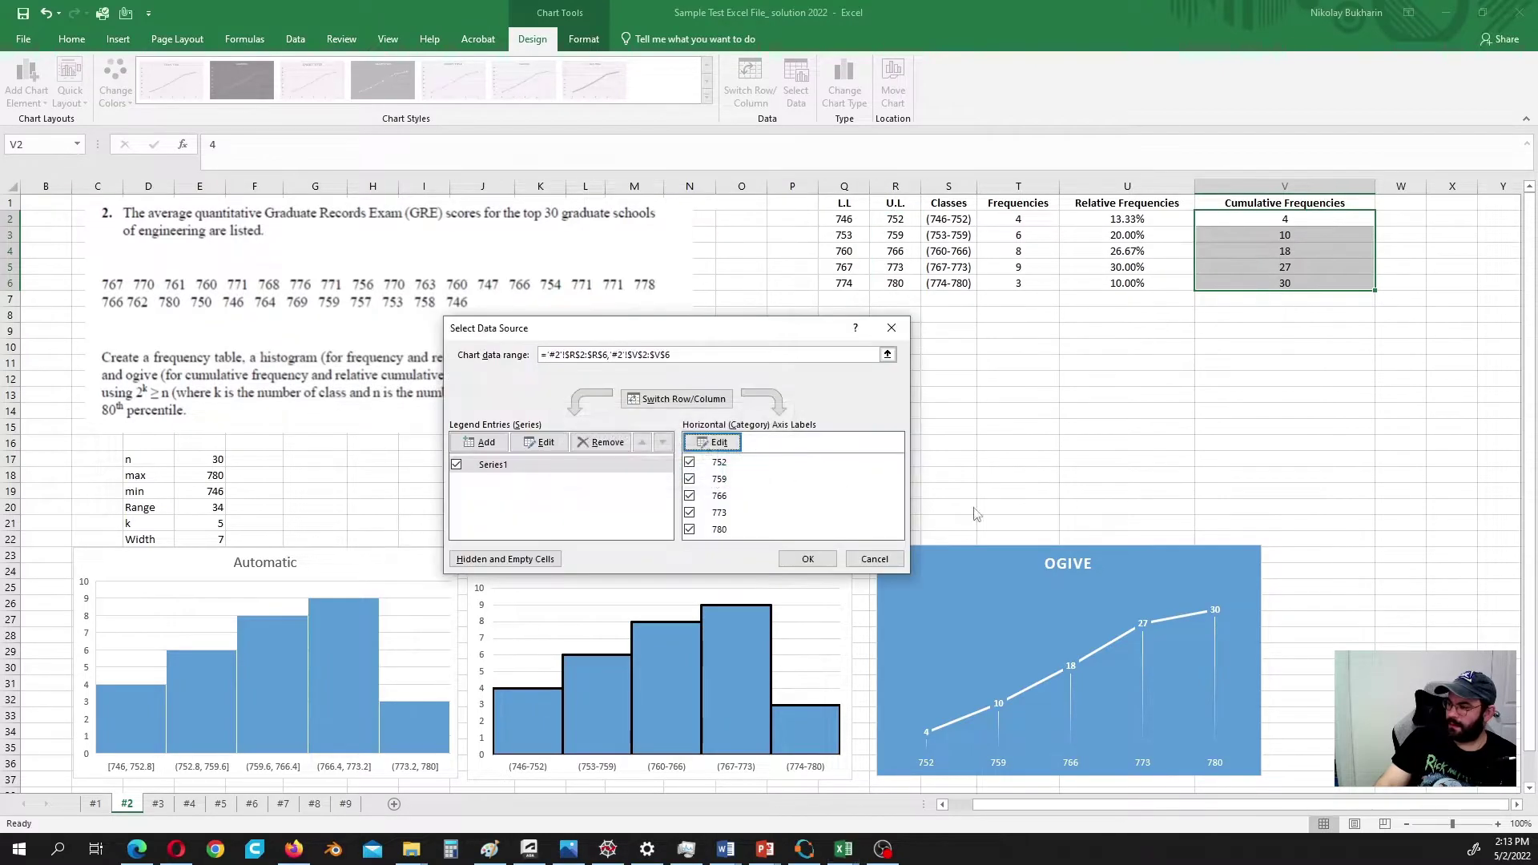
left_click(807, 559)
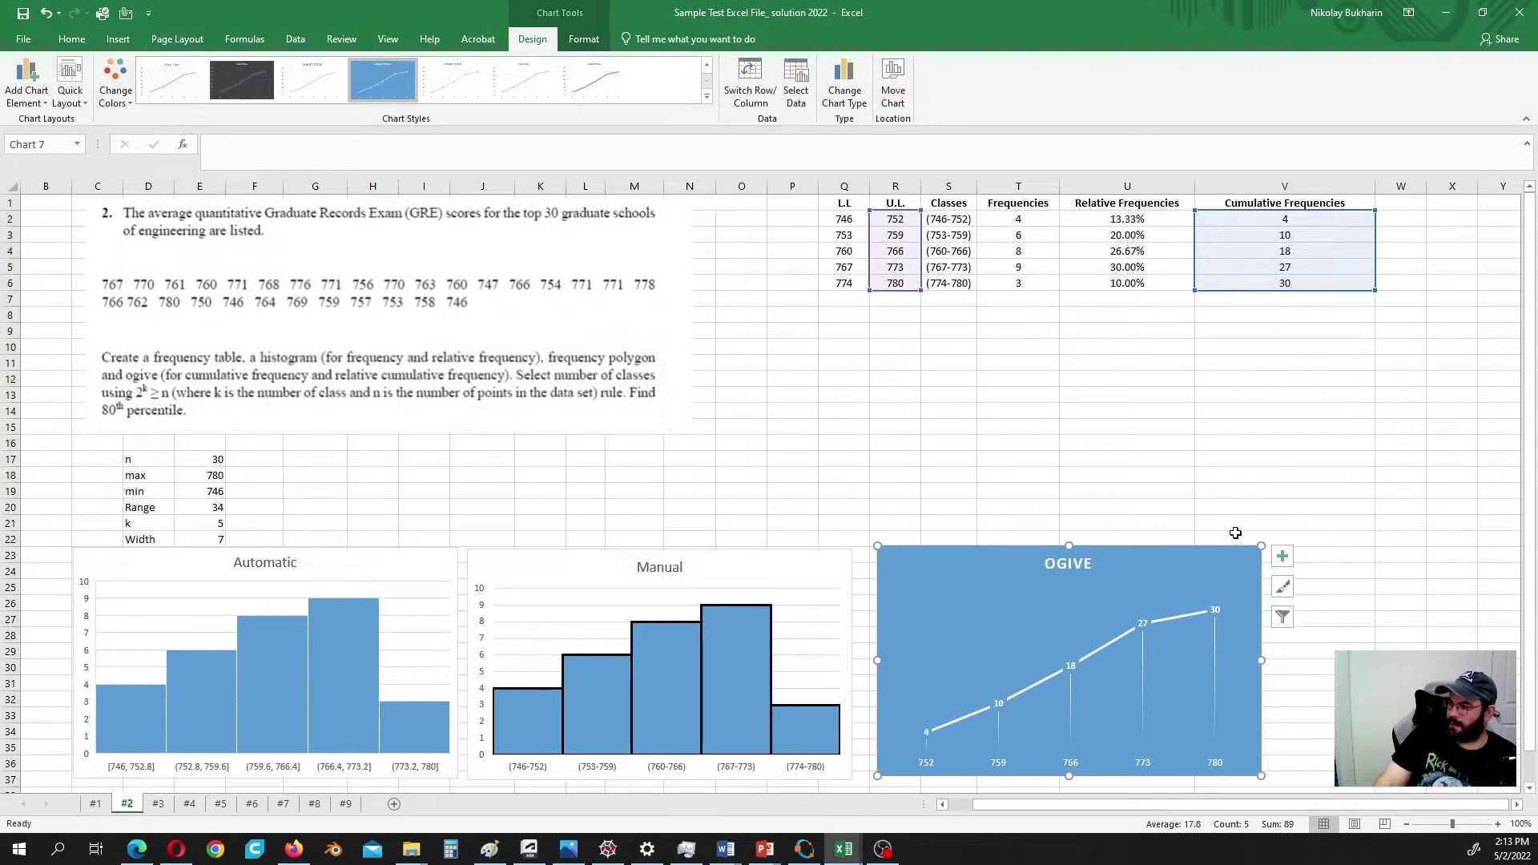
scroll(1083, 582, "down", 2)
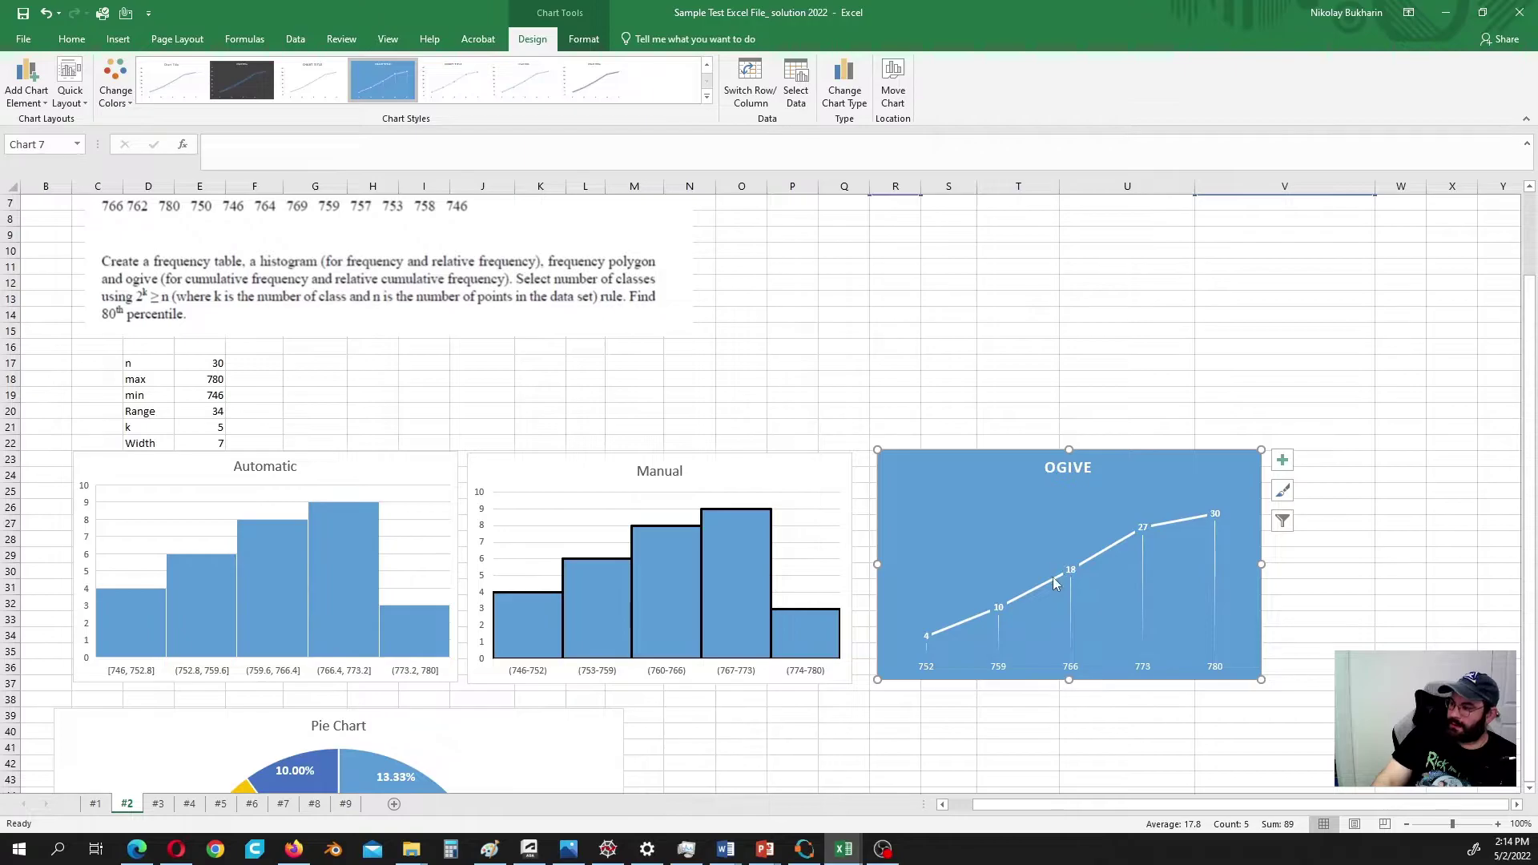
mouse_move(1054, 583)
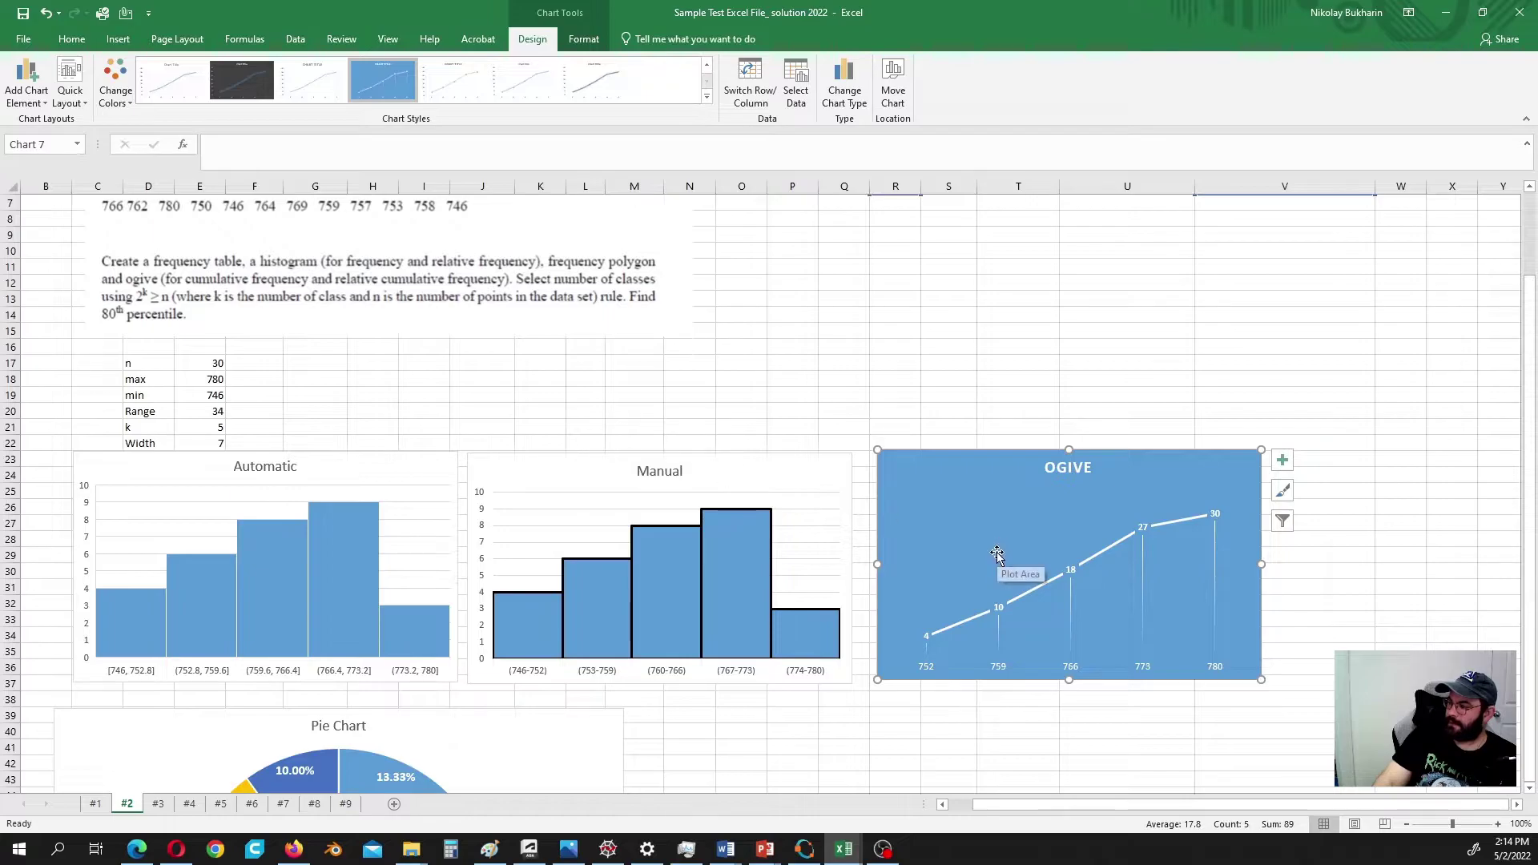
scroll(999, 571, "up", 2)
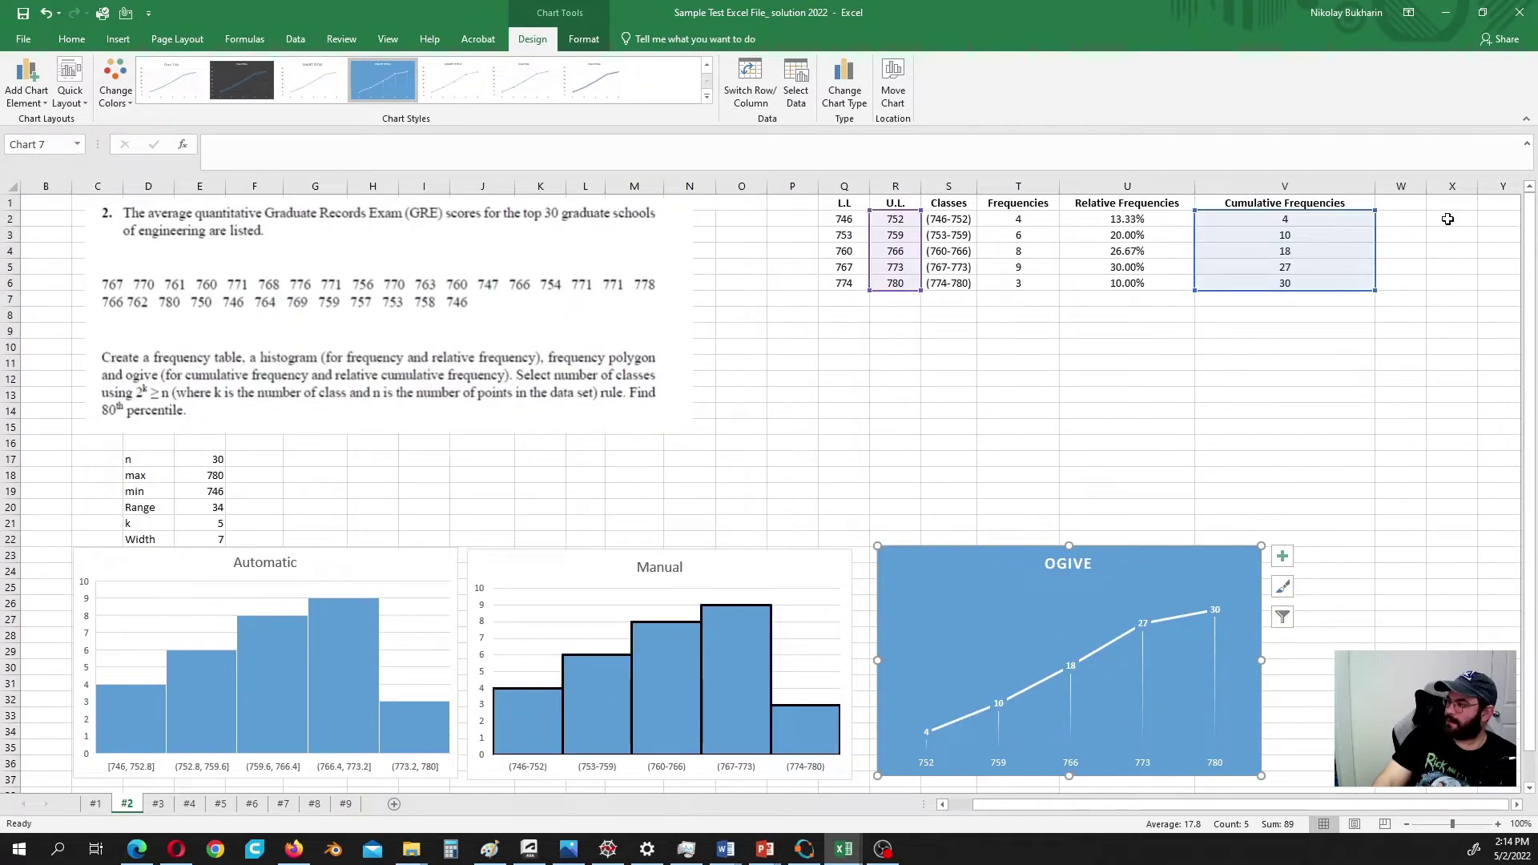
Step: Add the heading 'Relative Cumulative Frequencies' in W1 and widen column W to fit it
left_click(1402, 201)
left_click_drag(1434, 196, 1502, 202)
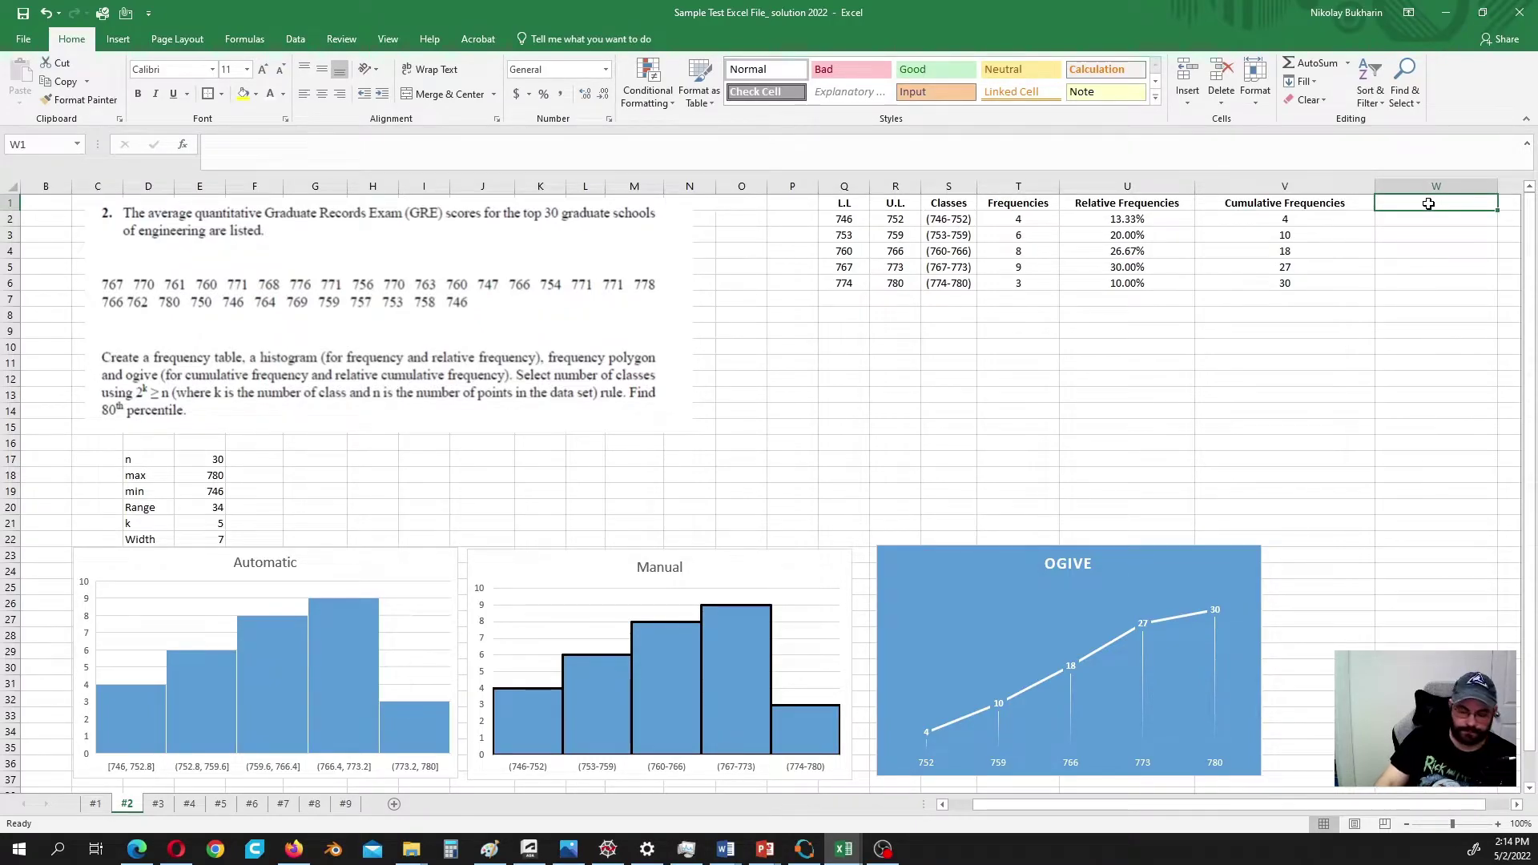
type("Relative Cumu")
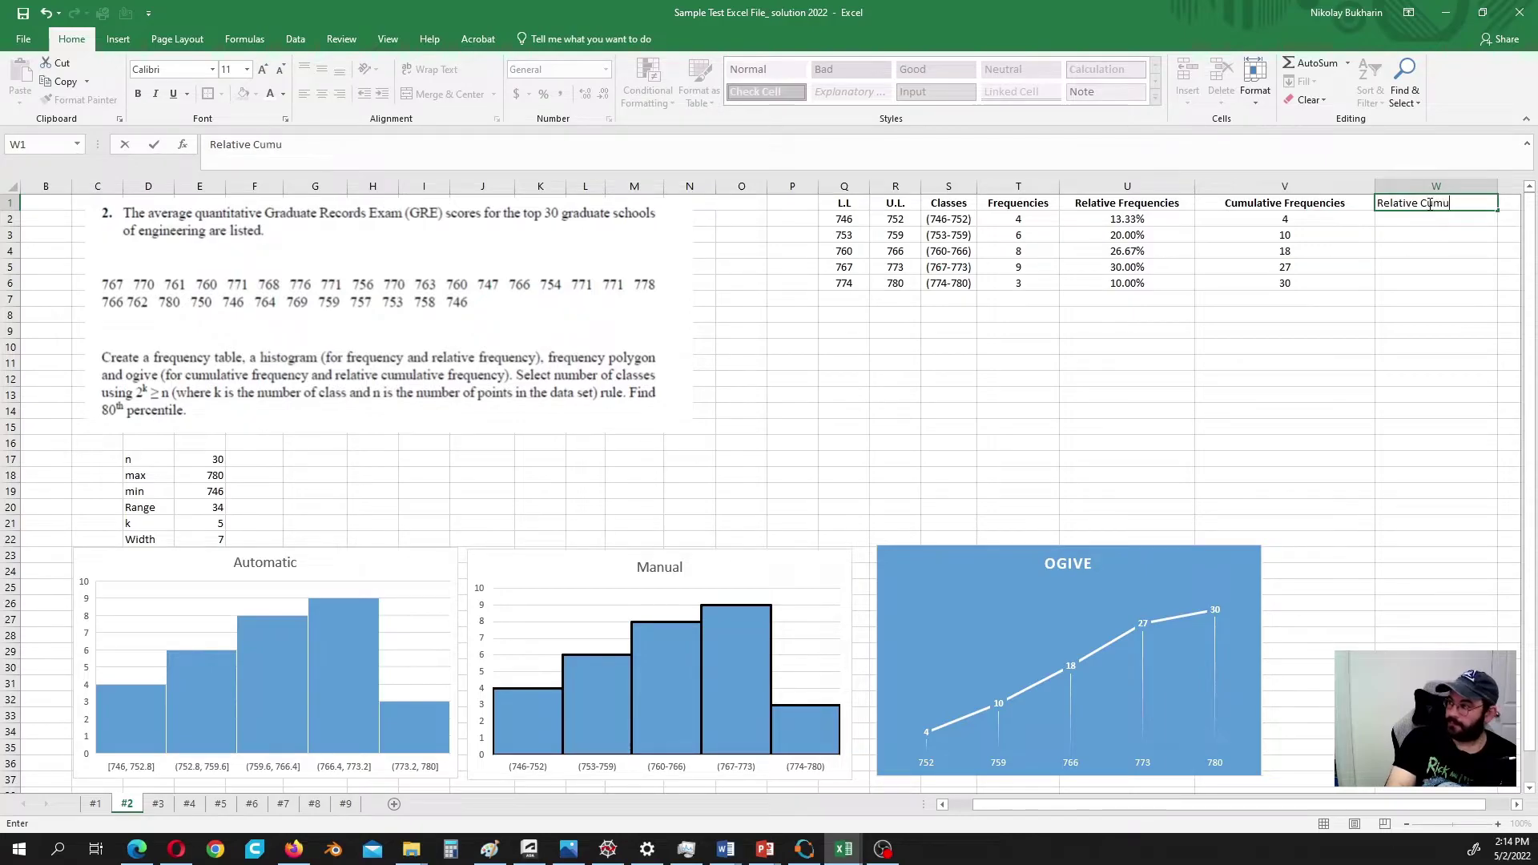
type("lative Frequencies")
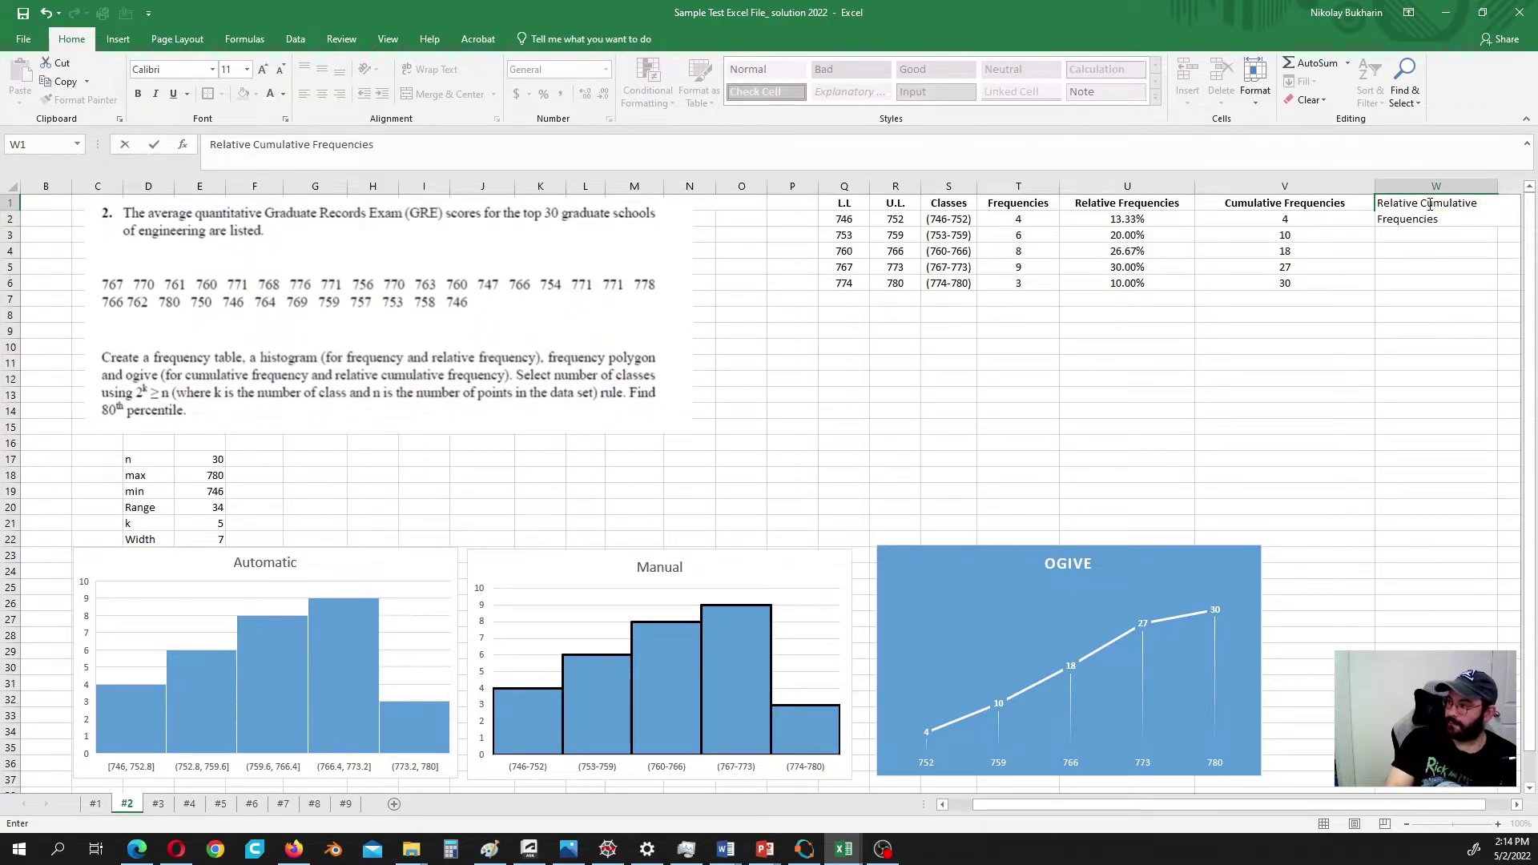
left_click(1447, 285)
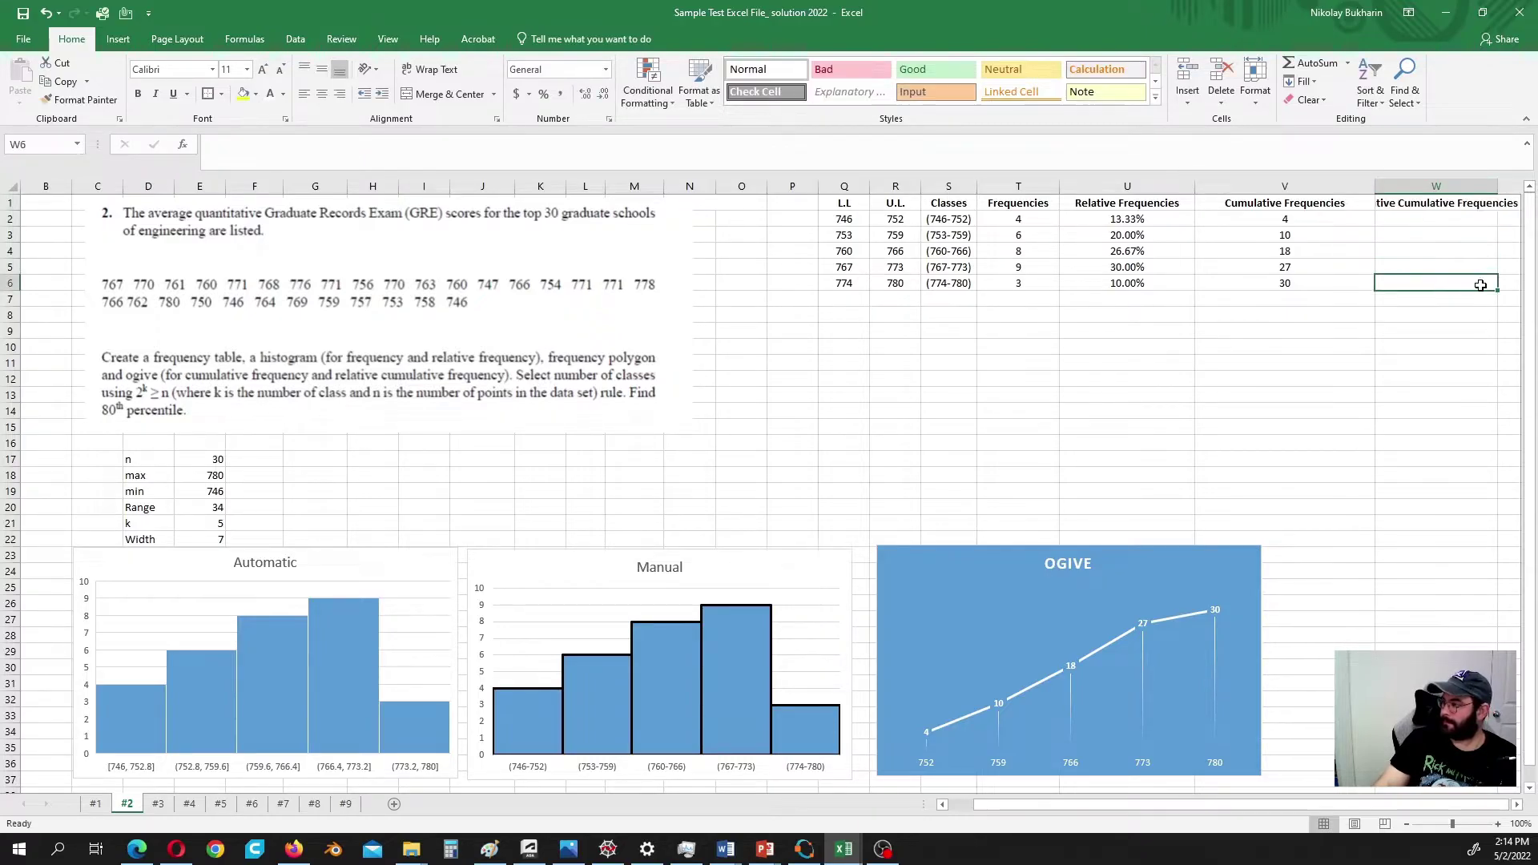
left_click_drag(1509, 183, 1529, 184)
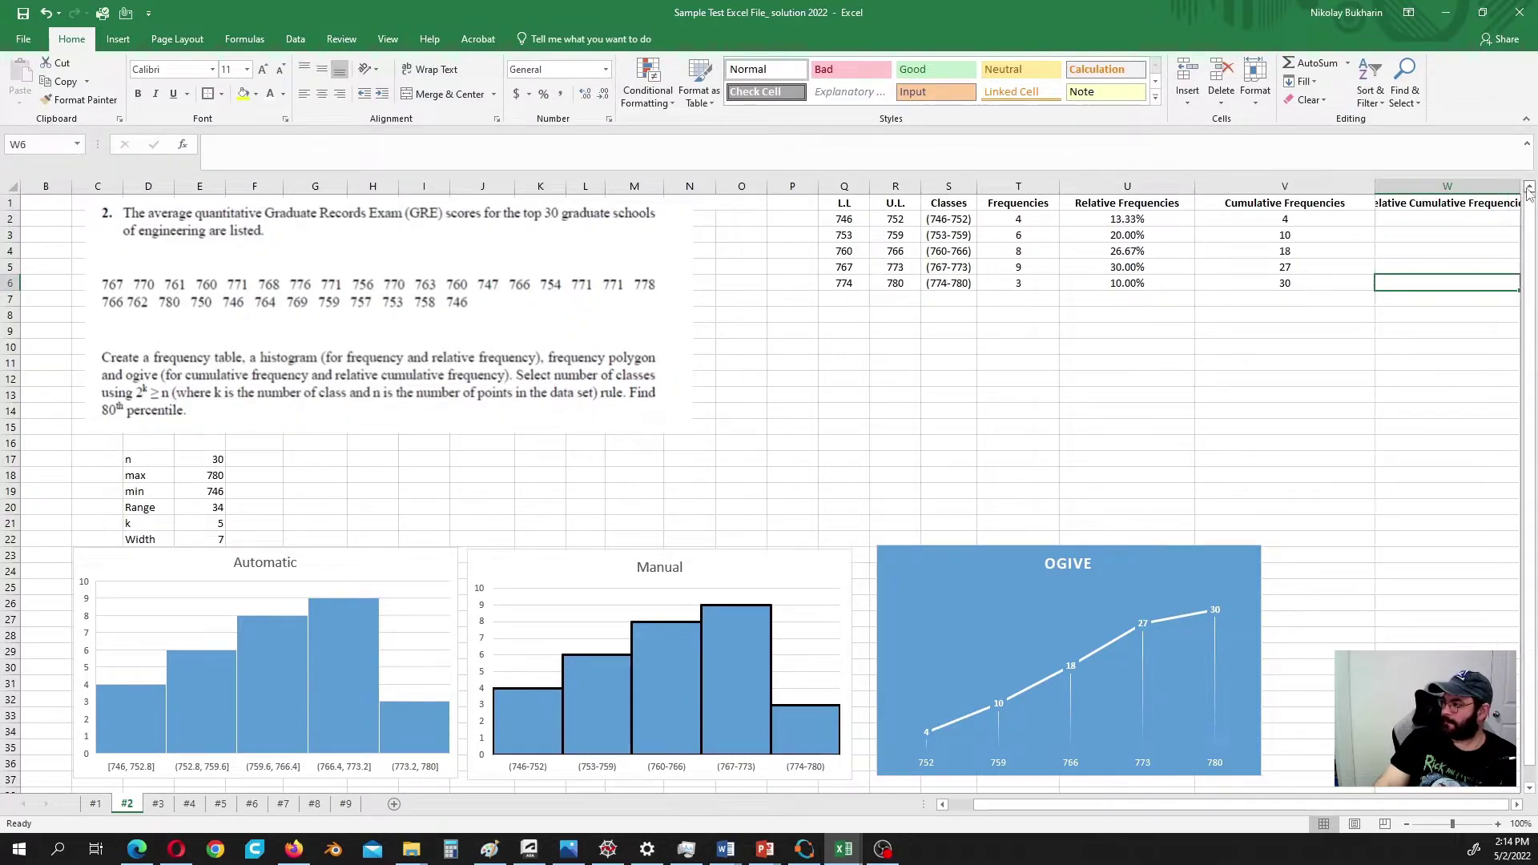
scroll(1517, 805, "right", 3)
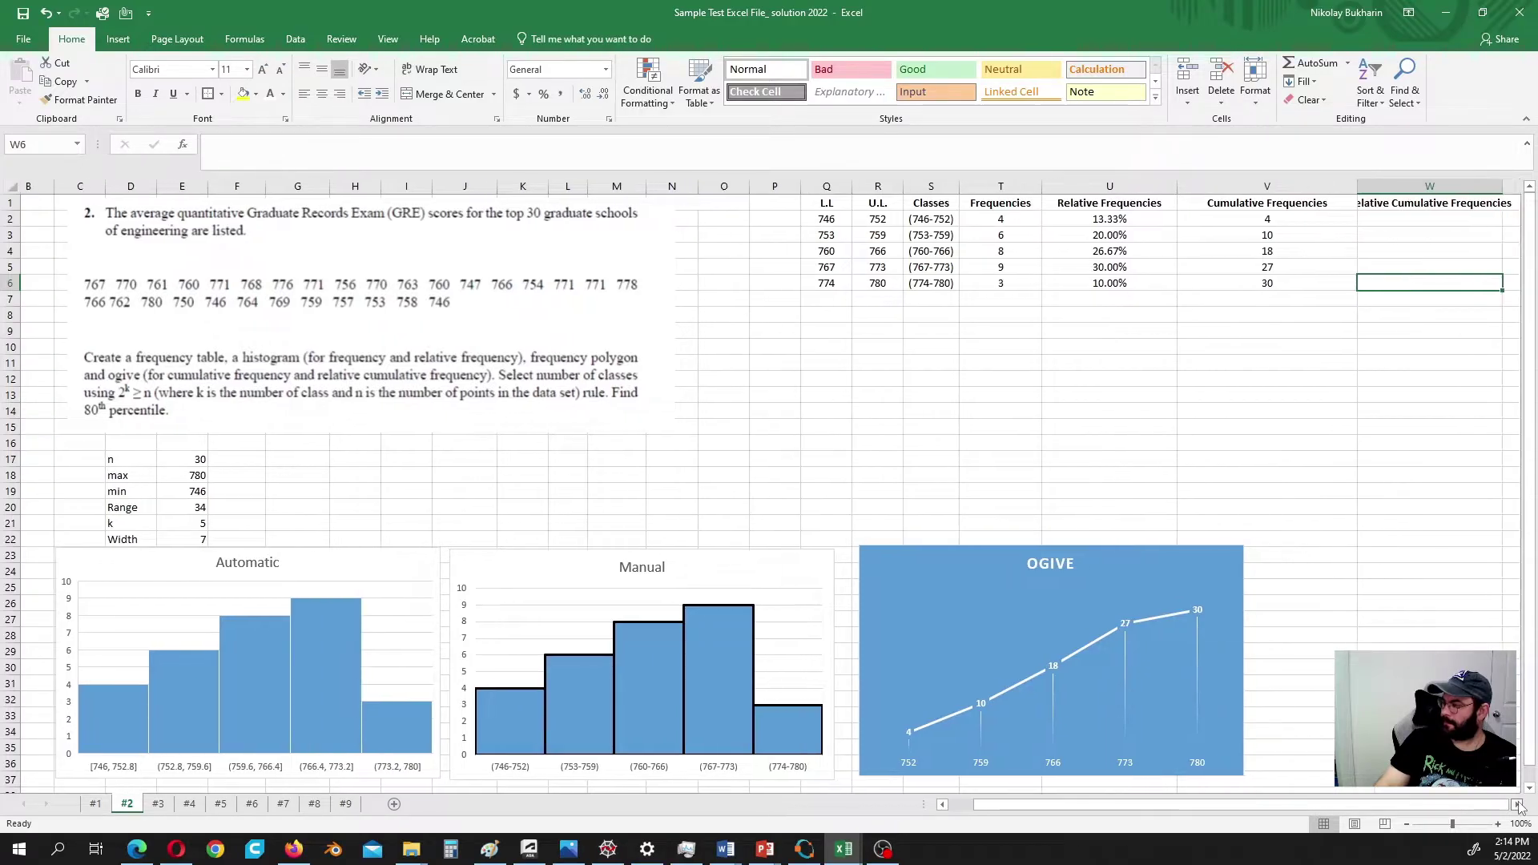
left_click_drag(1375, 186, 1403, 186)
Step: Enter =V2/30 in W2 and fill it down to W6
left_click(1292, 217)
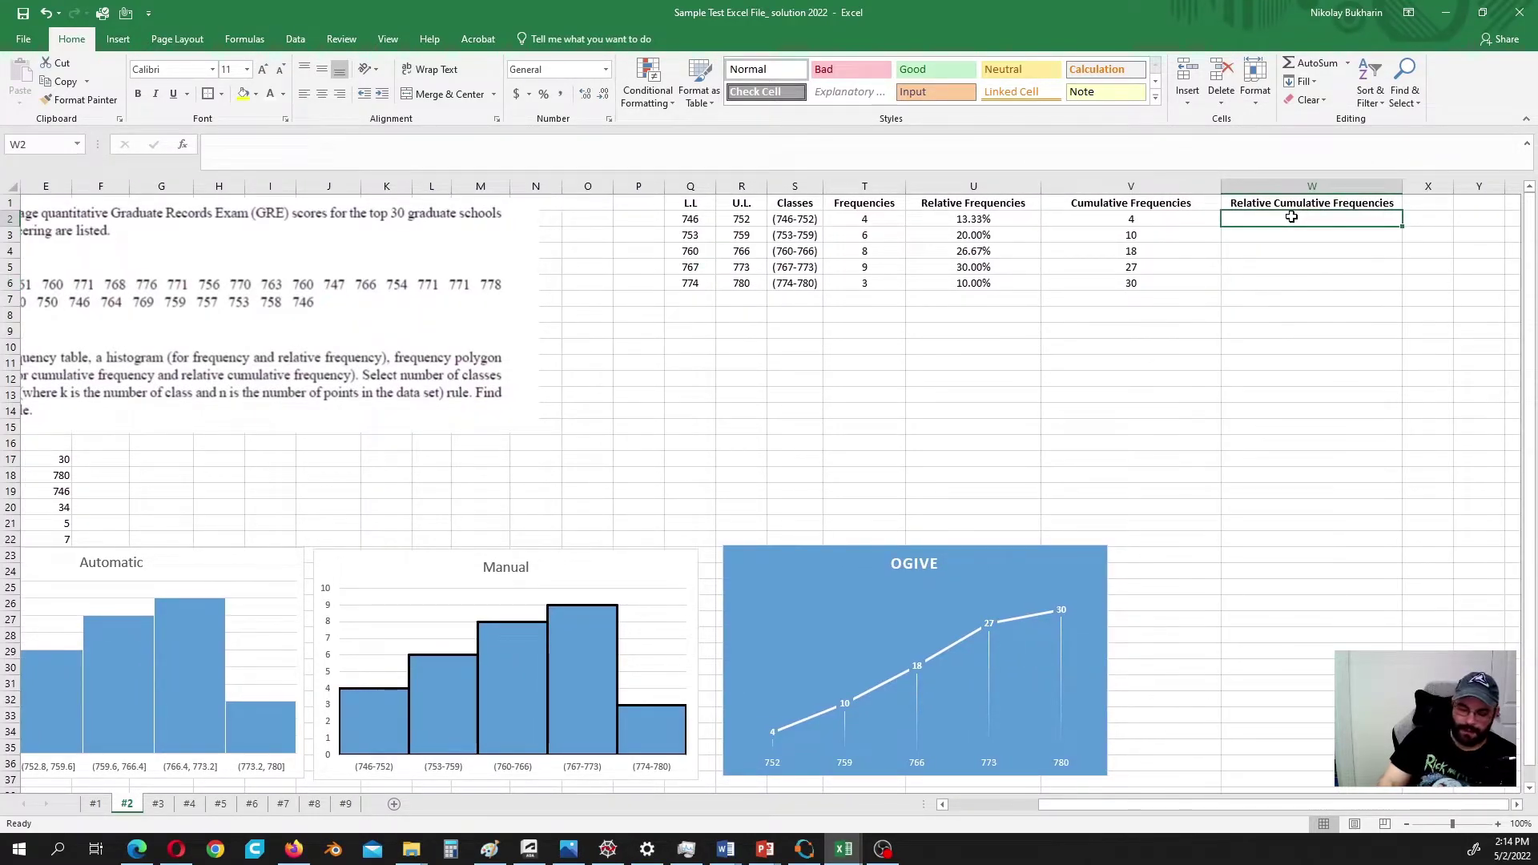
type("=")
left_click(1175, 219)
type("/30")
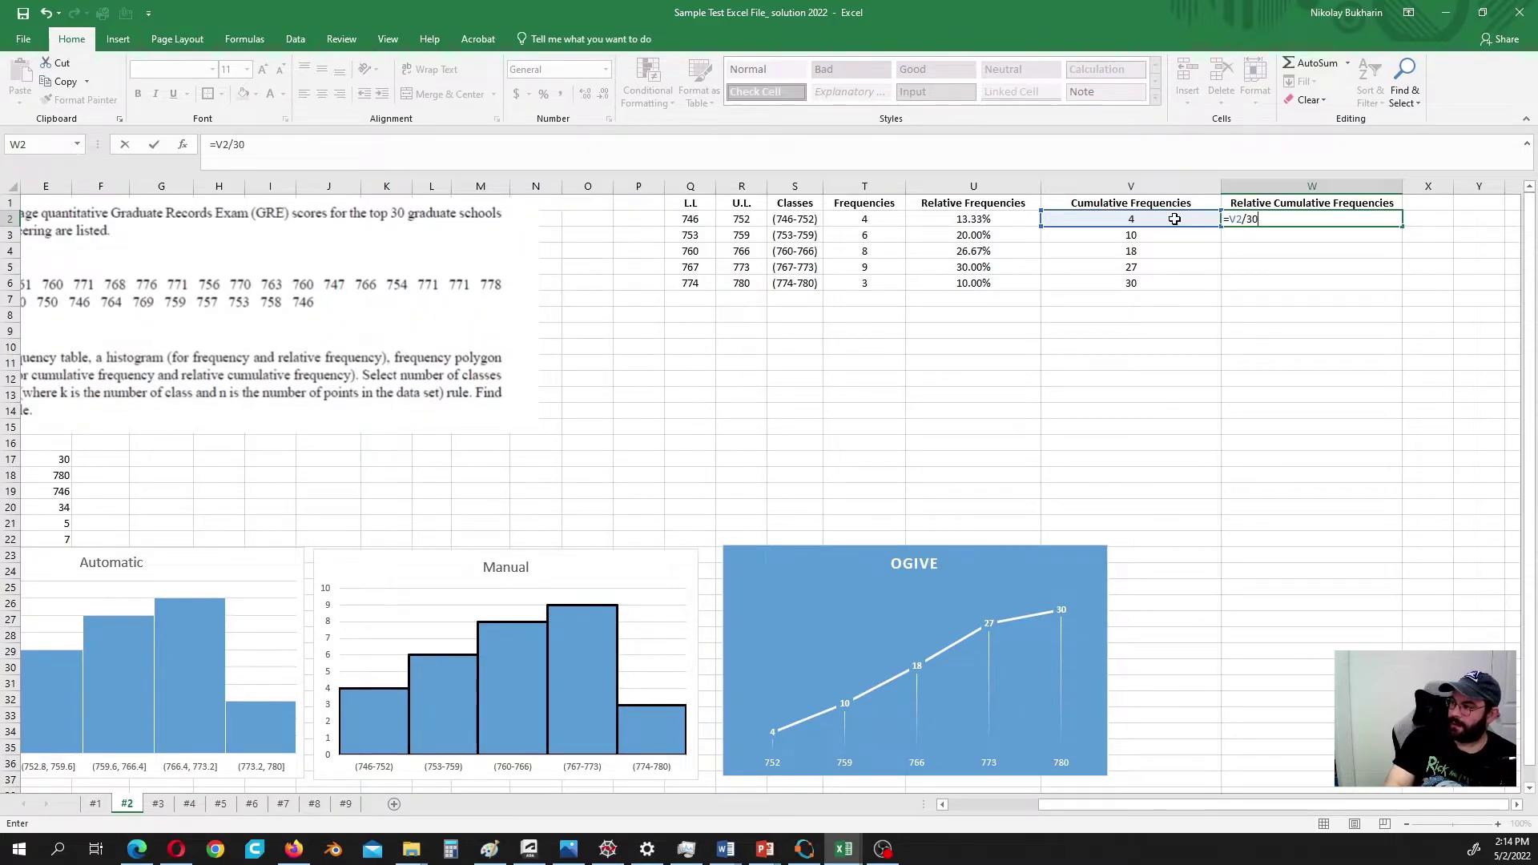
key("Return")
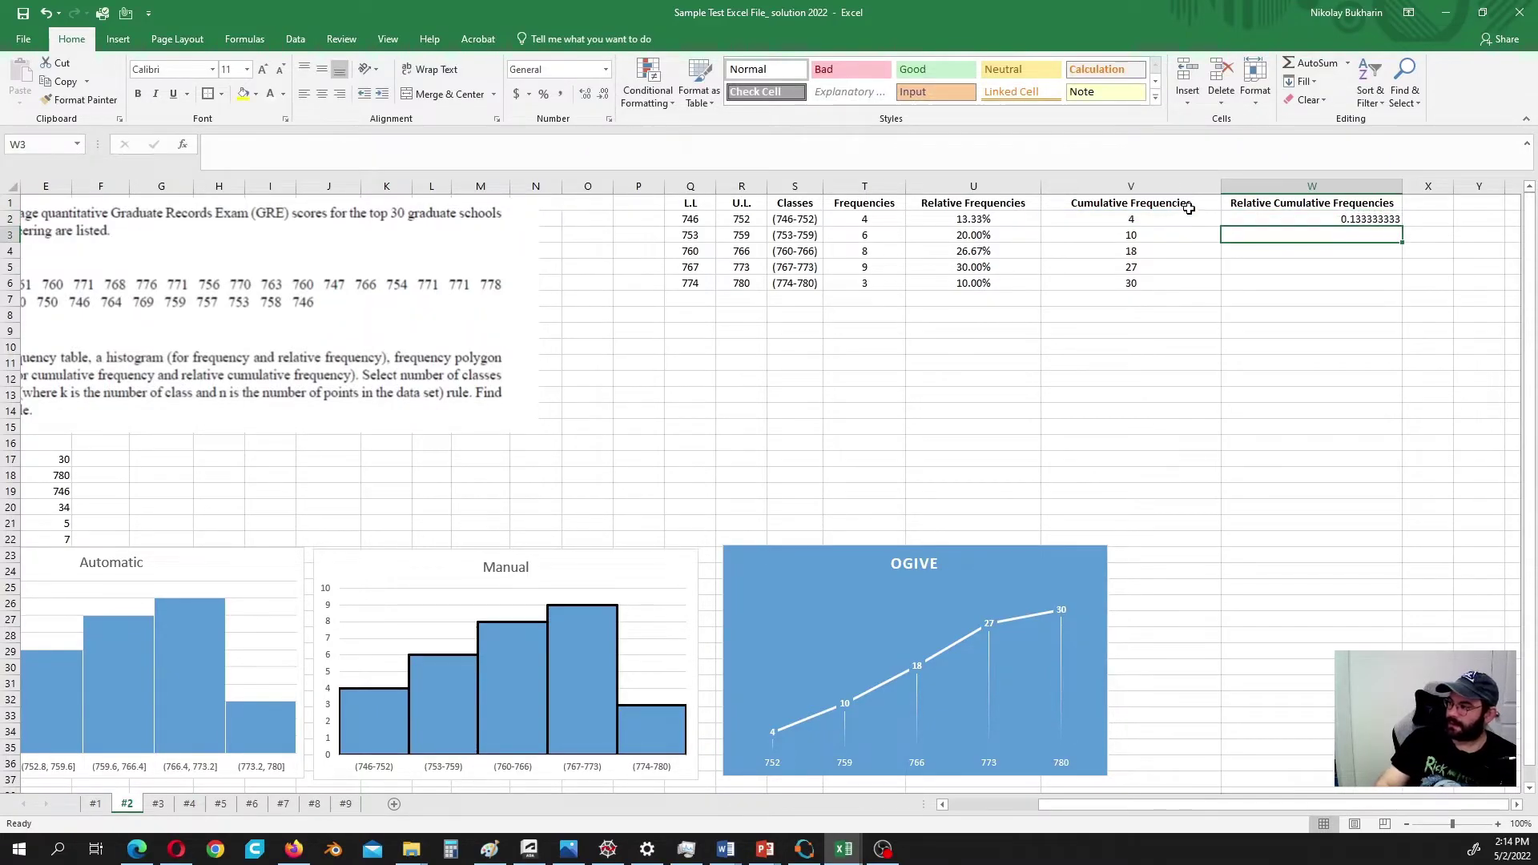
left_click(1354, 221)
double_click(1406, 225)
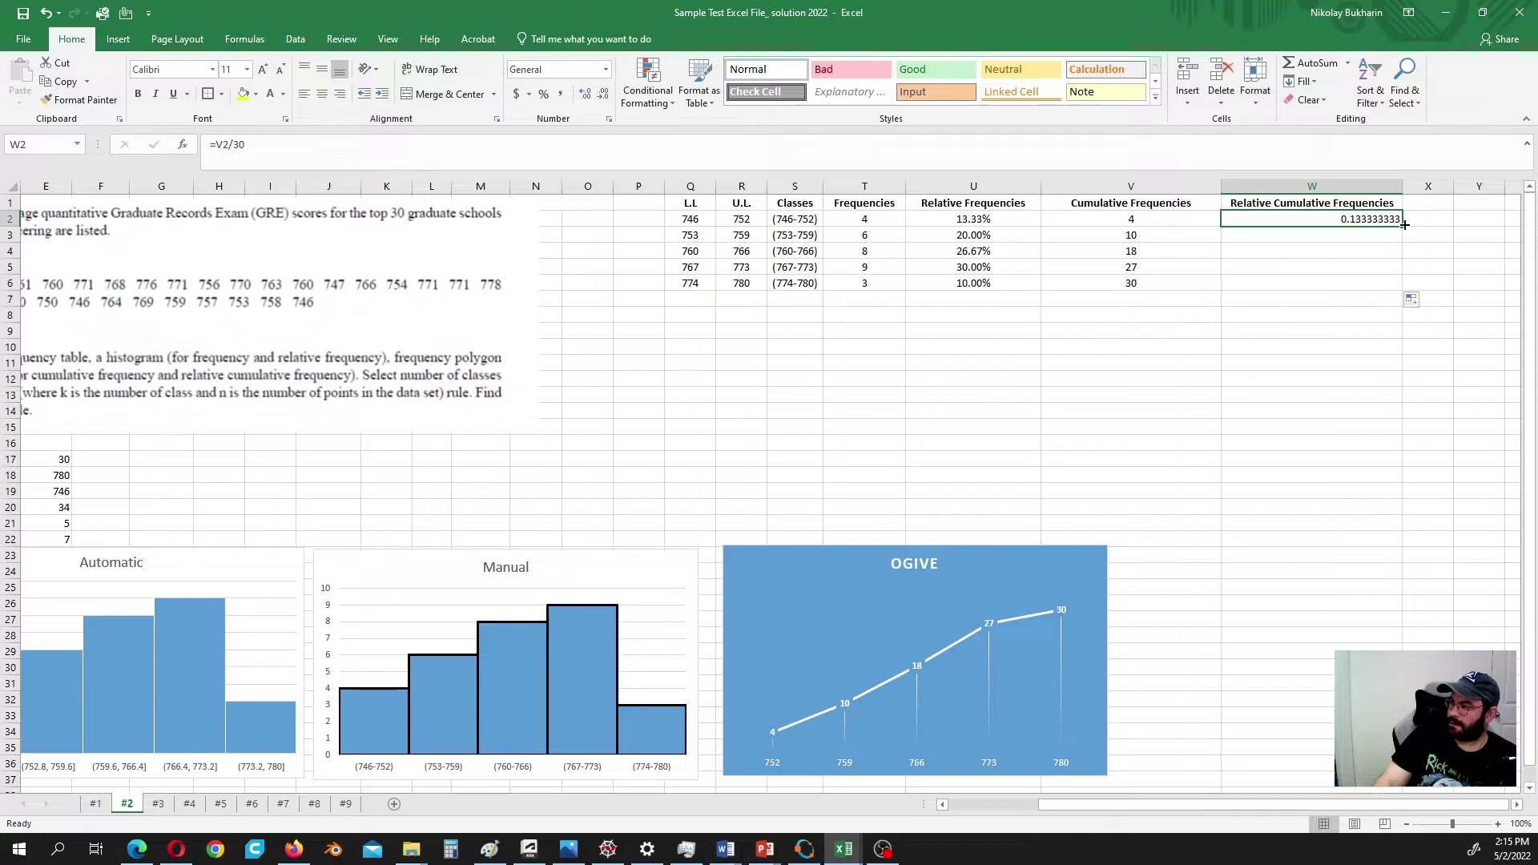
Step: Format W2:W6 as Percentage with 2 decimal places, showing 13.33% to 100.00%
right_click(1300, 225)
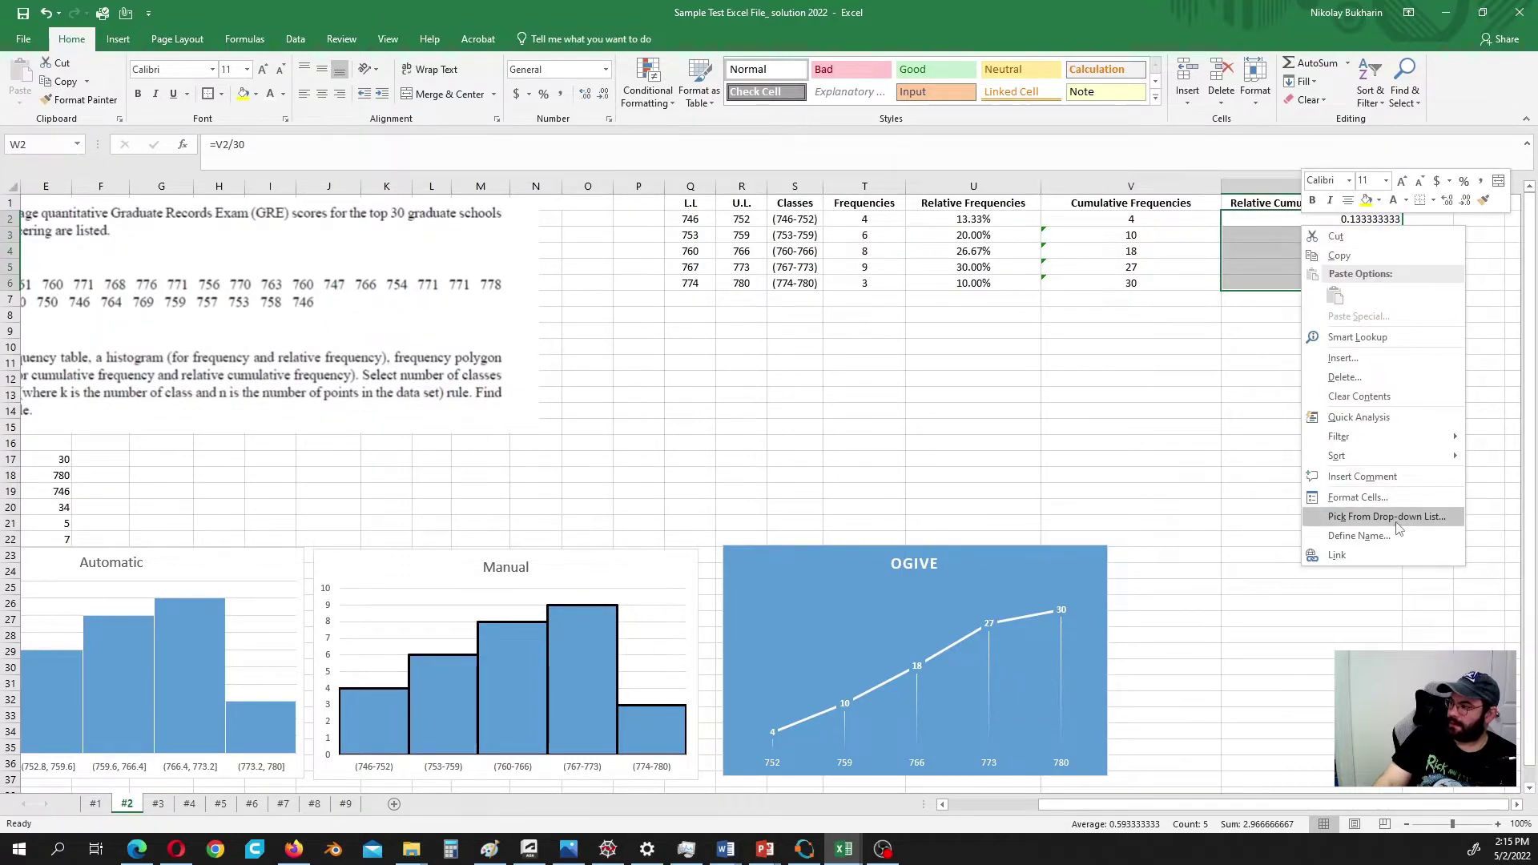
left_click(1358, 498)
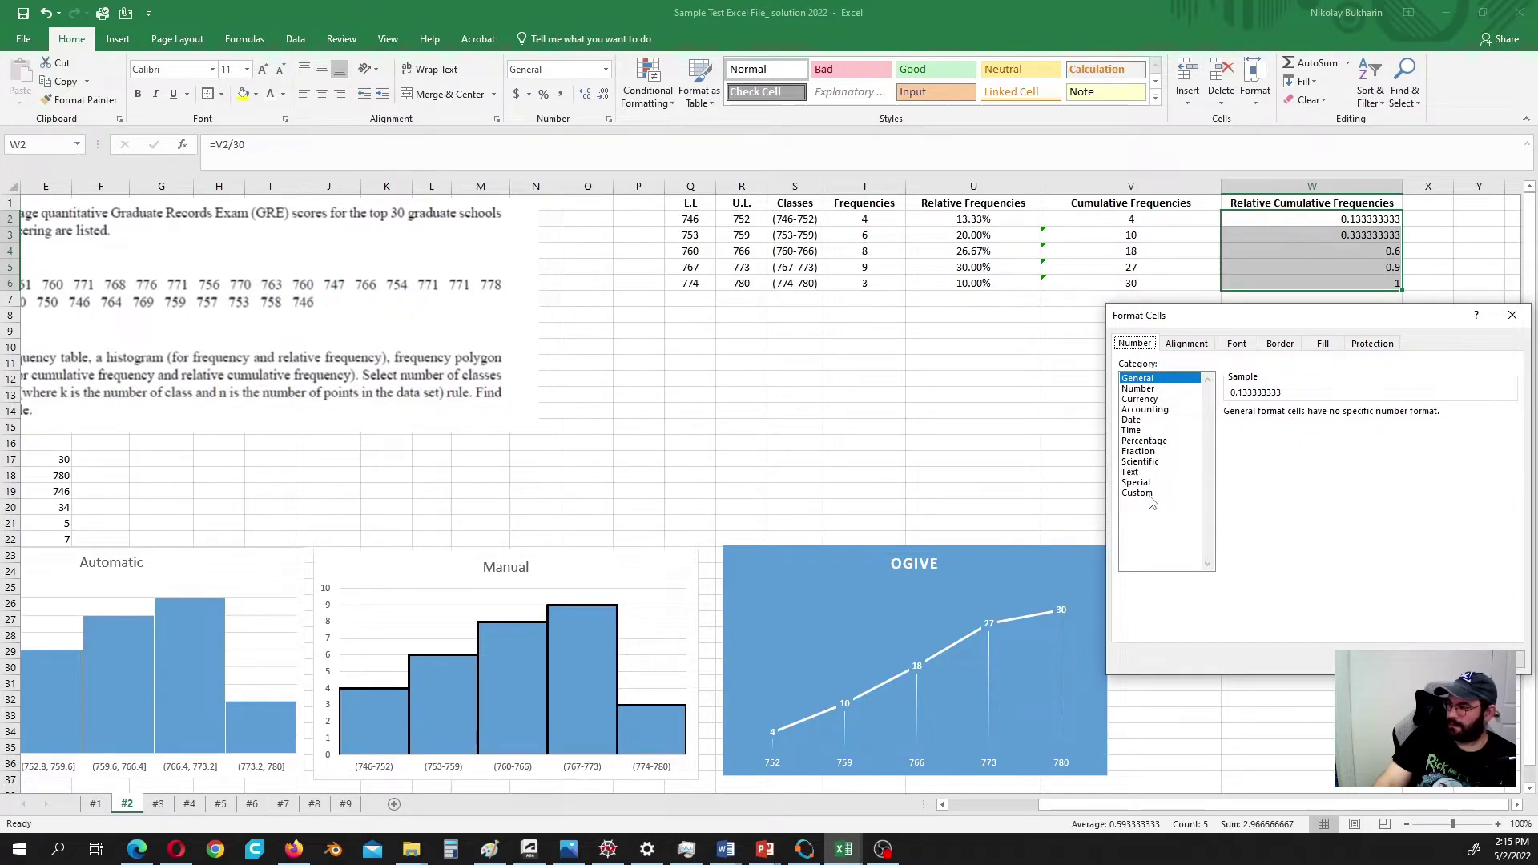
left_click(1146, 441)
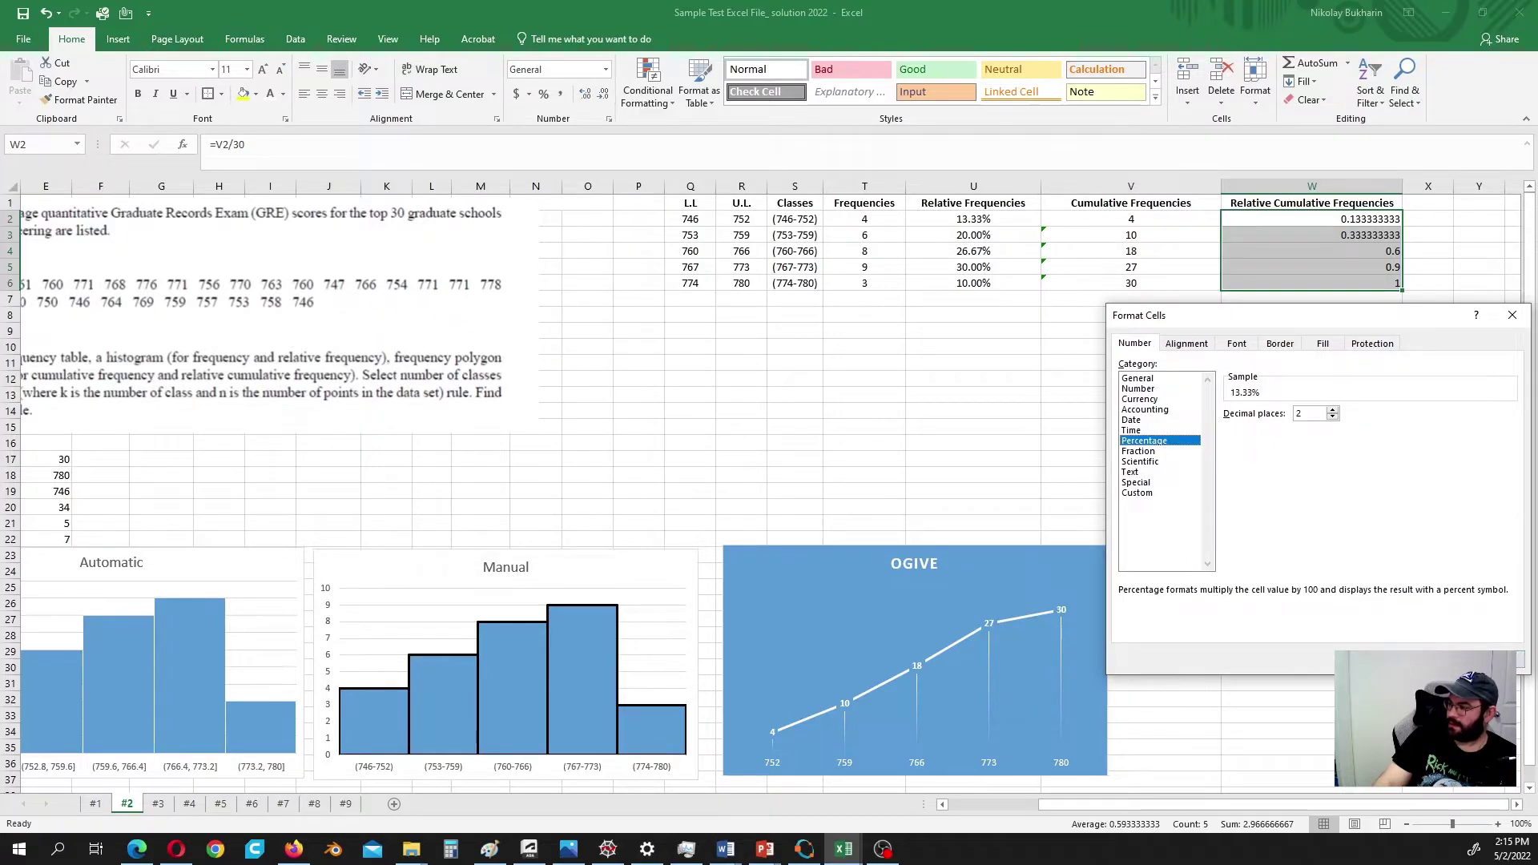
left_click(1410, 659)
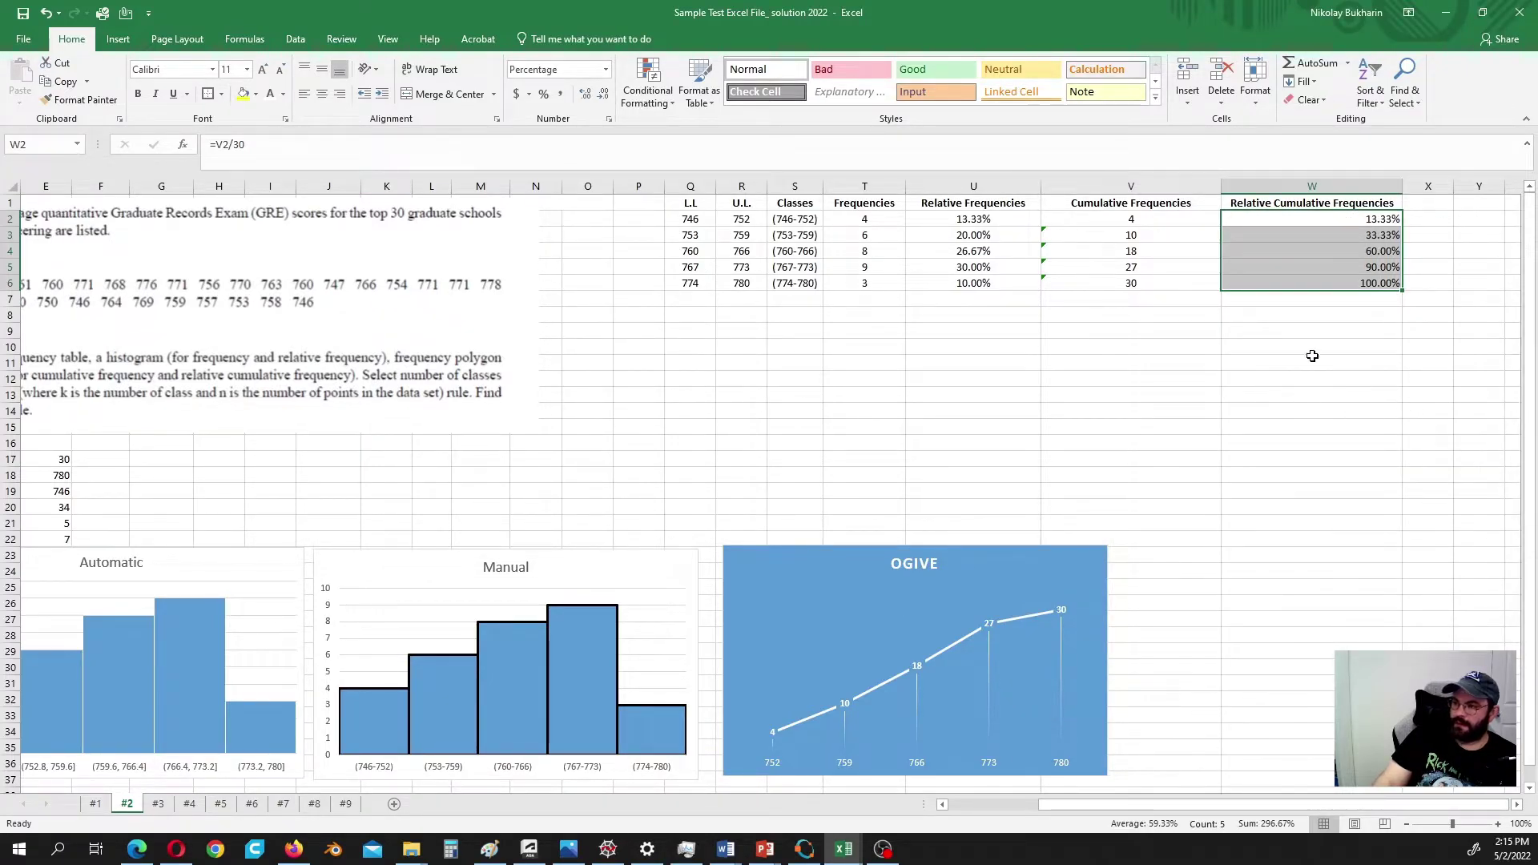
left_click(129, 34)
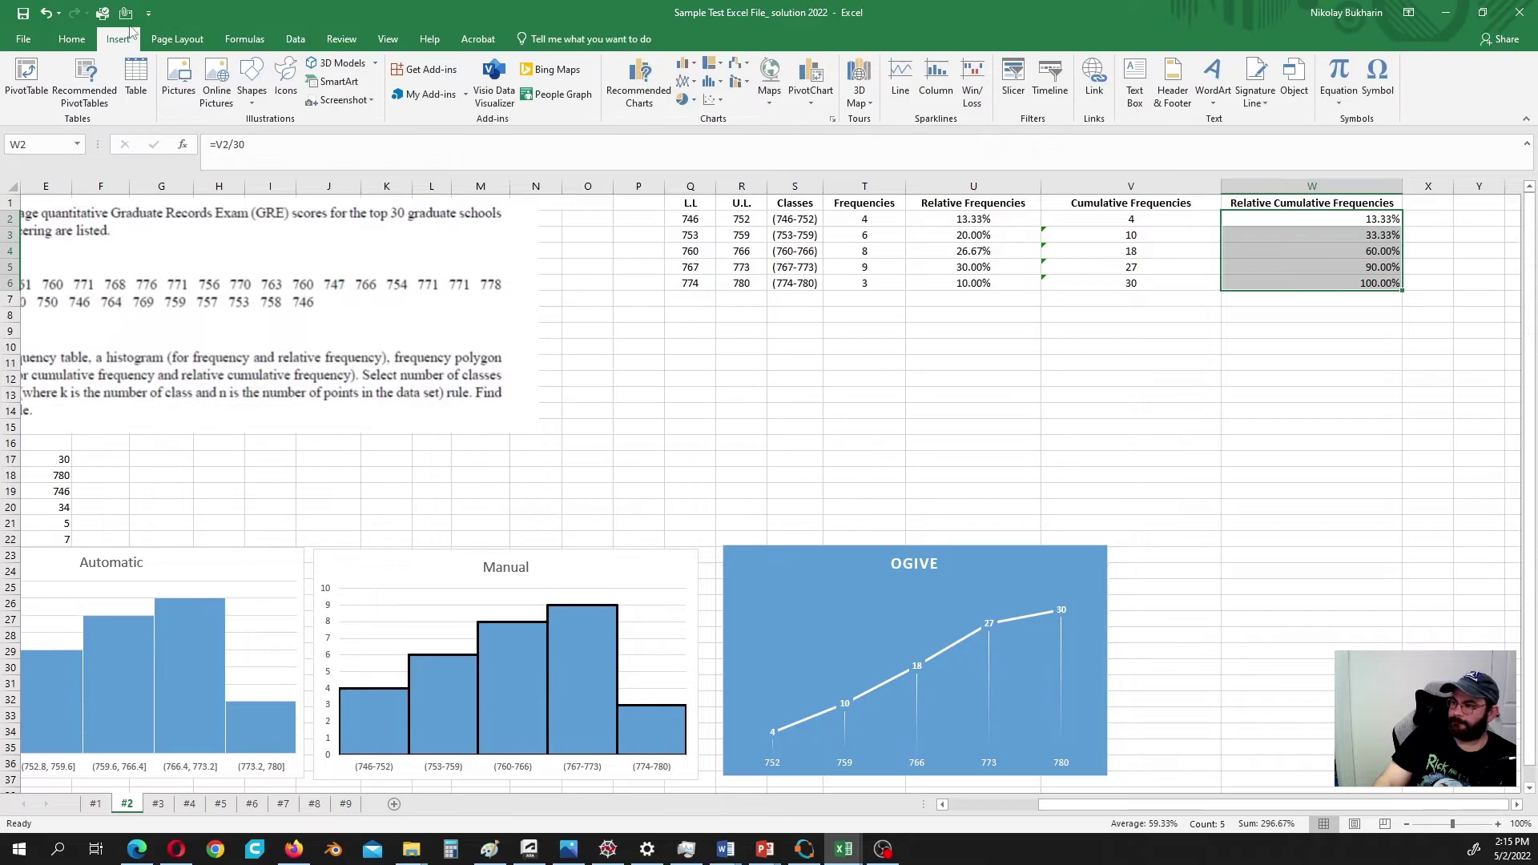
Step: Insert a line chart of the percentages and apply the blue chart style with data labels
left_click(695, 86)
left_click(700, 143)
scroll(1080, 421, "down", 3)
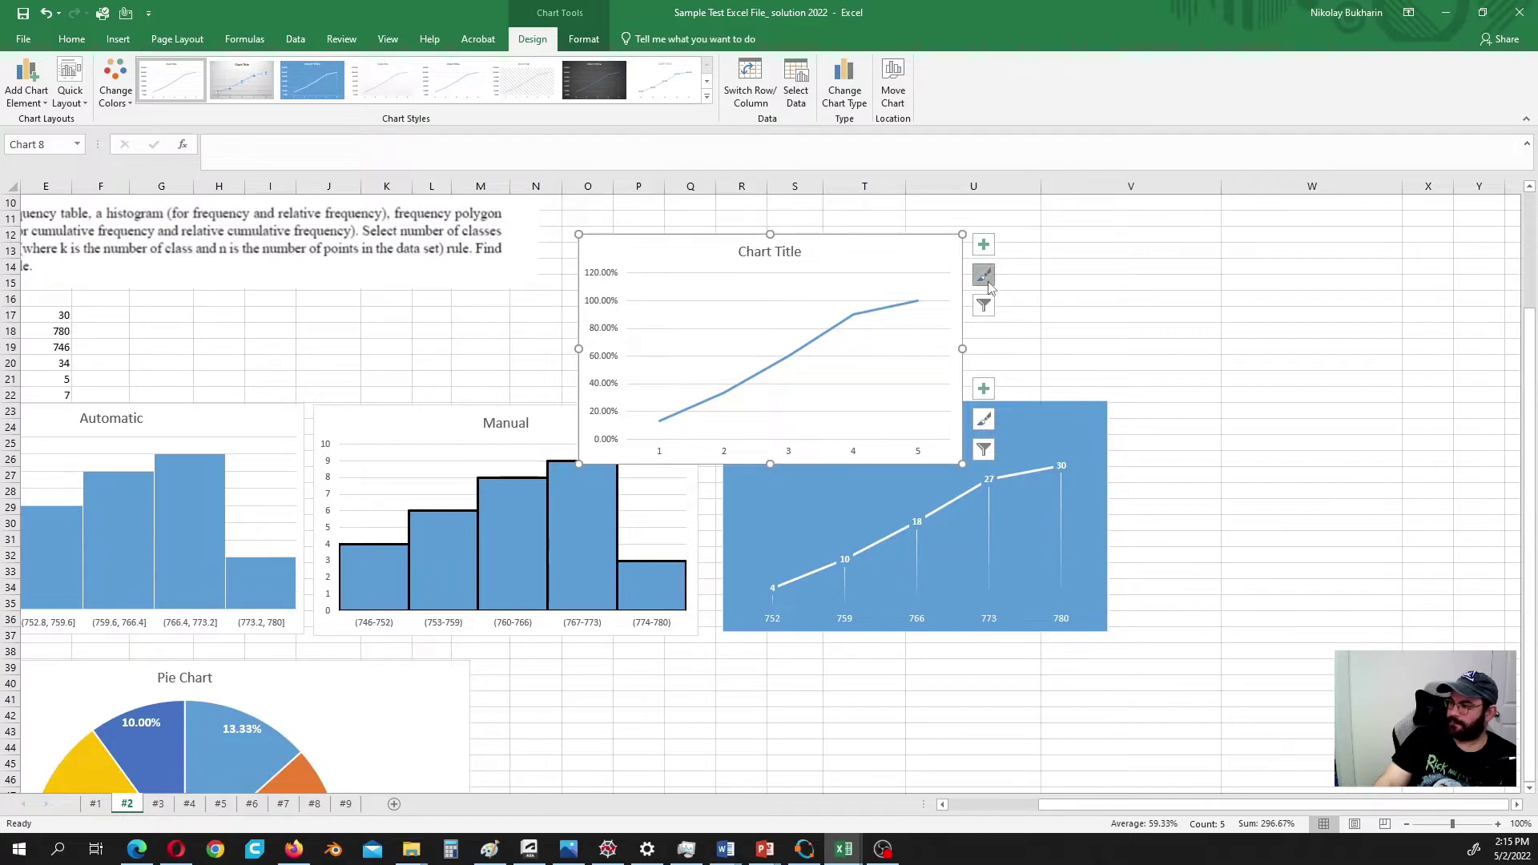
left_click(985, 277)
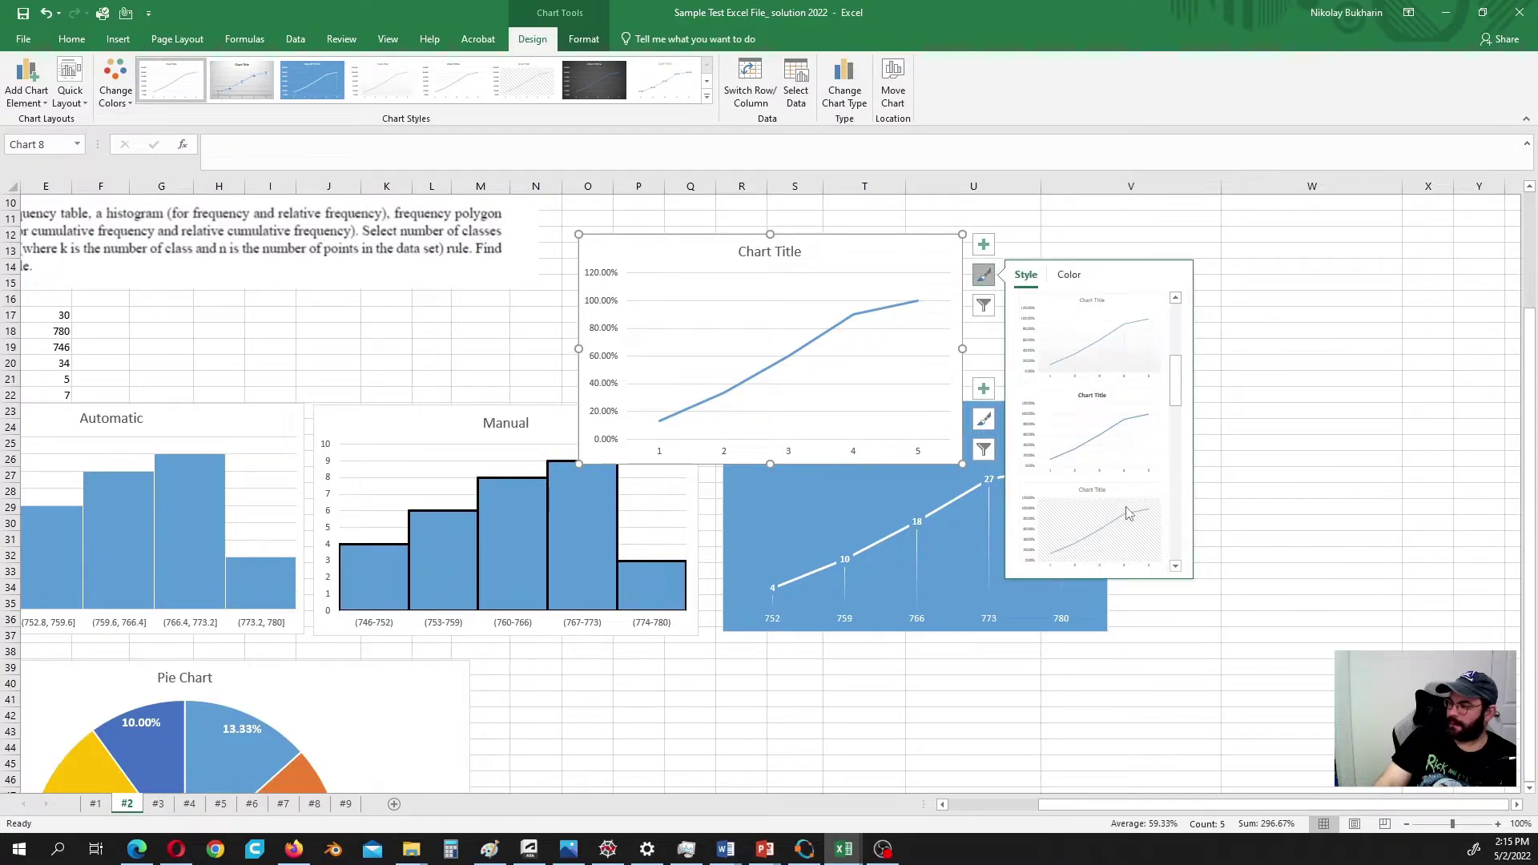
scroll(1128, 513, "down", 2)
left_click(1097, 521)
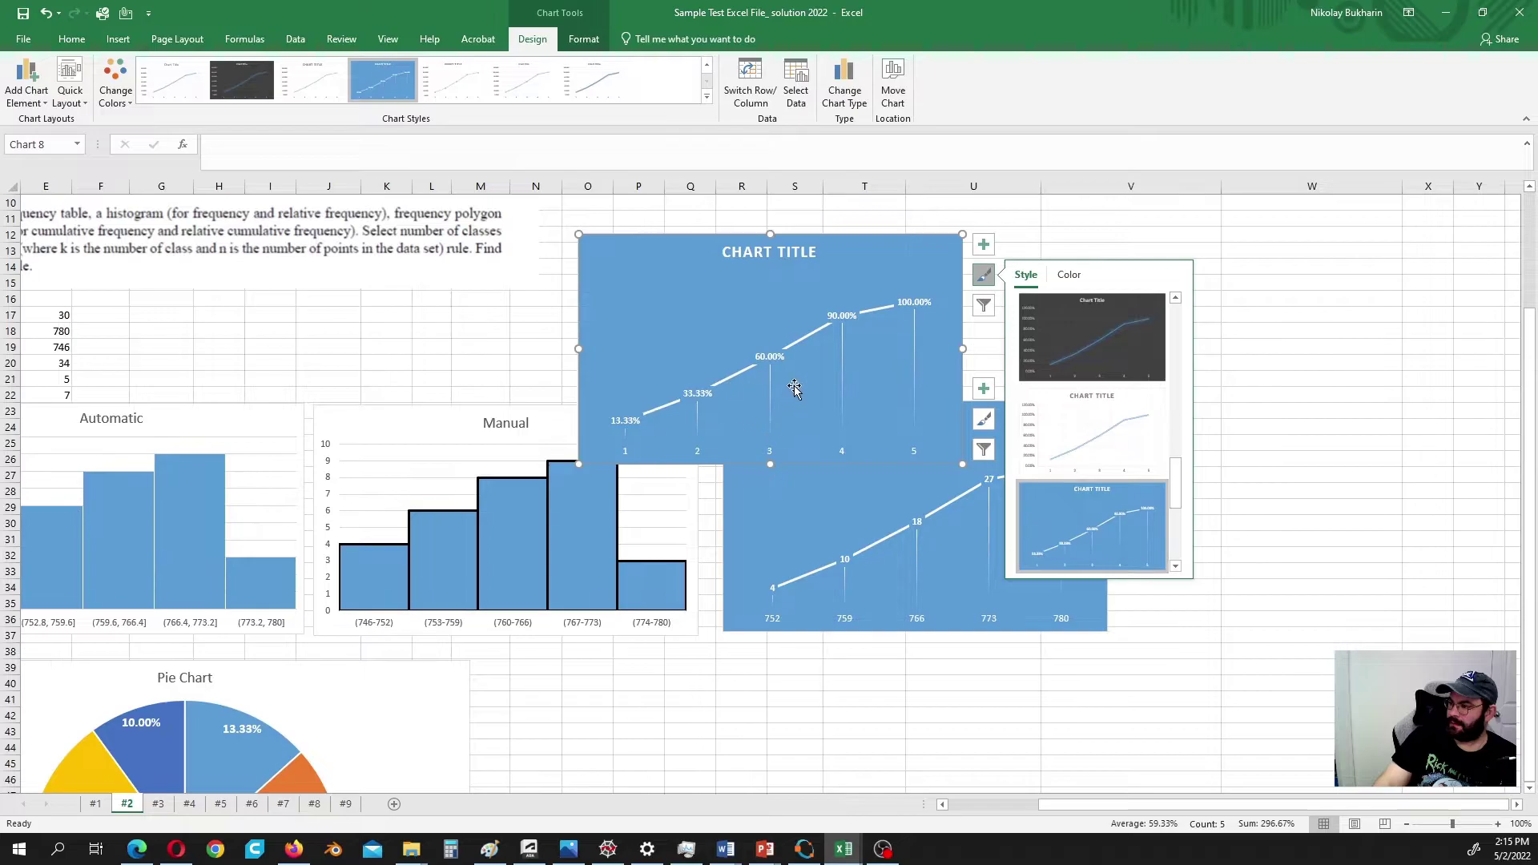
right_click(702, 260)
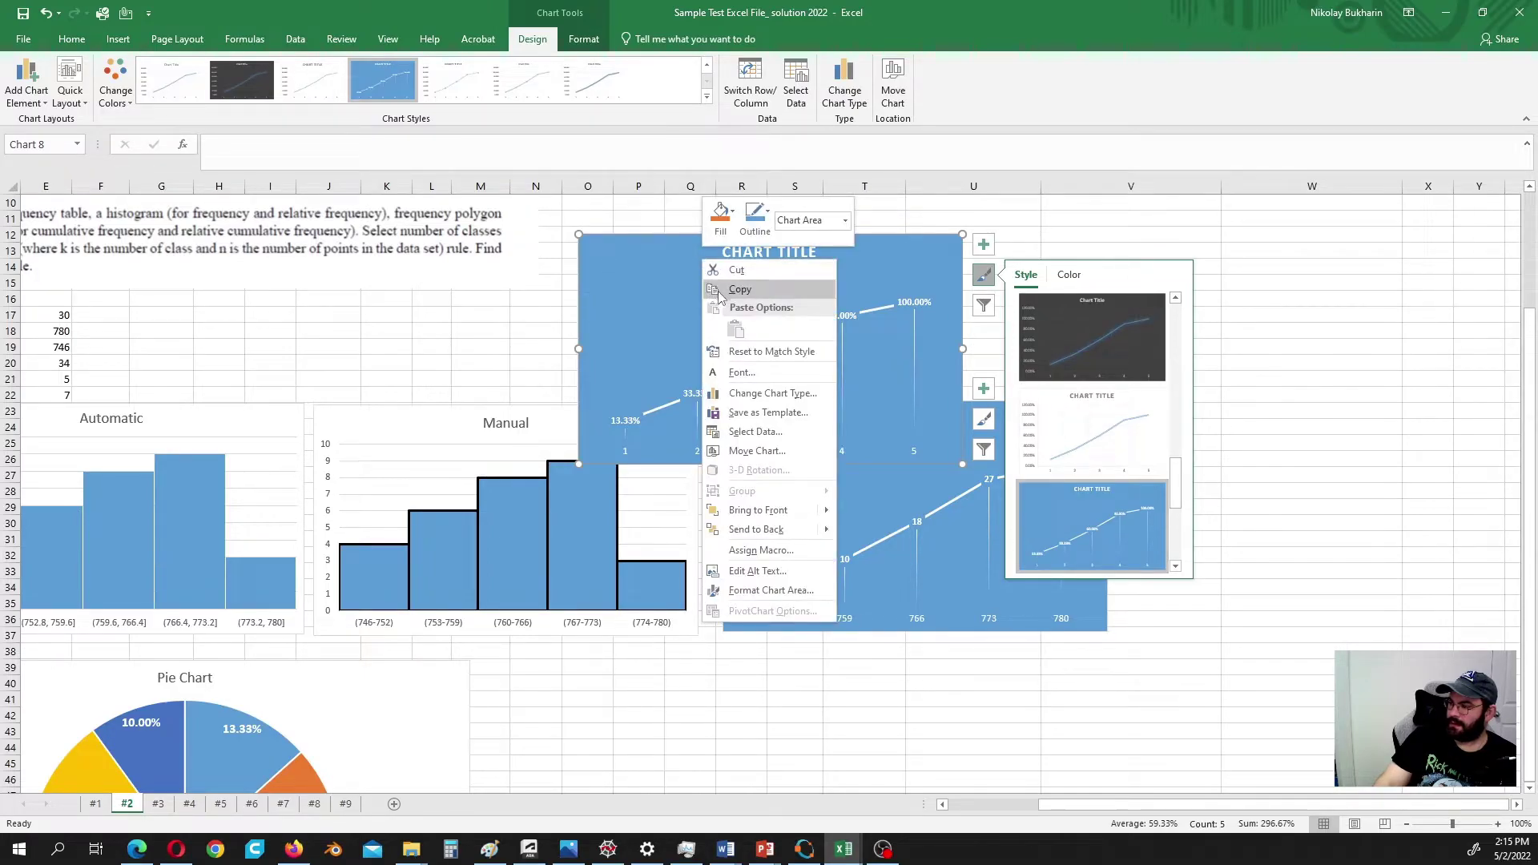
Step: Use the upper class limits R2:R6 (752 to 780) as the chart's horizontal axis labels
left_click(756, 434)
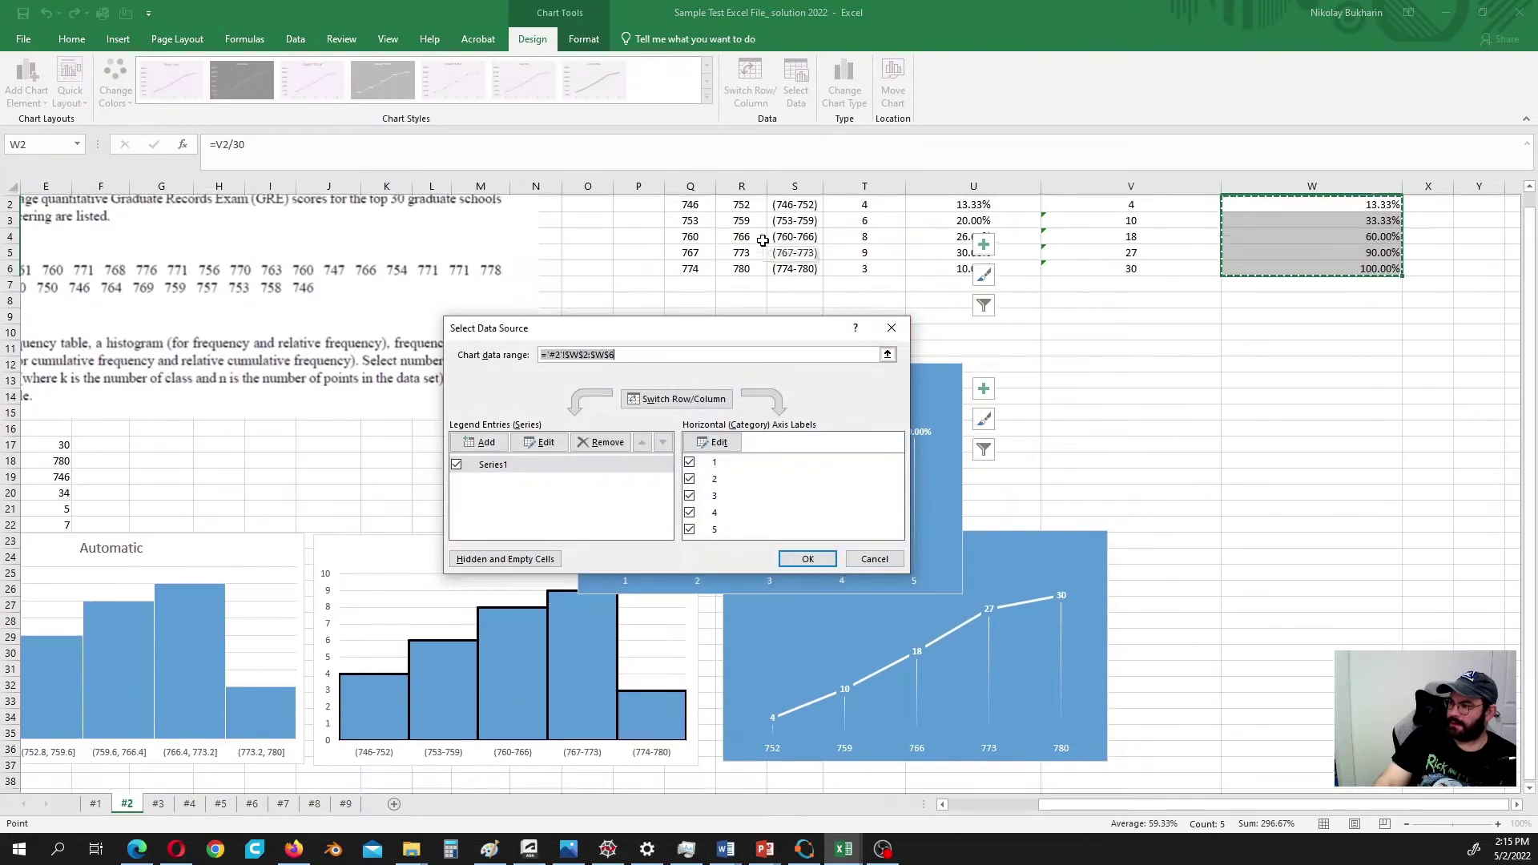
left_click(714, 442)
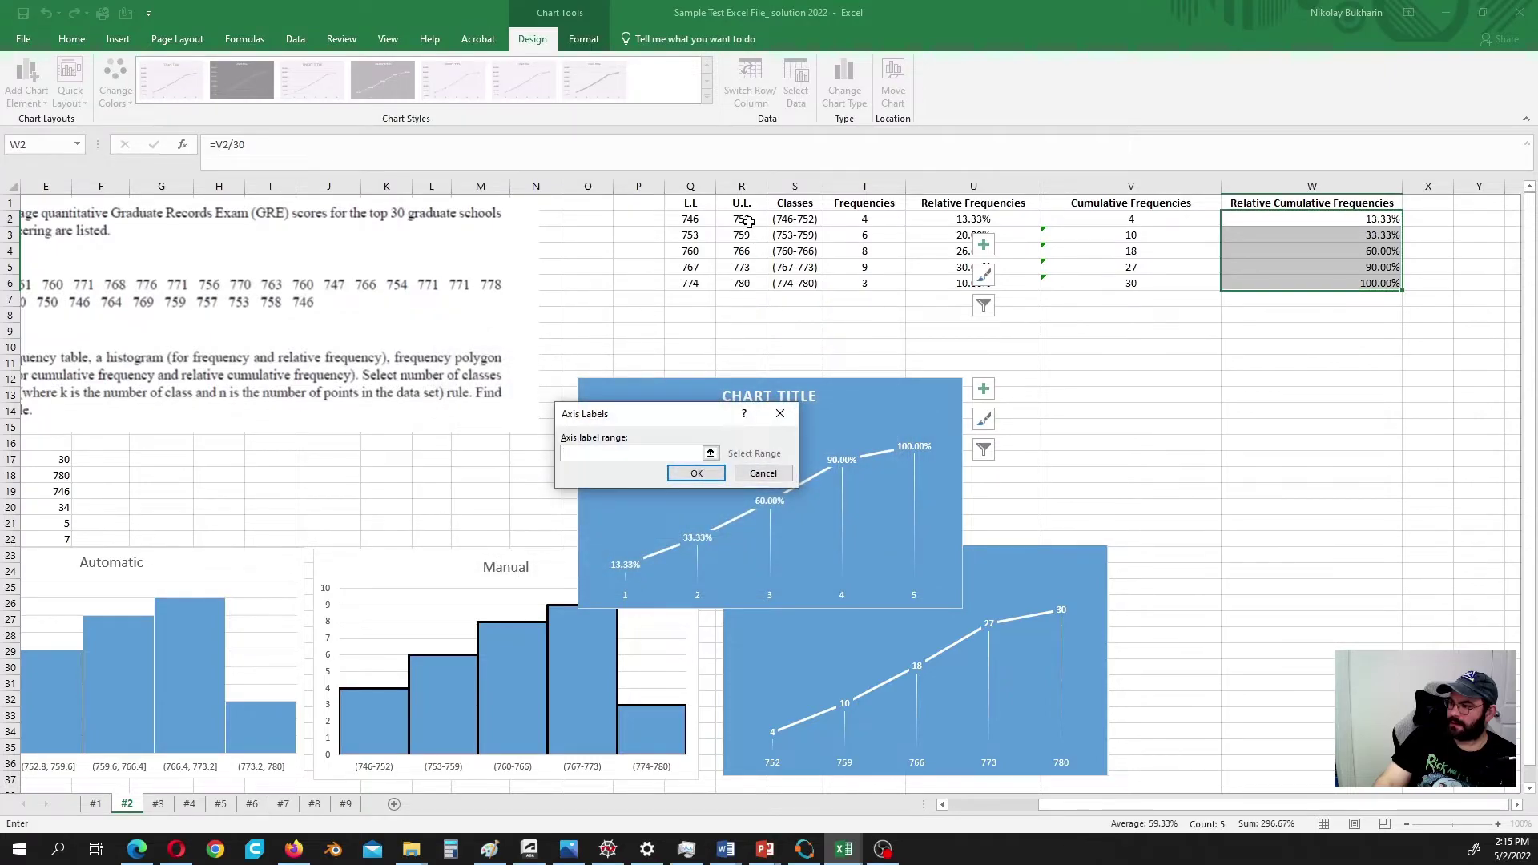
left_click_drag(748, 221, 742, 283)
left_click(697, 474)
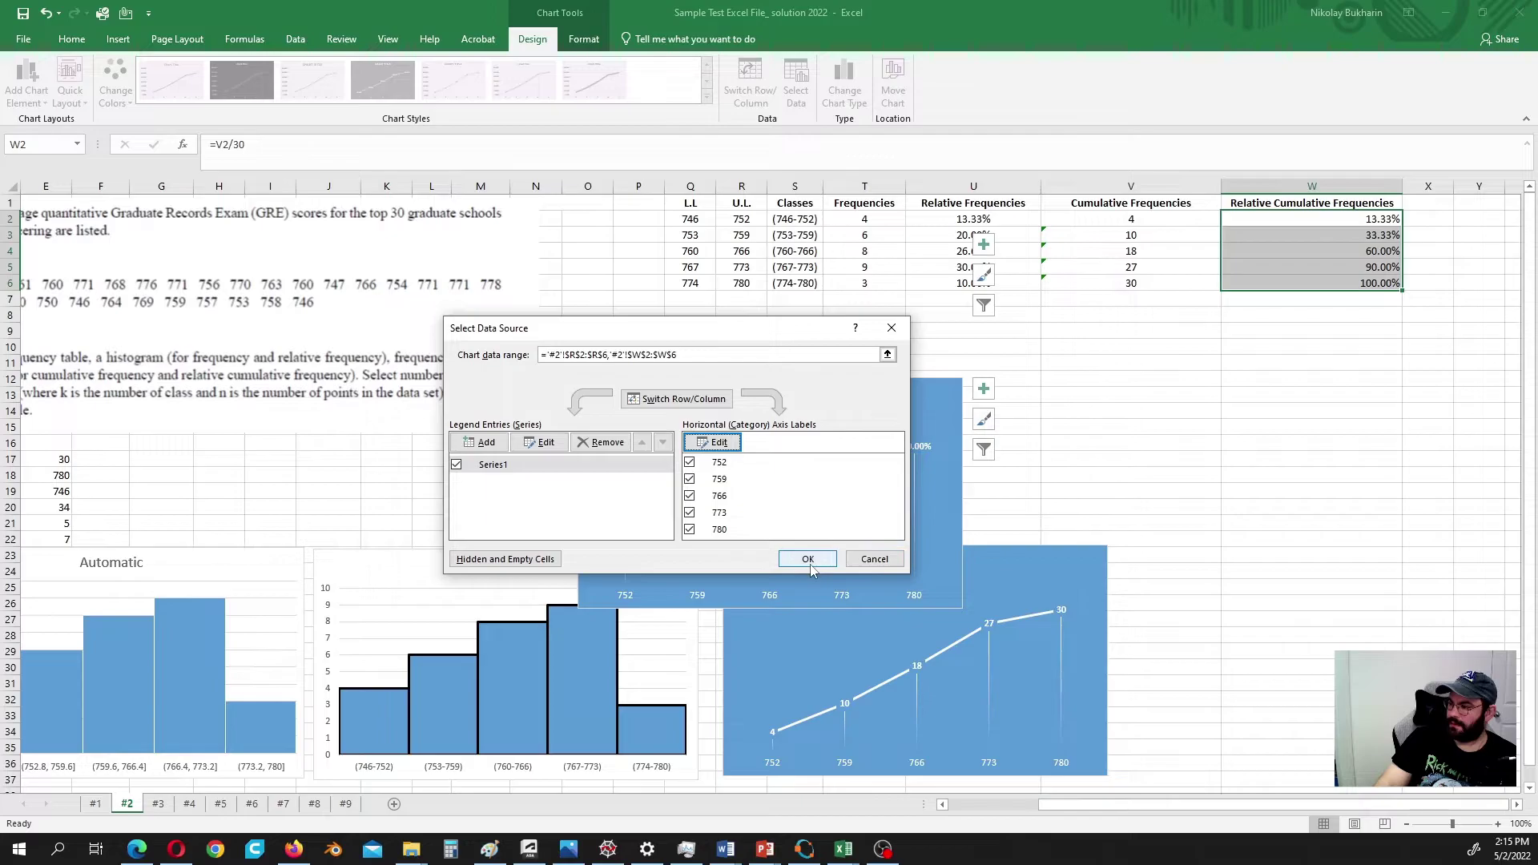
left_click(807, 560)
scroll(886, 539, "down", 2)
Step: Move the percentage line chart down below the Ogive chart
left_click(984, 324)
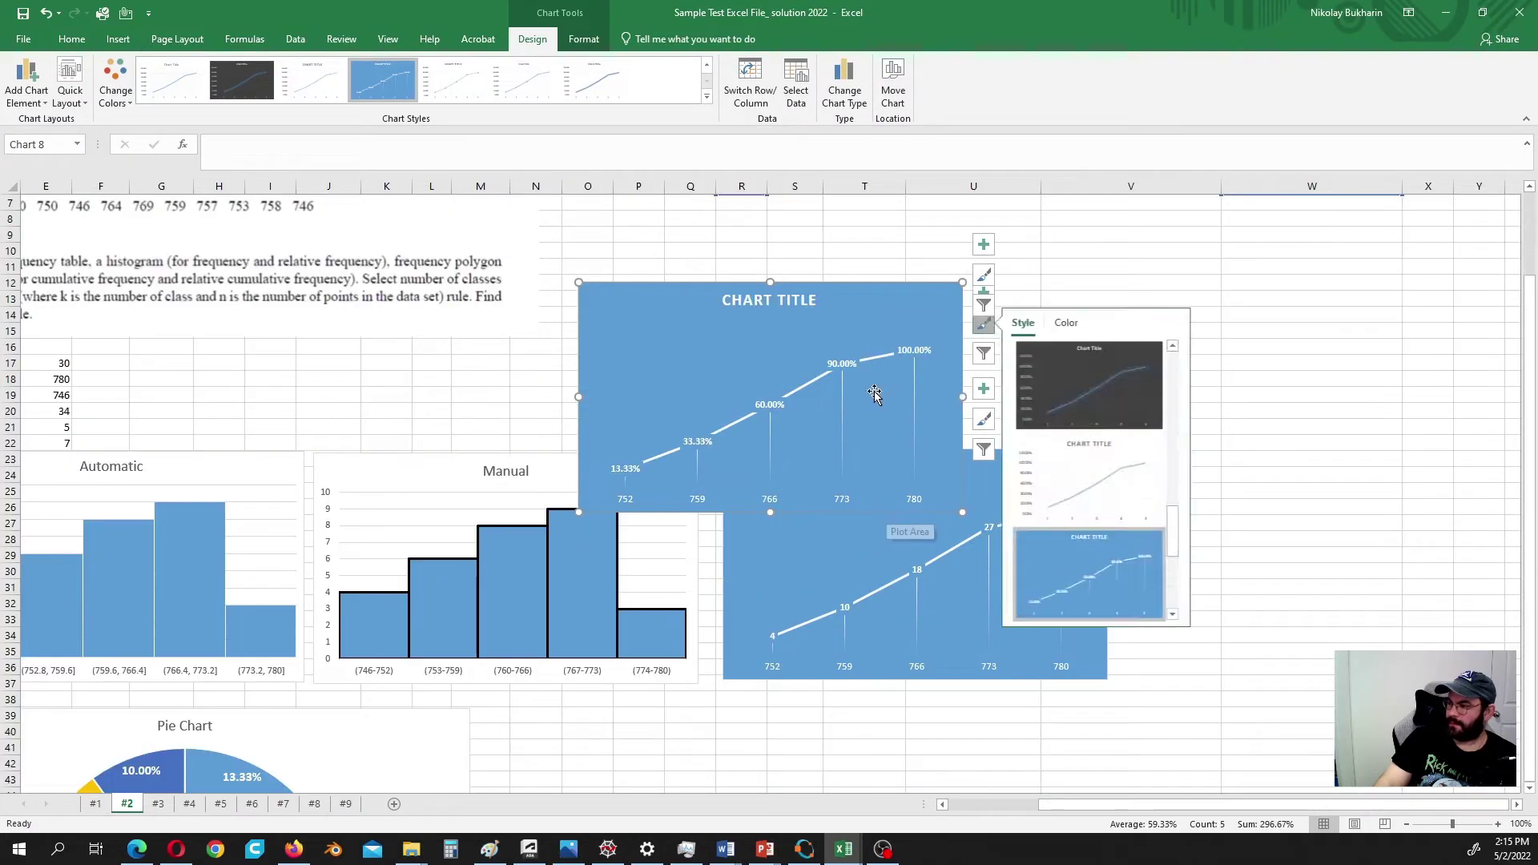
left_click_drag(867, 304, 952, 596)
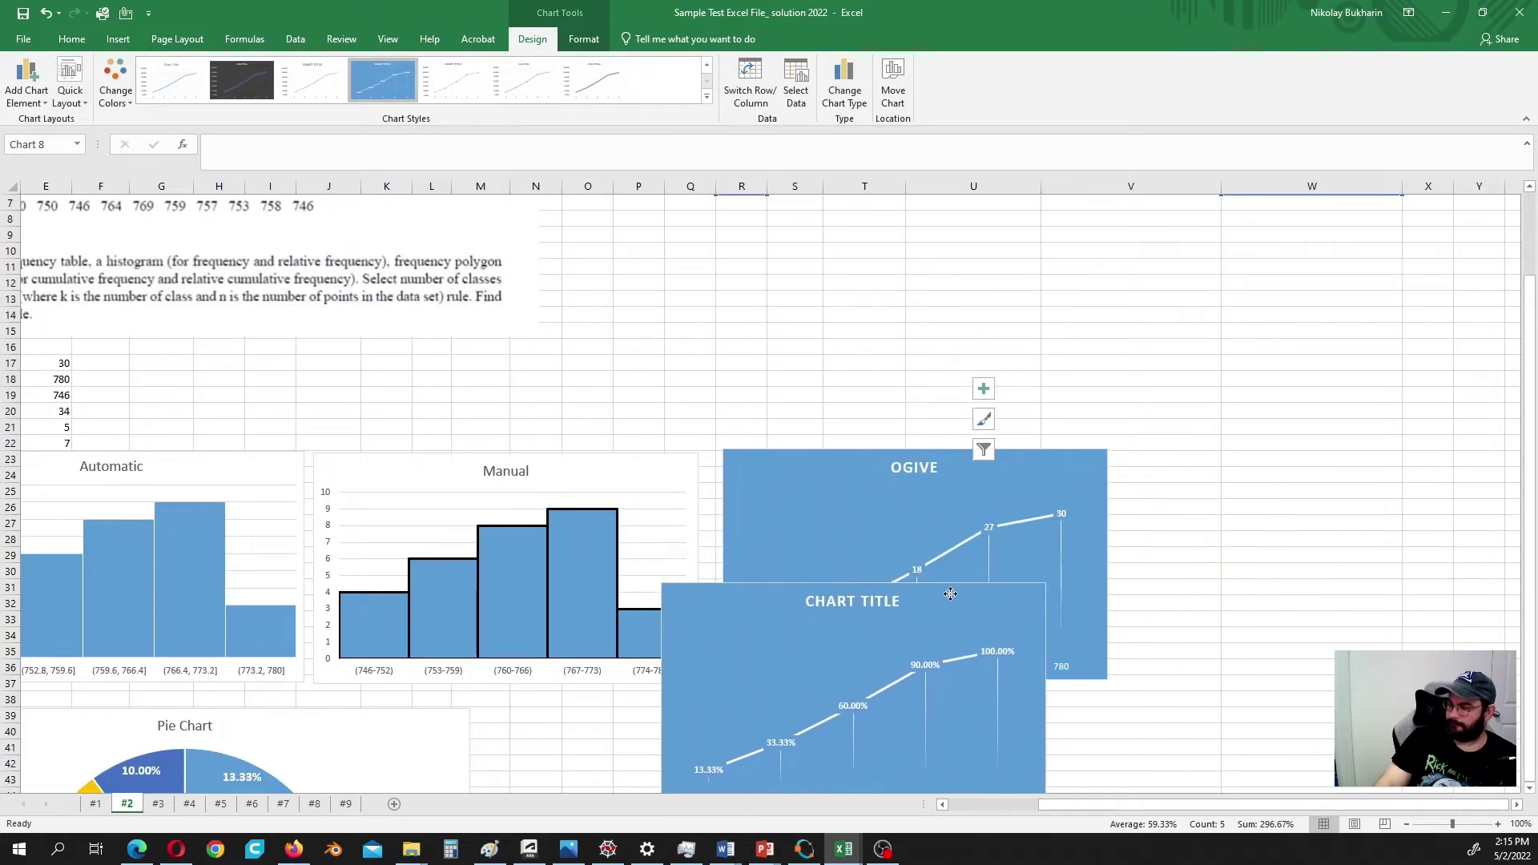
scroll(954, 585, "down", 6)
left_click_drag(962, 339, 1020, 465)
Step: Replace the chart title with '% ogive'
double_click(912, 438)
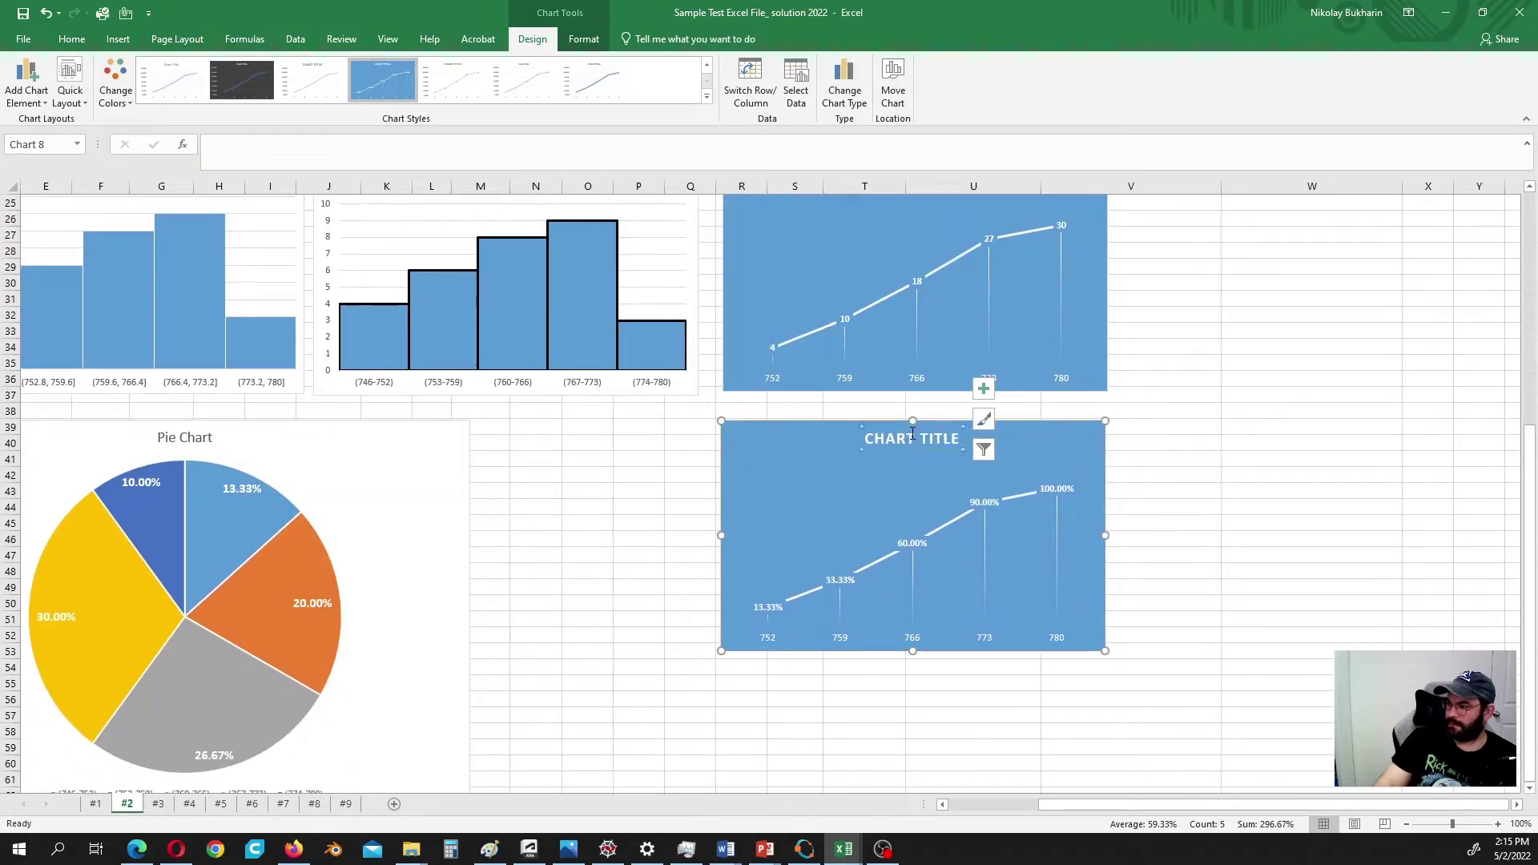
double_click(912, 437)
triple_click(914, 439)
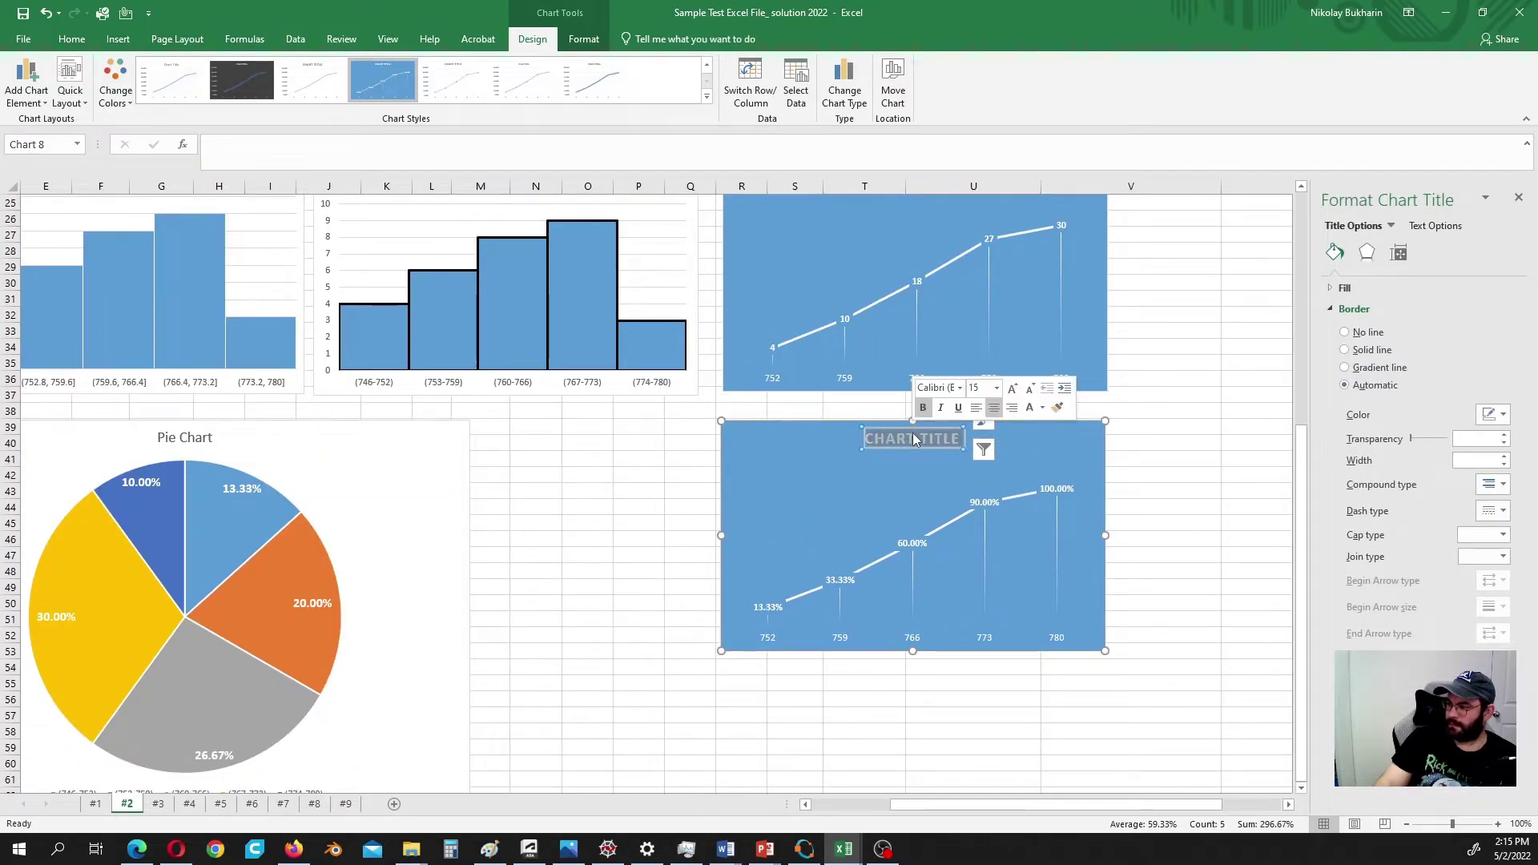
type("%")
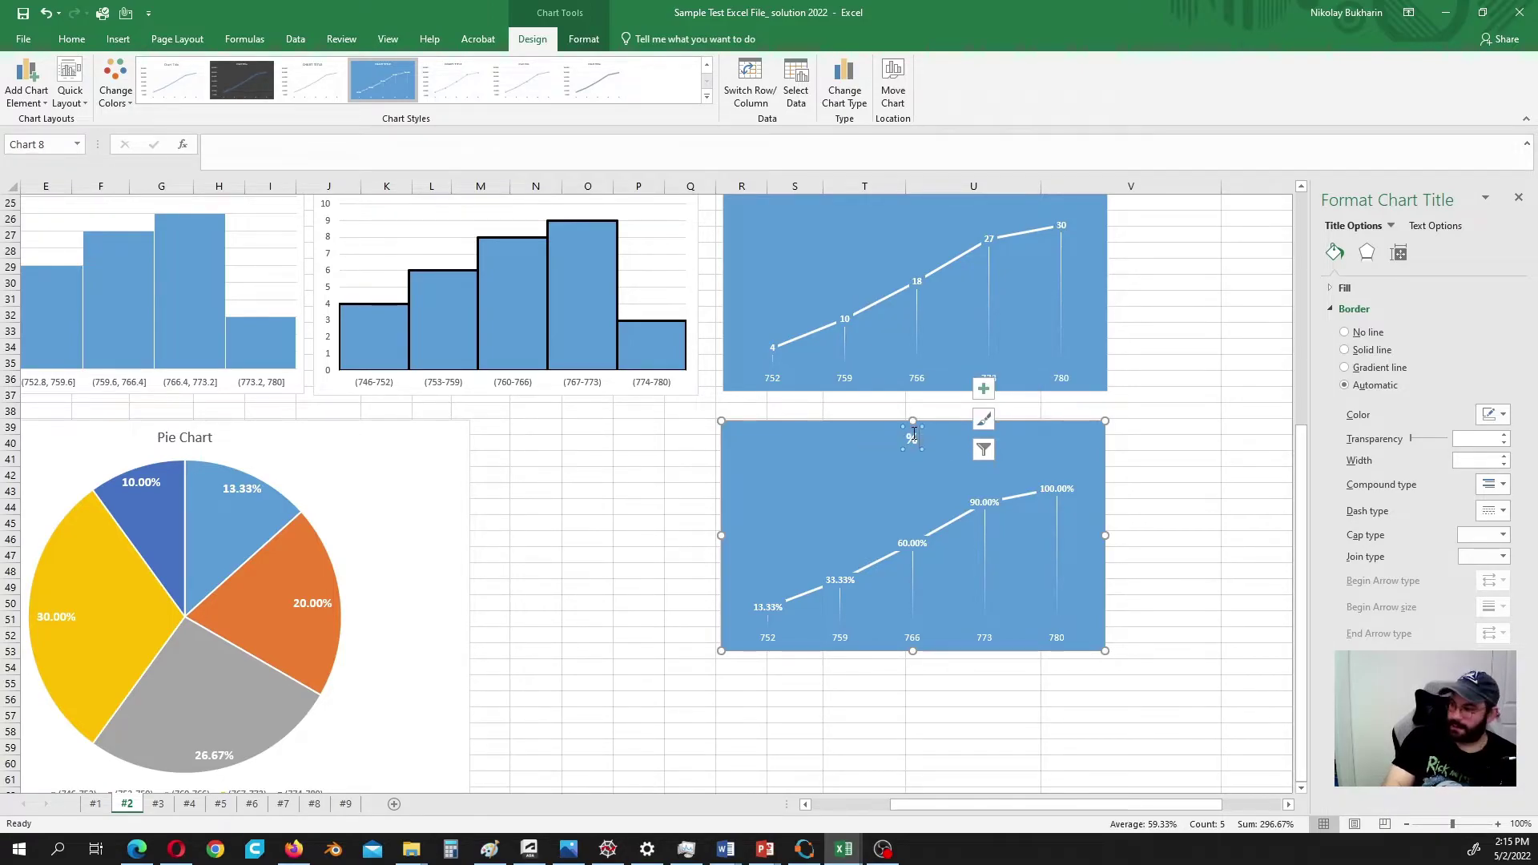
type(" o")
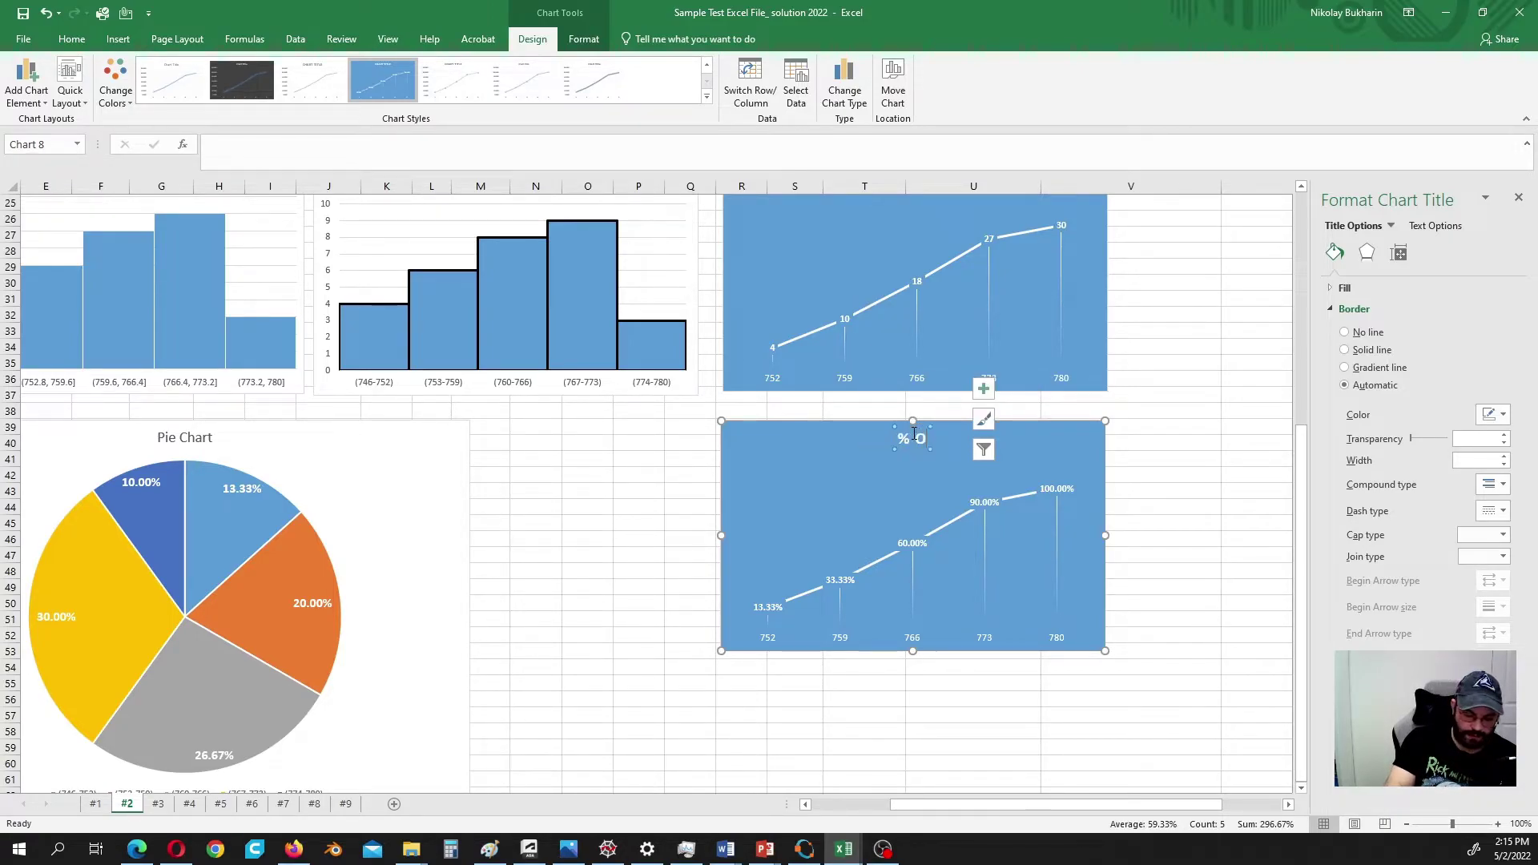
type("gi")
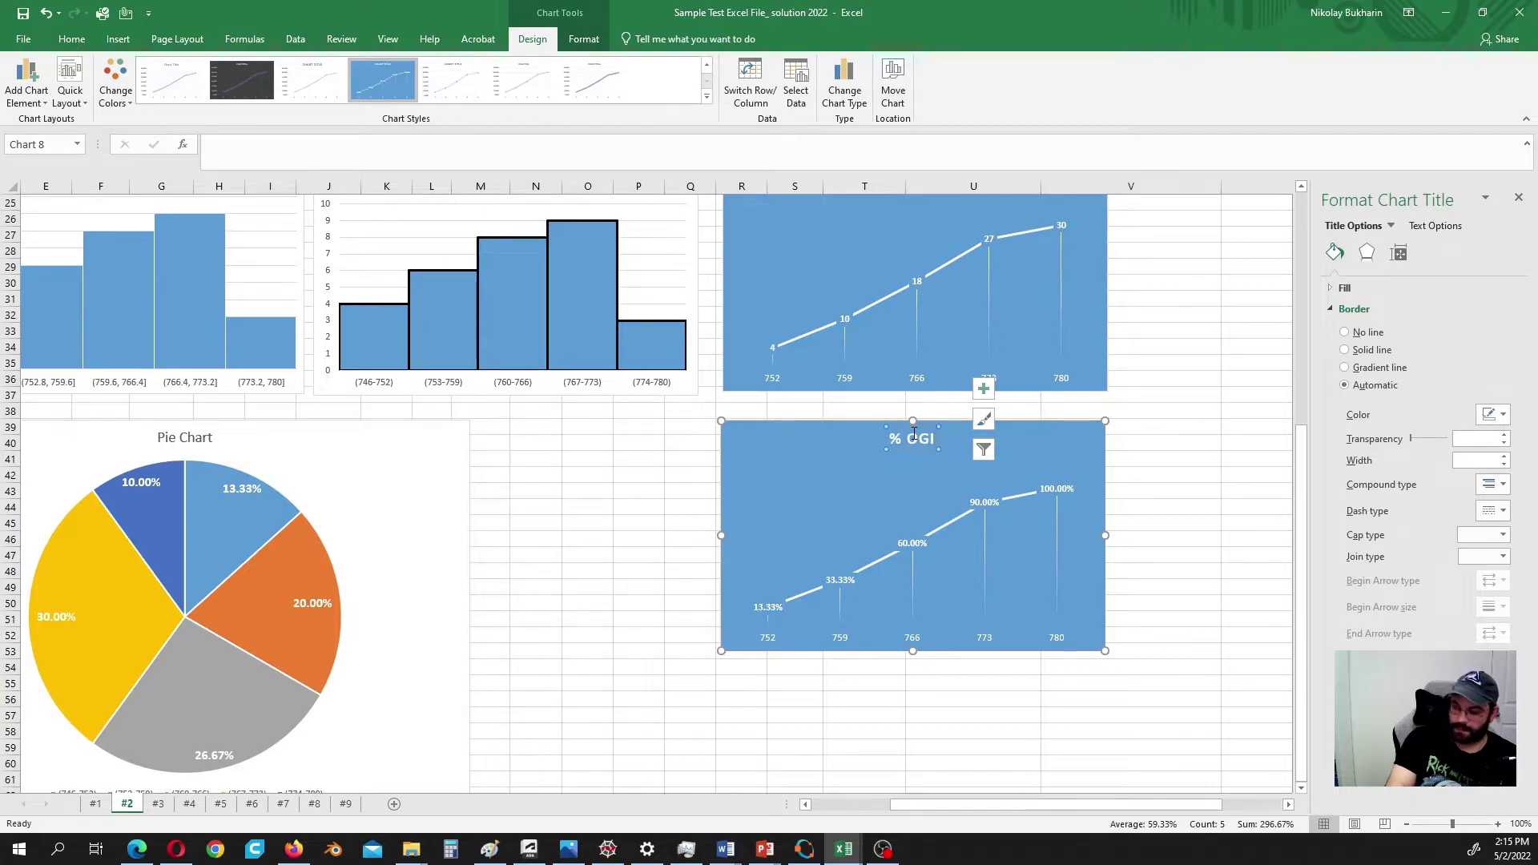
type("ve")
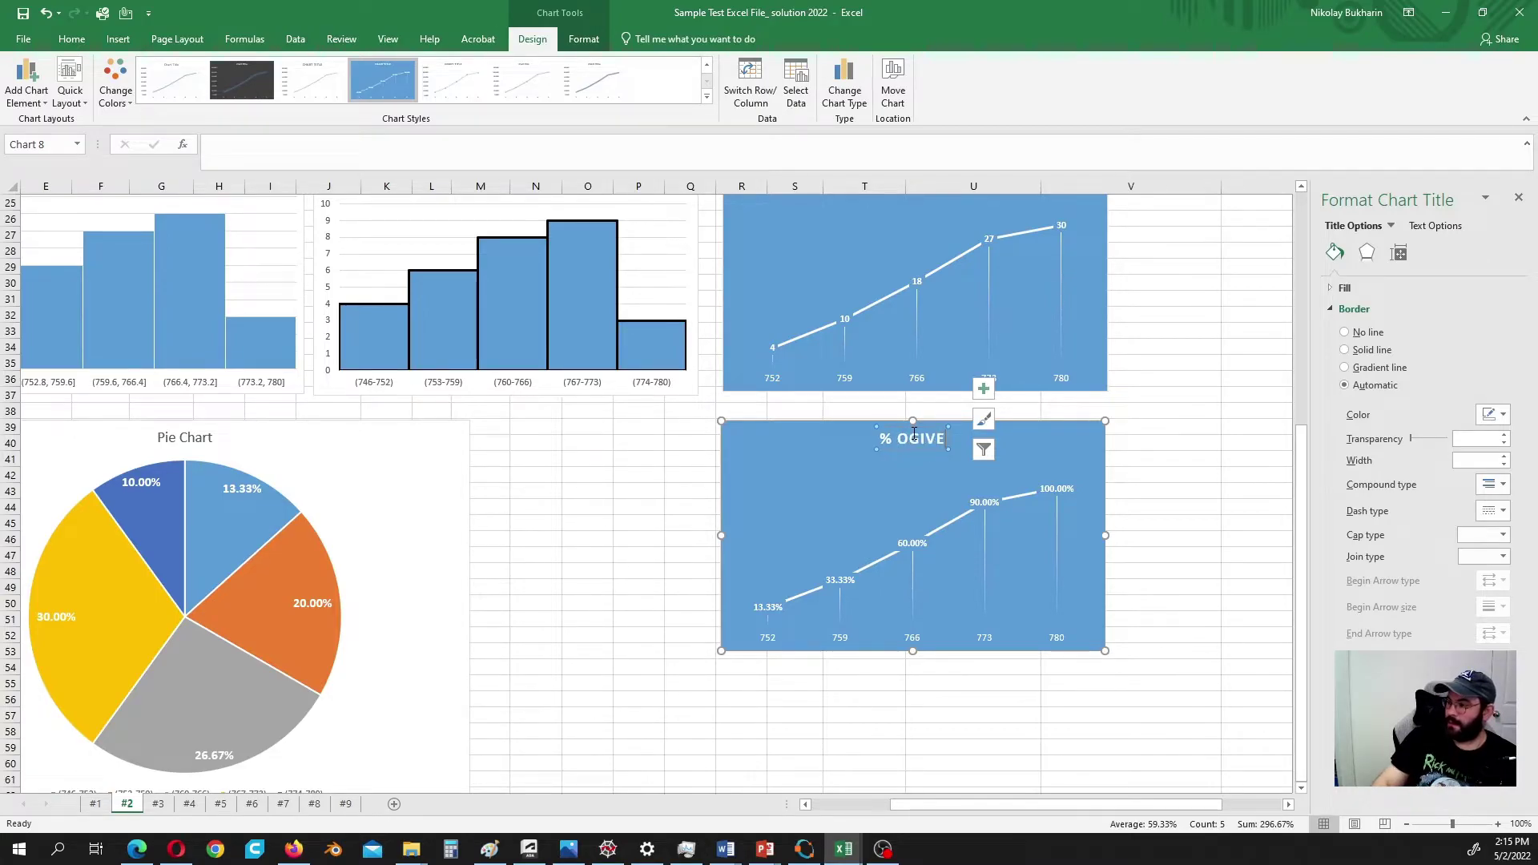
left_click(862, 502)
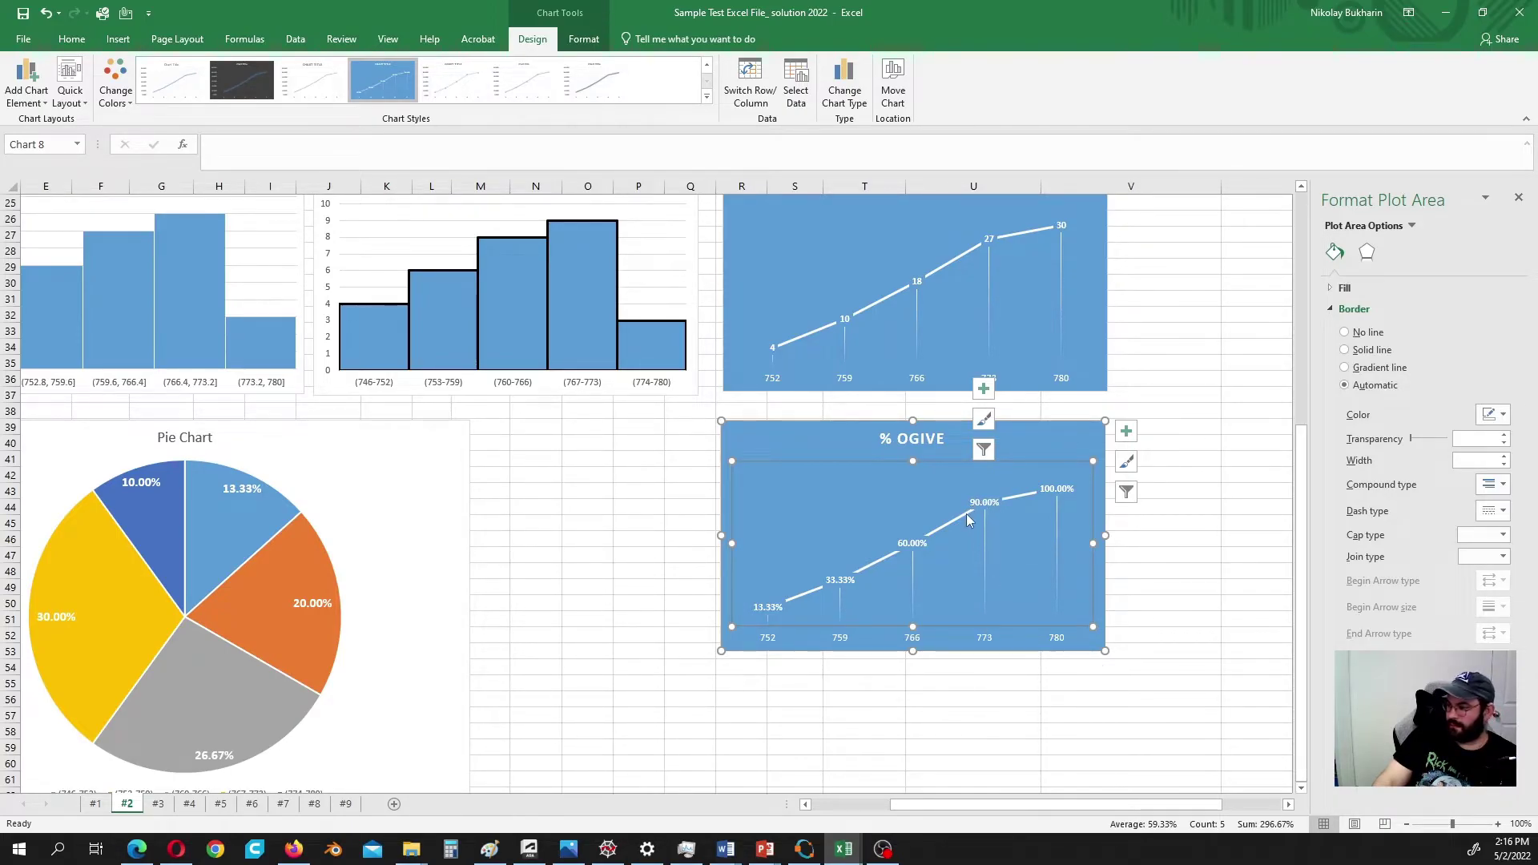
mouse_move(966, 524)
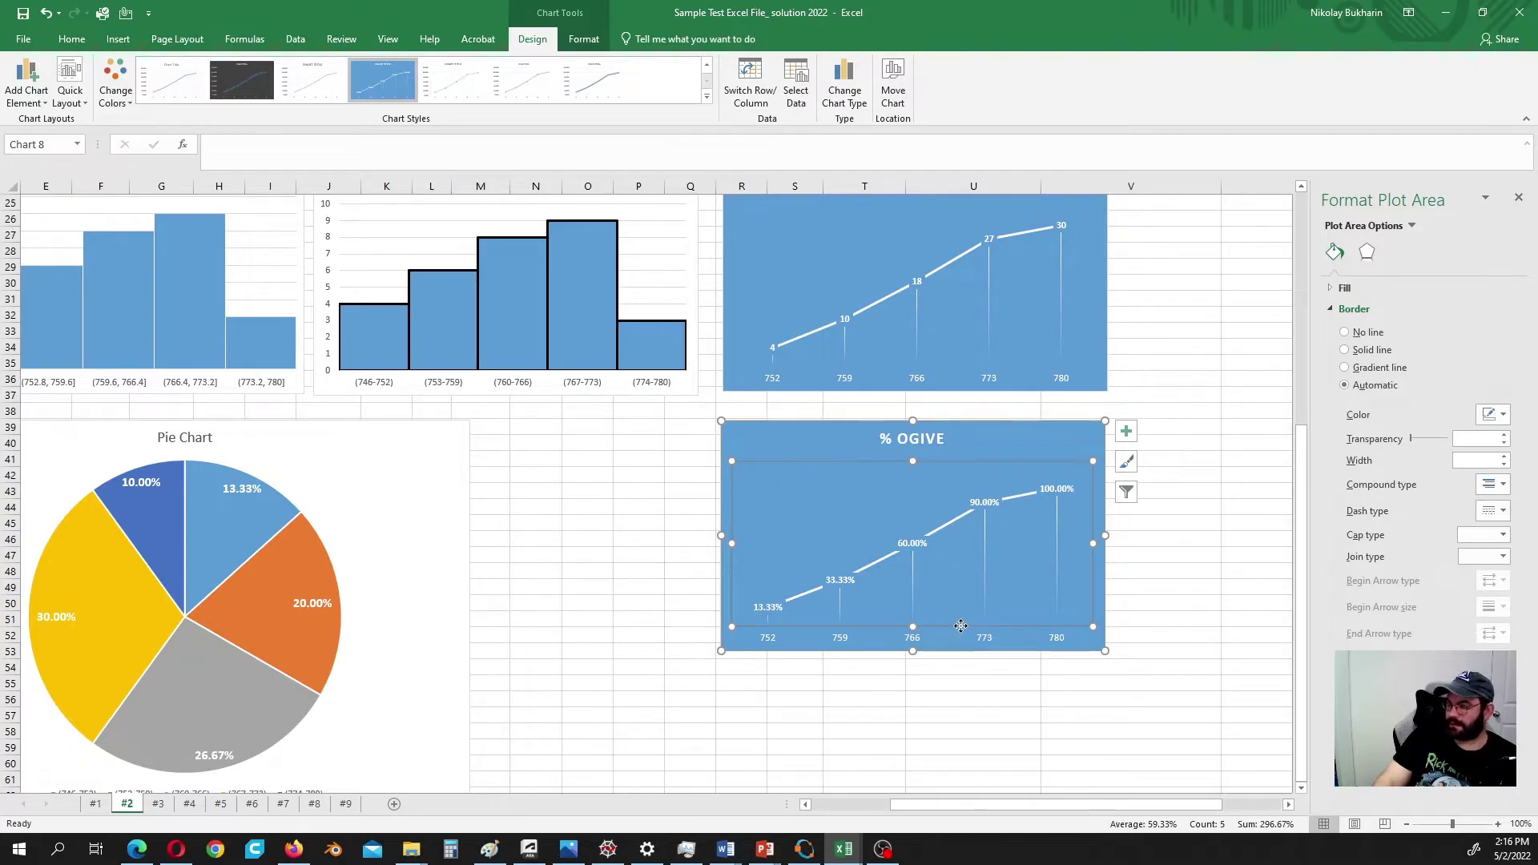
Step: Type the label '80th Percenttile:' in cell N41 beside the pie chart
left_click(536, 456)
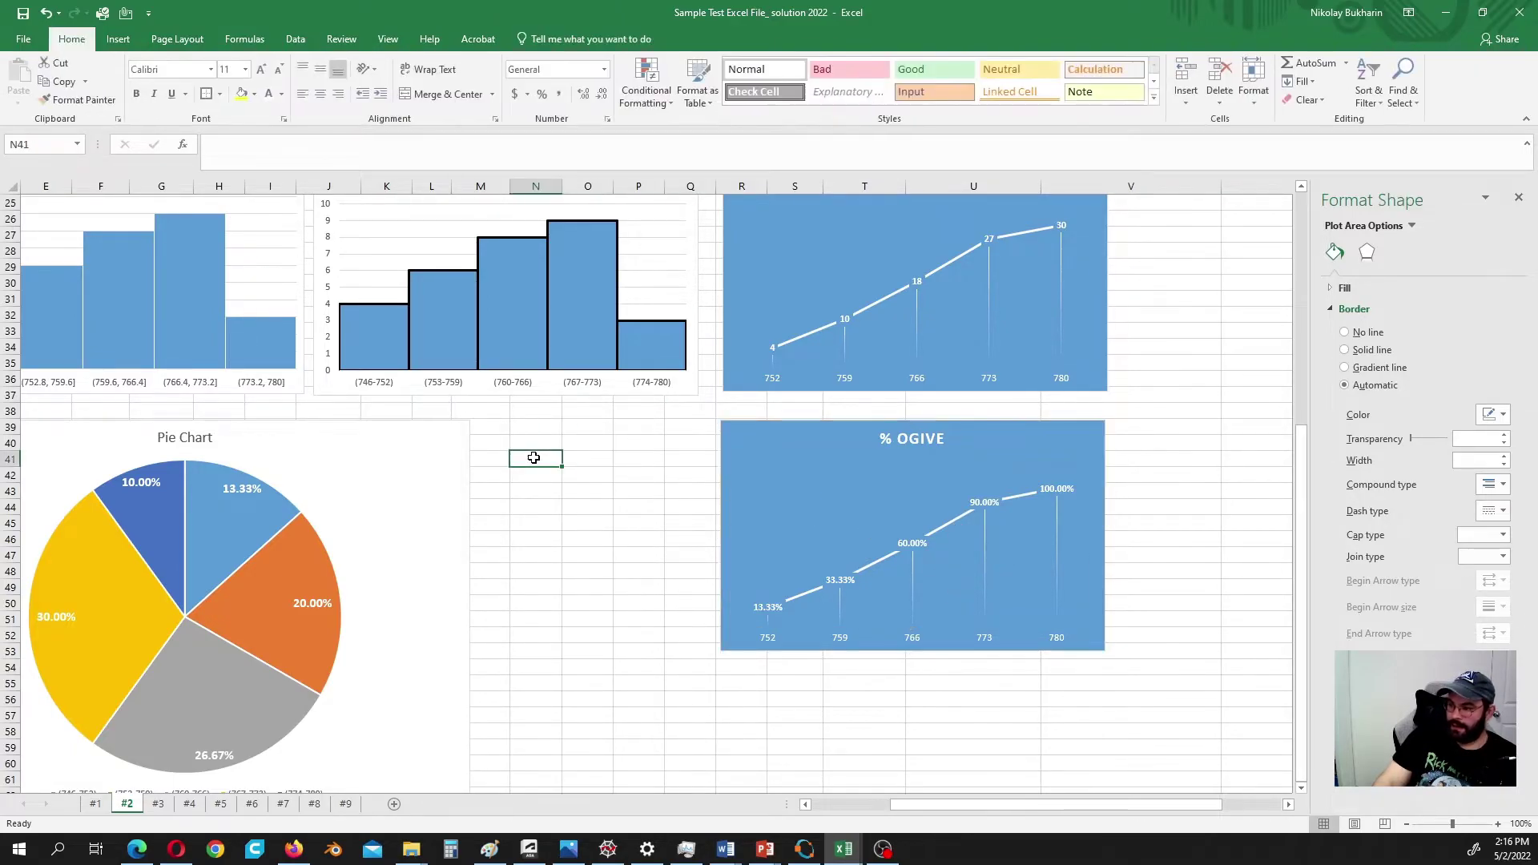
type("80th")
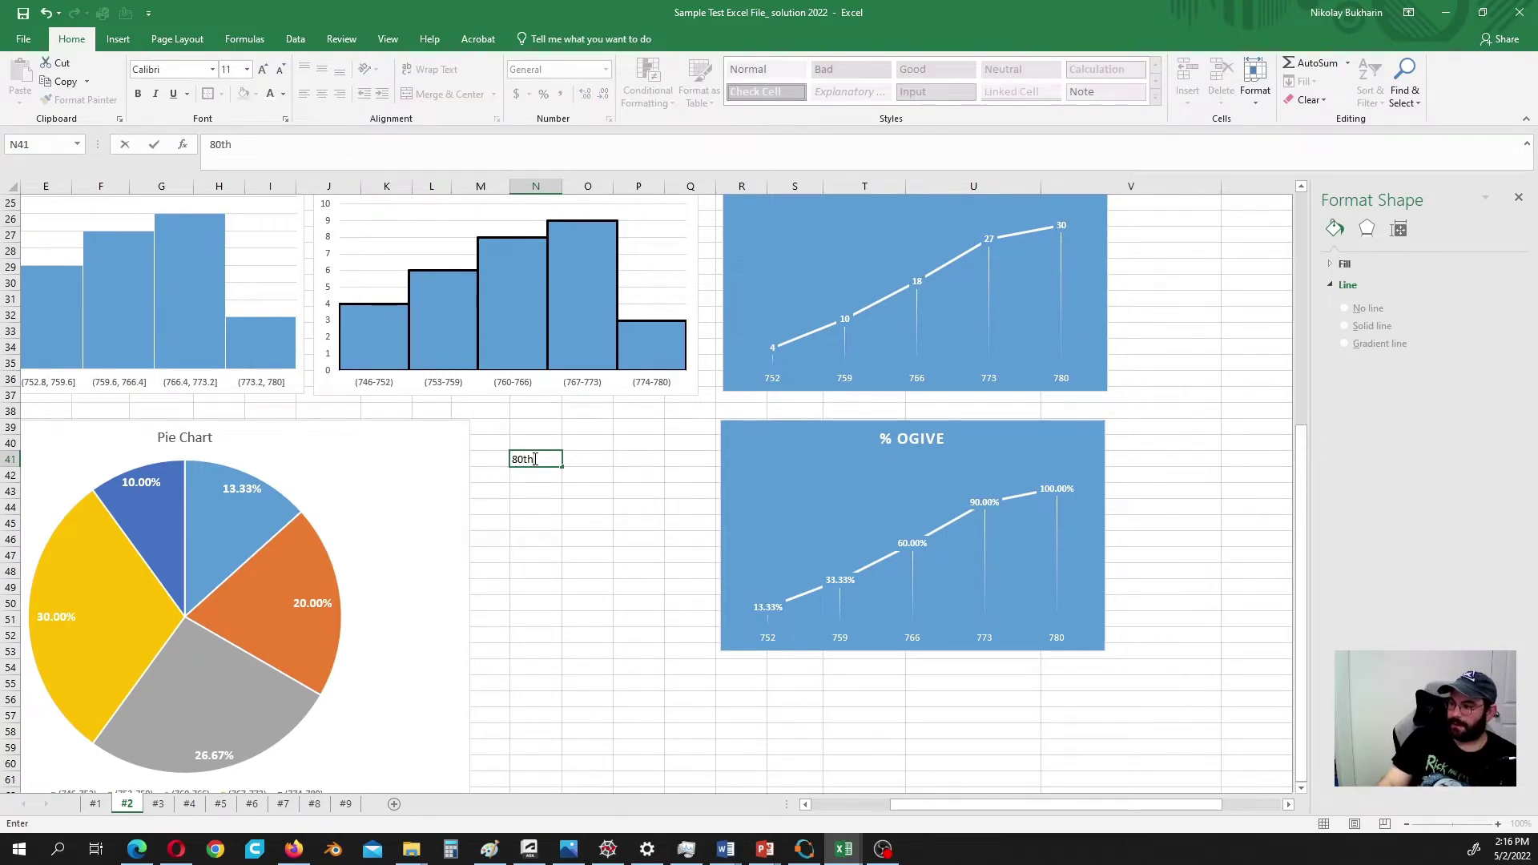
type(" Percen")
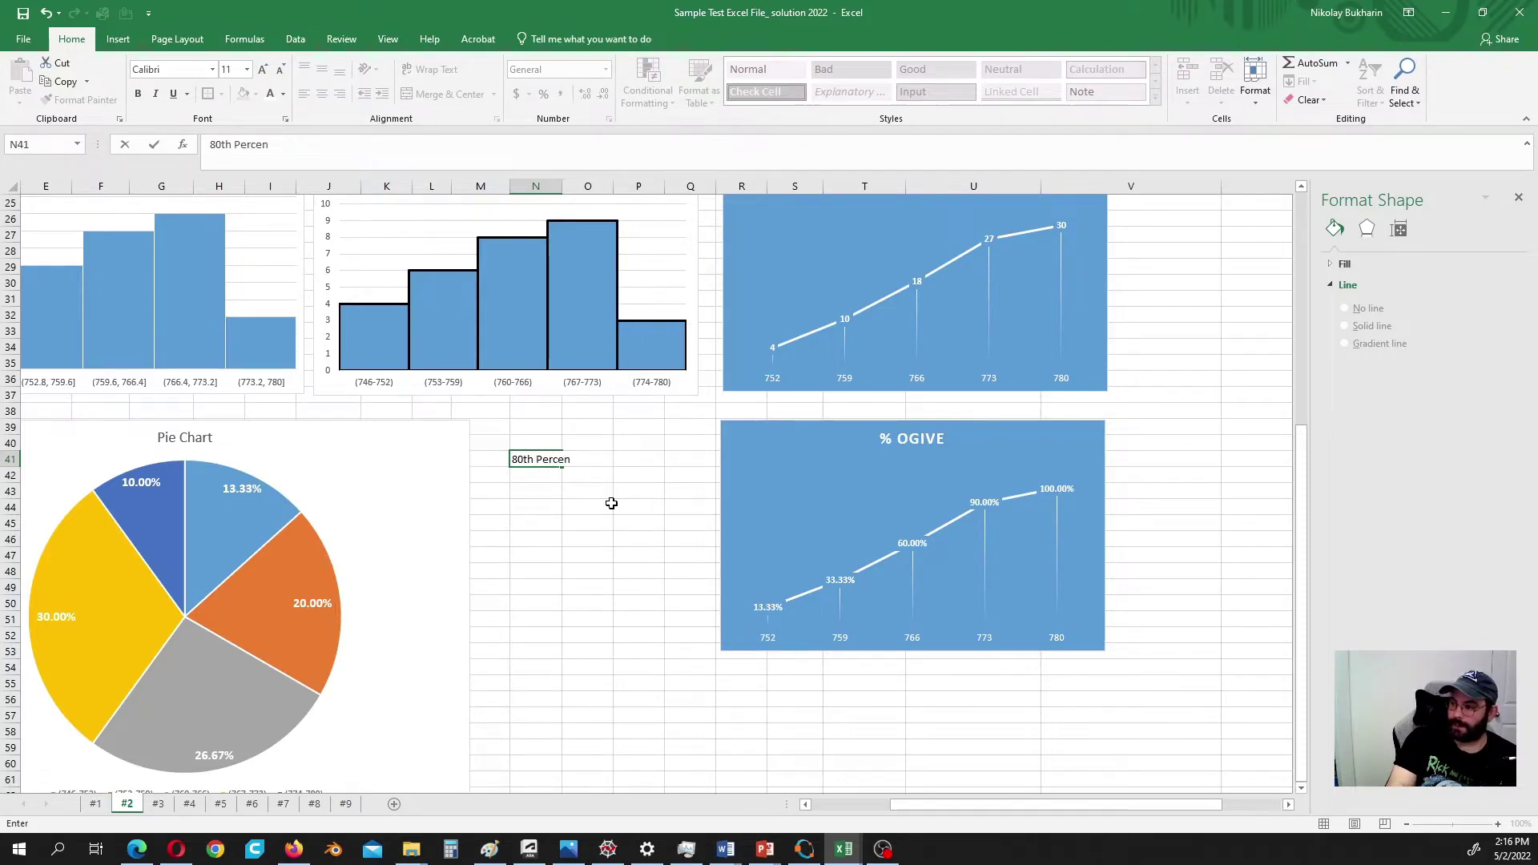
type("ttile:")
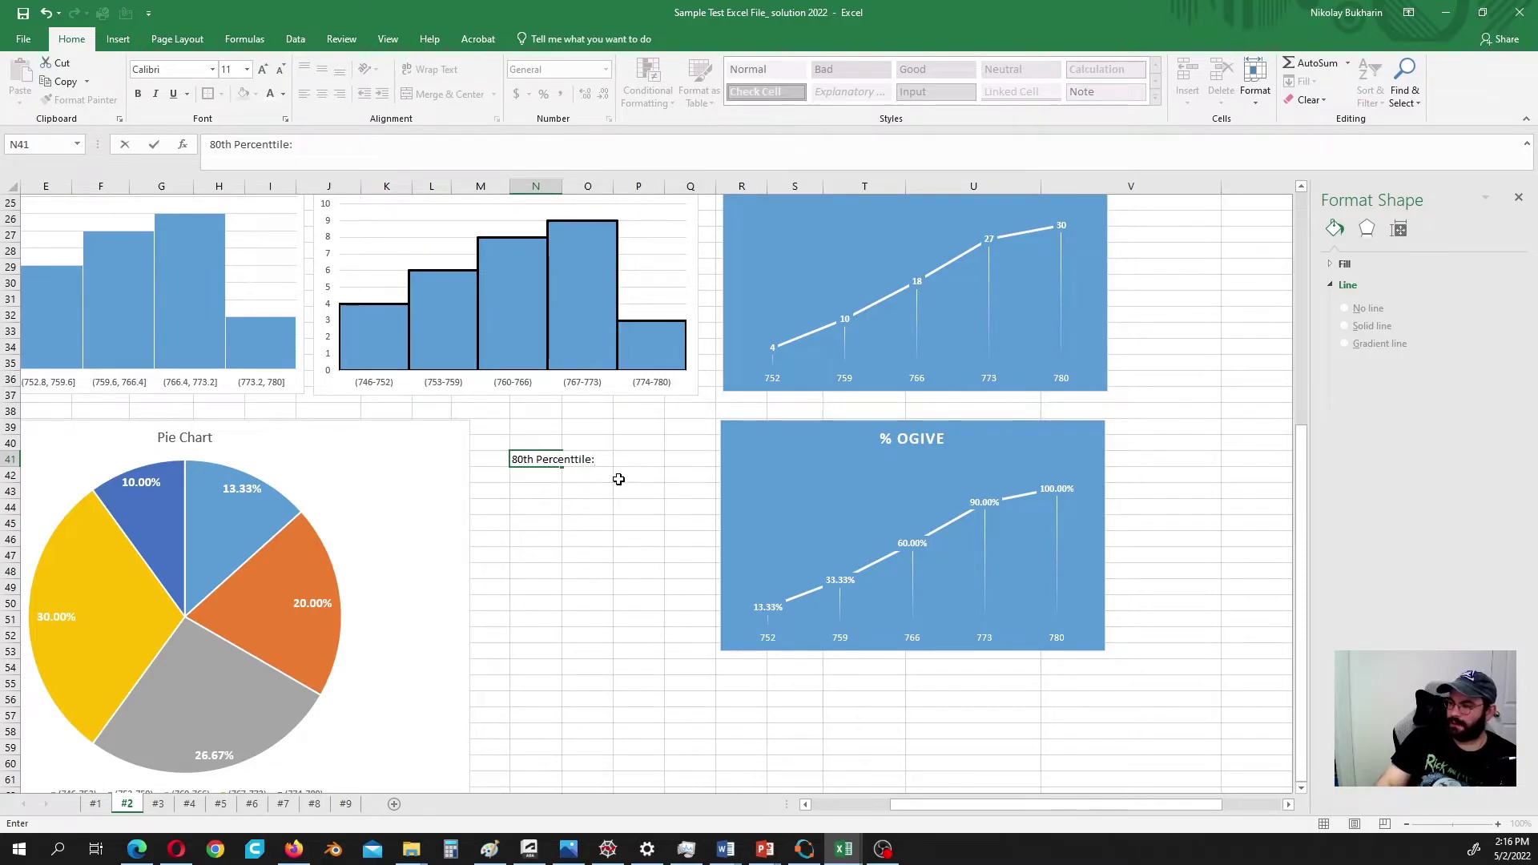
left_click(637, 454)
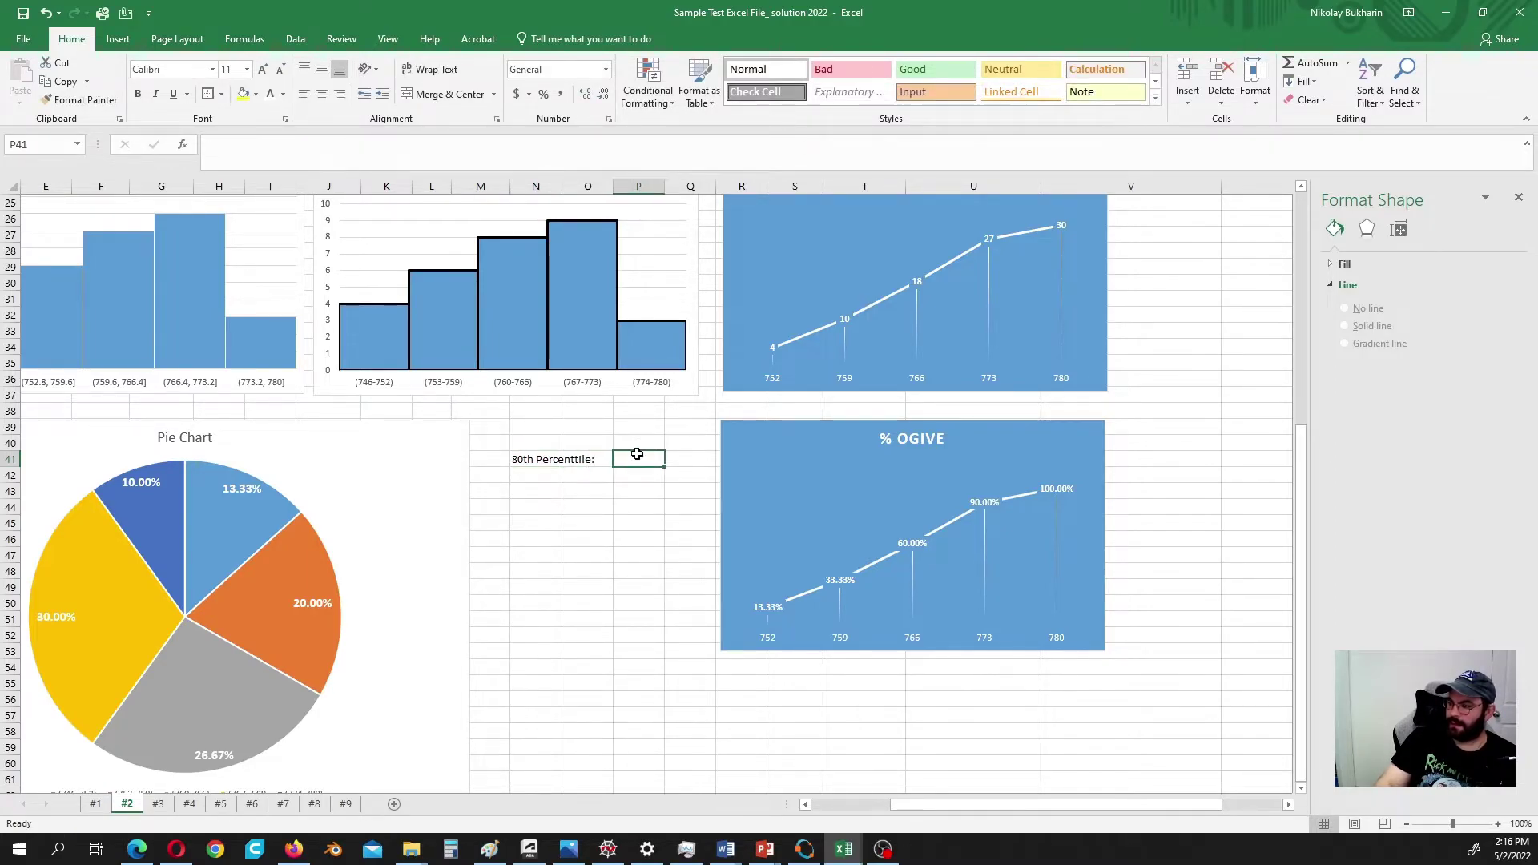
scroll(638, 455, "up", 6)
left_click_drag(966, 804, 886, 805)
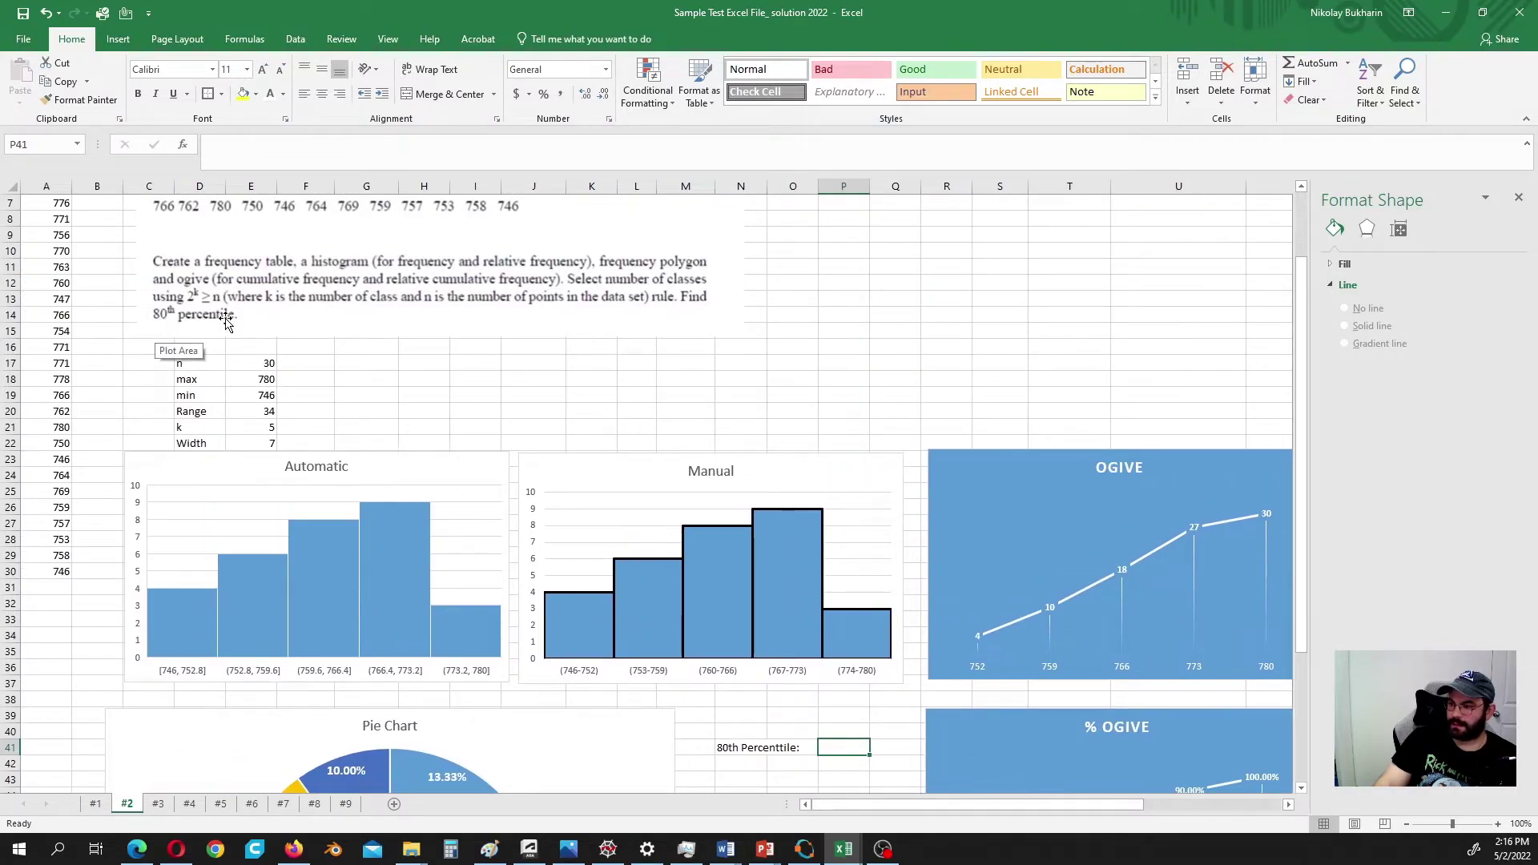
scroll(786, 604, "down", 3)
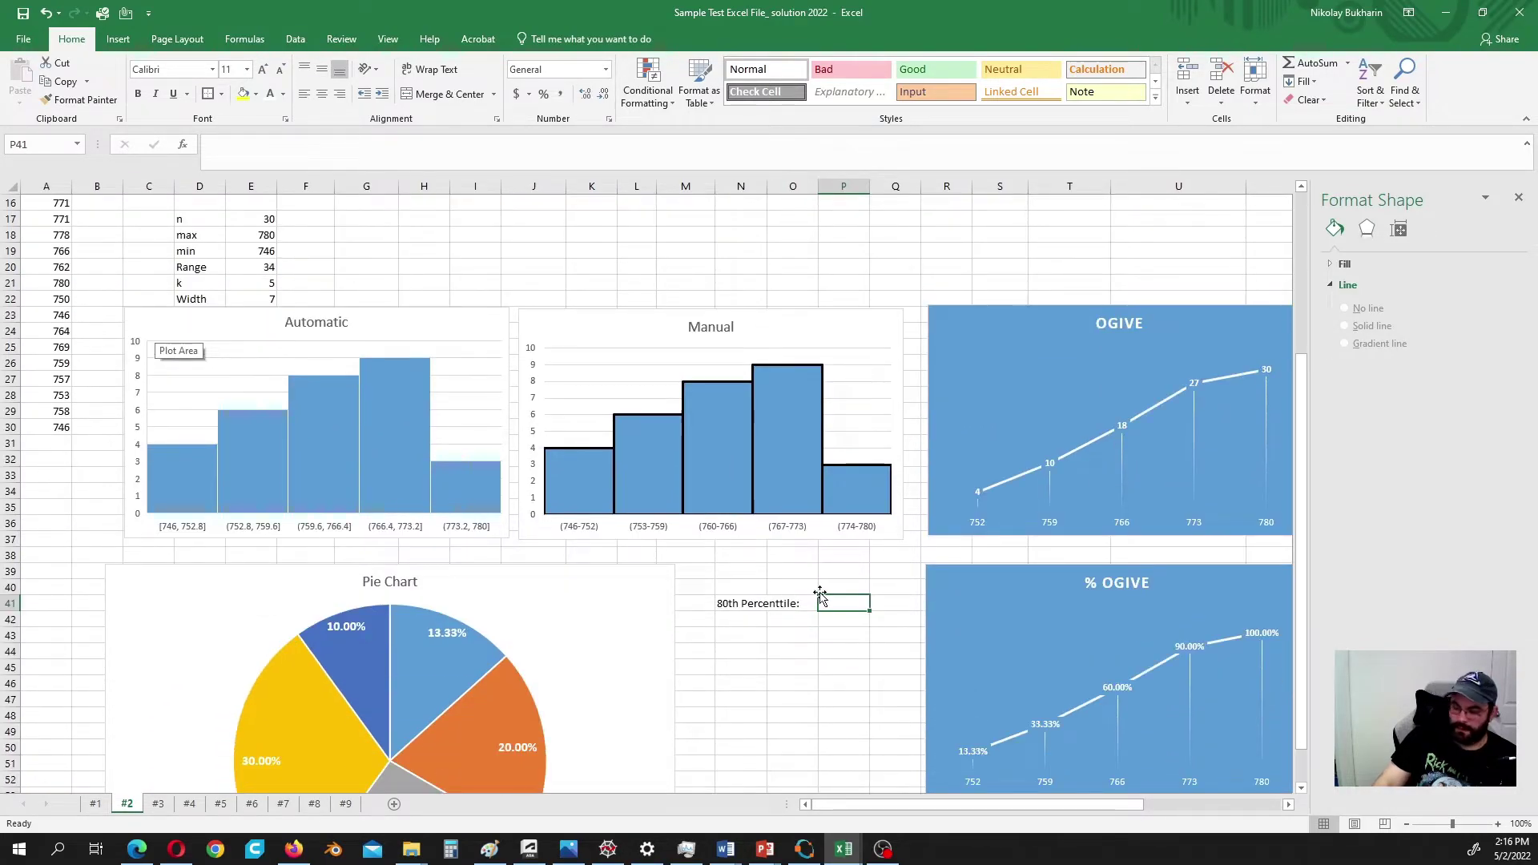
Step: Enter =PERCENTILE.INC(A1:A30,0.8) in P41 to compute the 80th percentile of the scores
type("=")
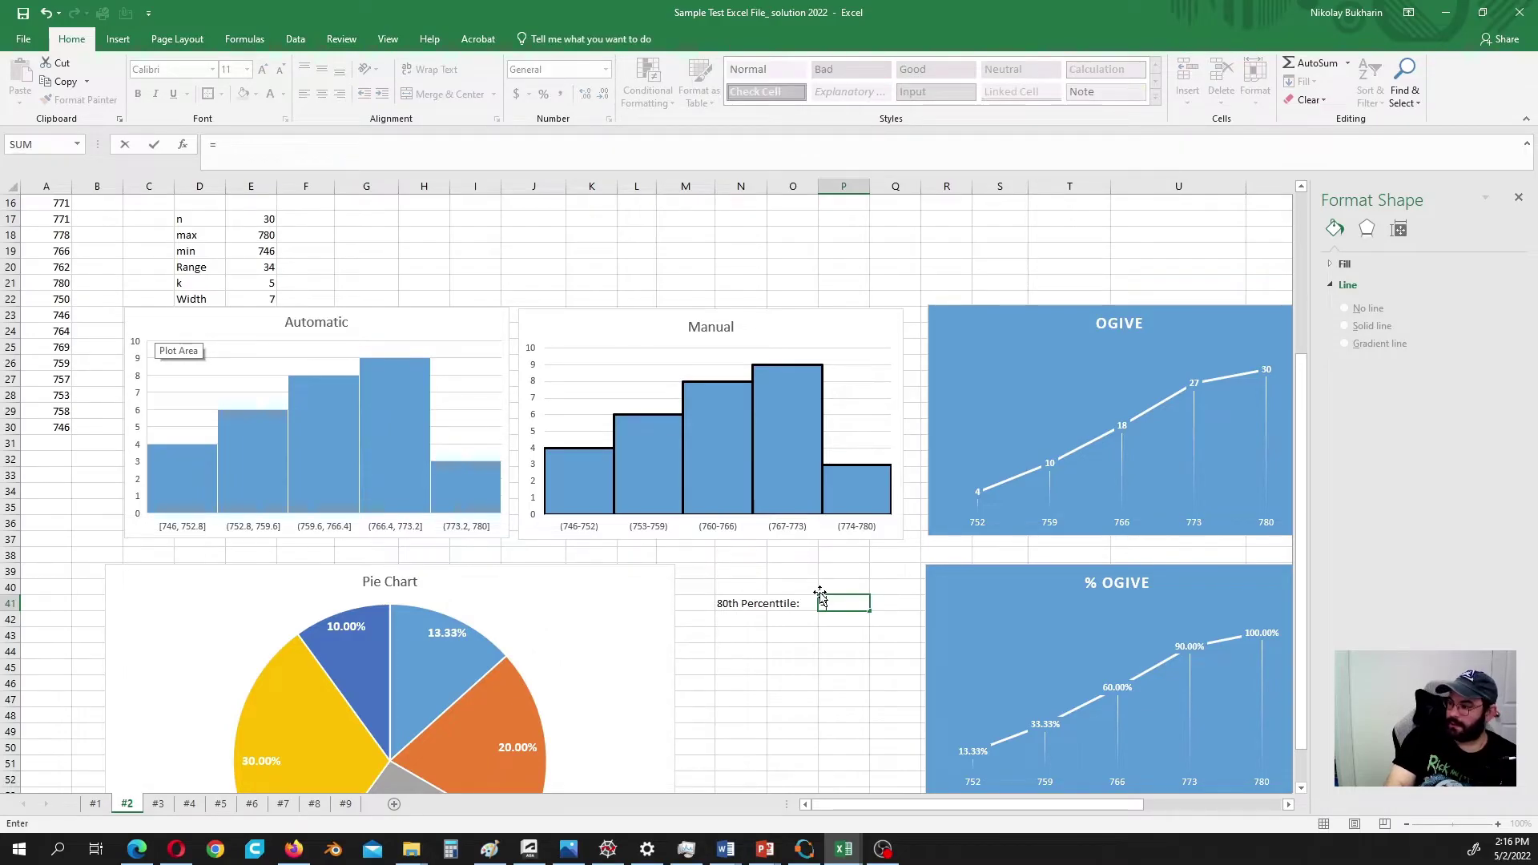
type("per")
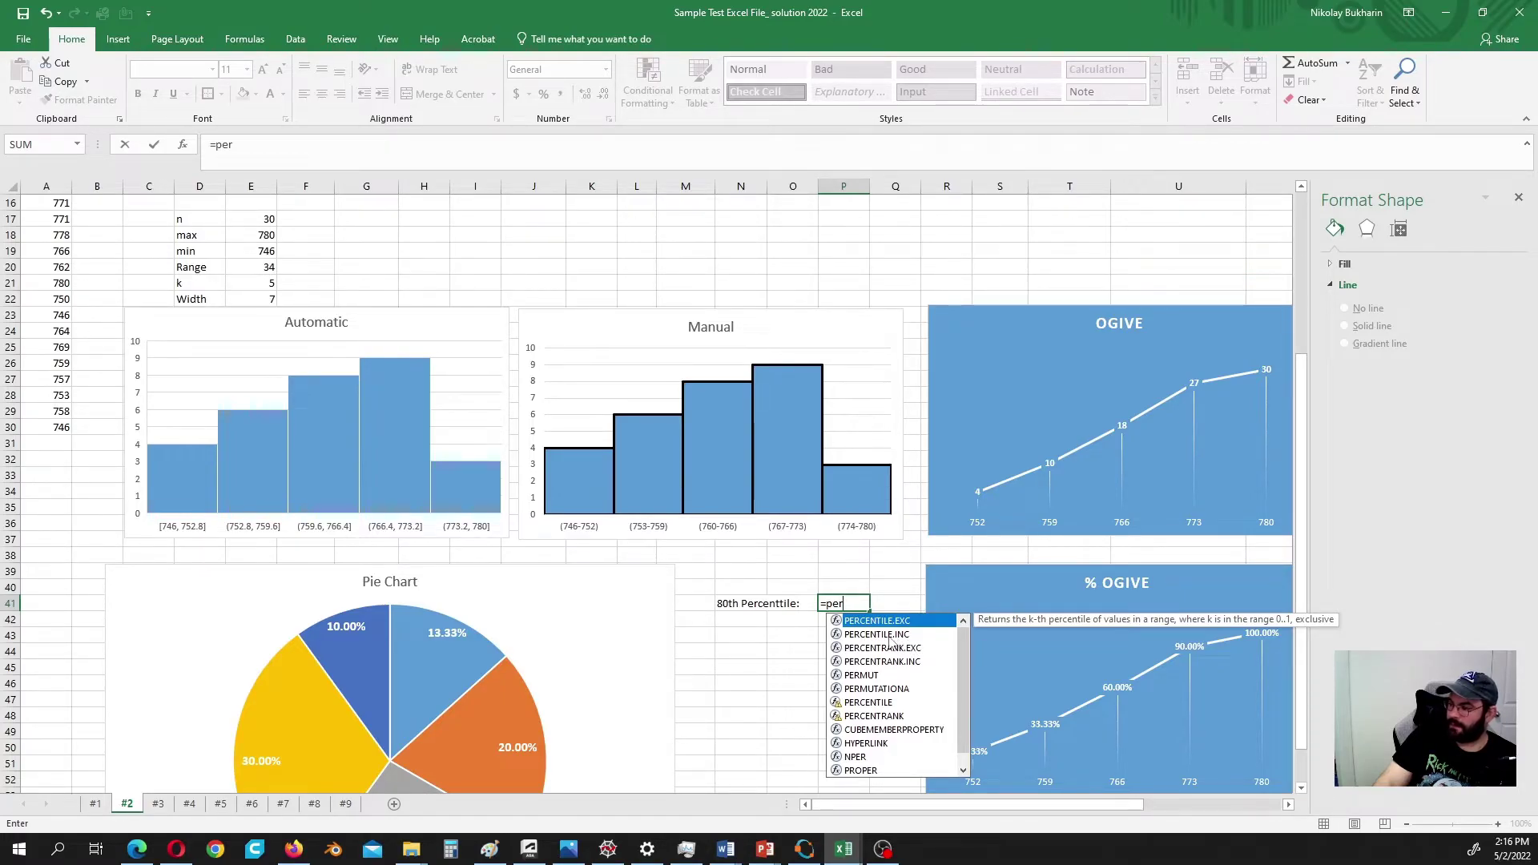
double_click(876, 634)
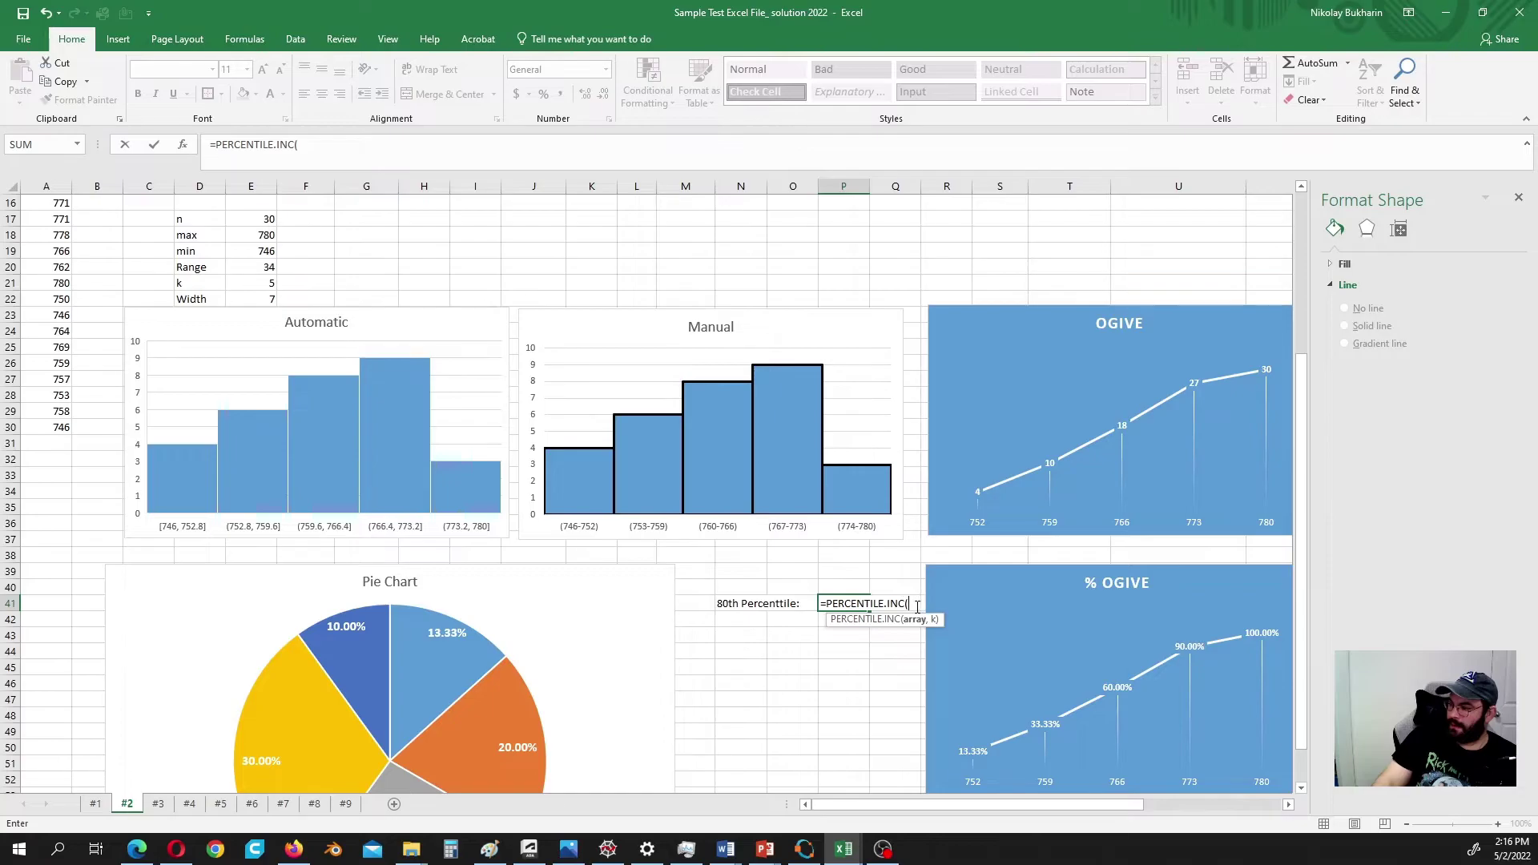
scroll(83, 355, "up", 5)
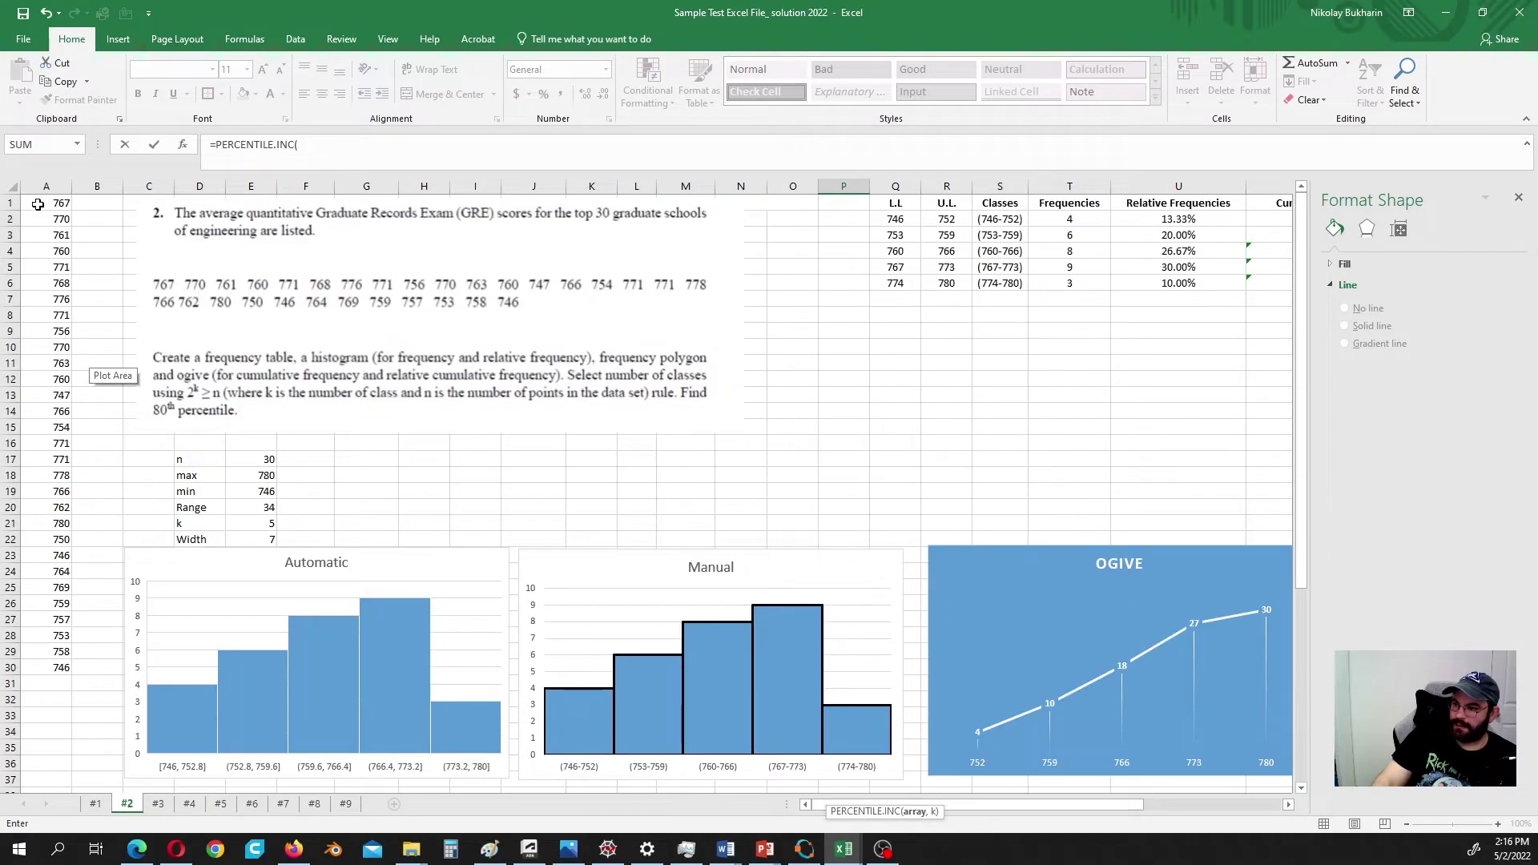
left_click_drag(47, 200, 48, 670)
scroll(790, 633, "down", 4)
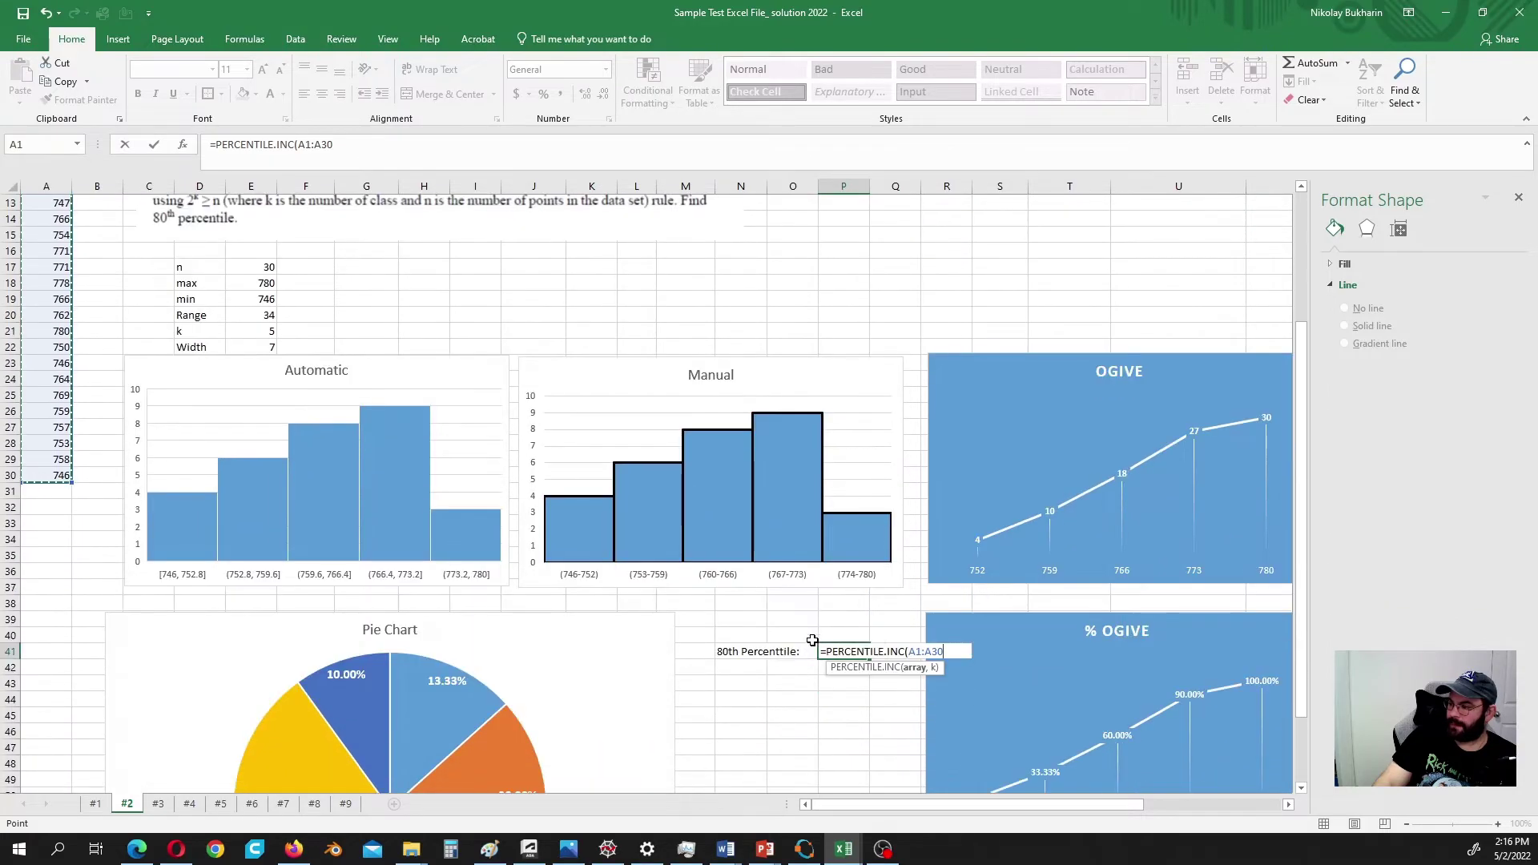
type(",0.8")
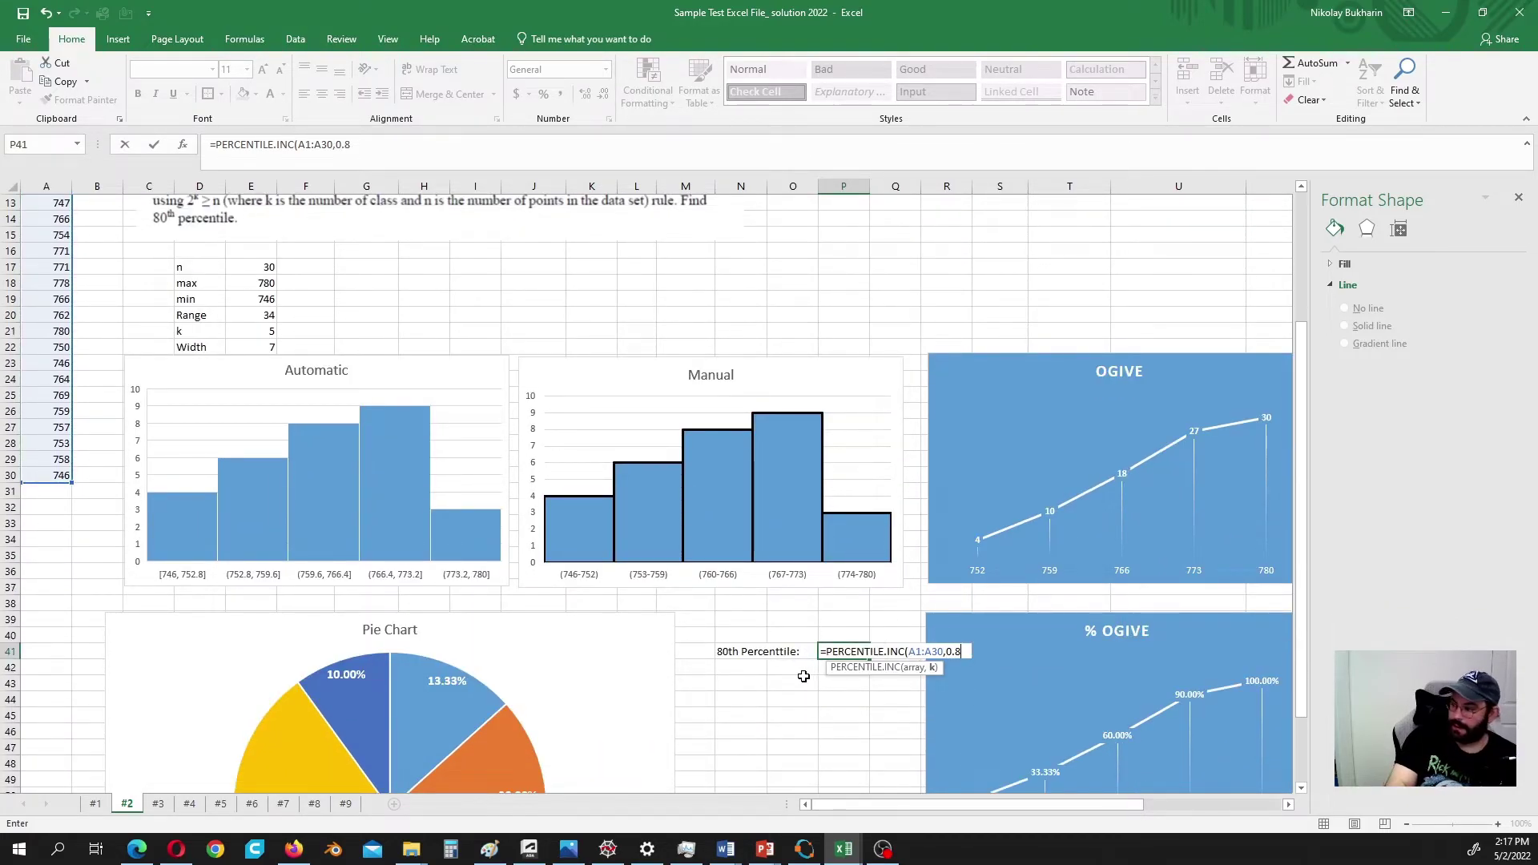
type(")")
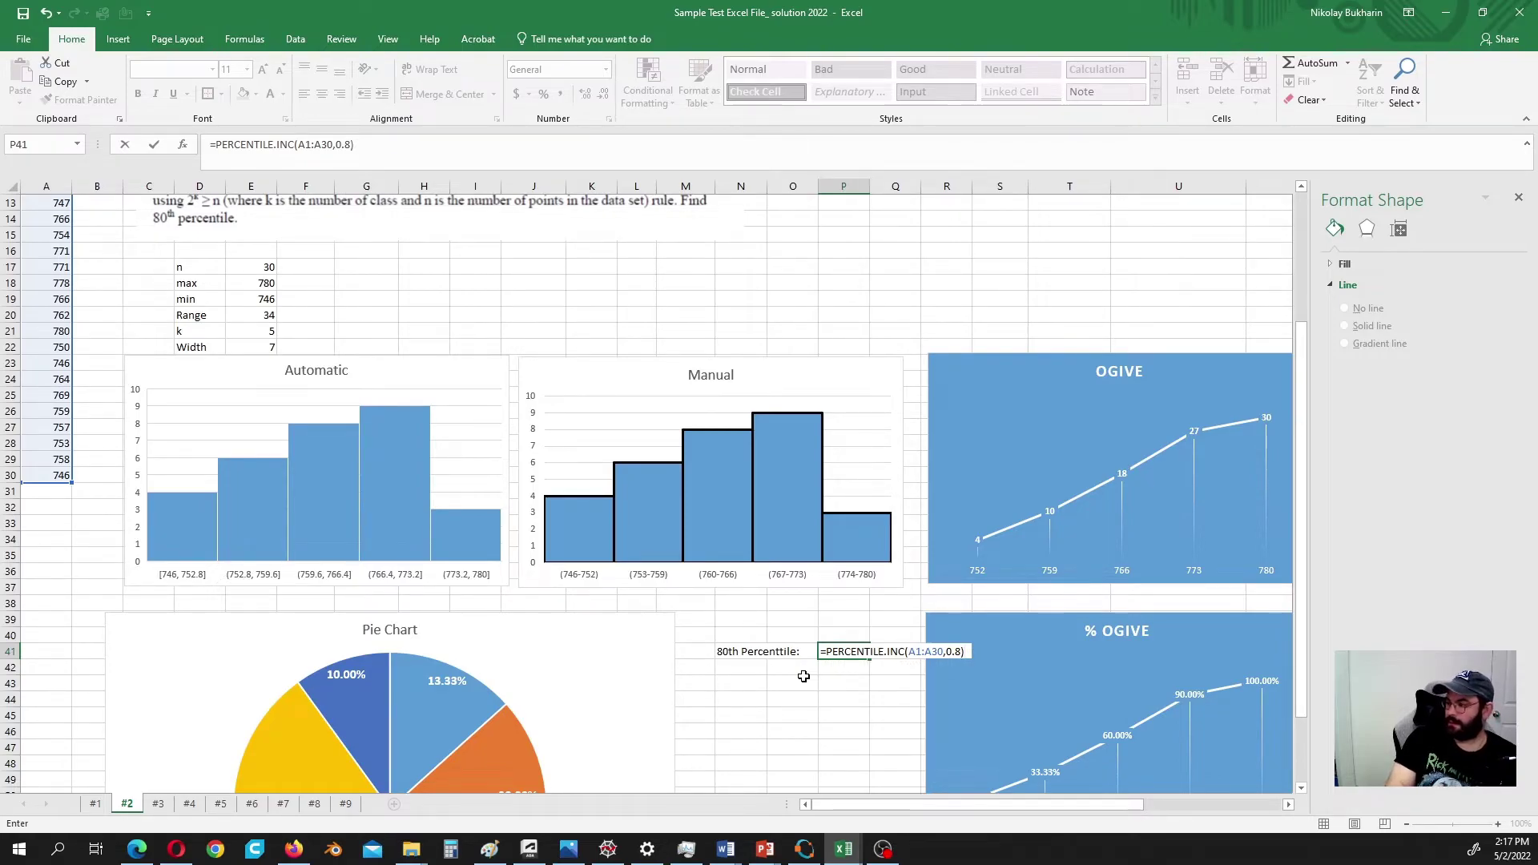
key("Return")
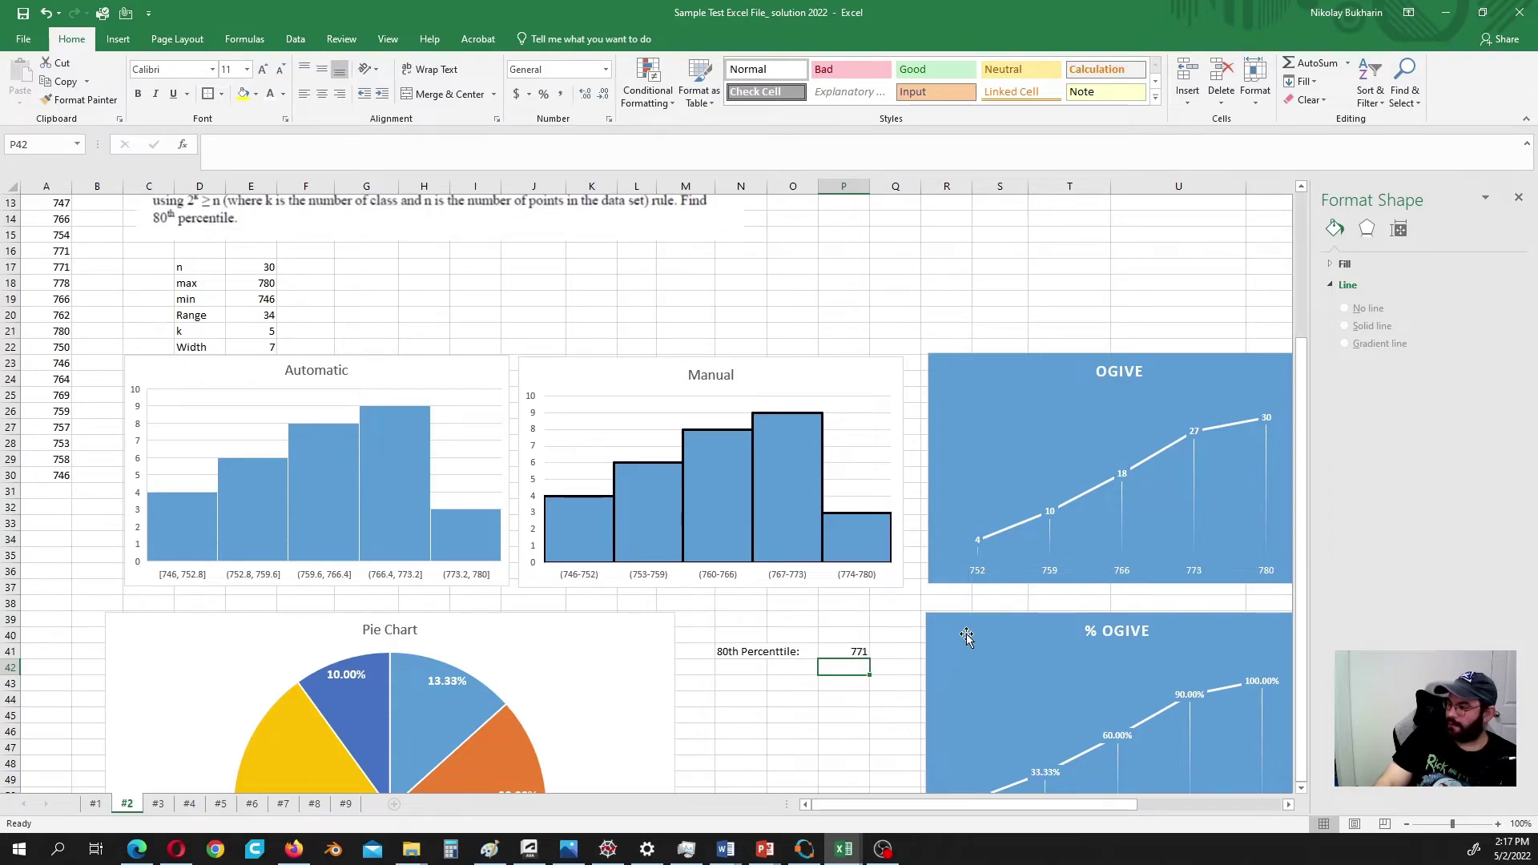
Step: Center-align the Relative Cumulative Frequencies heading and percentages in W1:W6
scroll(994, 629, "up", 1)
scroll(994, 629, "up", 3)
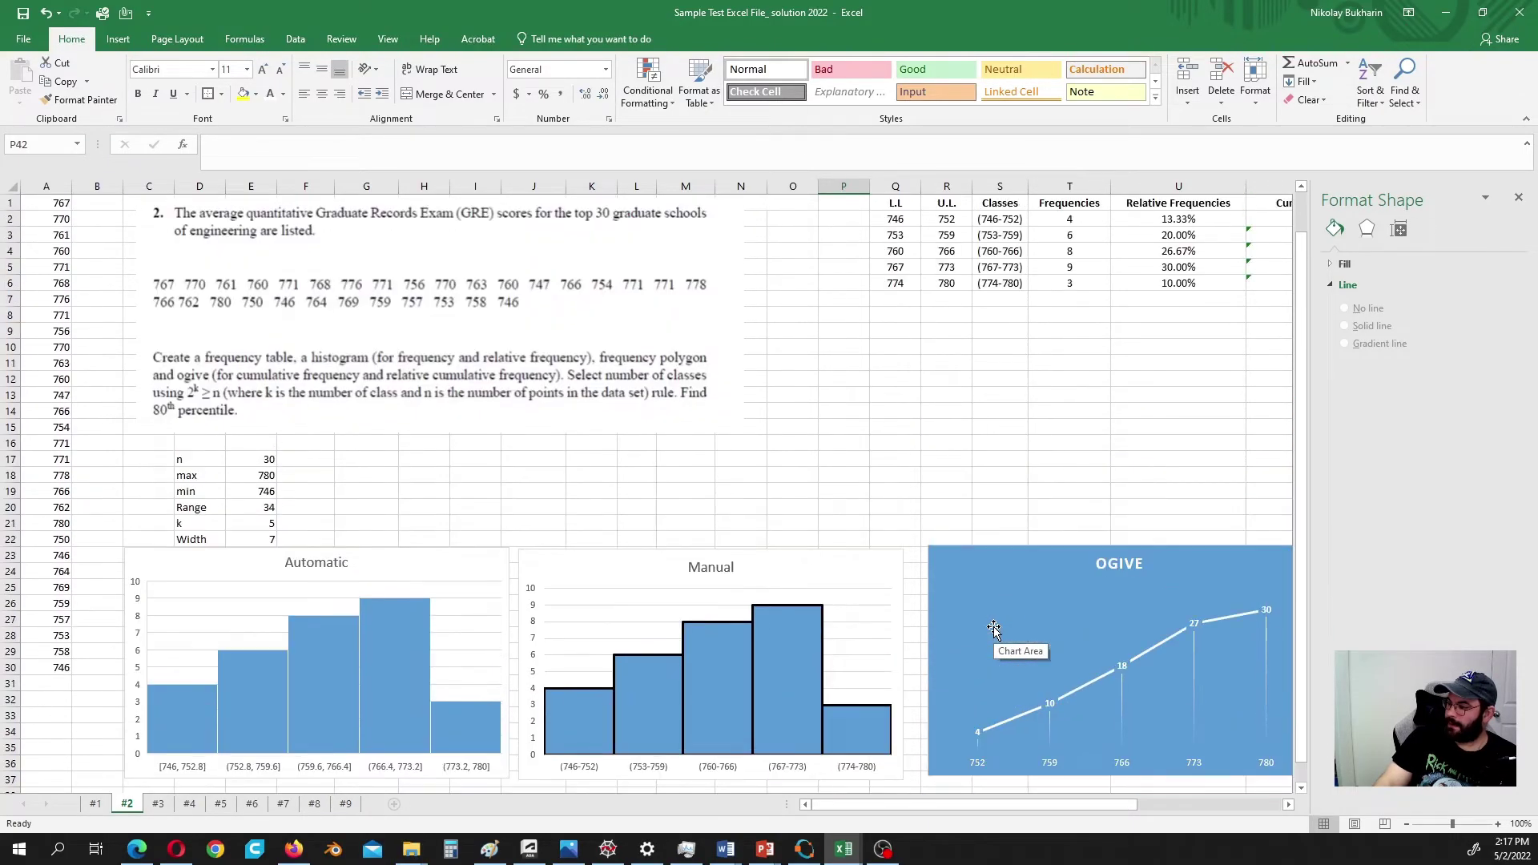
left_click_drag(974, 809, 1219, 718)
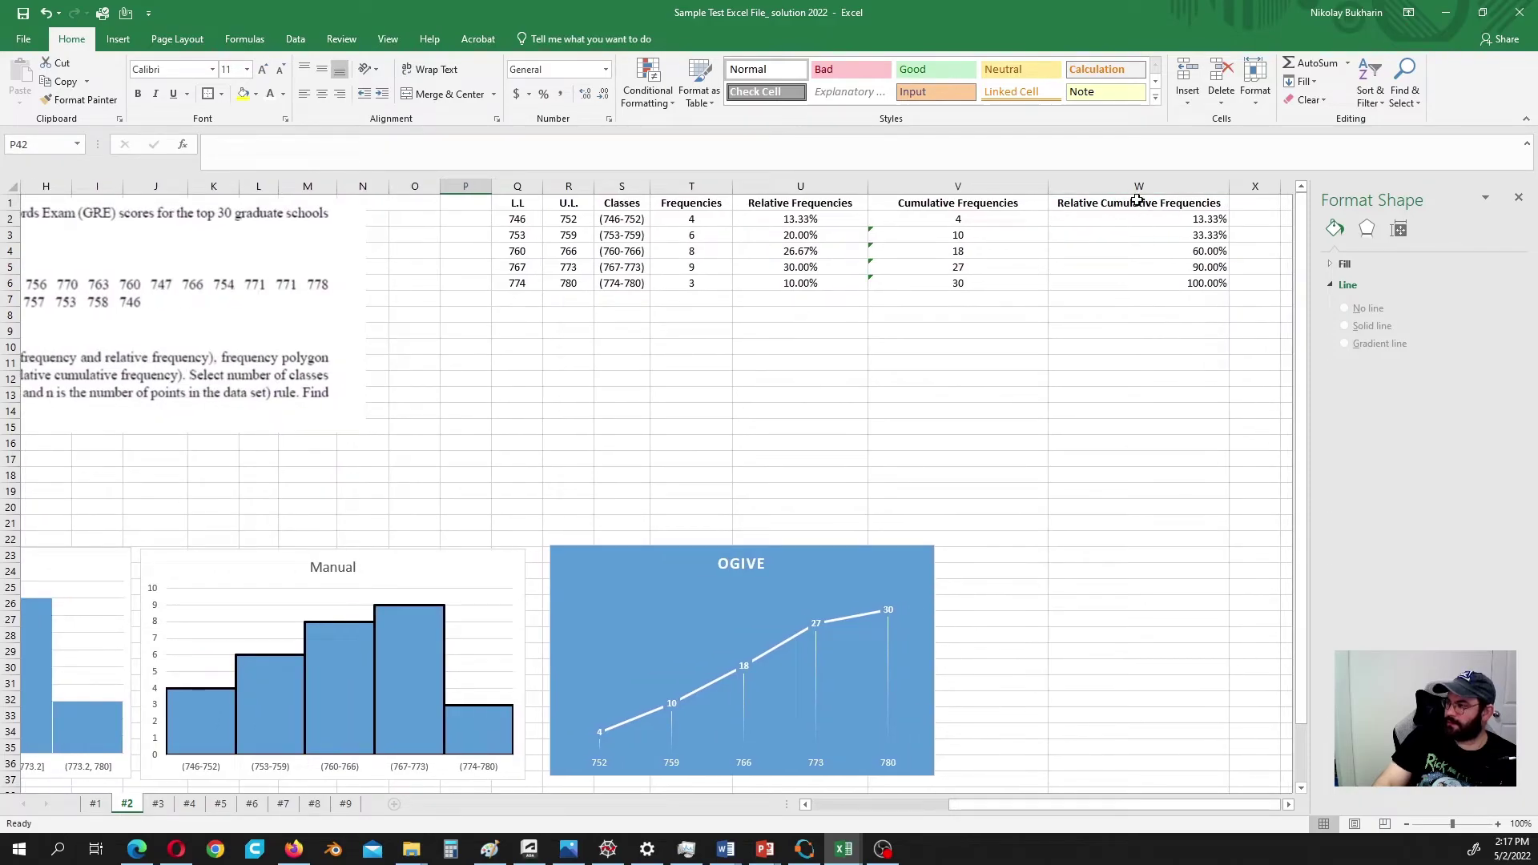
left_click_drag(1136, 203, 1086, 285)
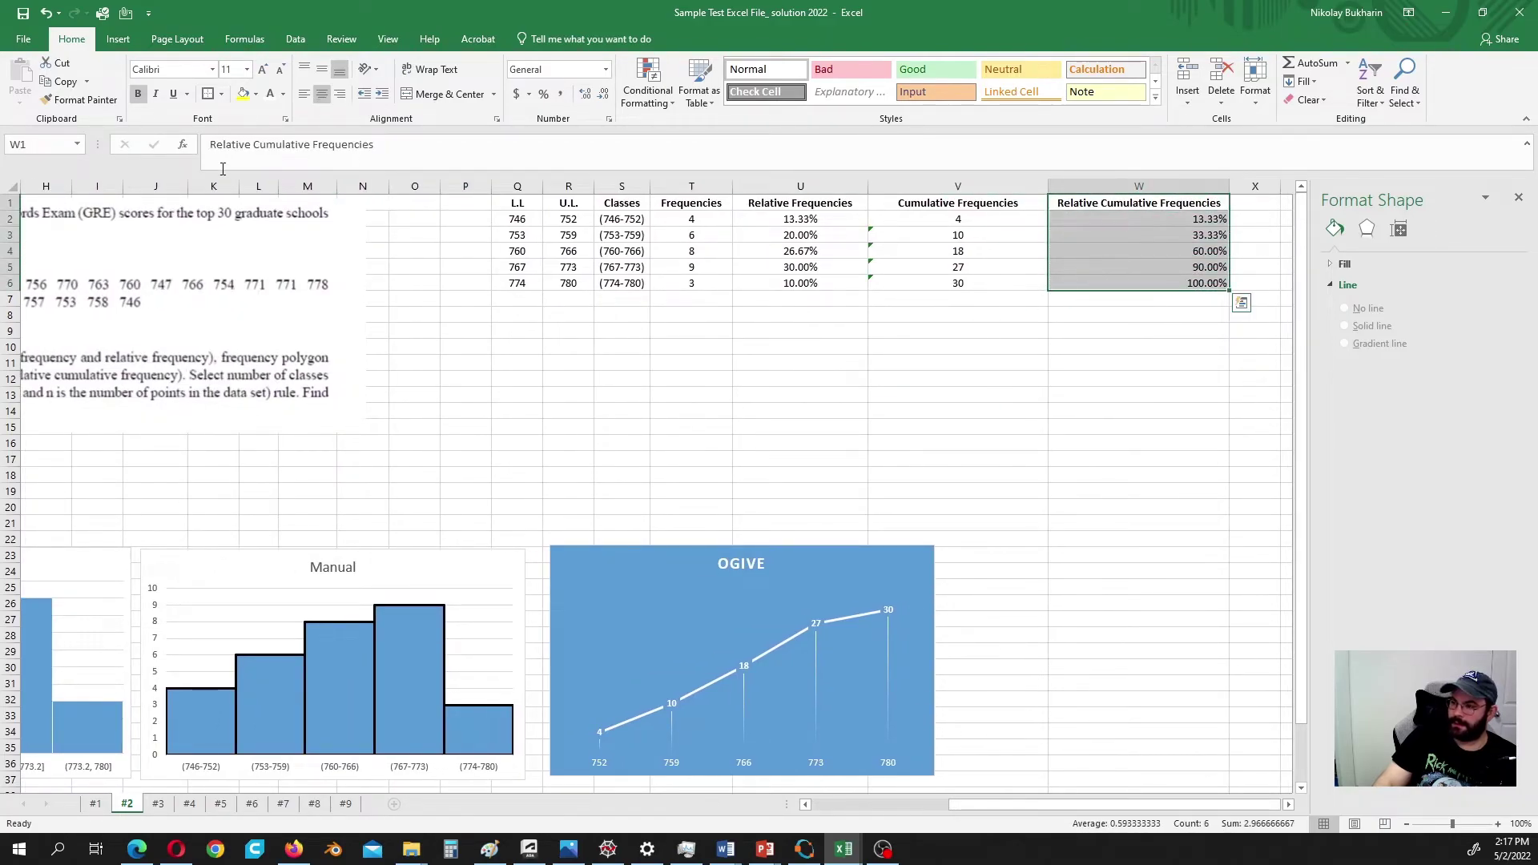
left_click(321, 94)
left_click(321, 93)
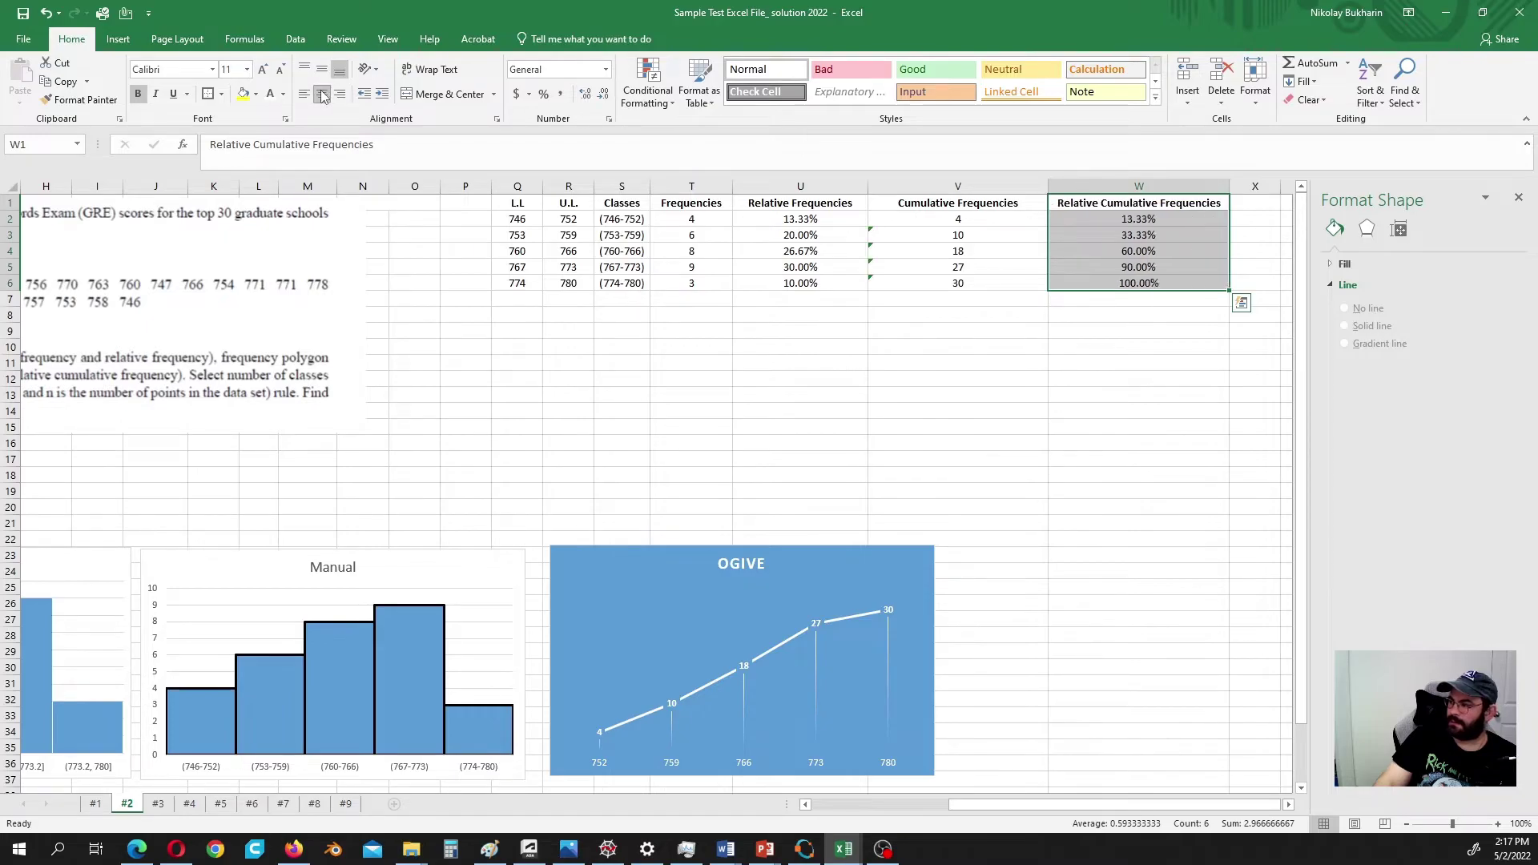
left_click(1289, 805)
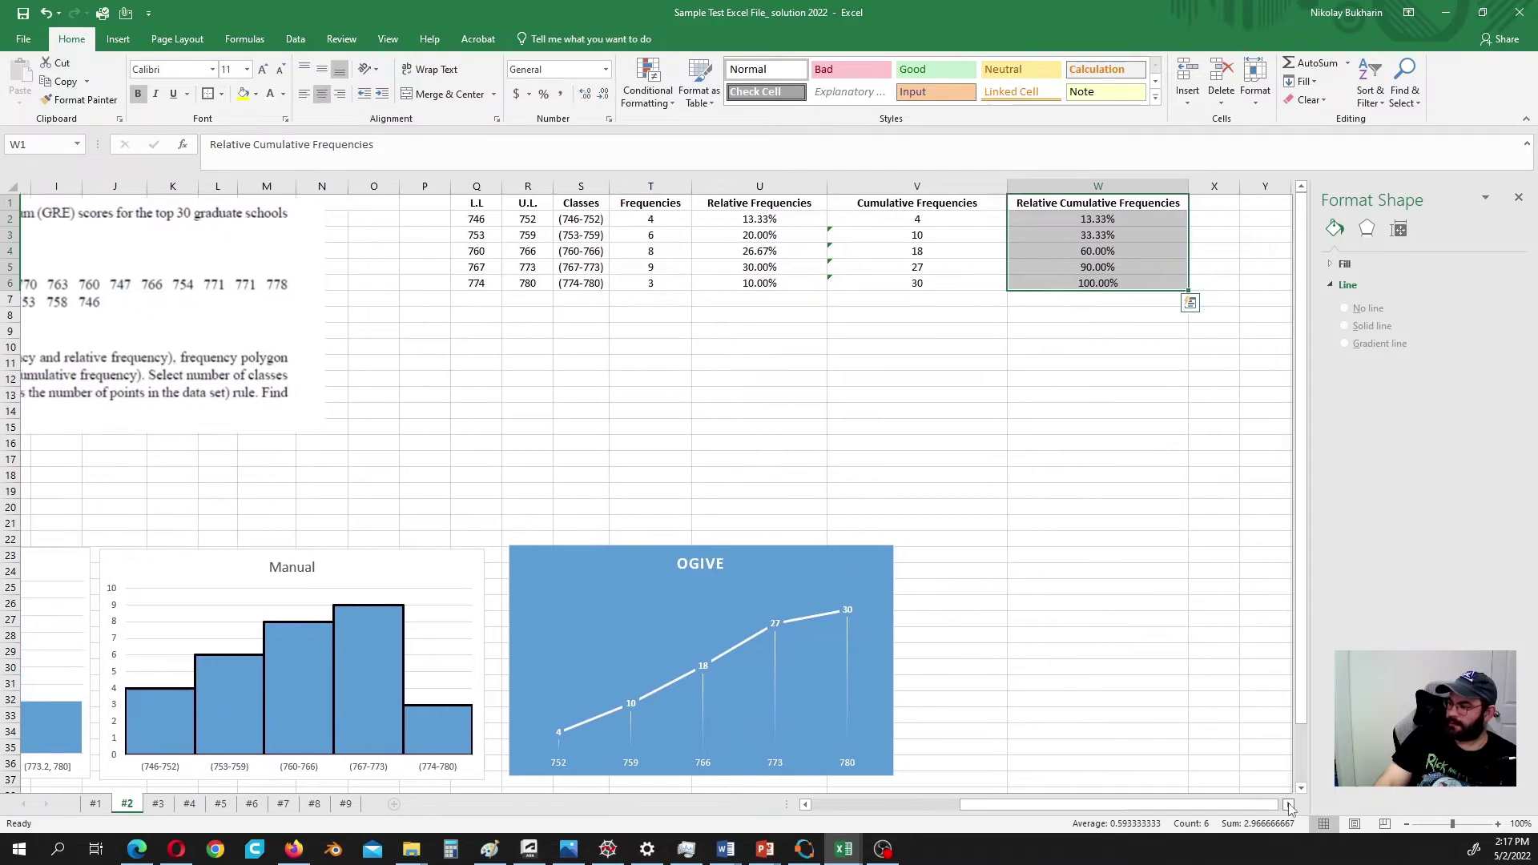
left_click(1289, 804)
left_click(1289, 804)
left_click(1288, 805)
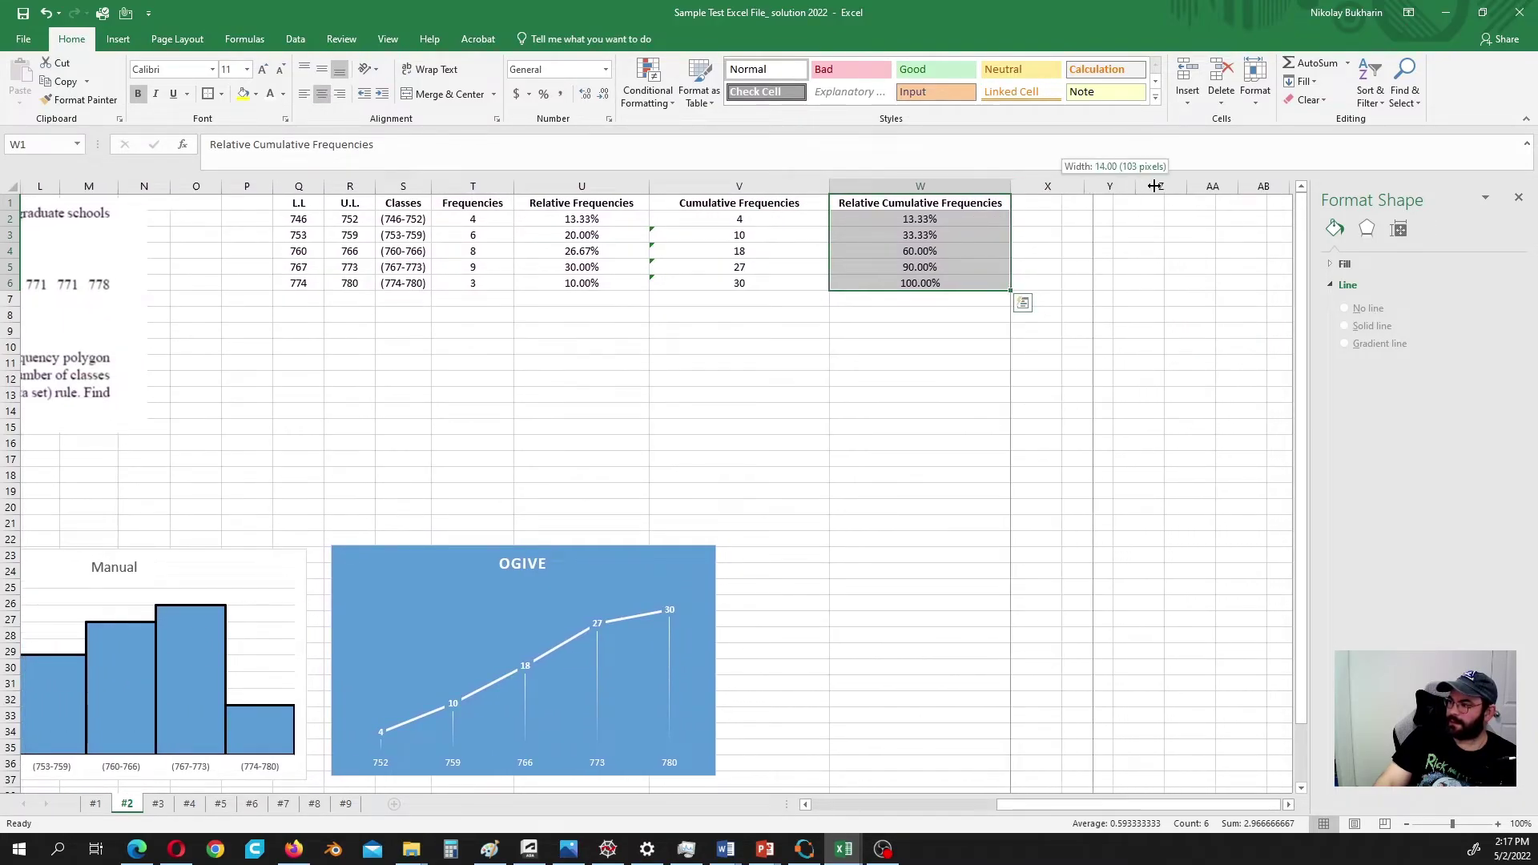
left_click(1077, 202)
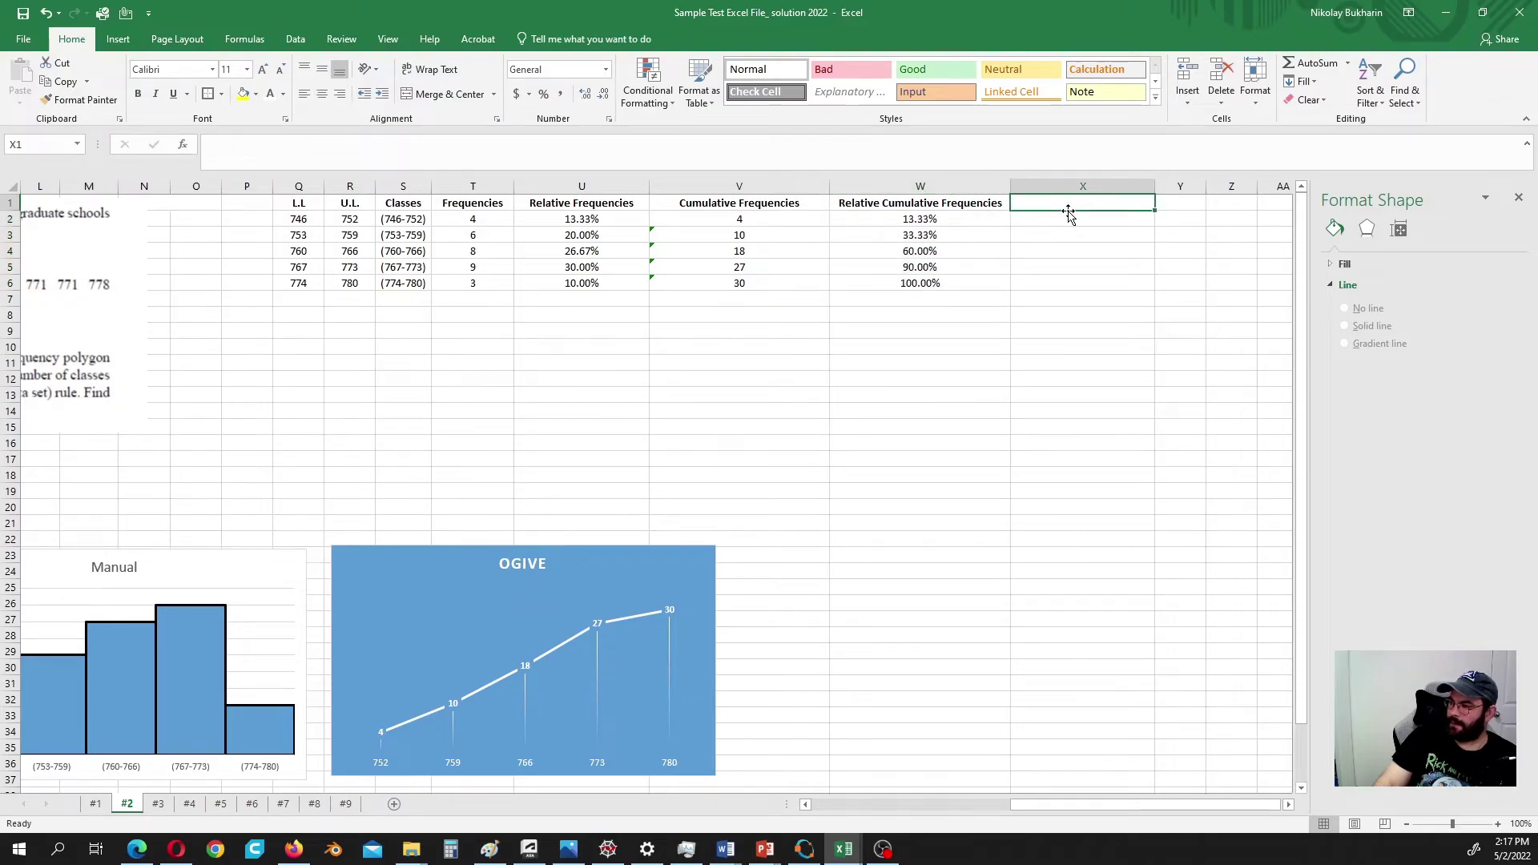
Step: Head column X 'Midpoints' and enter =(Q2+R2)/2 in X2
type("Midpoints")
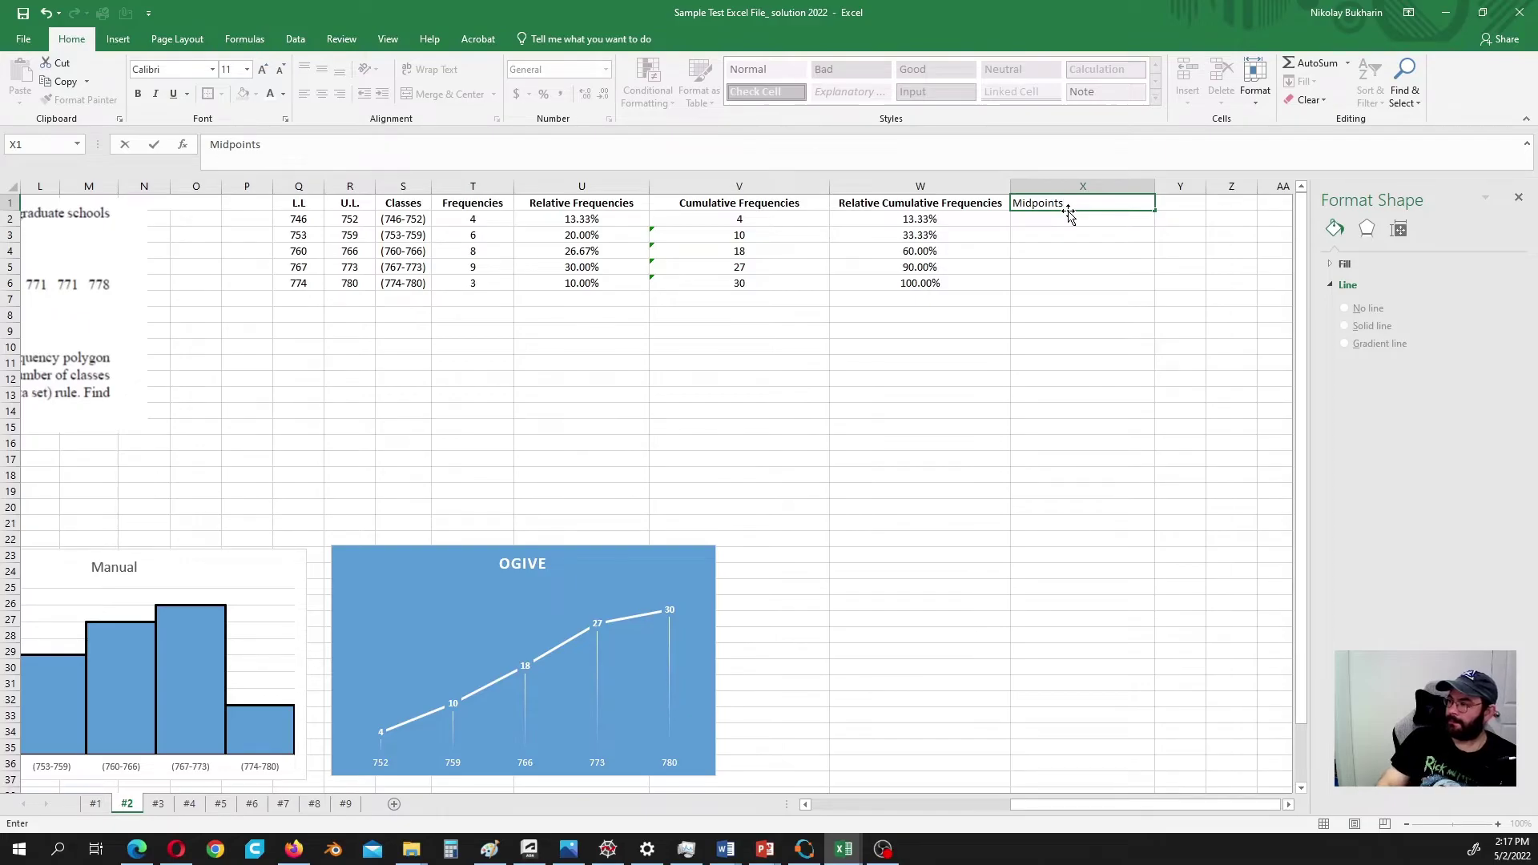
key("Return")
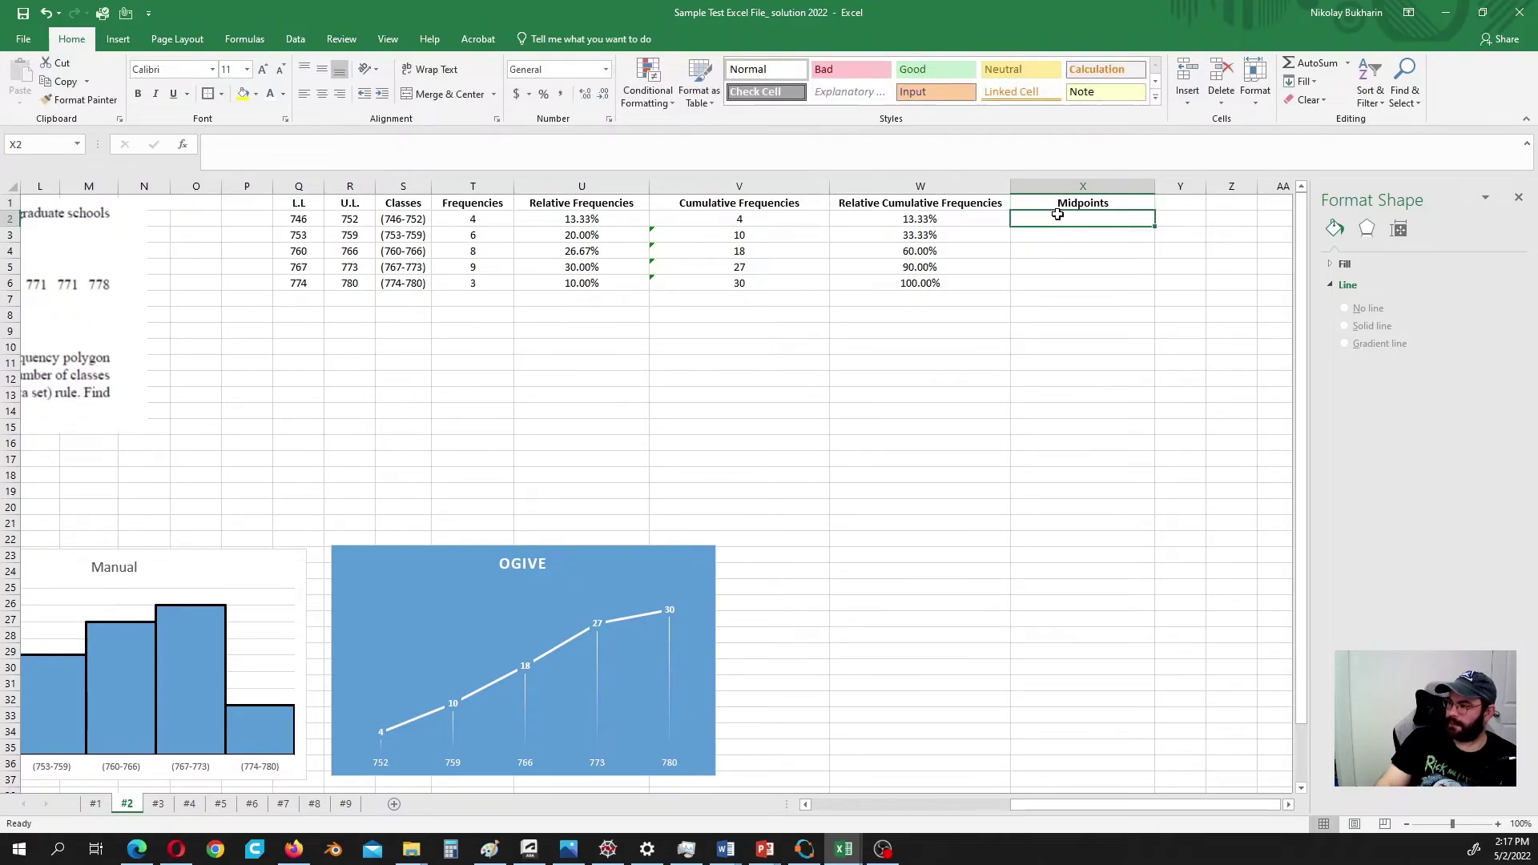
type("=")
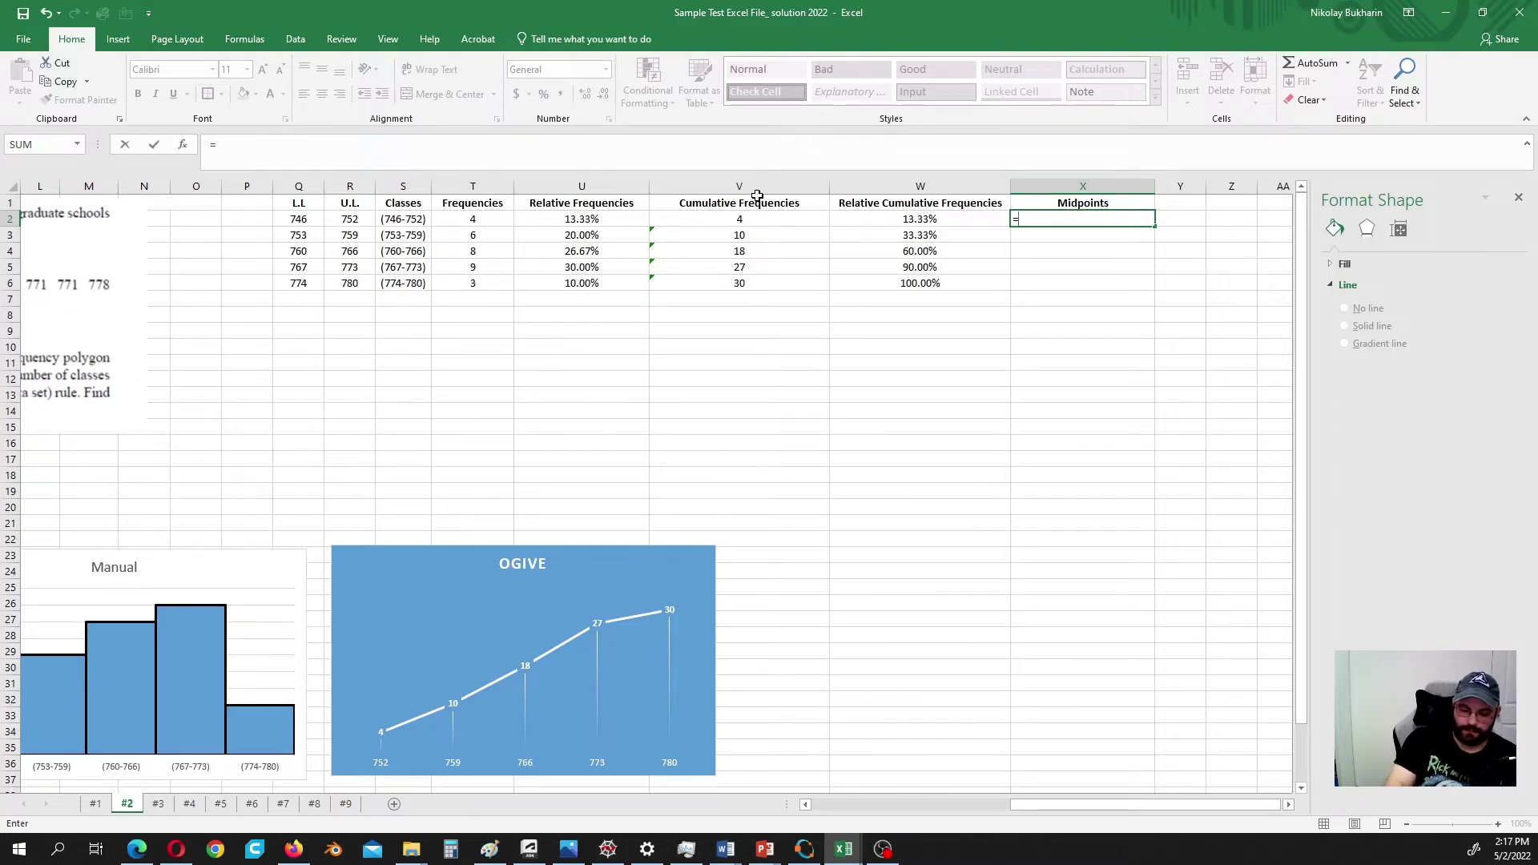
type("(")
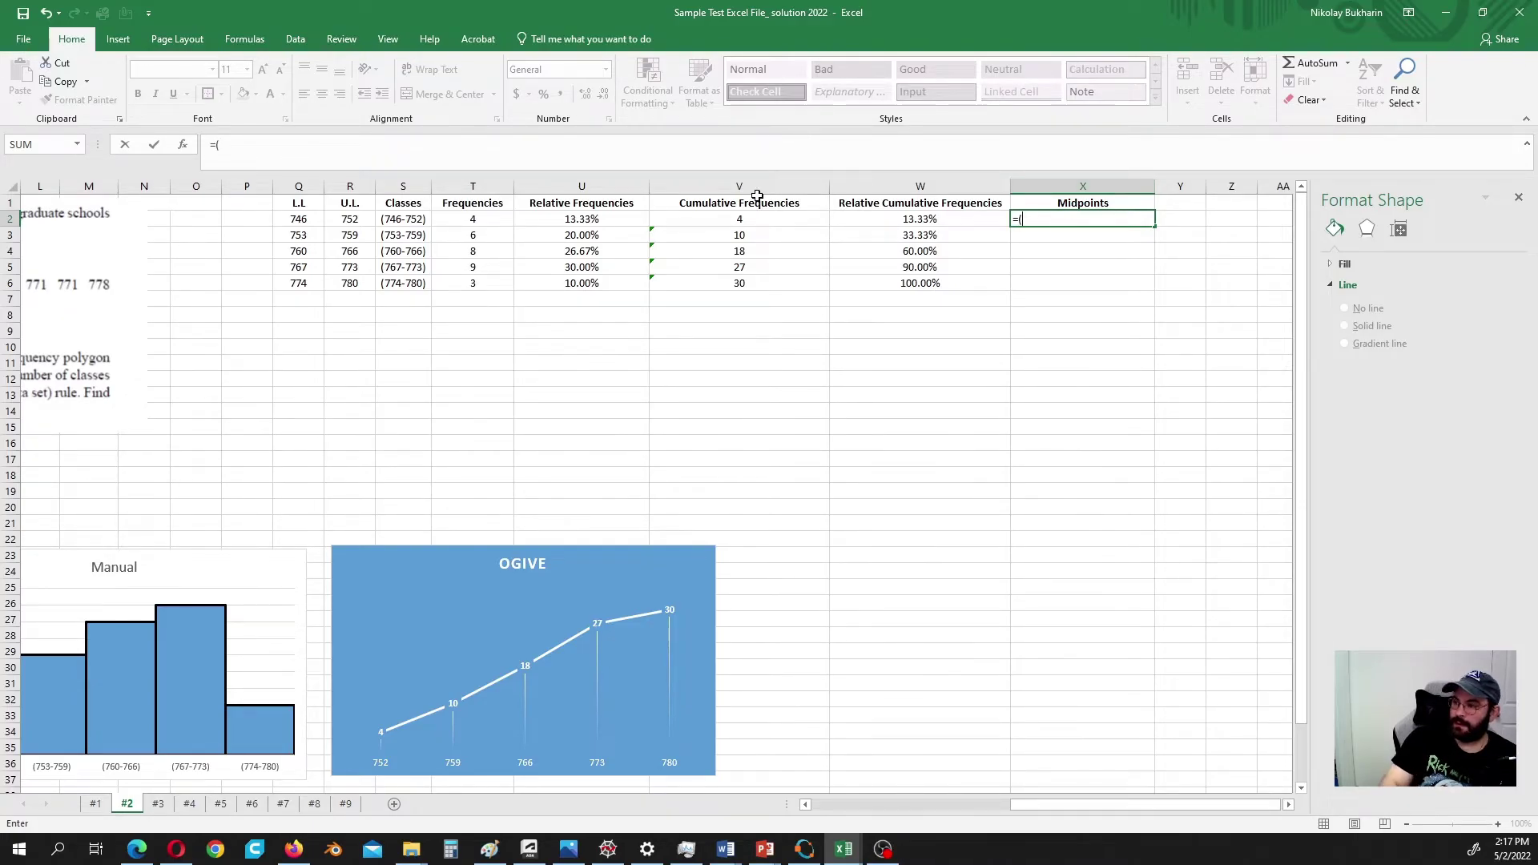
left_click(297, 220)
type("+")
left_click(354, 219)
type(")/2")
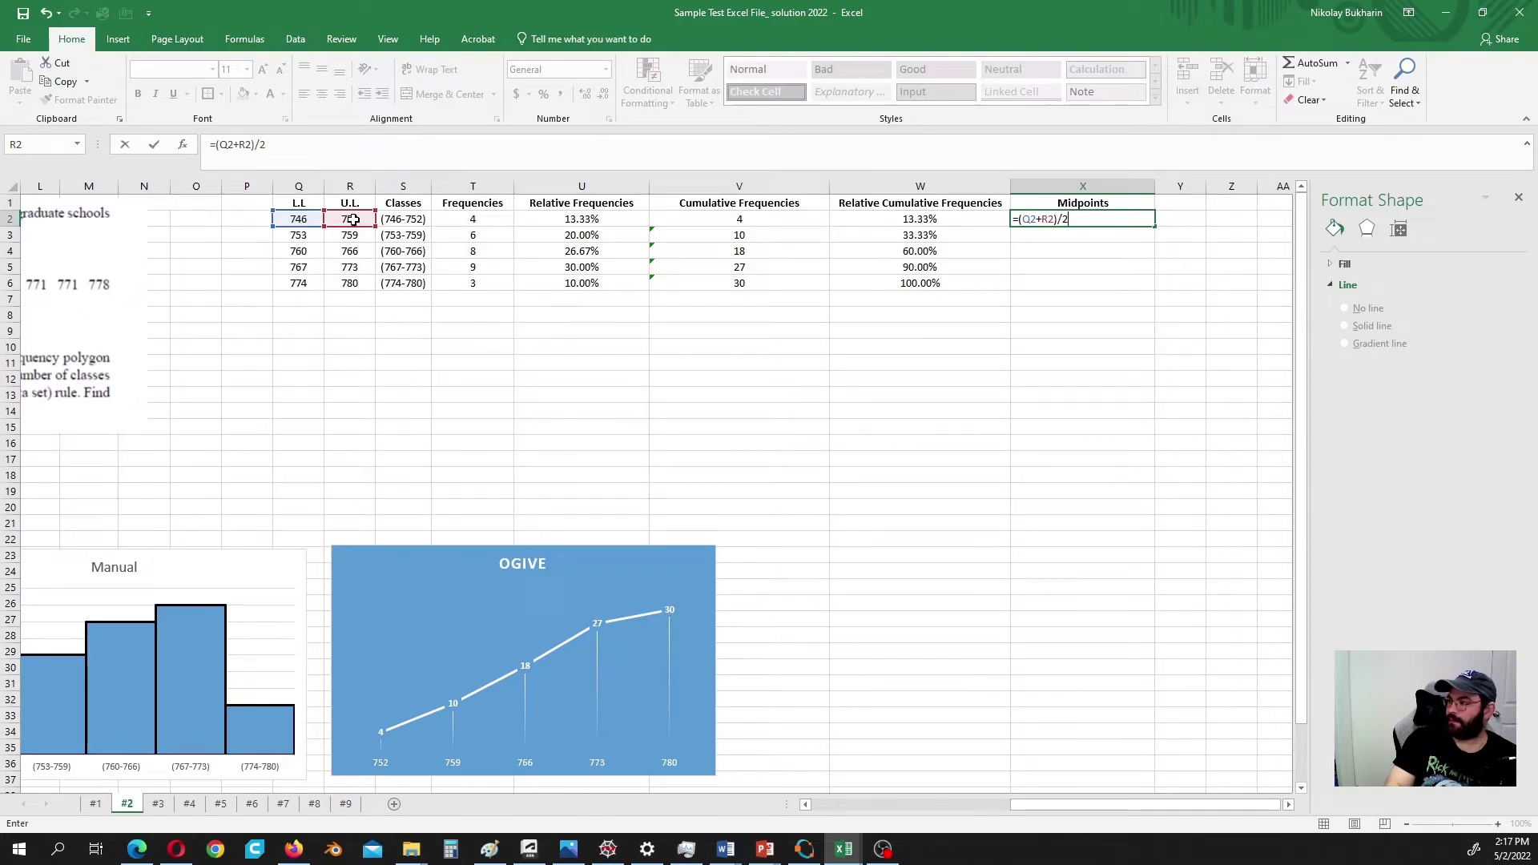
key("Return")
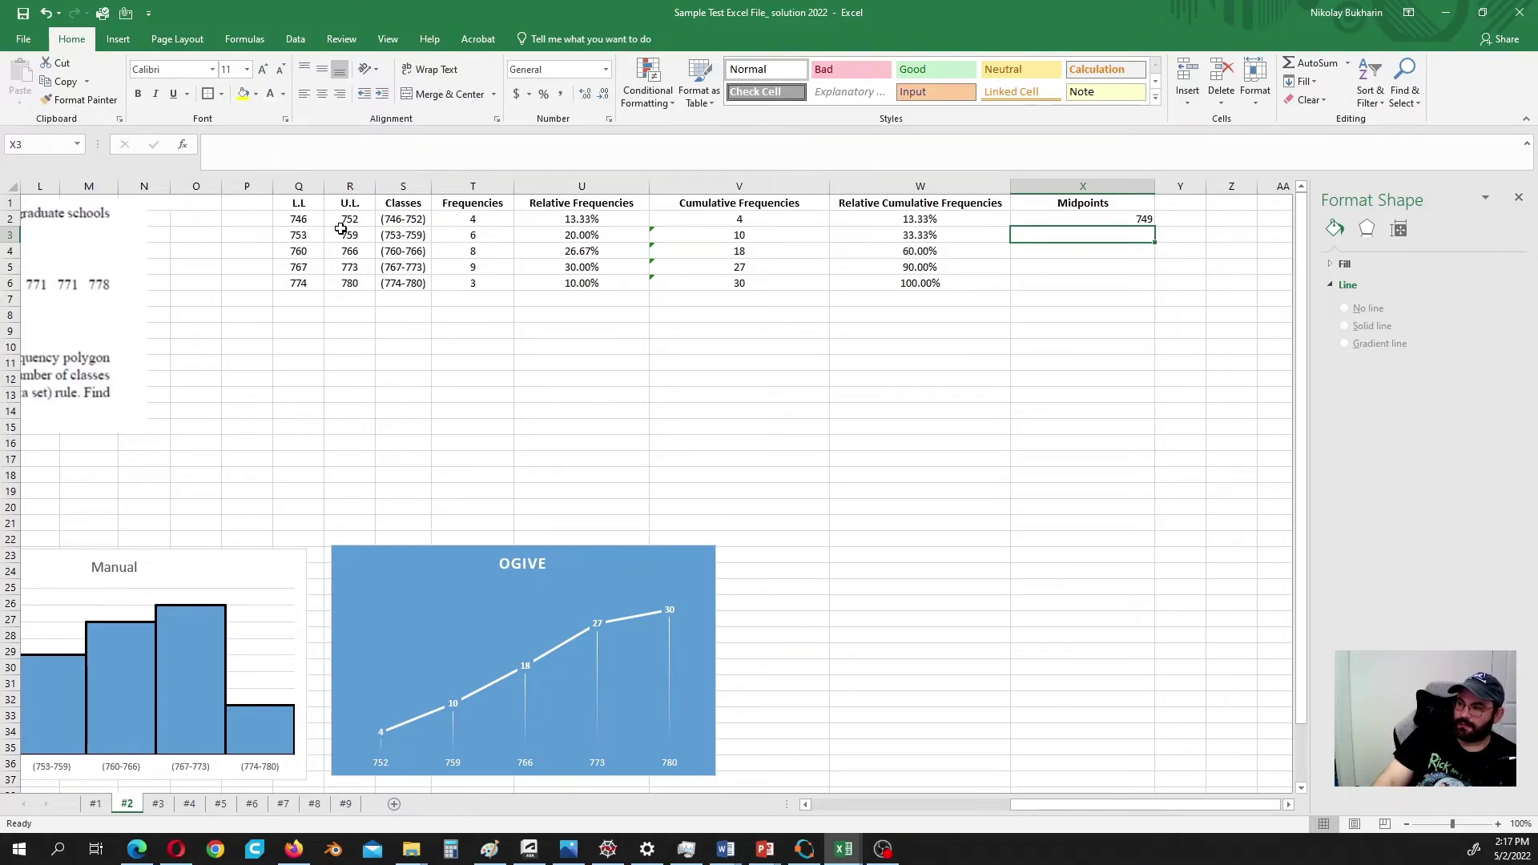
Step: Copy the midpoint formula down through X6, giving 749, 756, 763, 770 and 777
left_click(1110, 222)
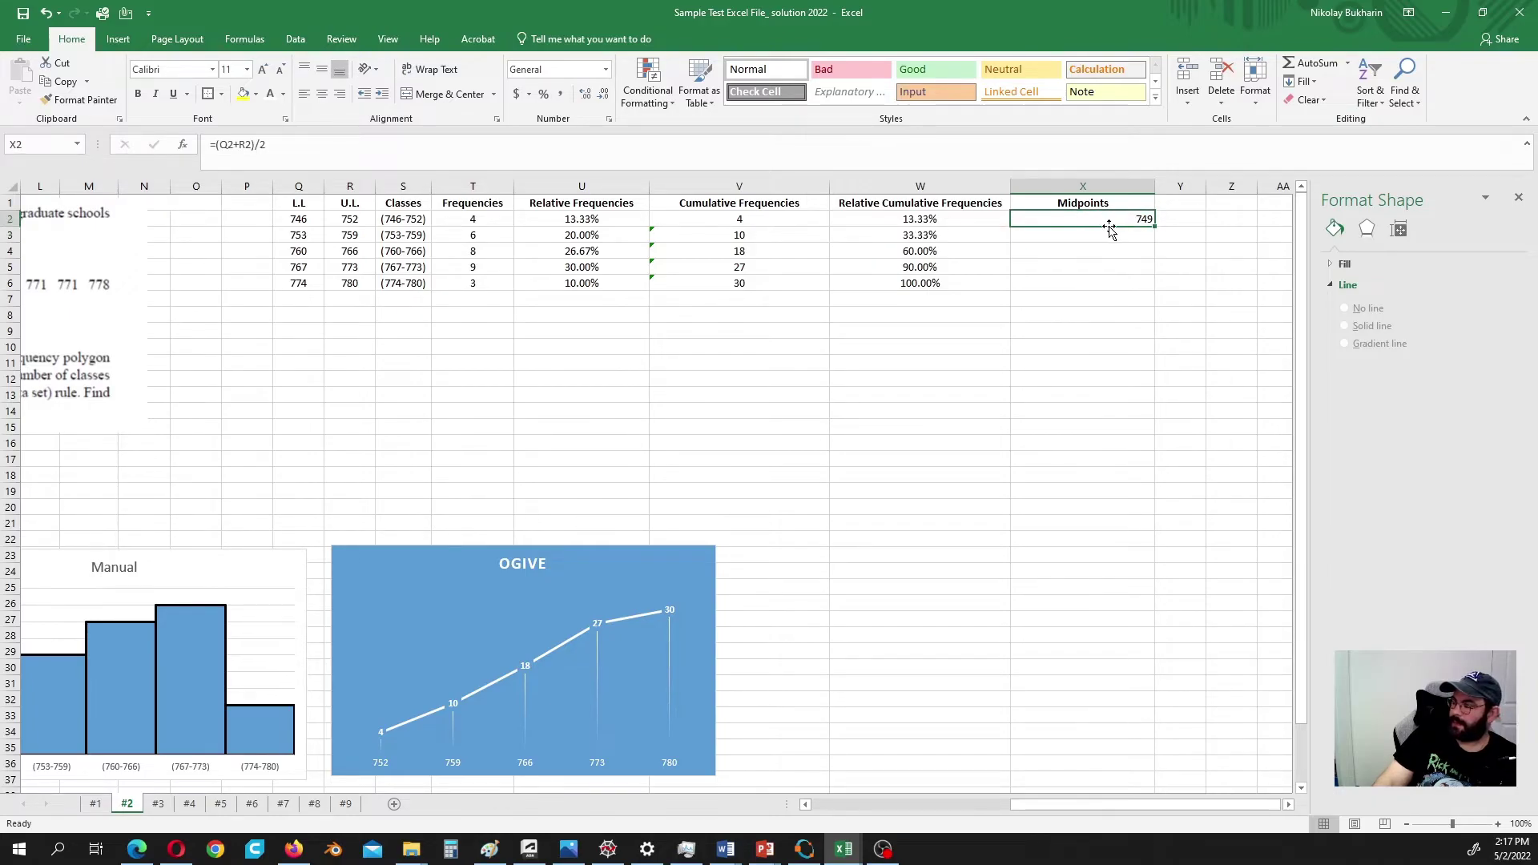
double_click(1148, 227)
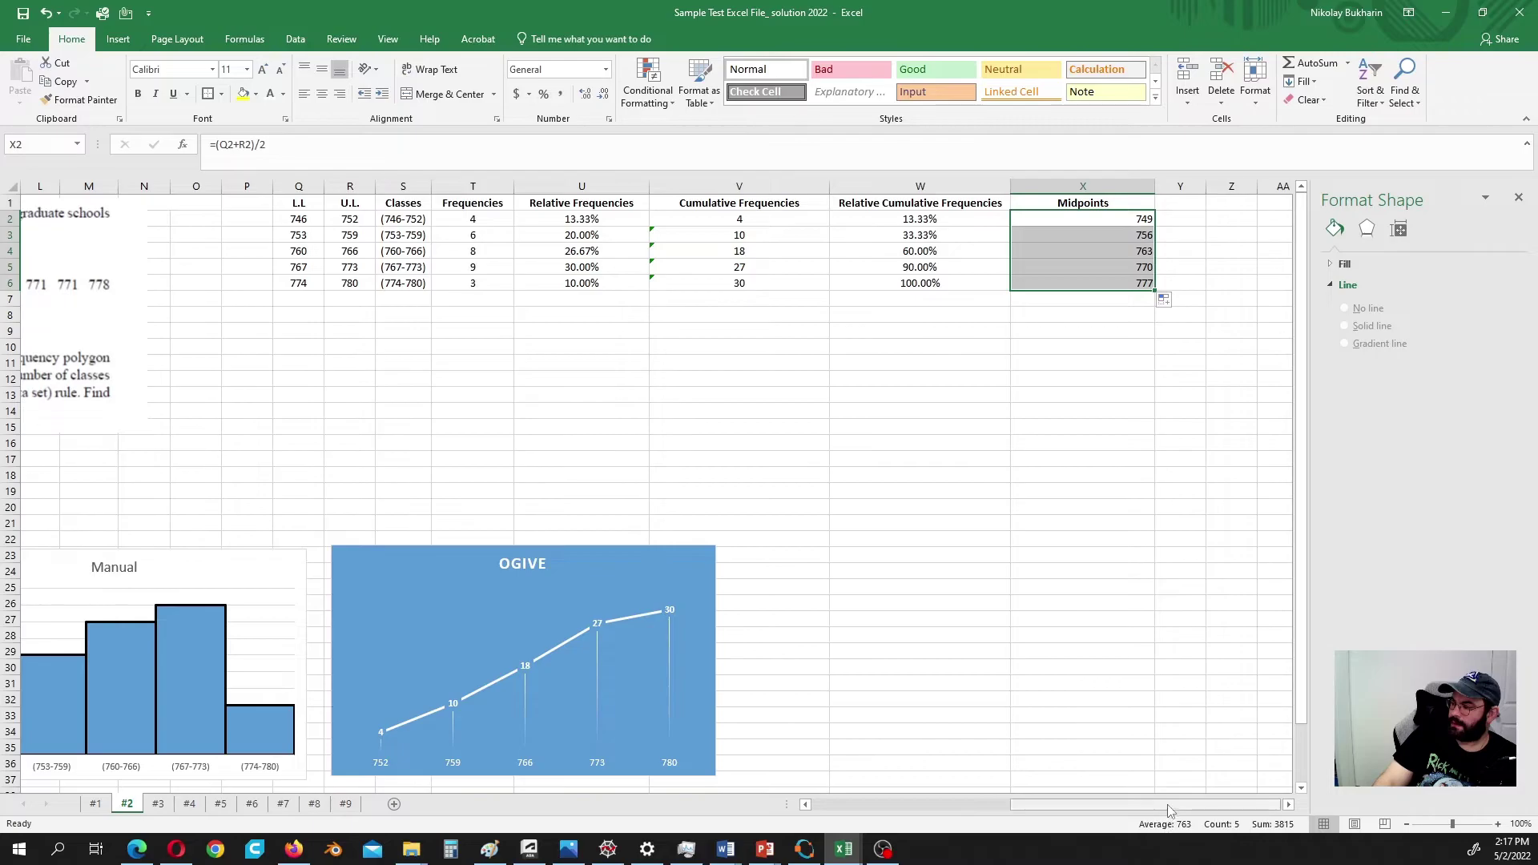
left_click(1288, 805)
left_click(1289, 805)
left_click(1289, 805)
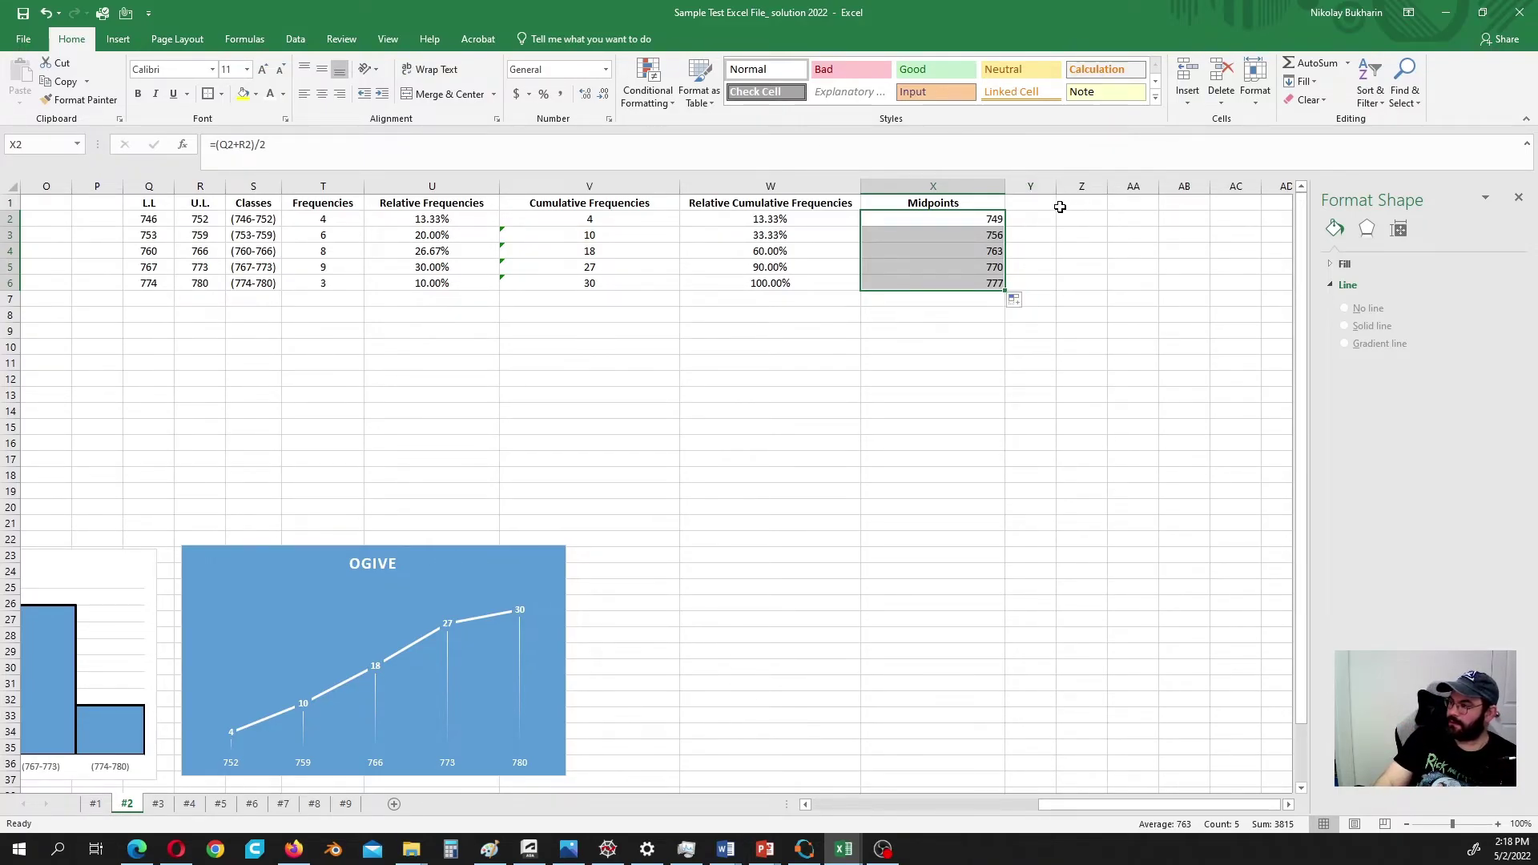
left_click(1026, 203)
left_click_drag(1022, 202, 1059, 203)
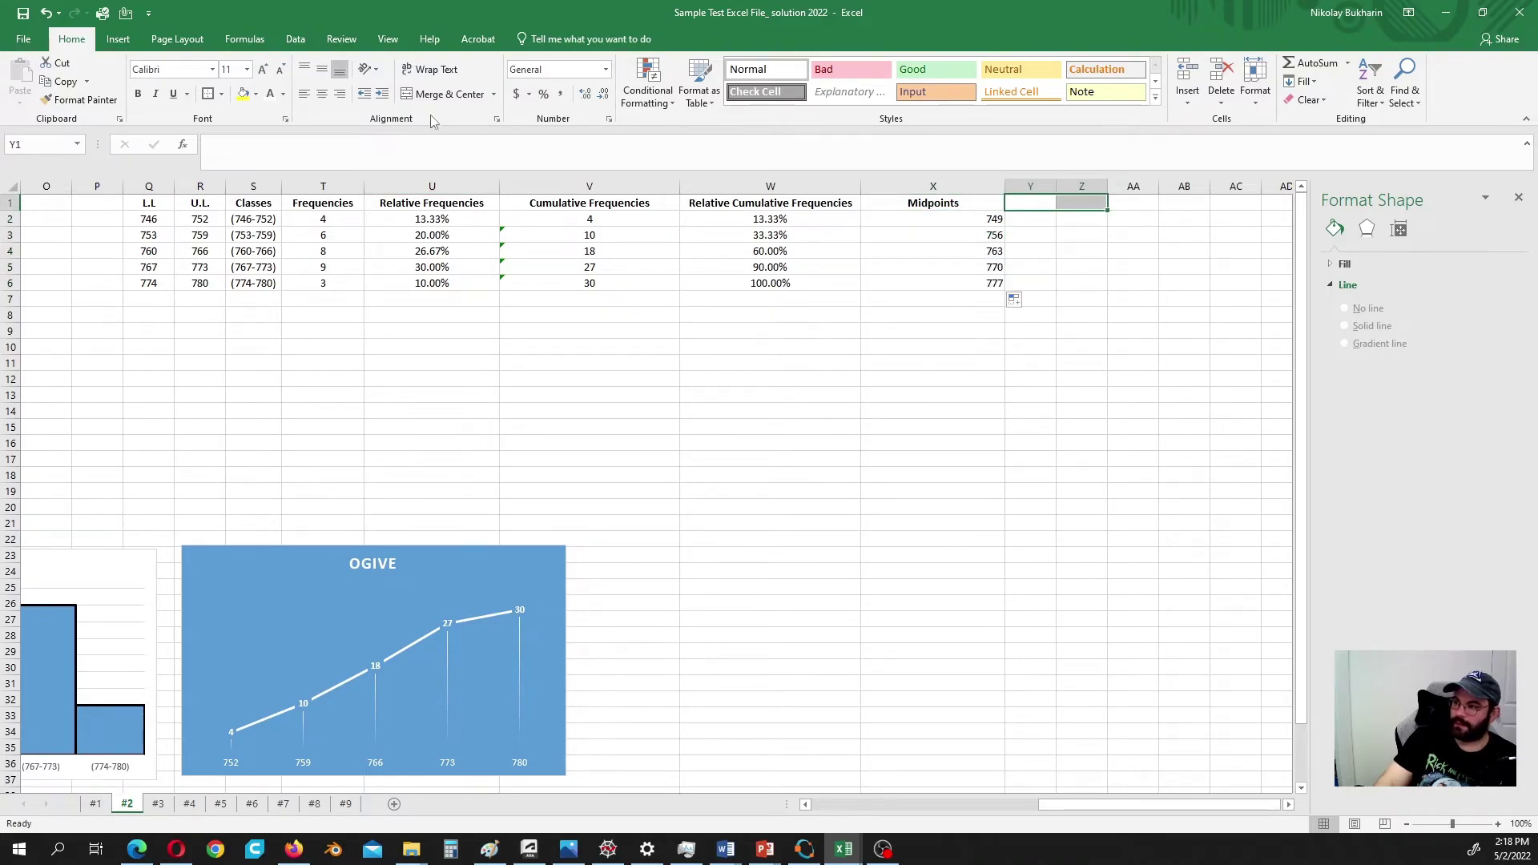
Step: Merge and center Y1:Z1 as 'Frequency Polygon', widening columns Y and Z to fit
left_click(444, 94)
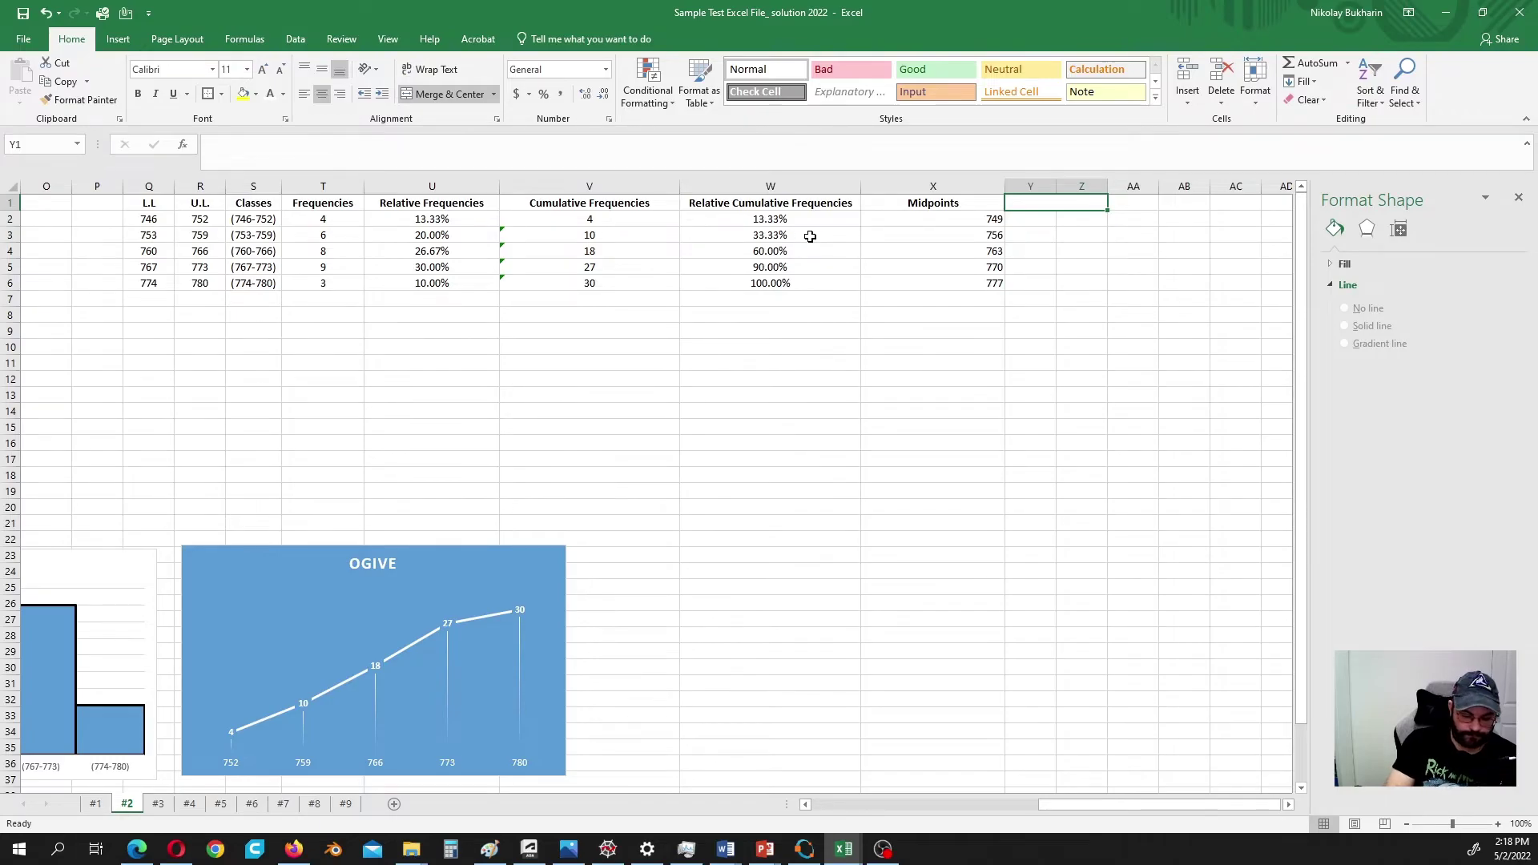
type("Frequency")
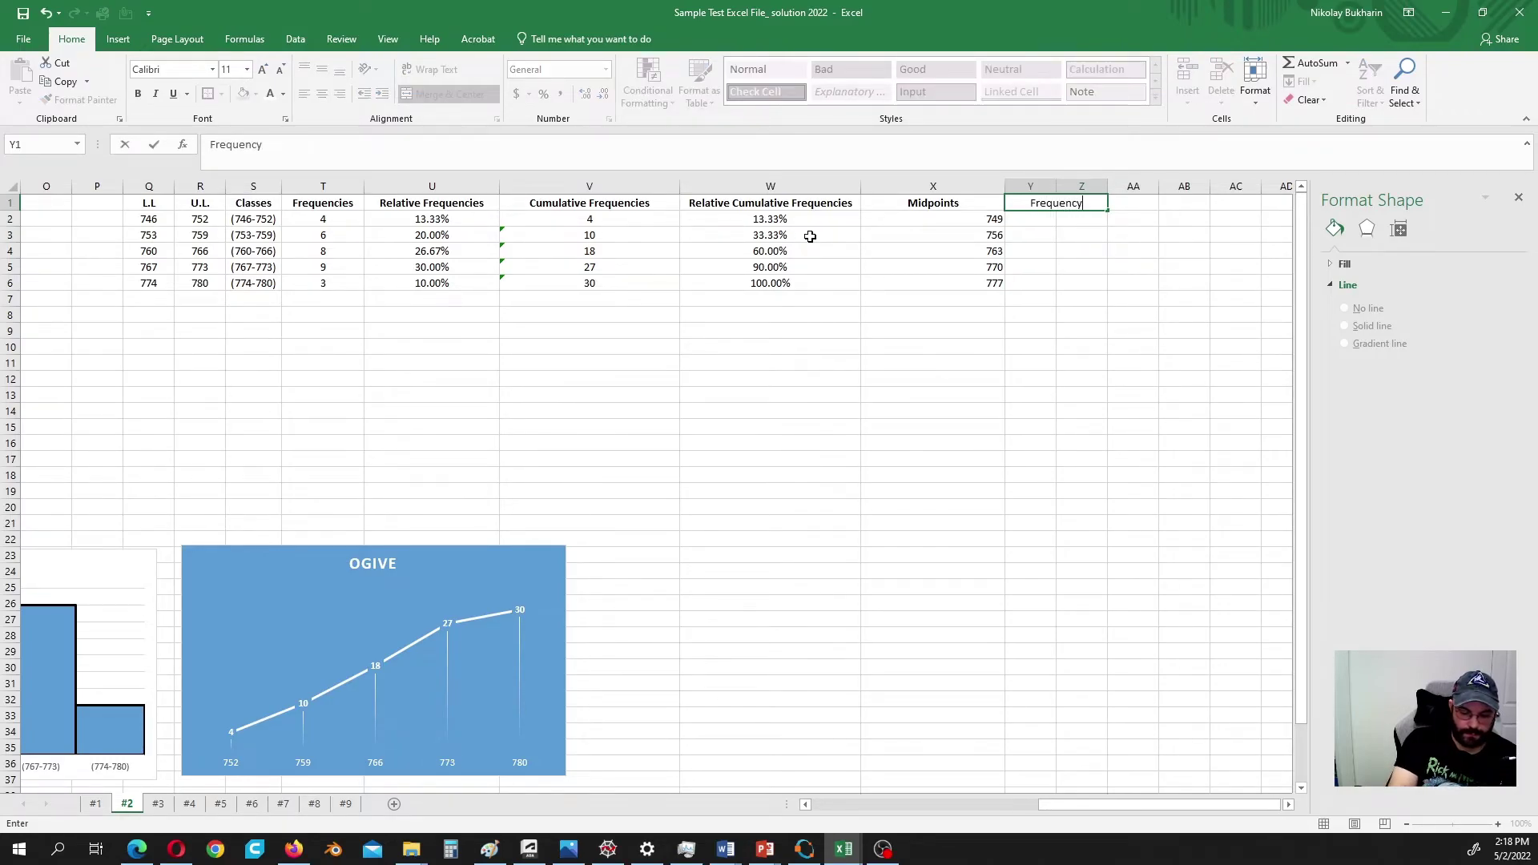
type(" Pl")
key("BackSpace")
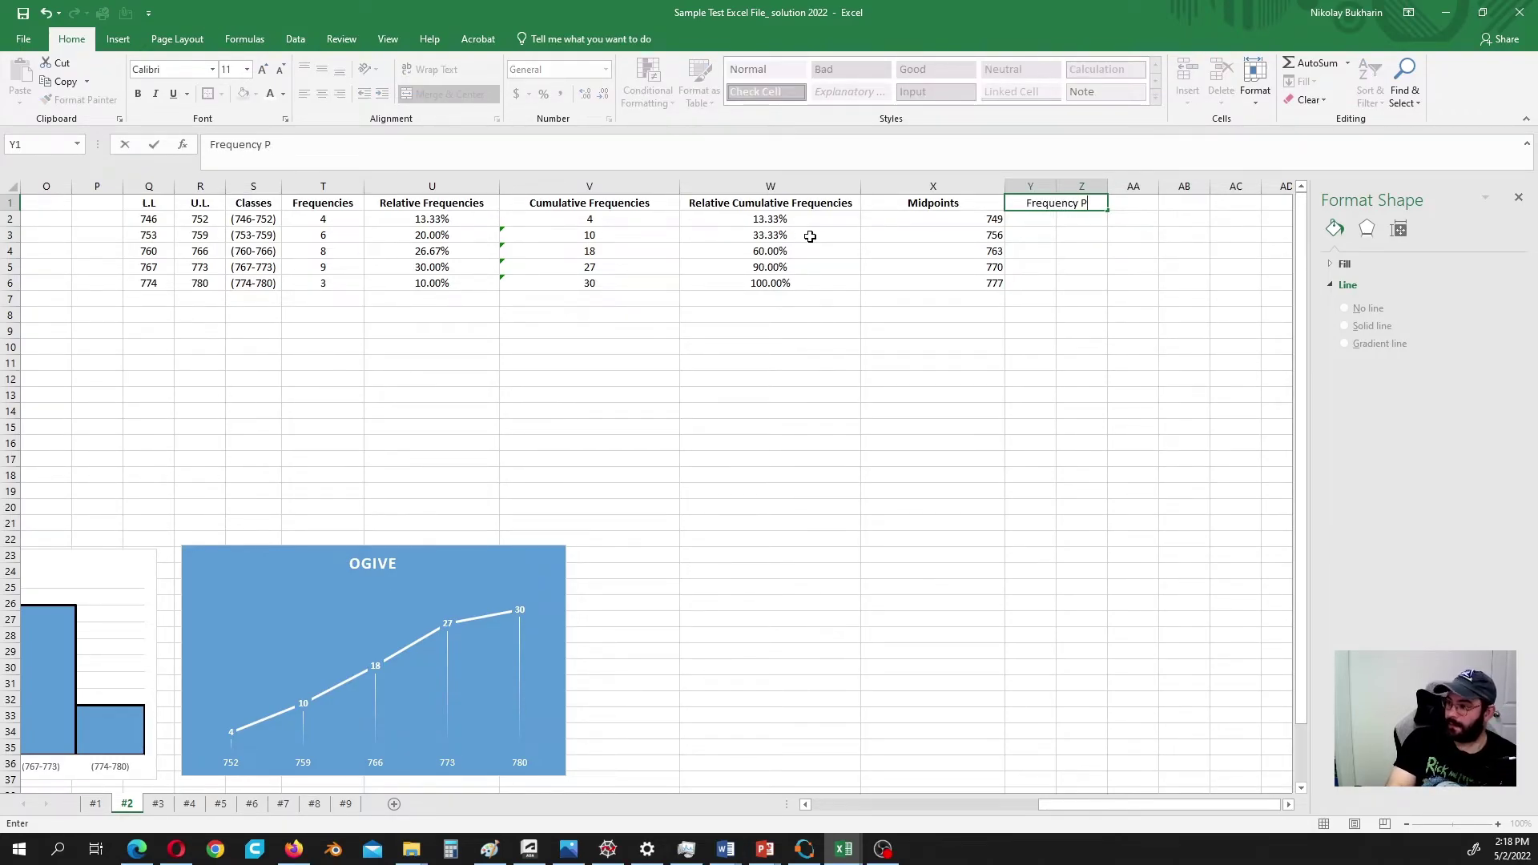
type("olygon")
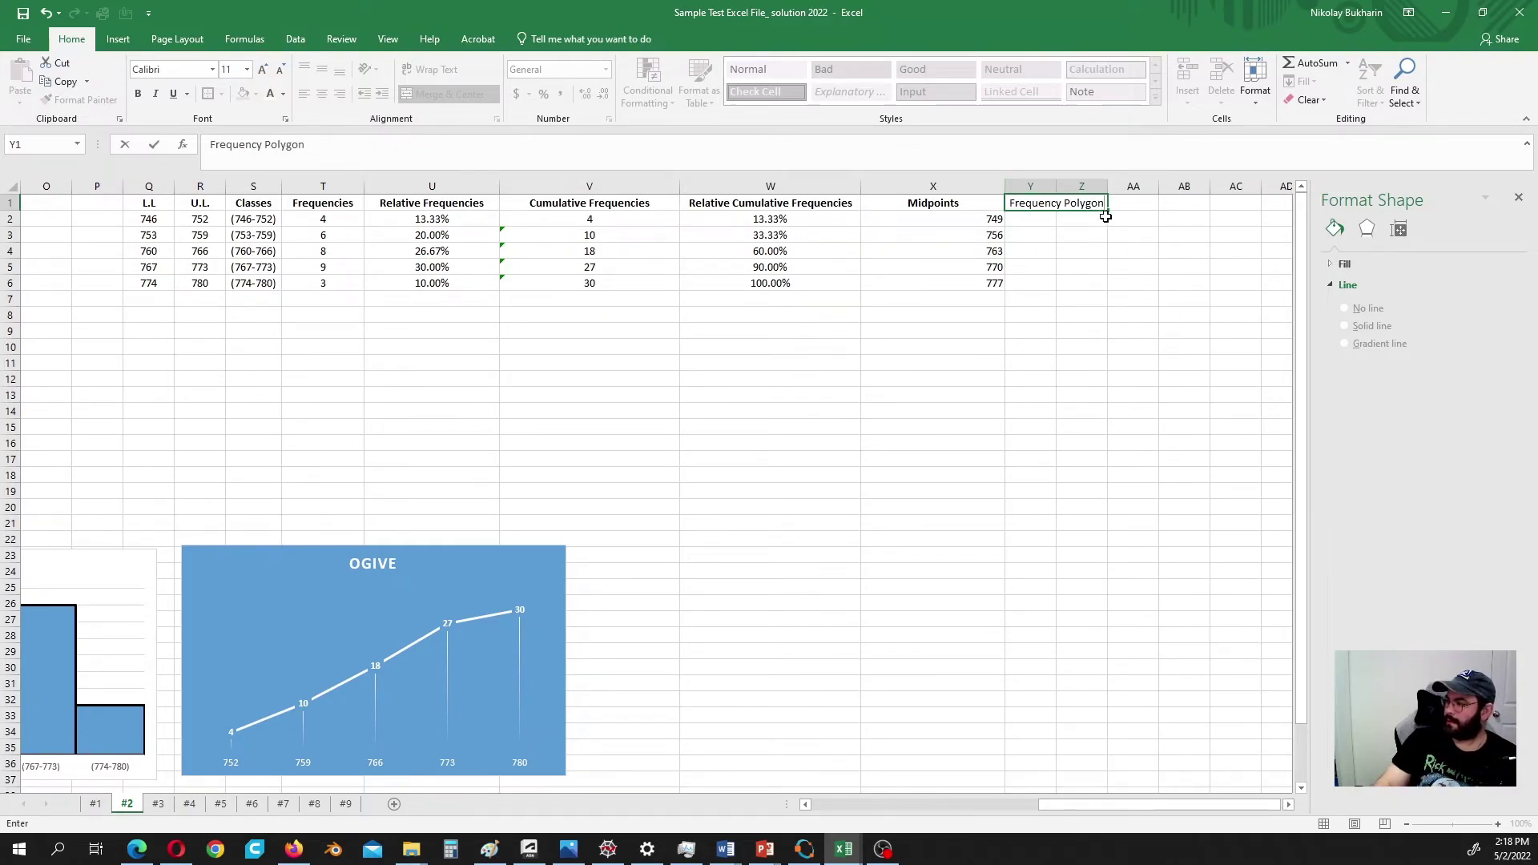
left_click_drag(1082, 251, 1133, 251)
left_click_drag(1108, 185, 1146, 184)
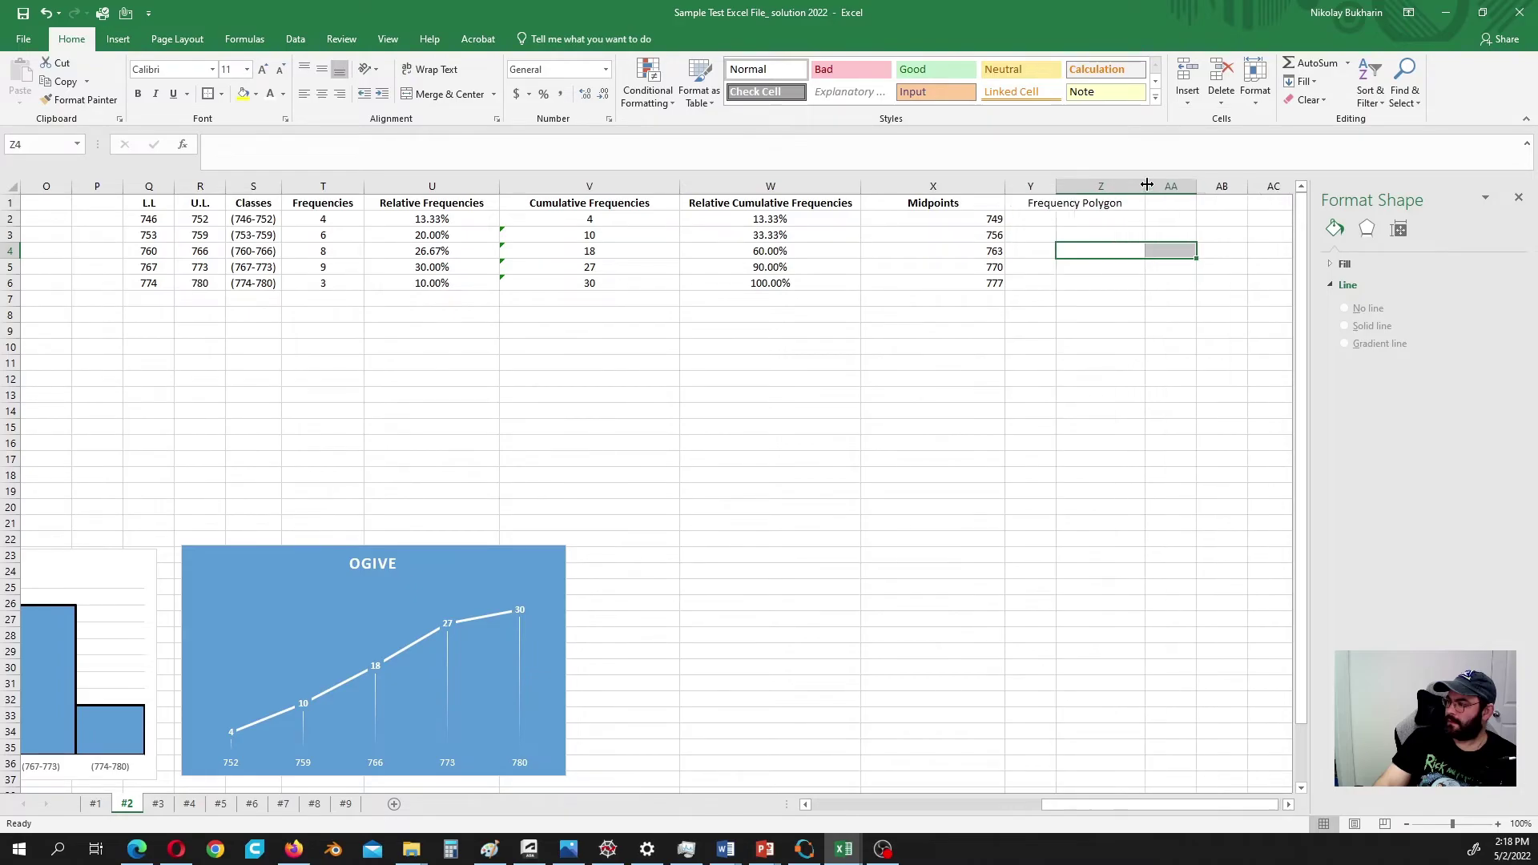
left_click(1034, 219)
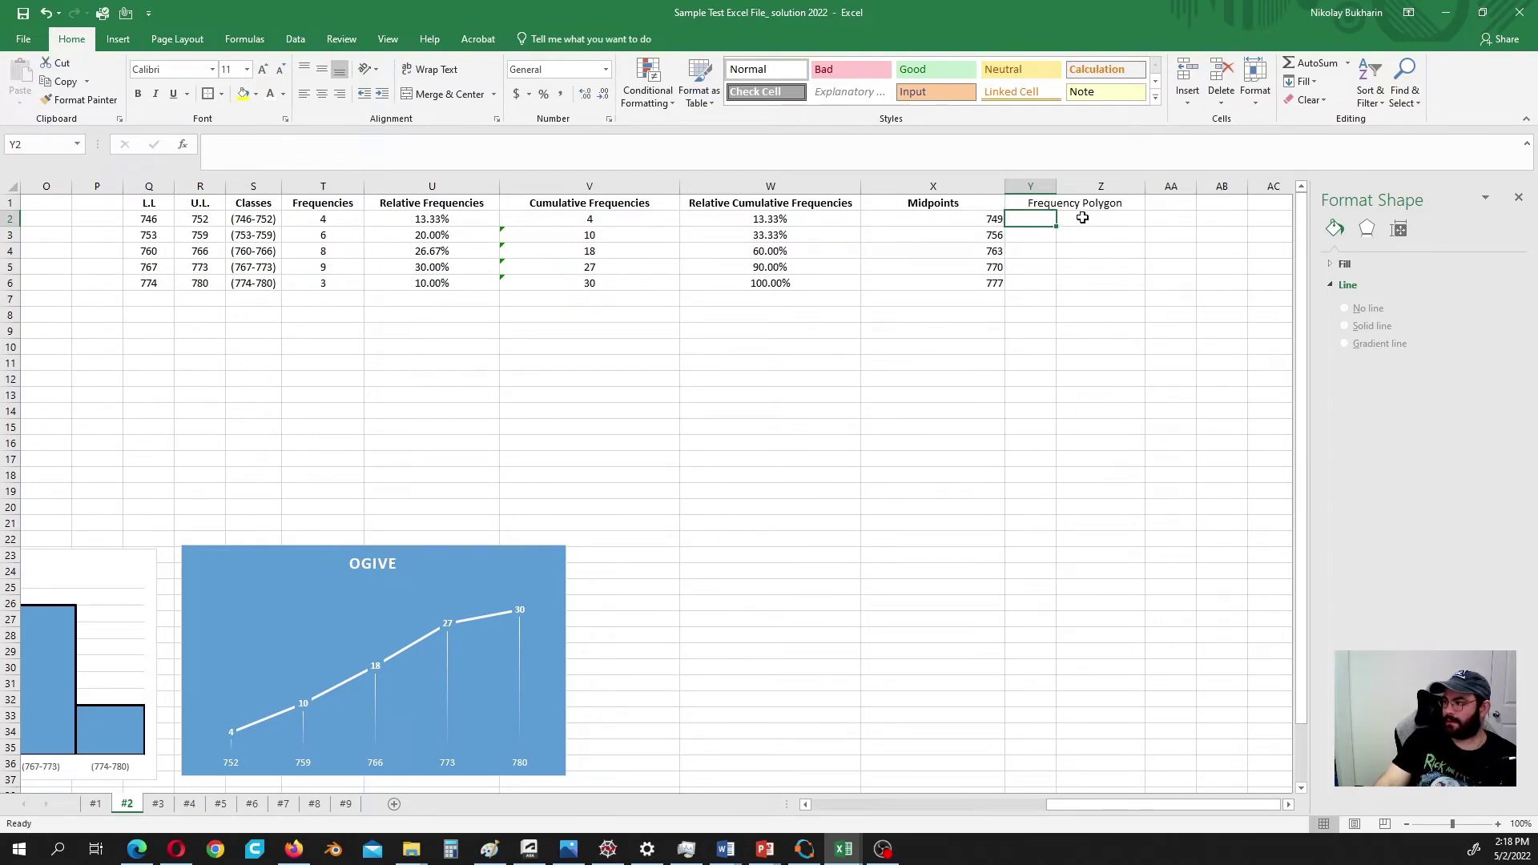
left_click_drag(1059, 183, 1084, 183)
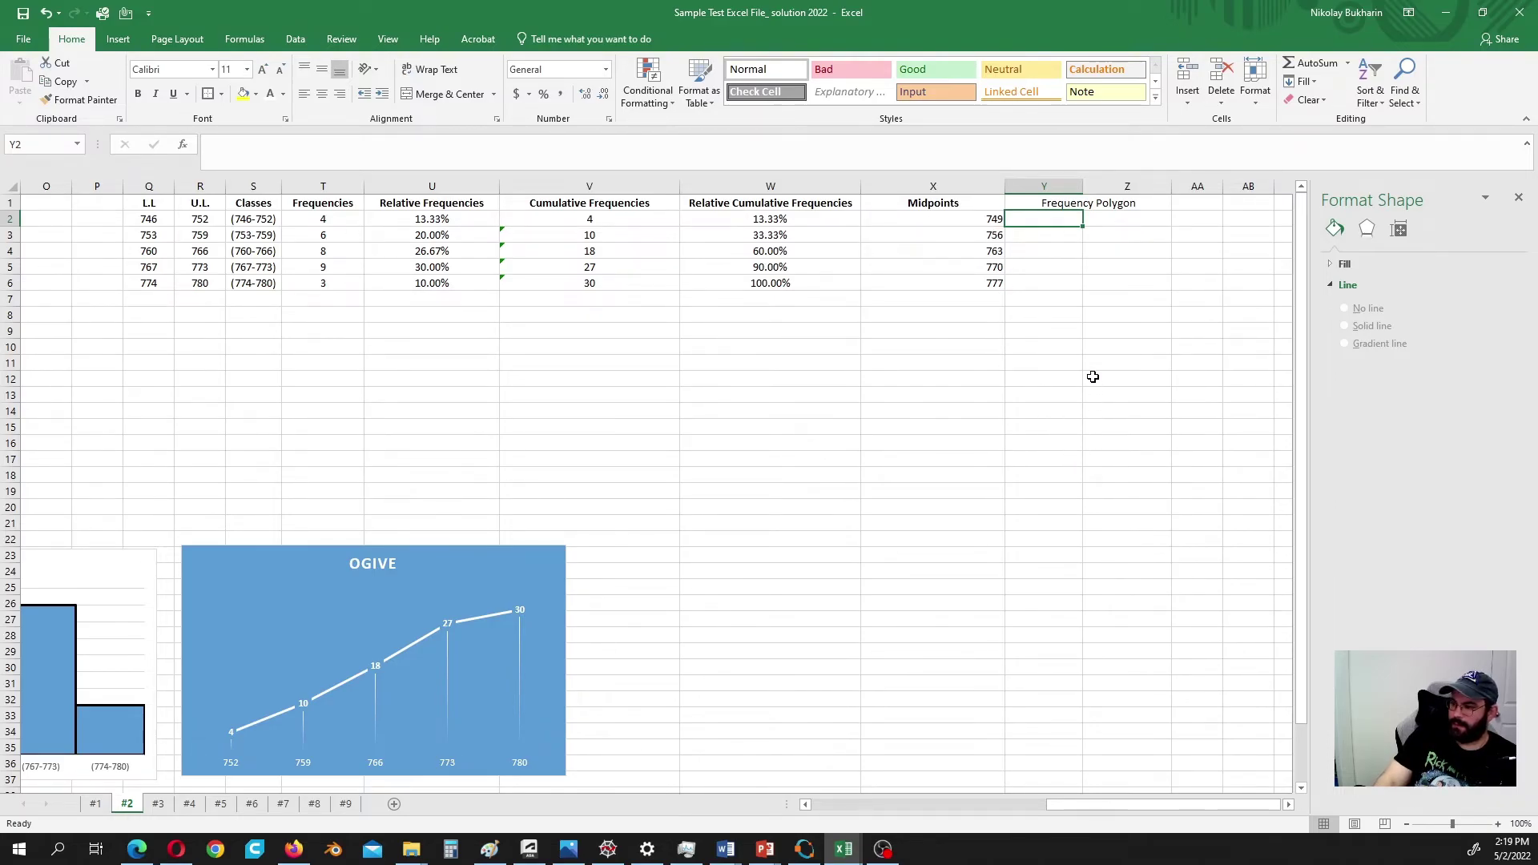
left_click_drag(1190, 805, 992, 805)
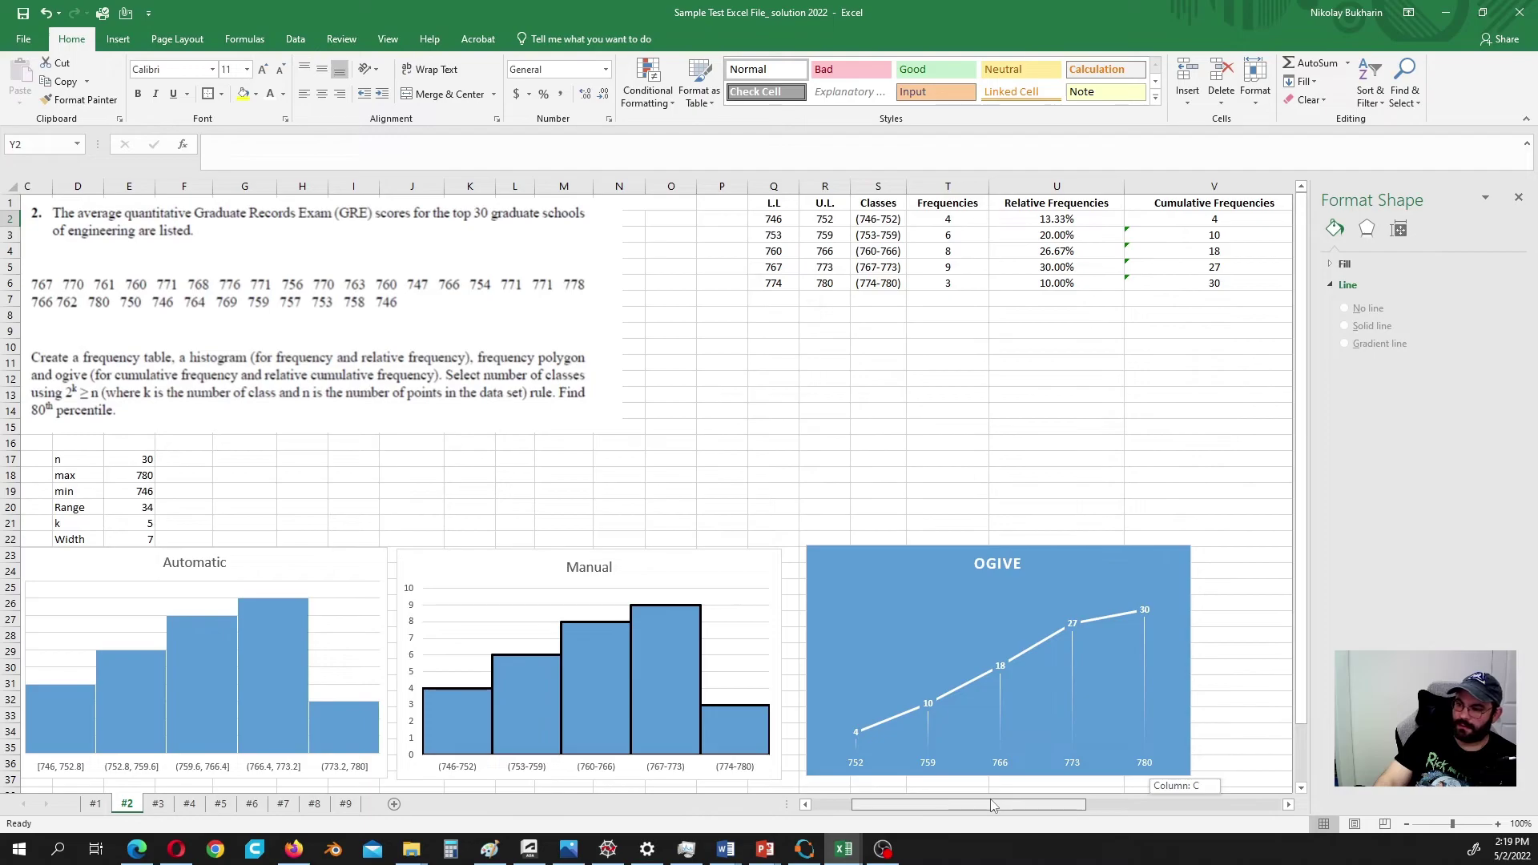
left_click_drag(992, 805, 1194, 804)
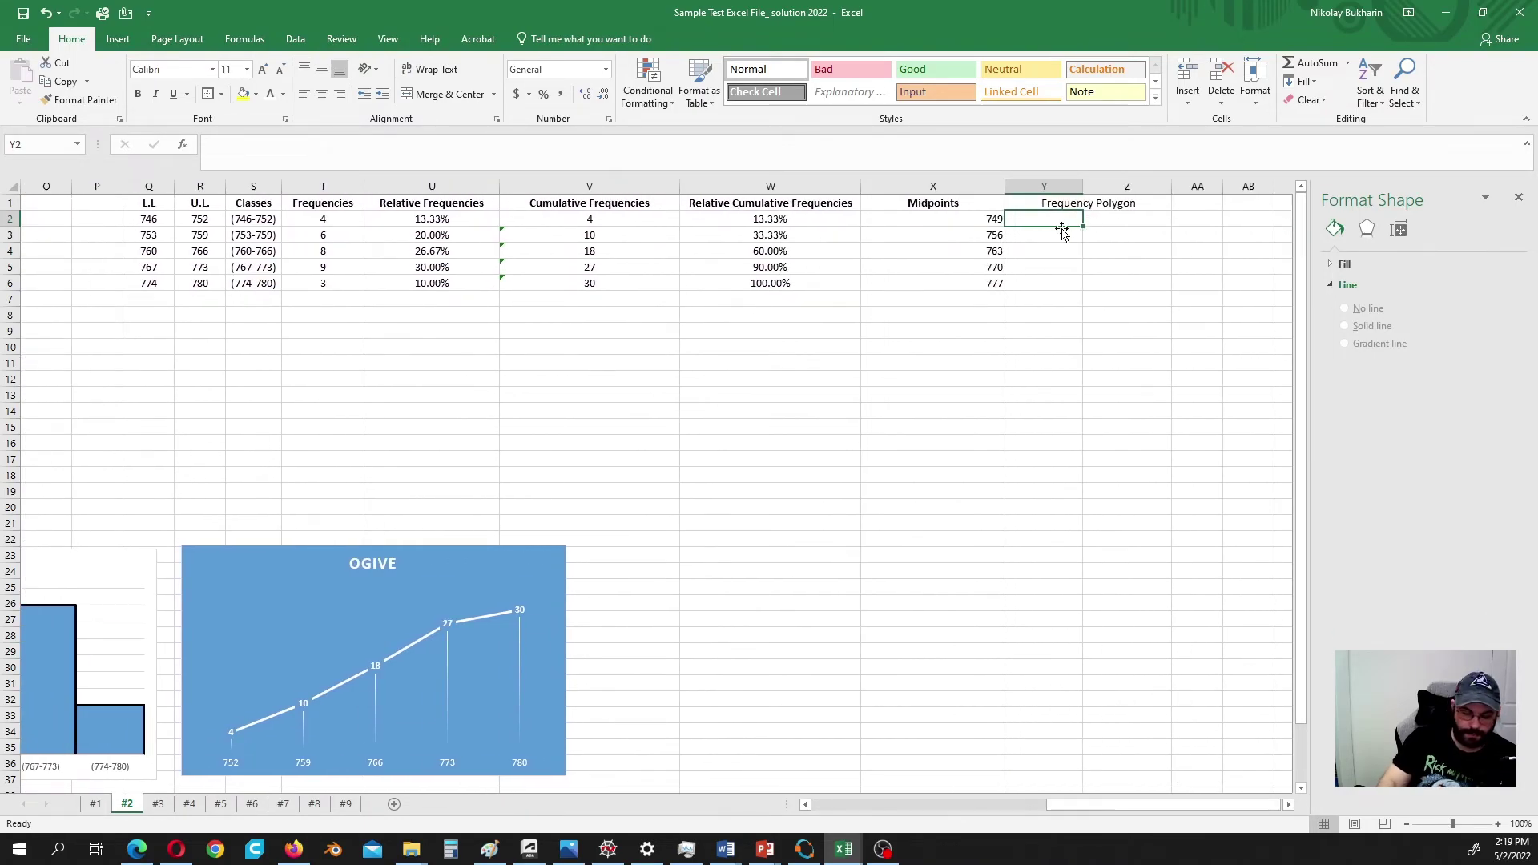
Step: Enter 746 as the first polygon midpoint with frequency 0 in Y2:Z2
type("746")
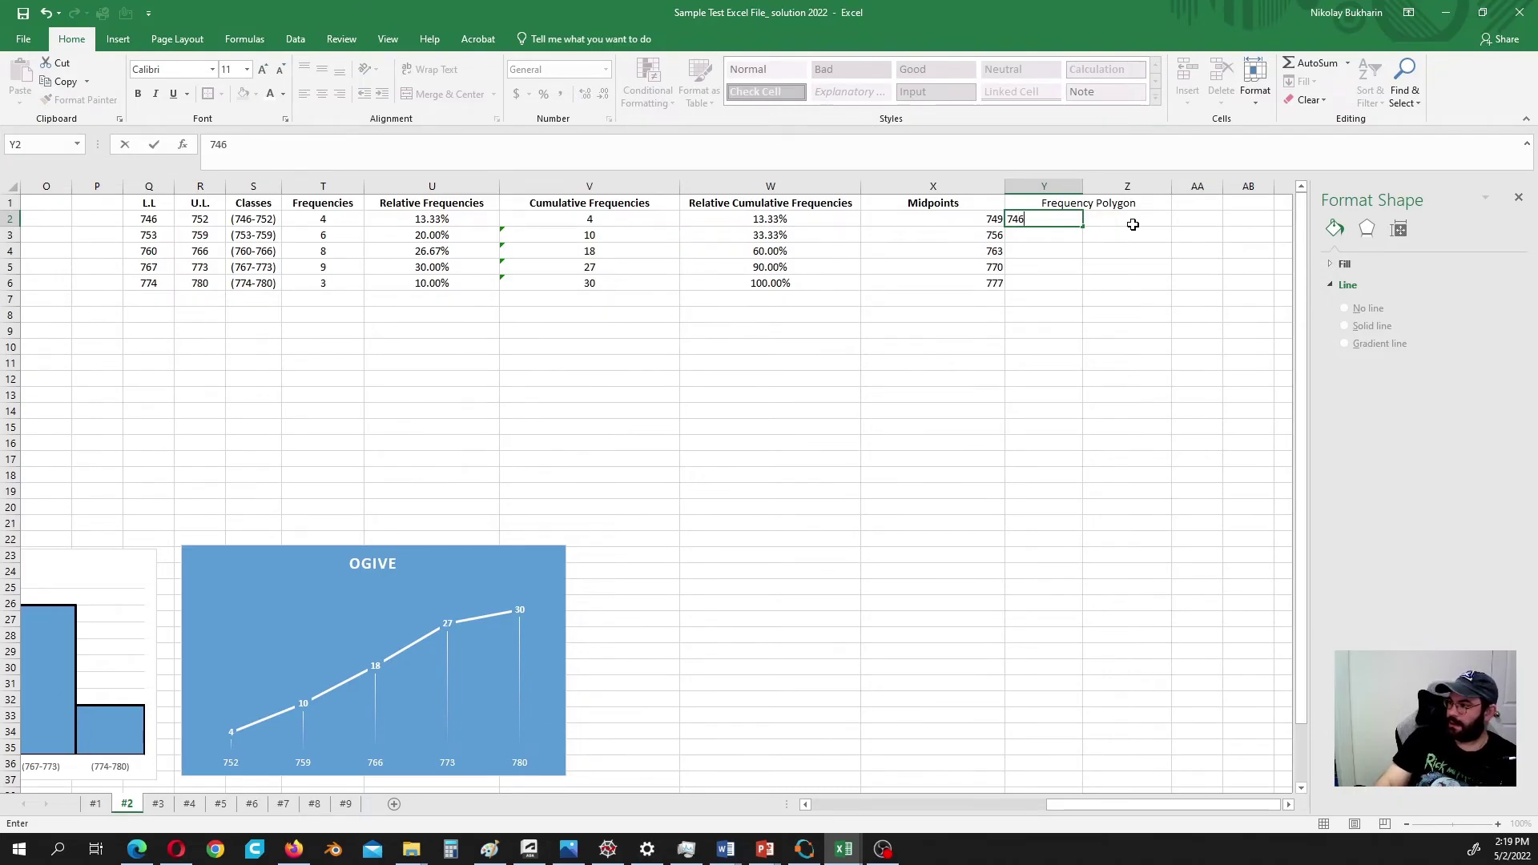
left_click(1138, 220)
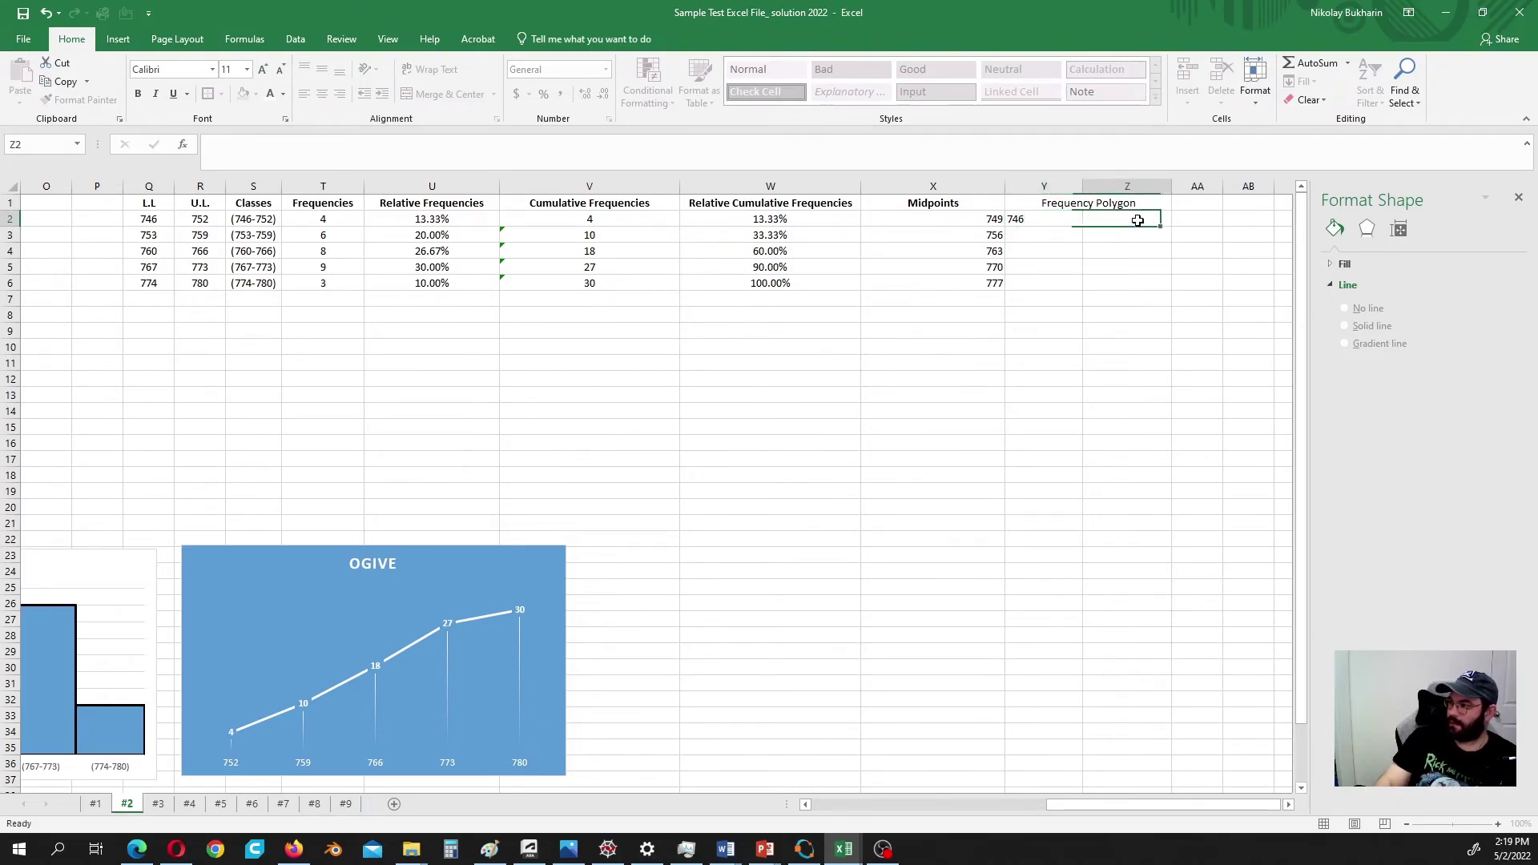
type("0")
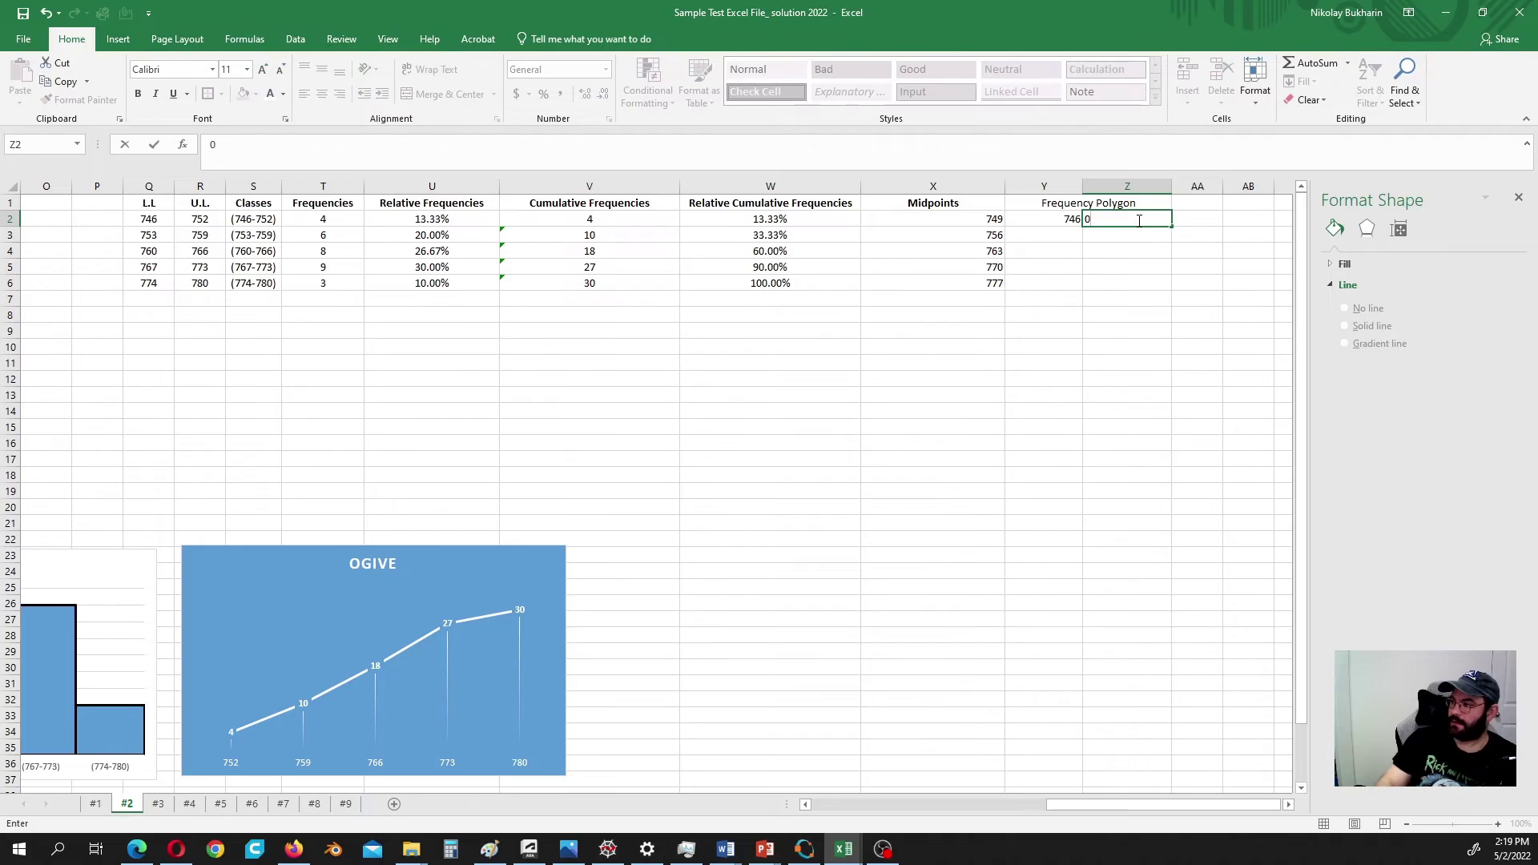
left_click(1062, 236)
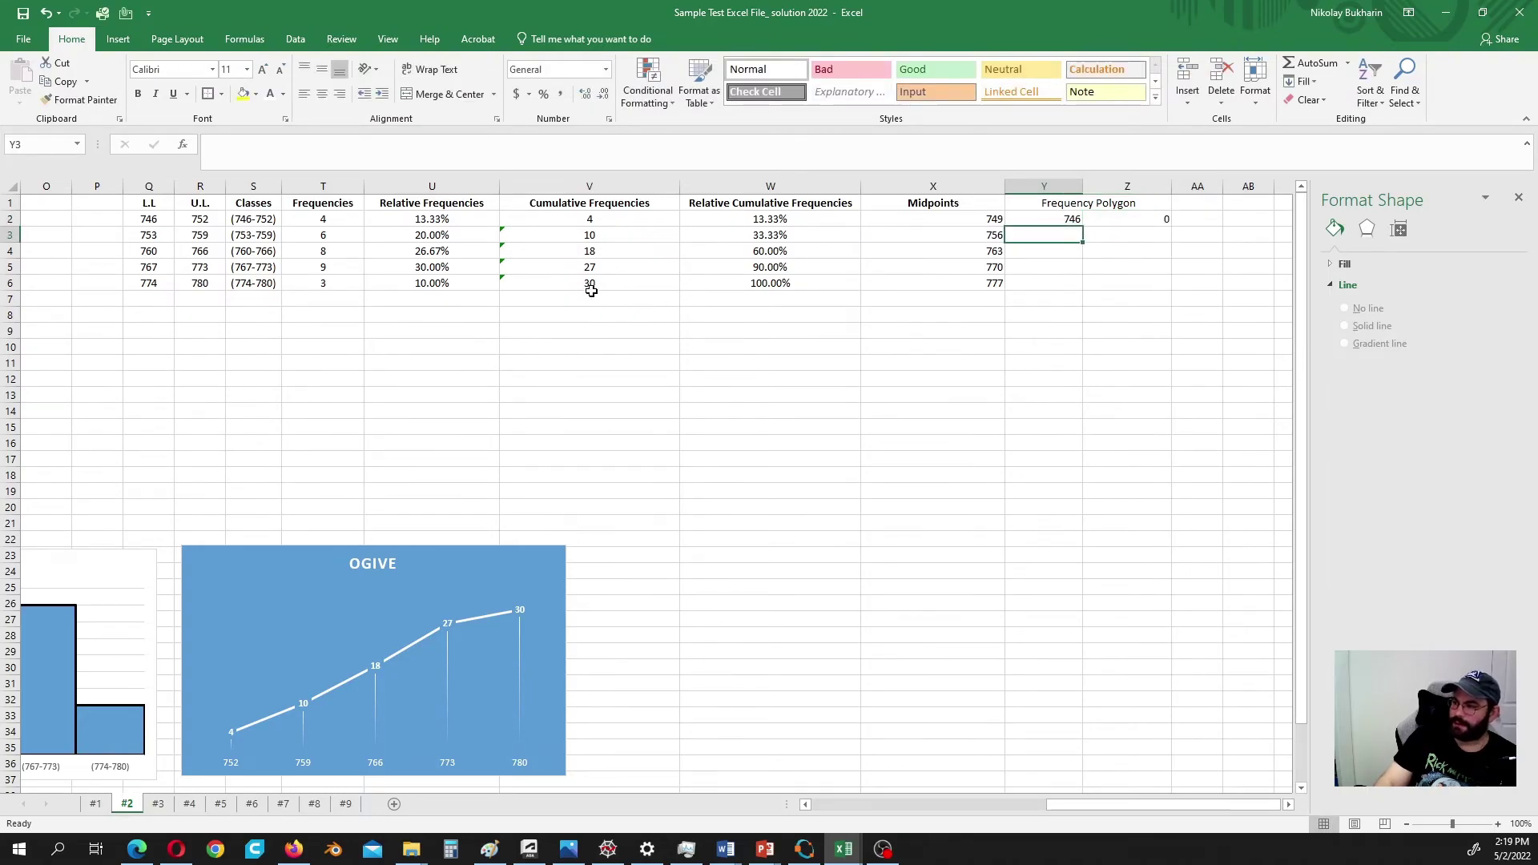
Step: Copy midpoints 749–777 from X2:X6 and paste them as values into Y3:Y7
left_click_drag(949, 227, 949, 278)
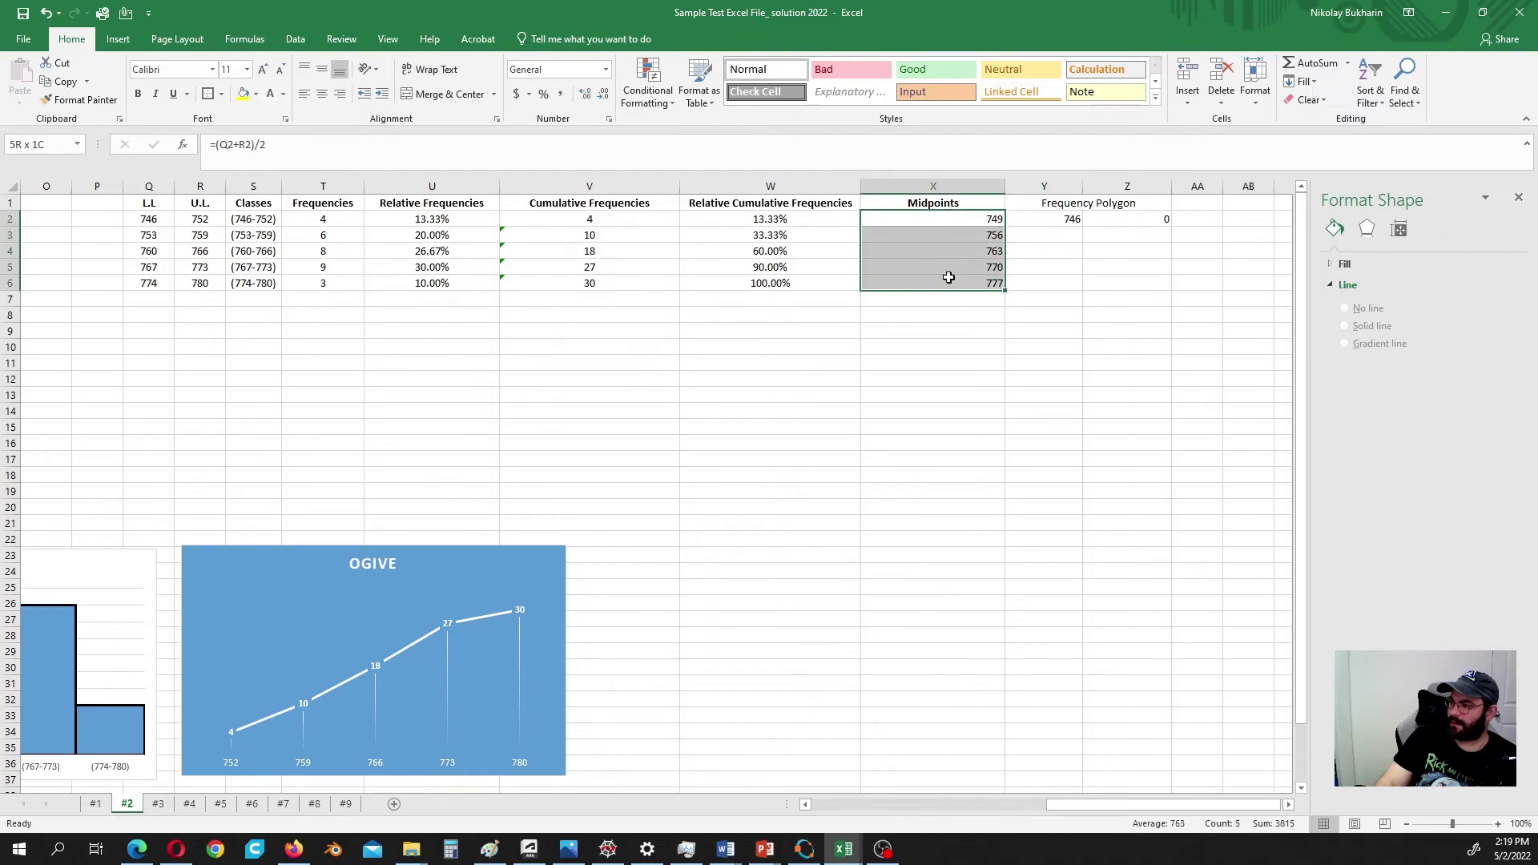
right_click(950, 255)
left_click(987, 284)
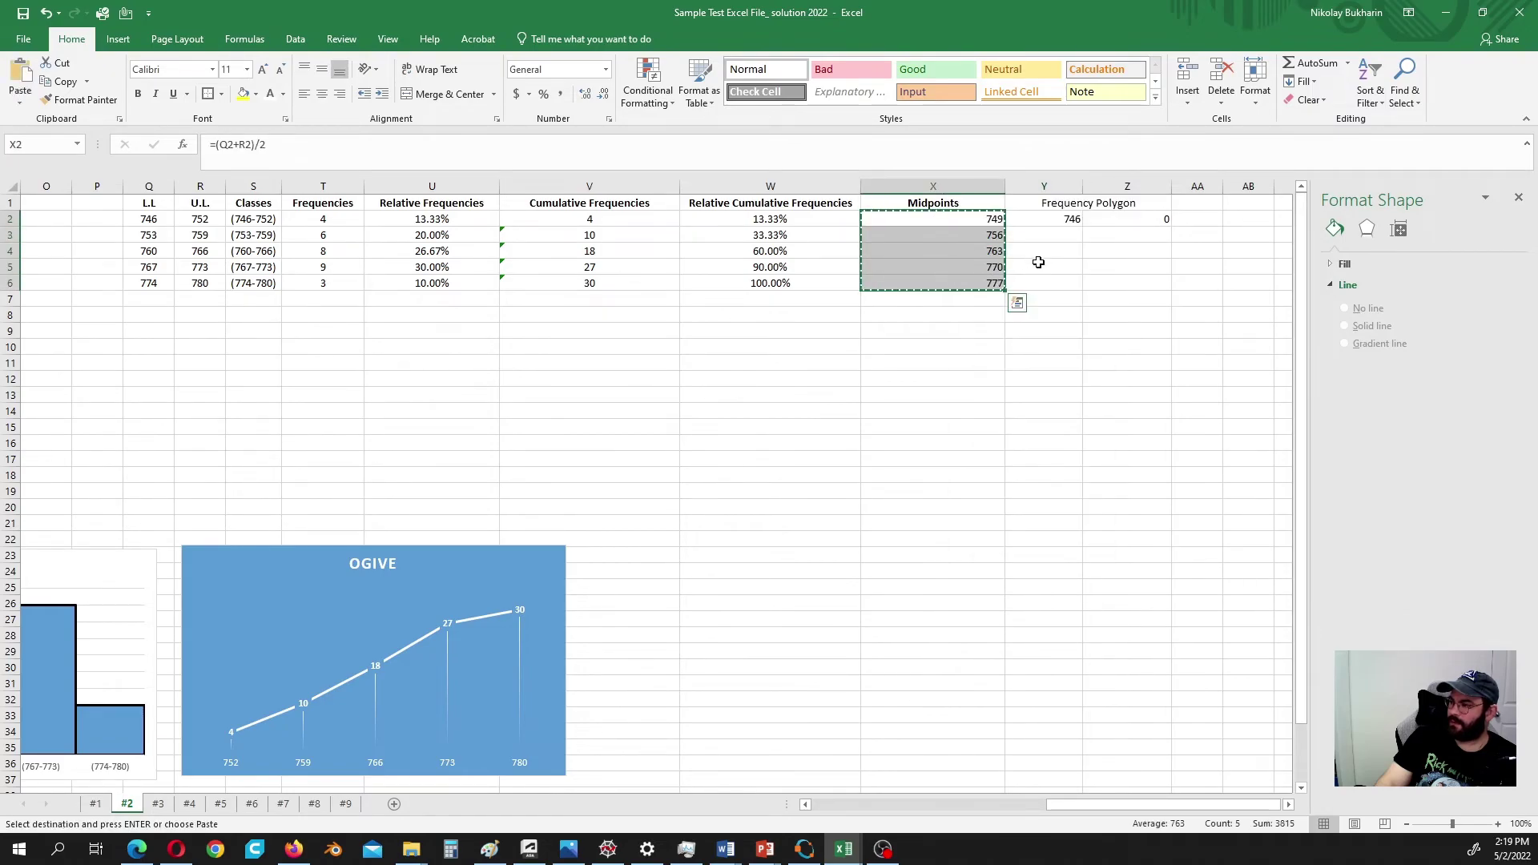
left_click(1044, 236)
right_click(1051, 241)
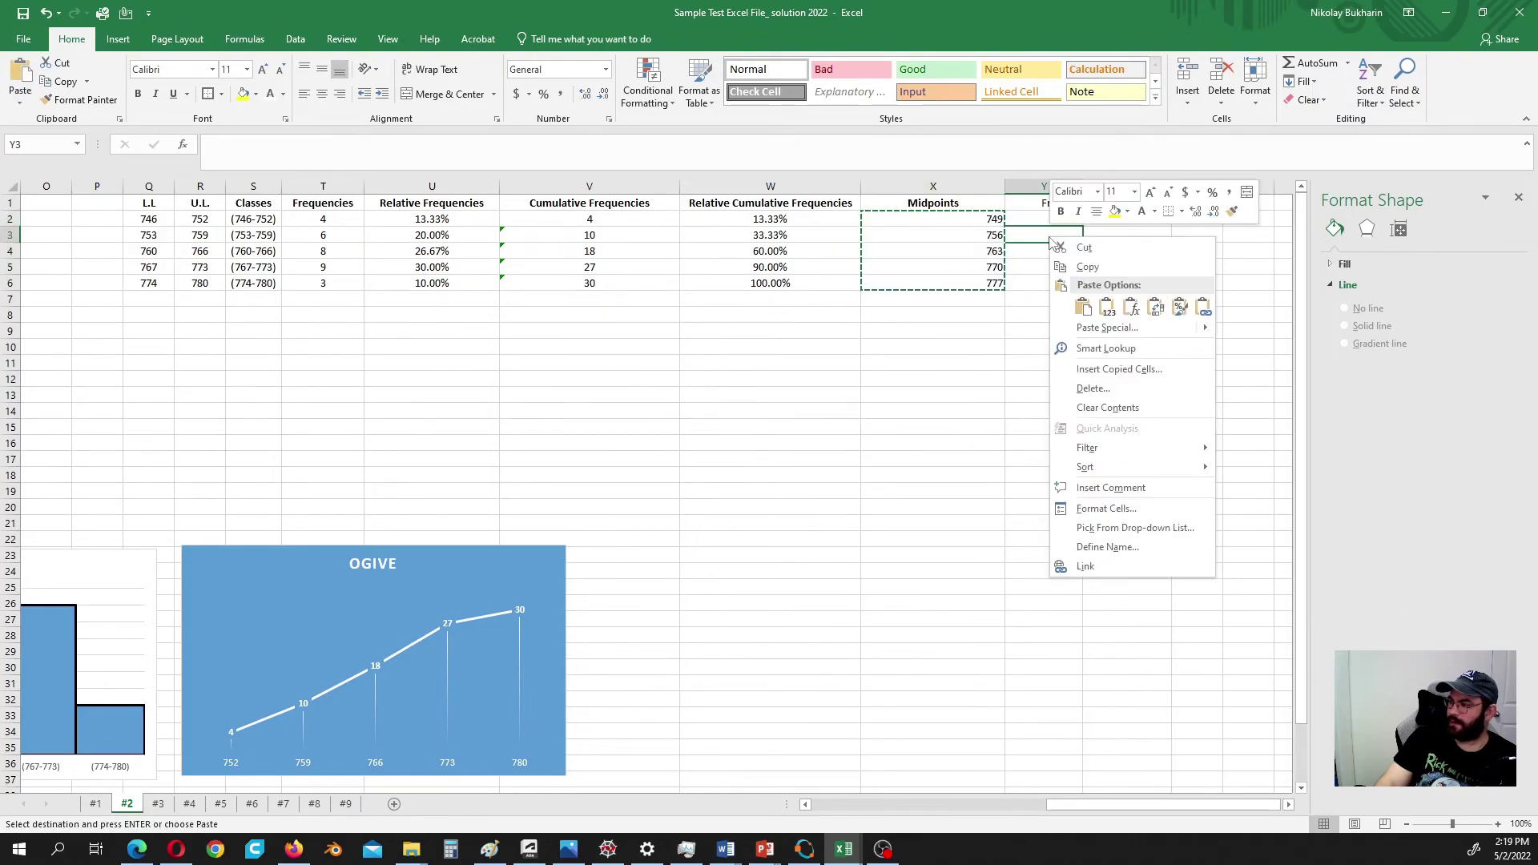
left_click(1107, 307)
Step: Add the closing point 780 with frequency 0 in Y8:Z8
left_click(1050, 315)
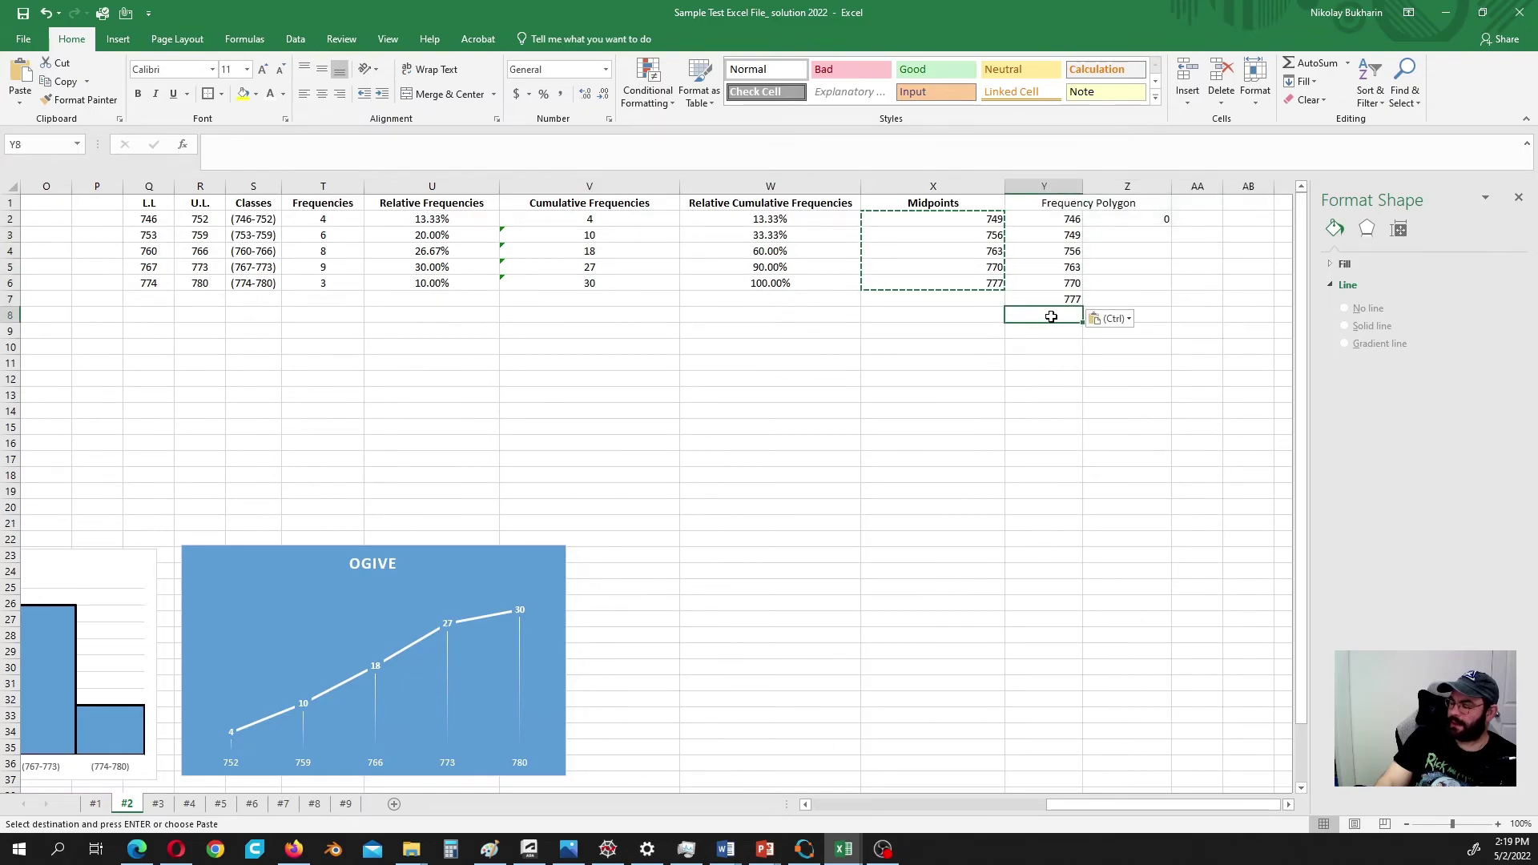
left_click_drag(1145, 807, 1041, 805)
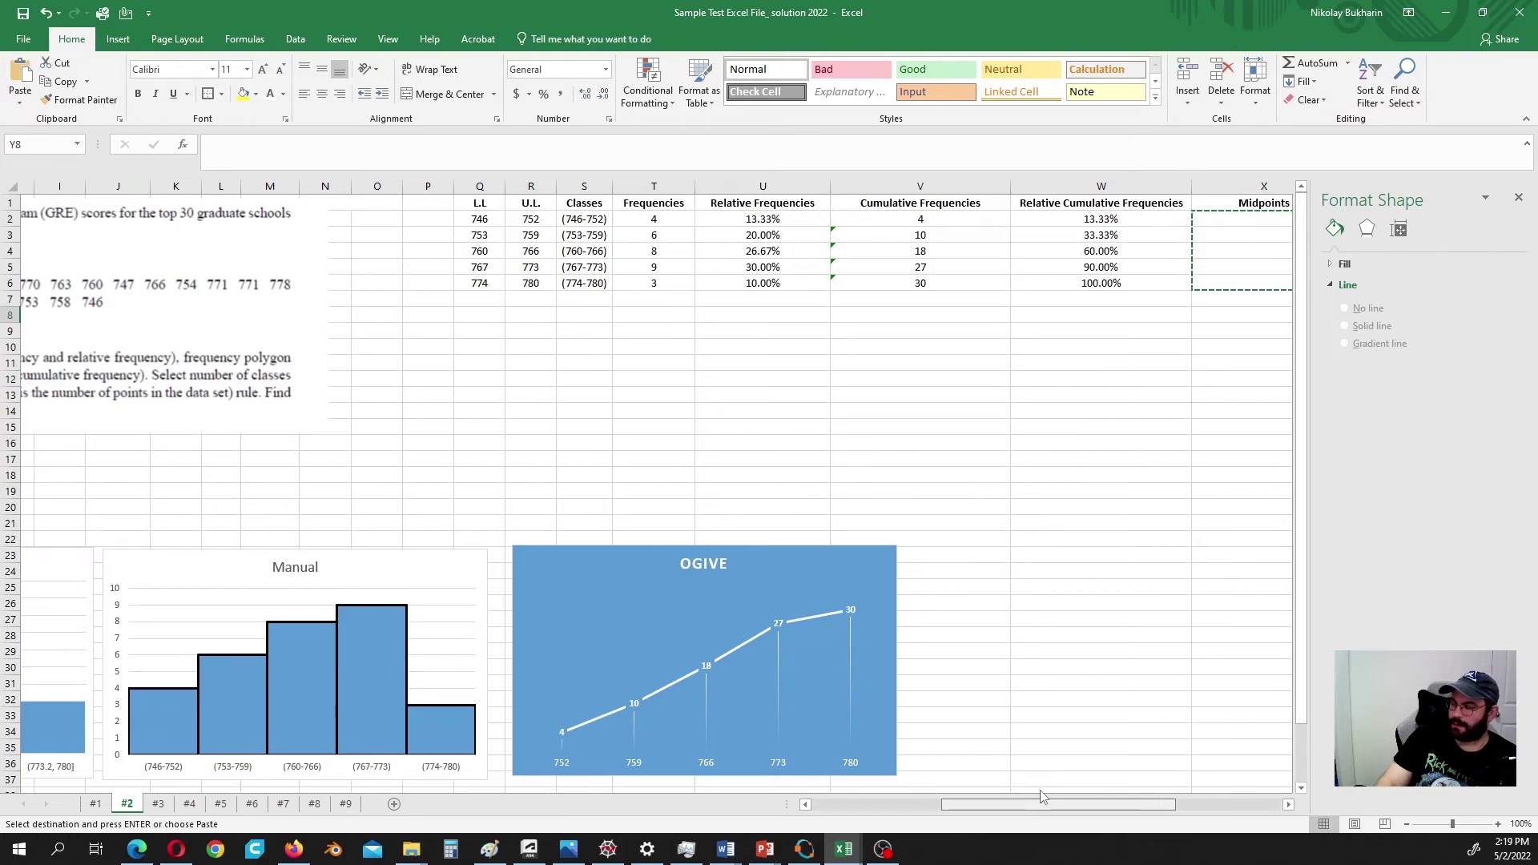
left_click_drag(1042, 801, 1222, 794)
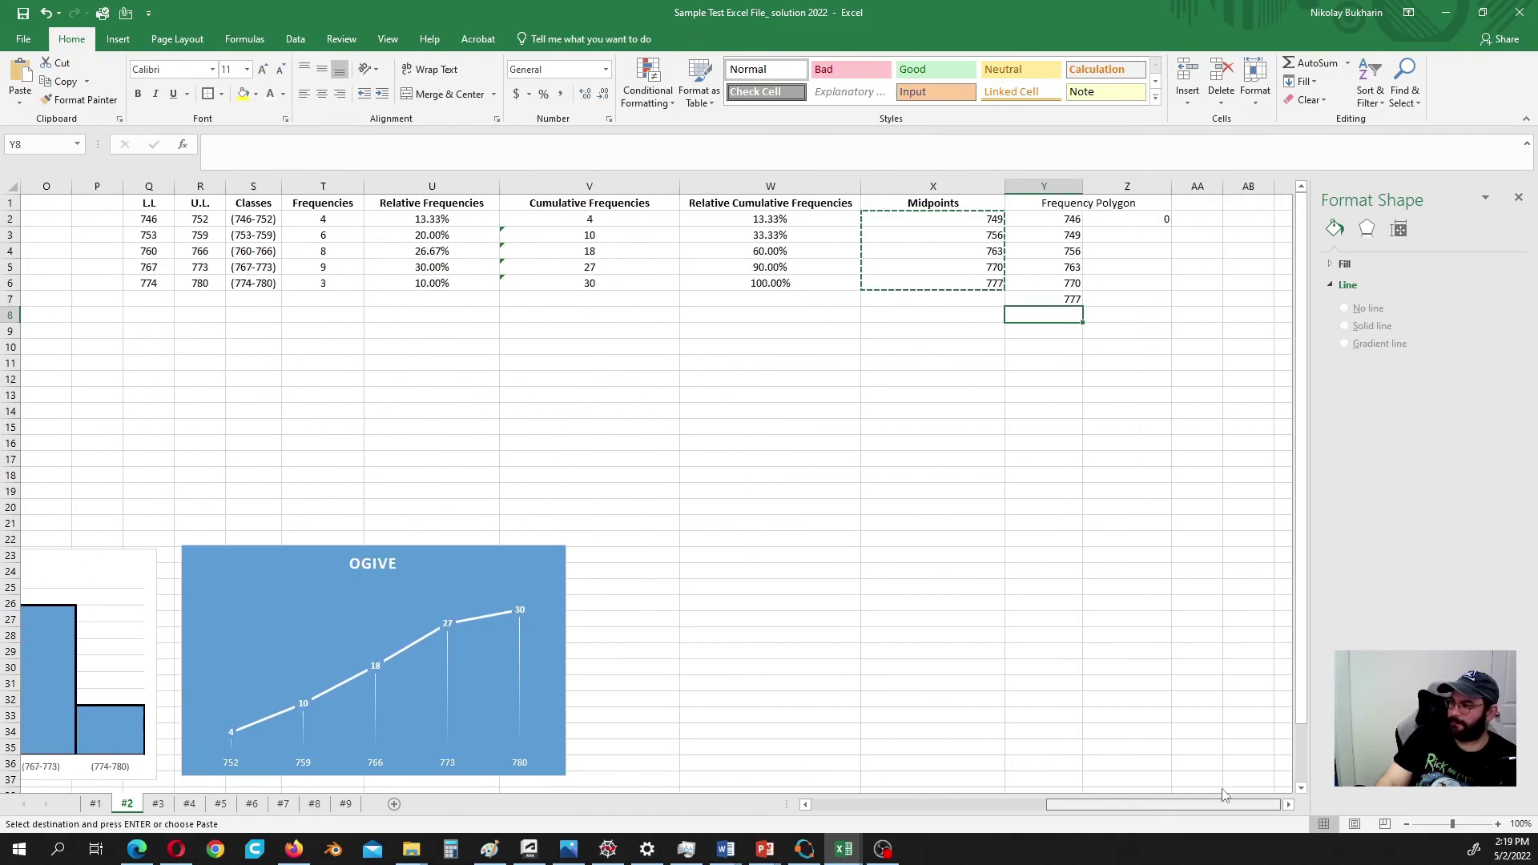
left_click(1049, 311)
type("7")
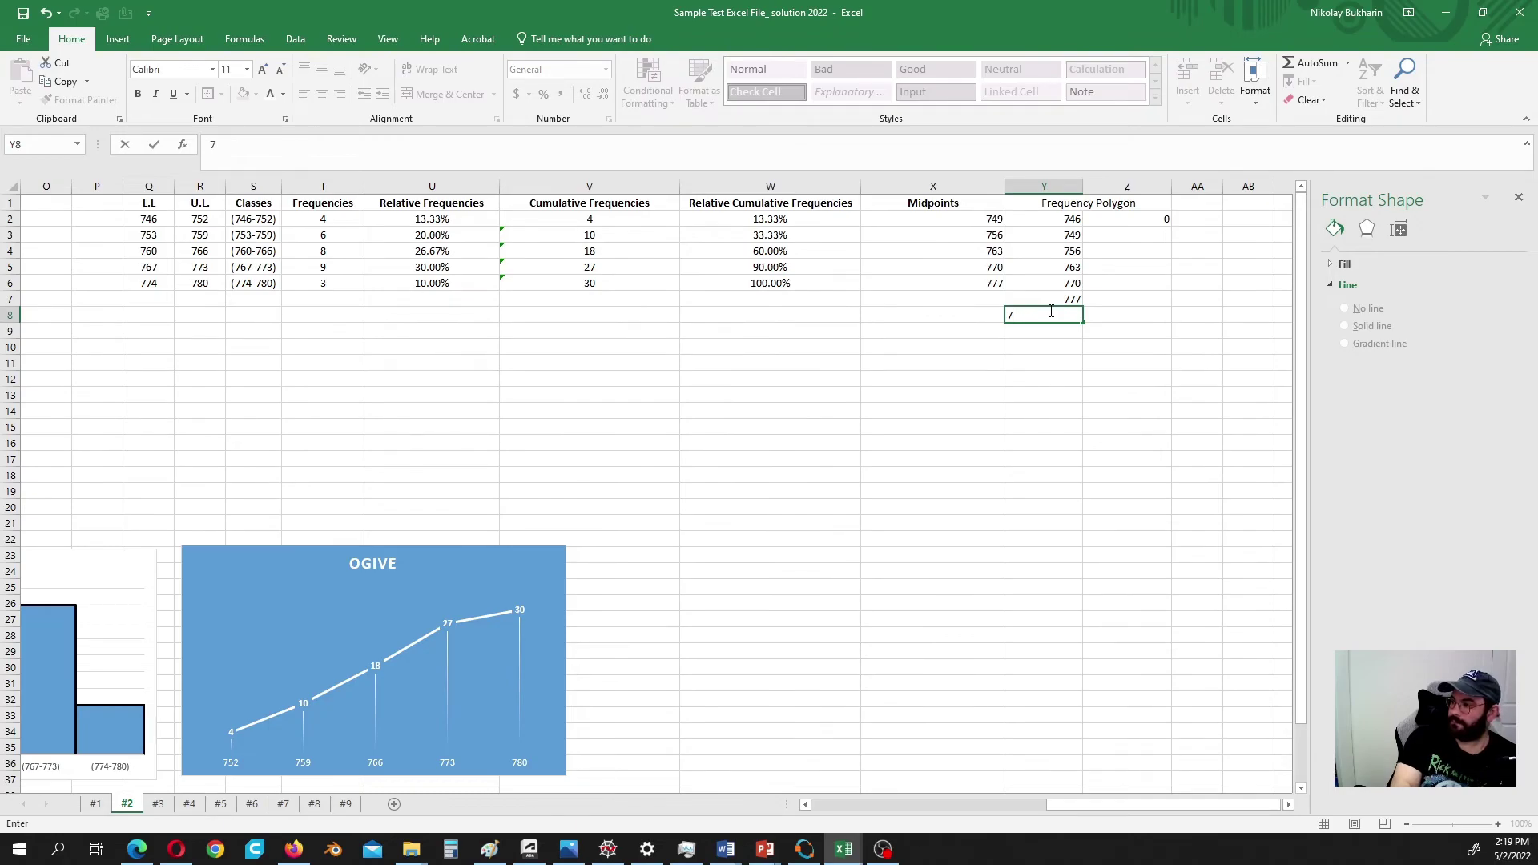
type("80")
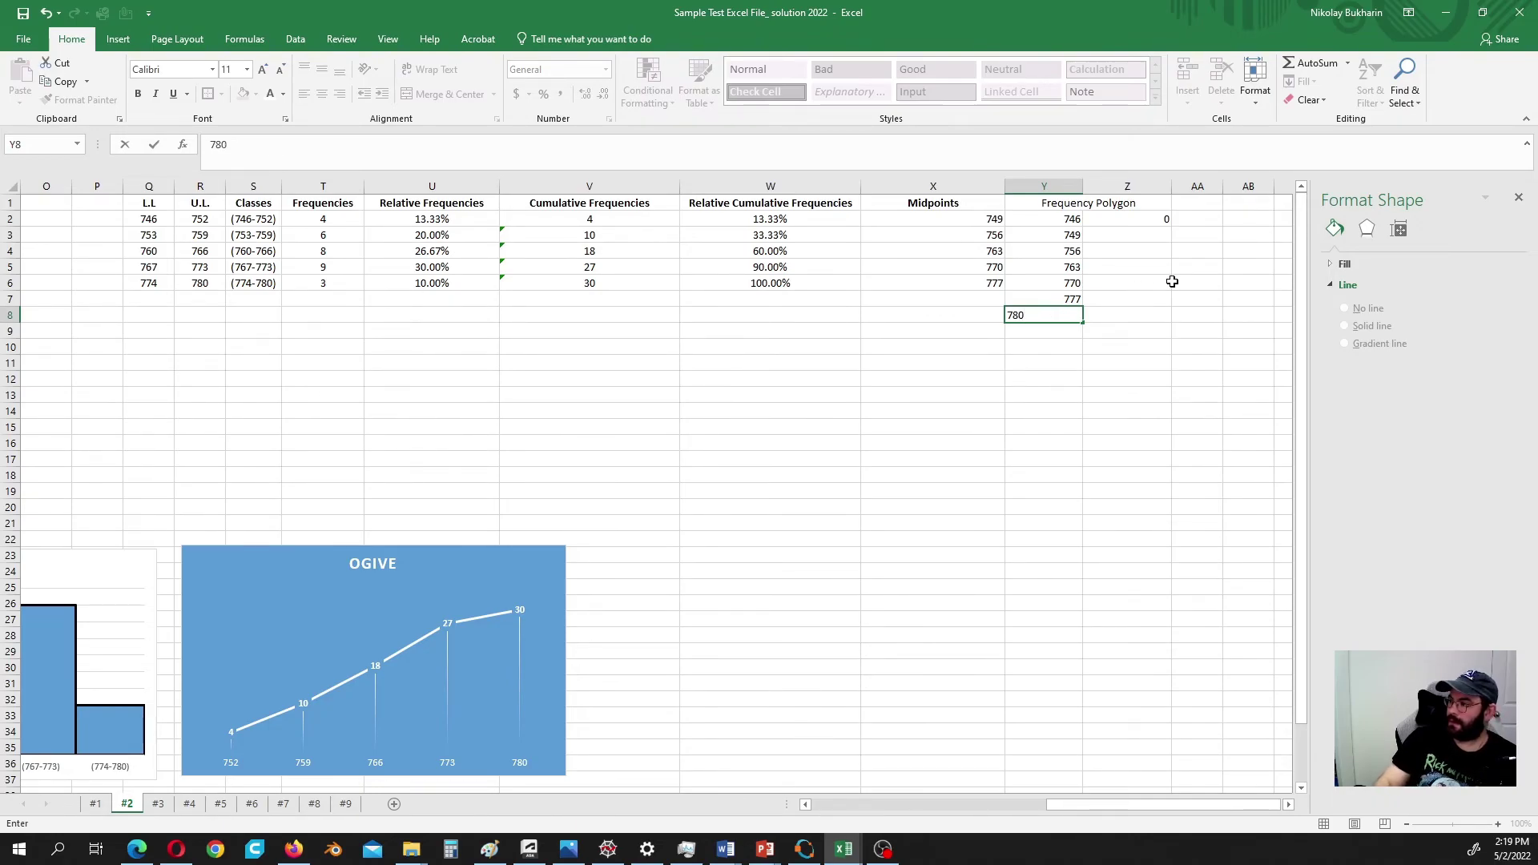
left_click(1138, 312)
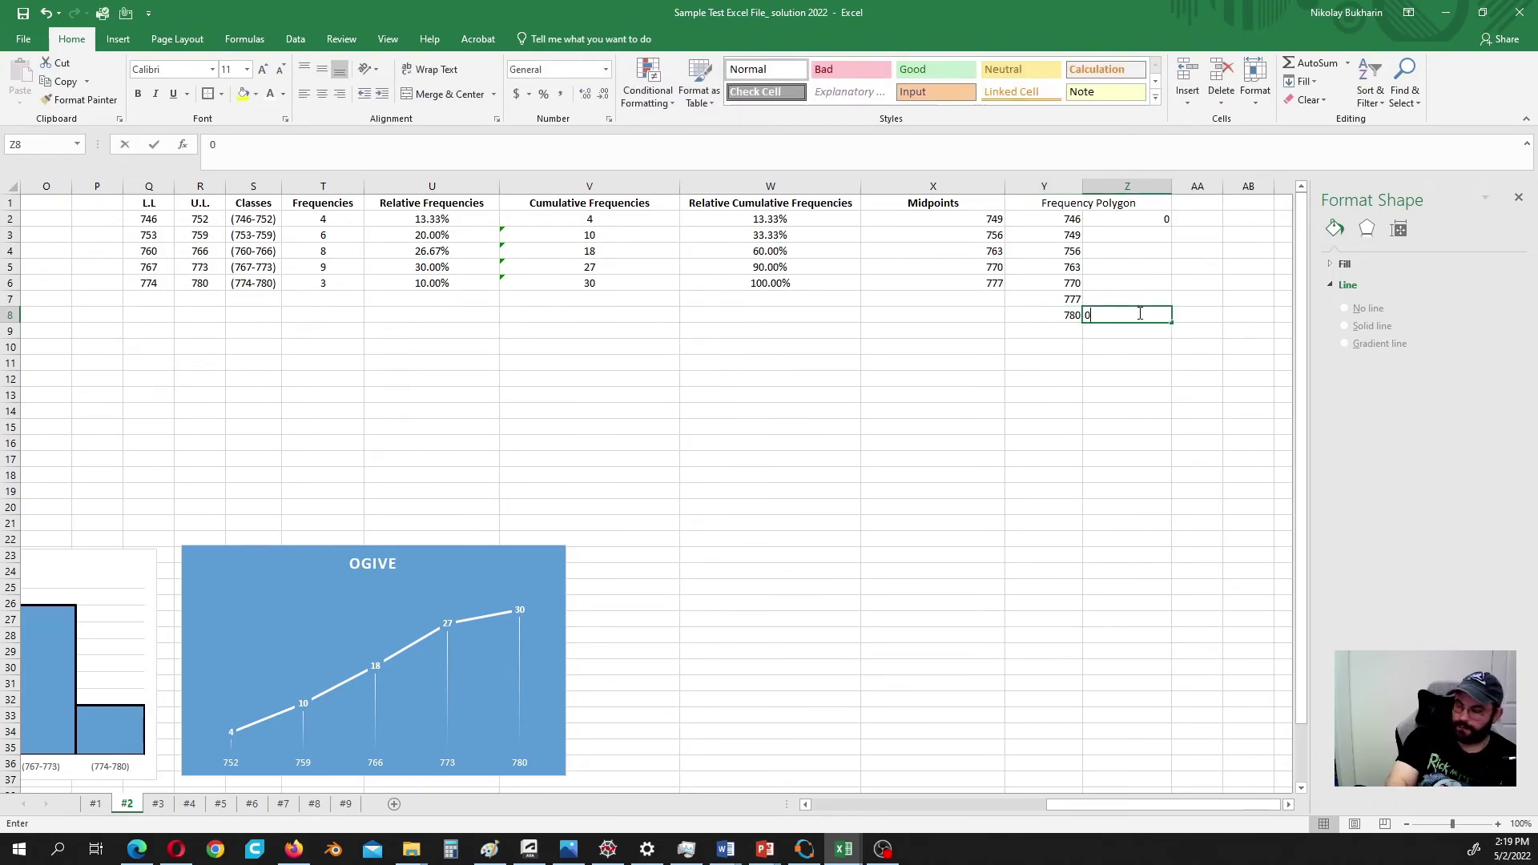
type("0")
left_click(1131, 234)
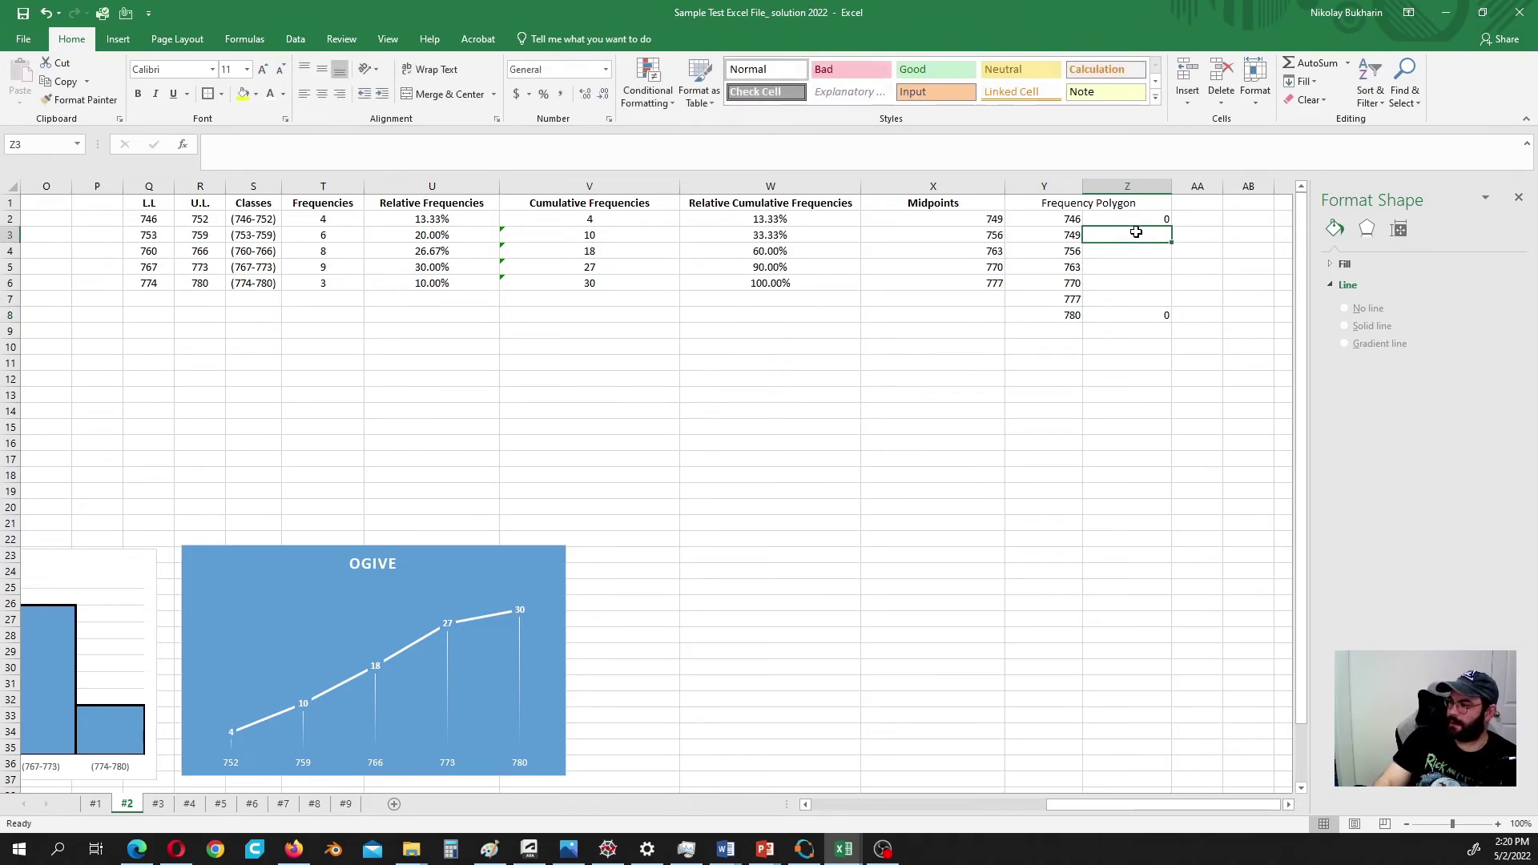
Step: Copy frequencies from T2:T6 and paste them as values into Z3:Z7
left_click_drag(326, 218, 324, 284)
right_click(343, 250)
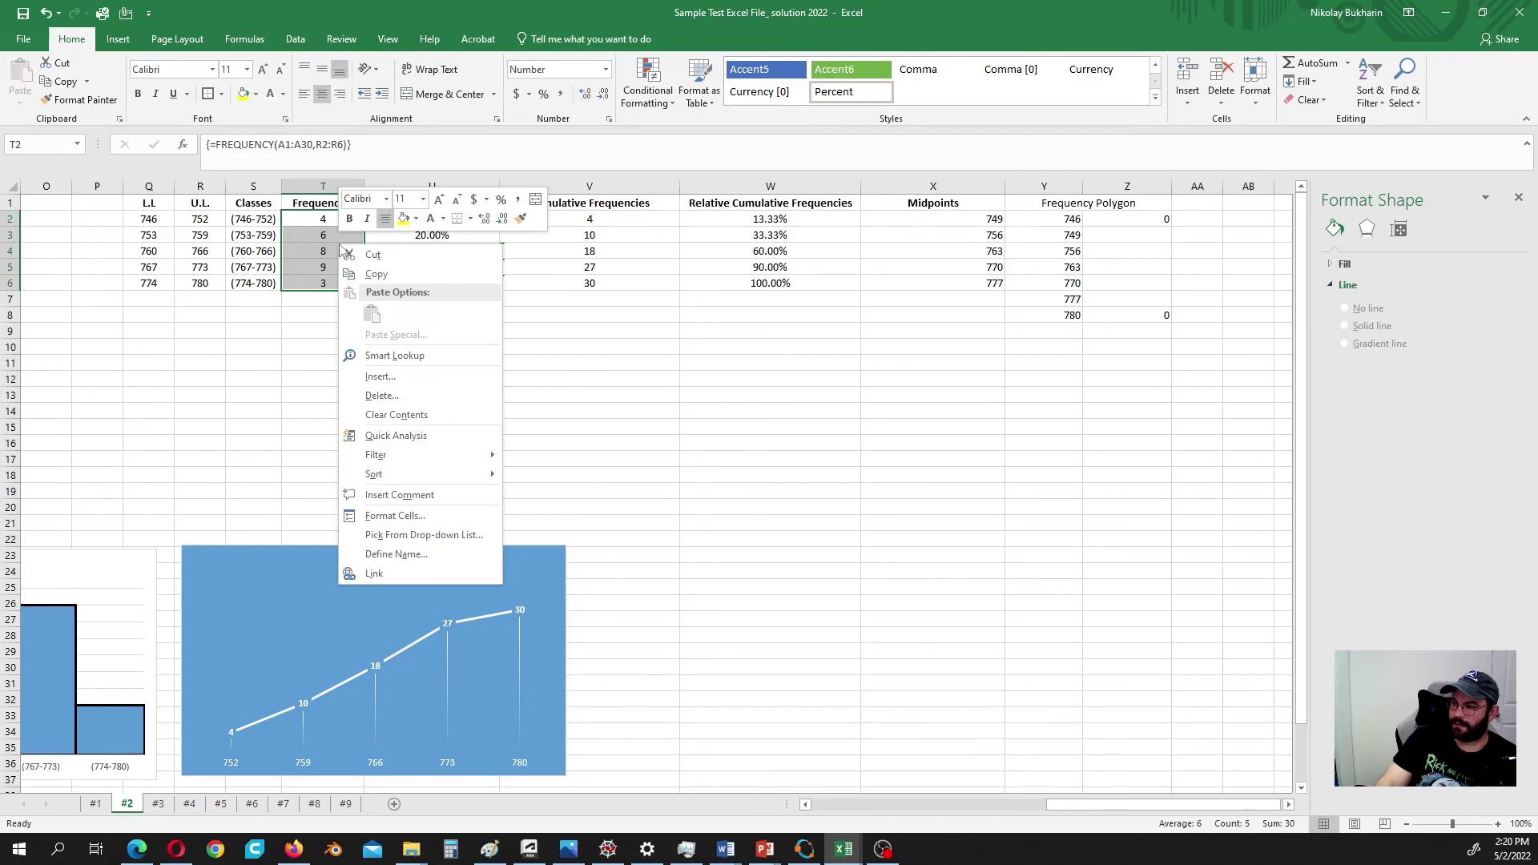
left_click(376, 273)
left_click(1147, 236)
right_click(1148, 237)
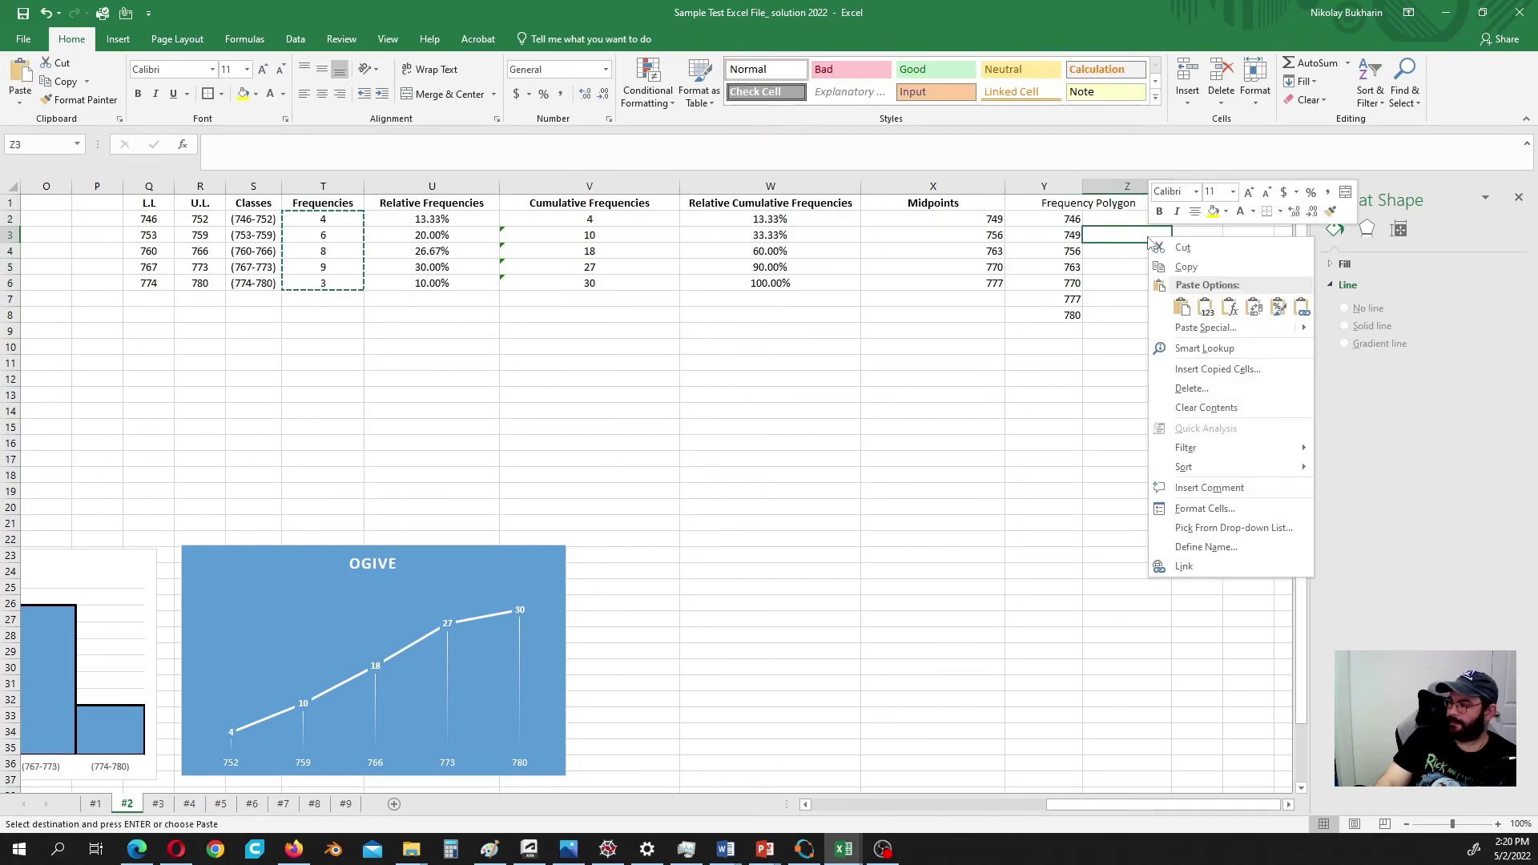
left_click(1206, 310)
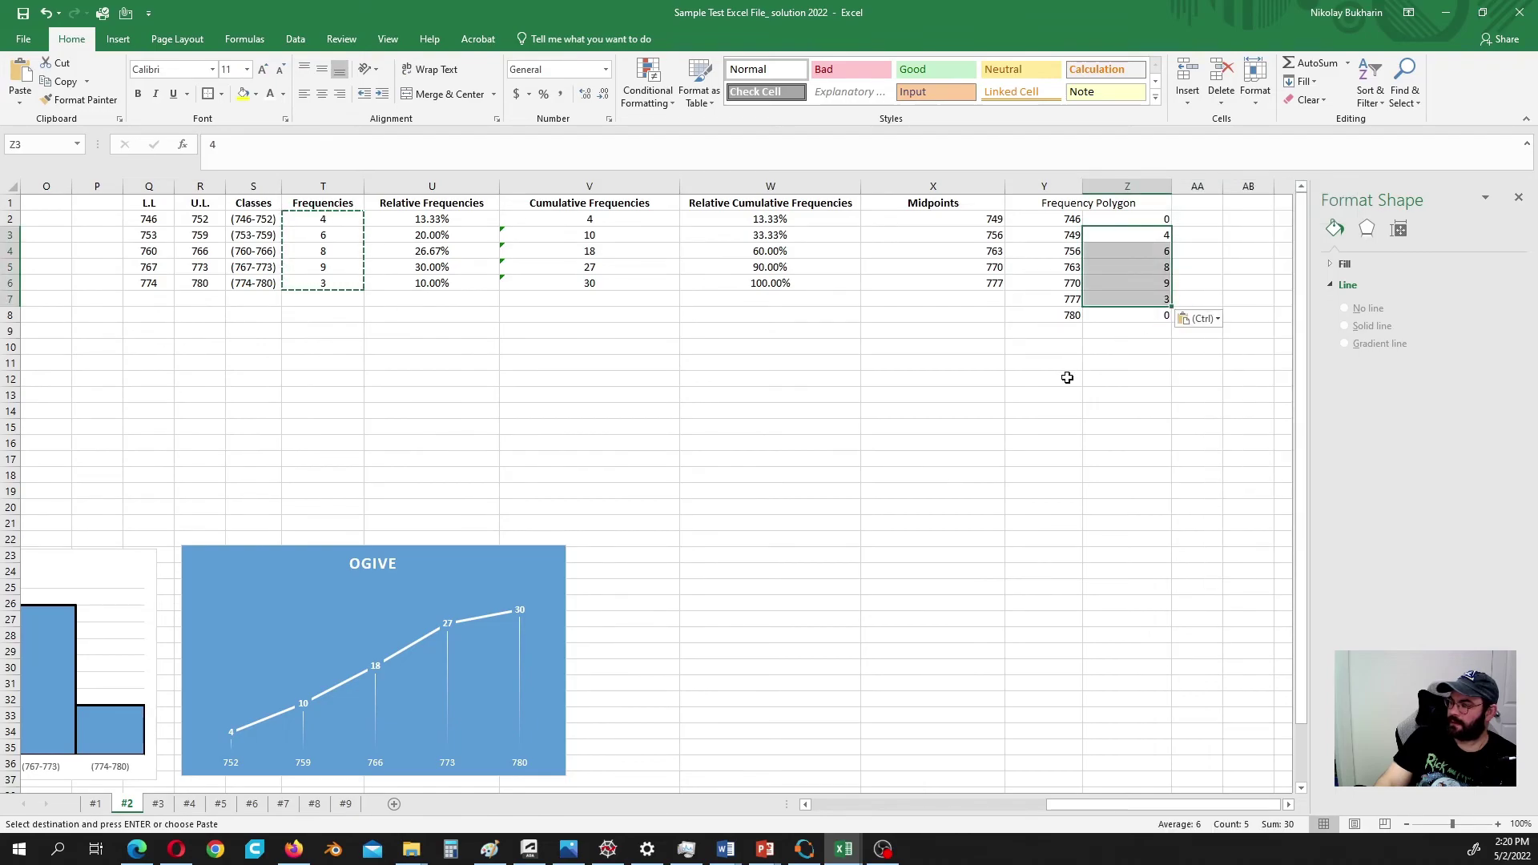
Step: Centre-align the Frequency Polygon table Y2:Z8
left_click_drag(1063, 224, 1118, 312)
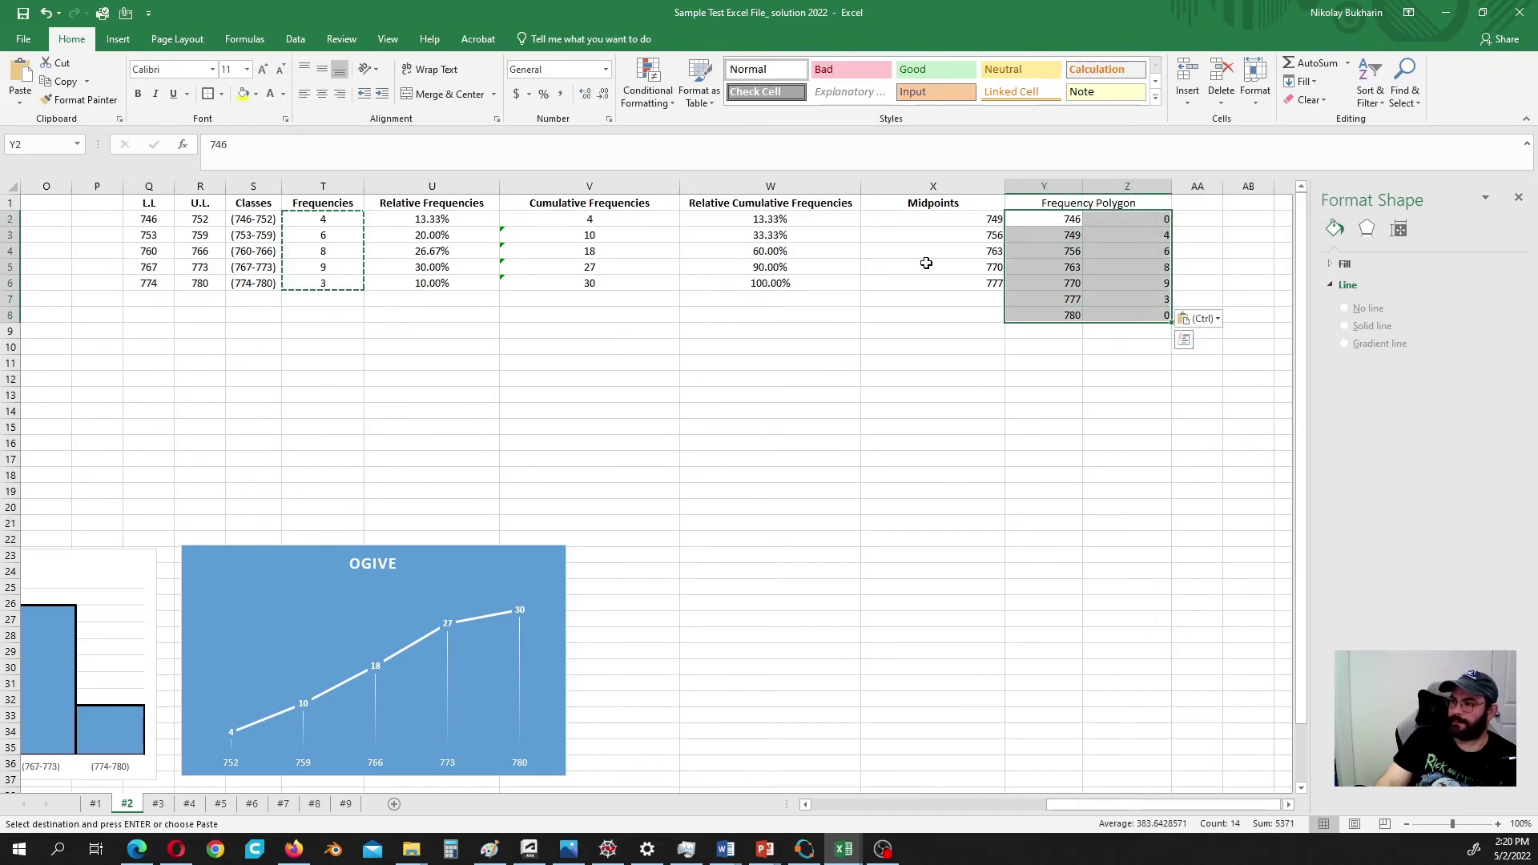
left_click(321, 93)
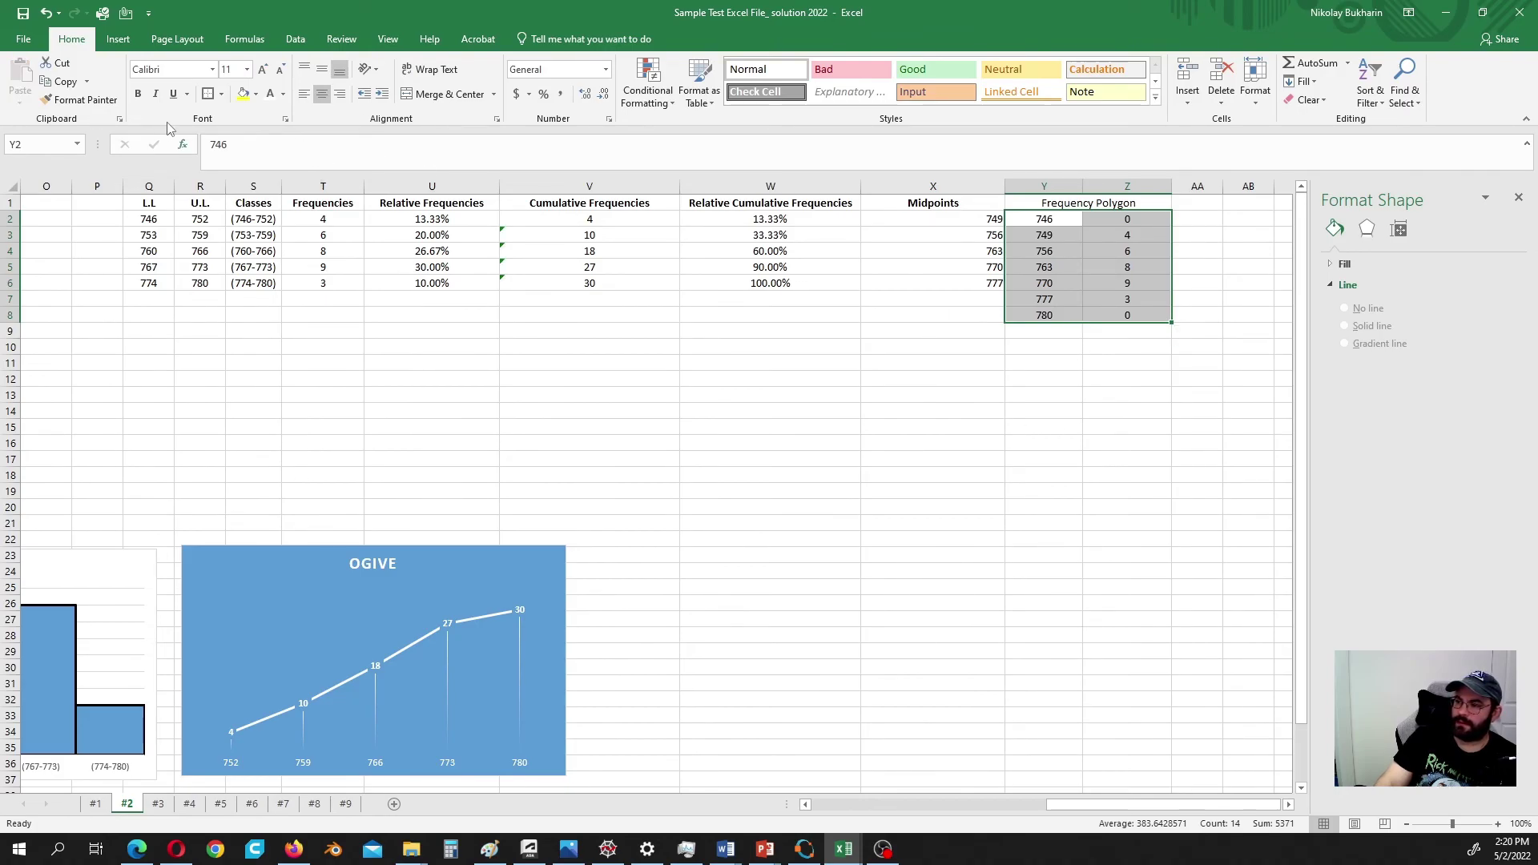
left_click(117, 39)
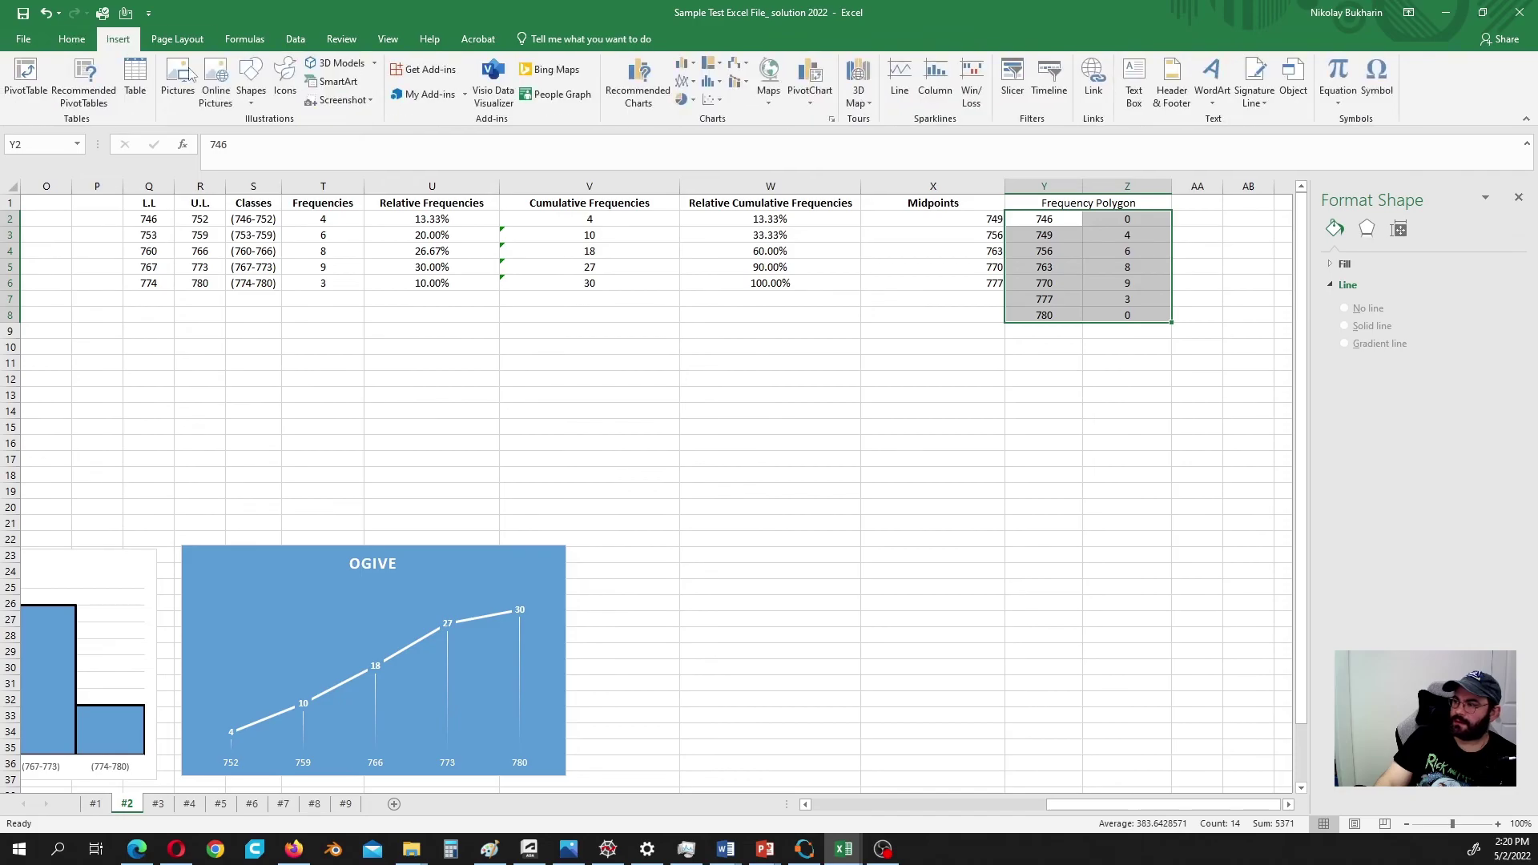
Step: Insert a Scatter with Smooth Lines chart of Y2:Z8, placed and narrowed beside the OGIVE chart
left_click(712, 99)
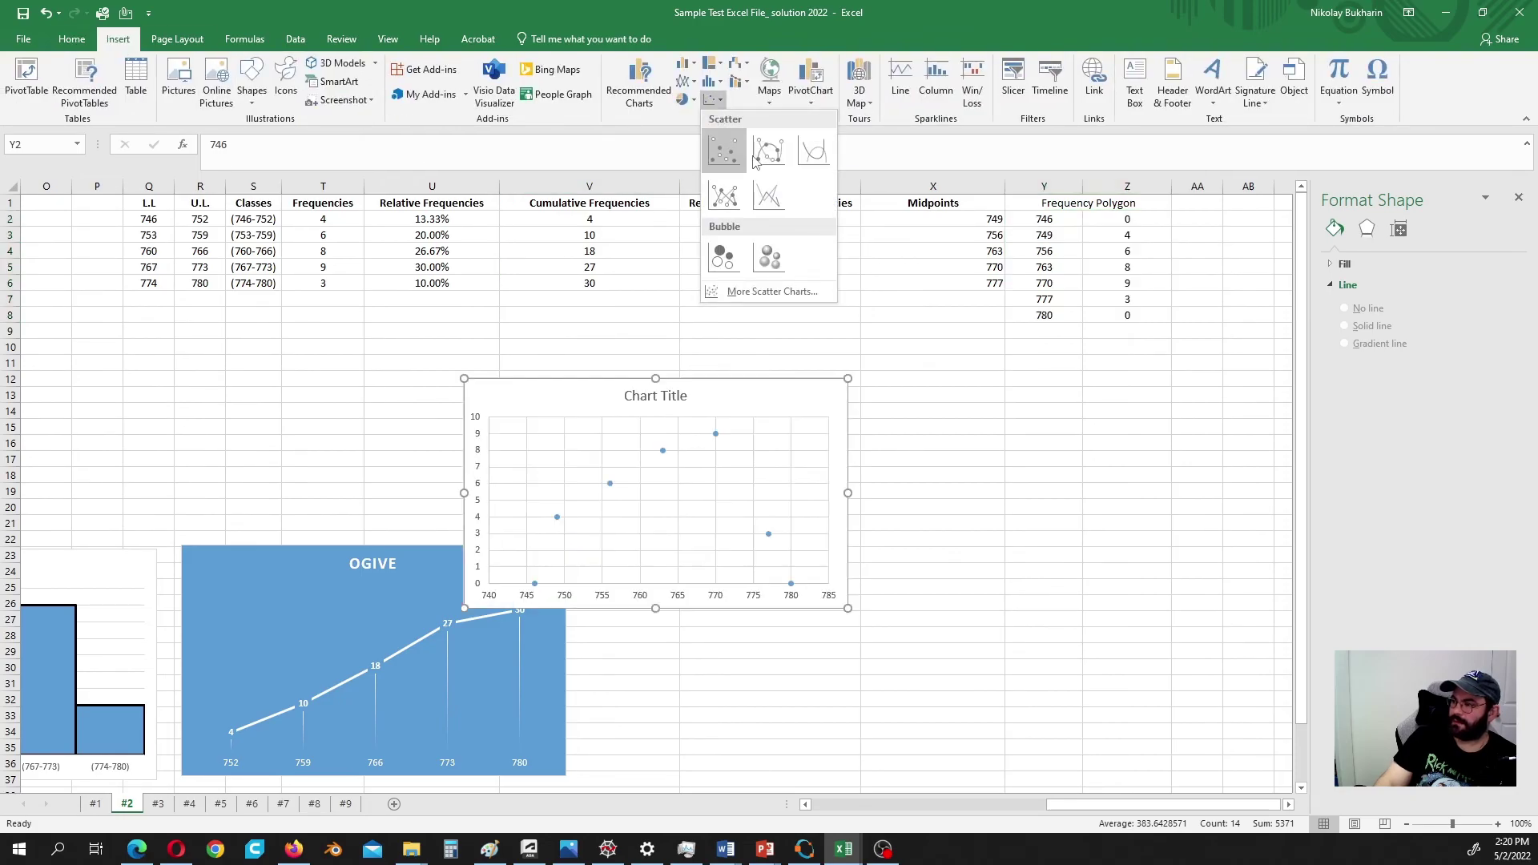
left_click(815, 151)
left_click_drag(783, 406, 973, 529)
left_click_drag(957, 544, 942, 560)
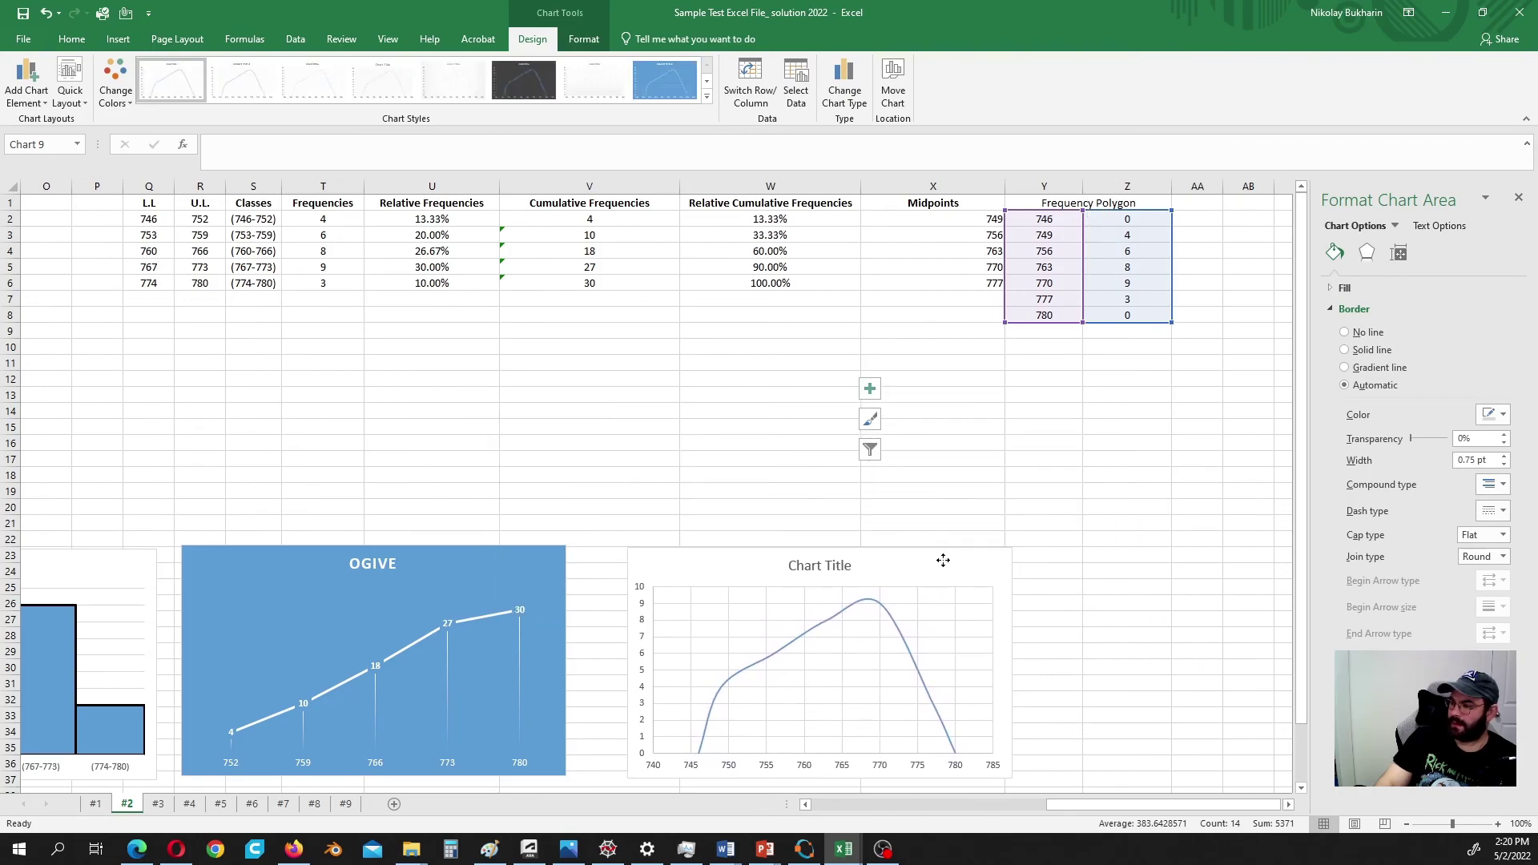
scroll(944, 545, "down", 4)
left_click_drag(1013, 469, 938, 470)
Step: Retitle the scatter chart 'Frequency Polygon'
left_click(785, 374)
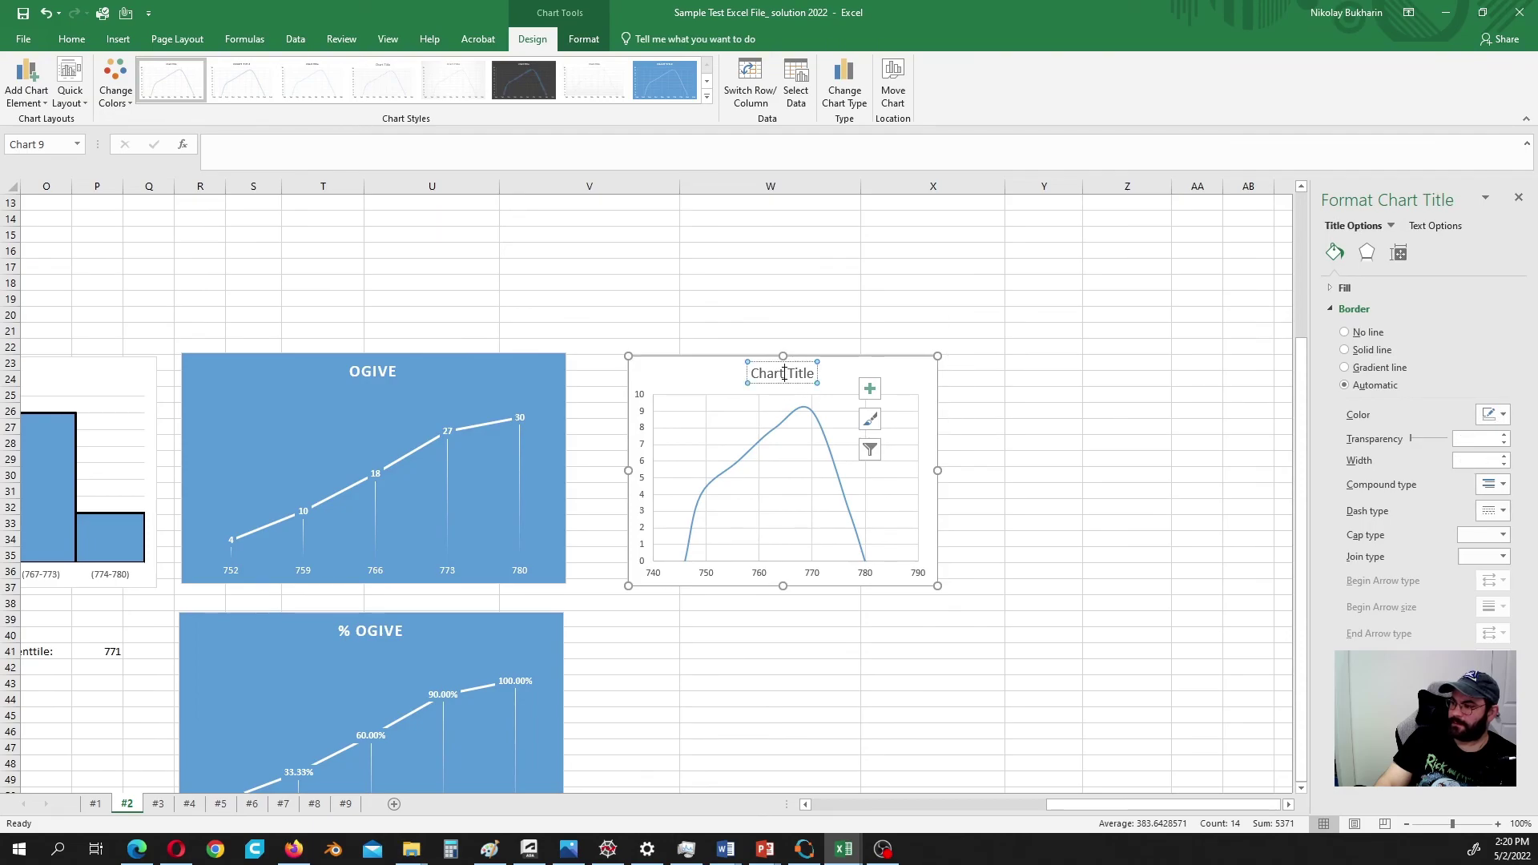
triple_click(785, 375)
type("Fre")
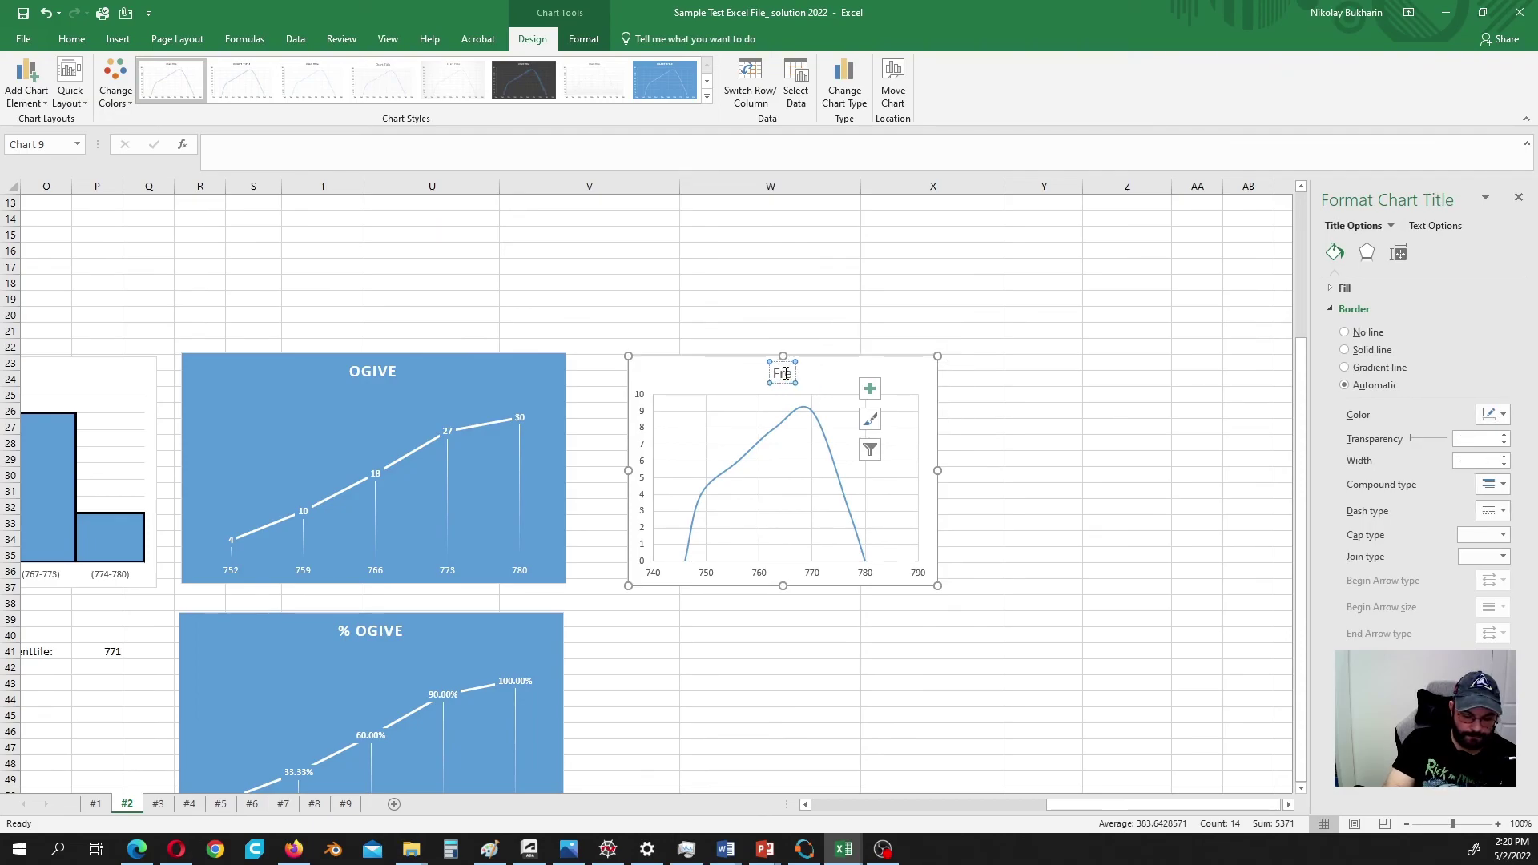
type("quency")
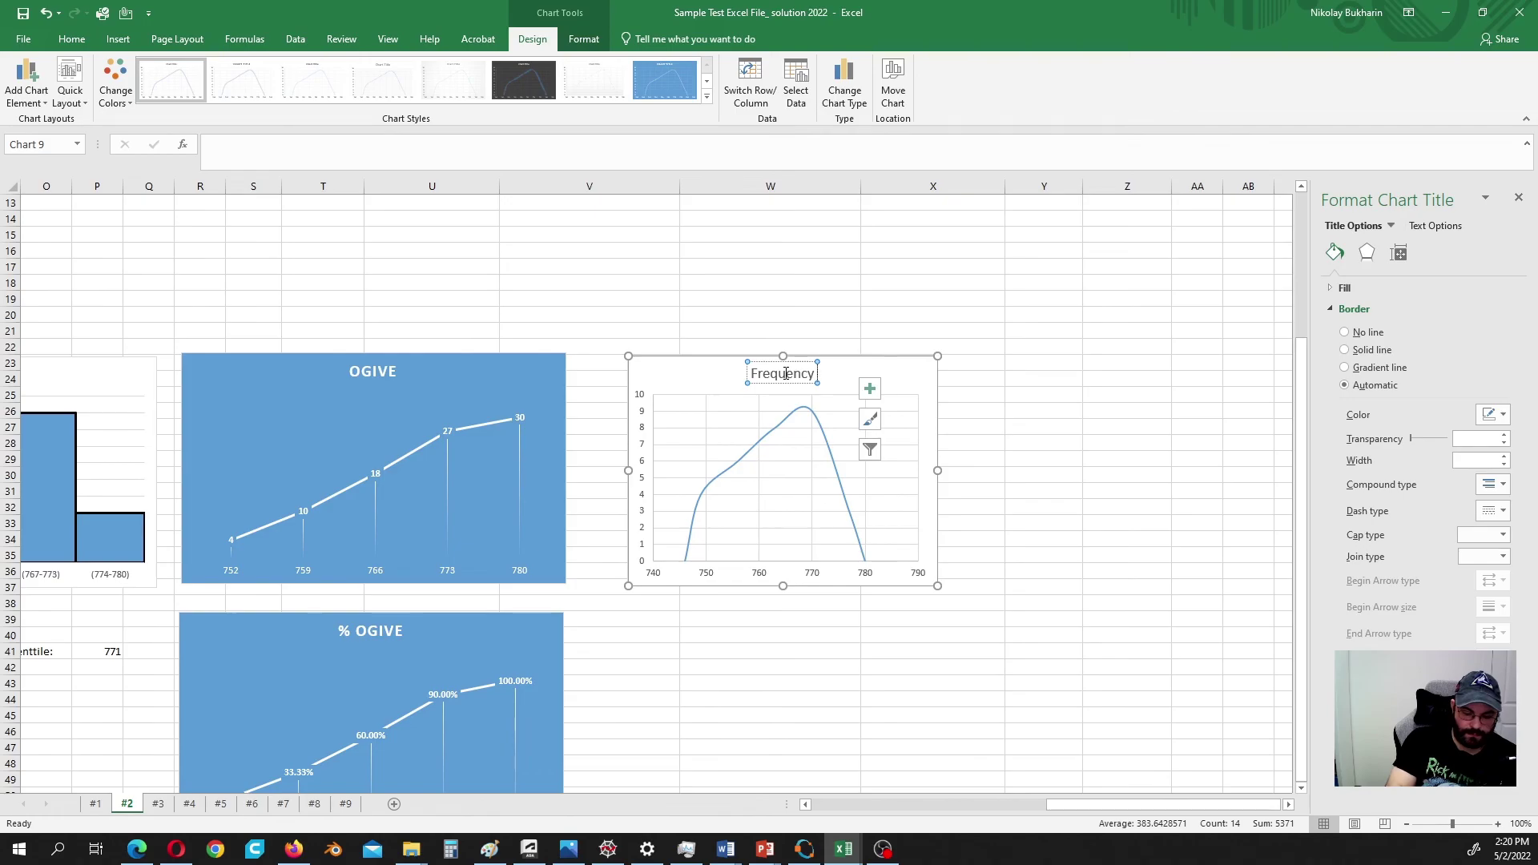
type(" Polygon")
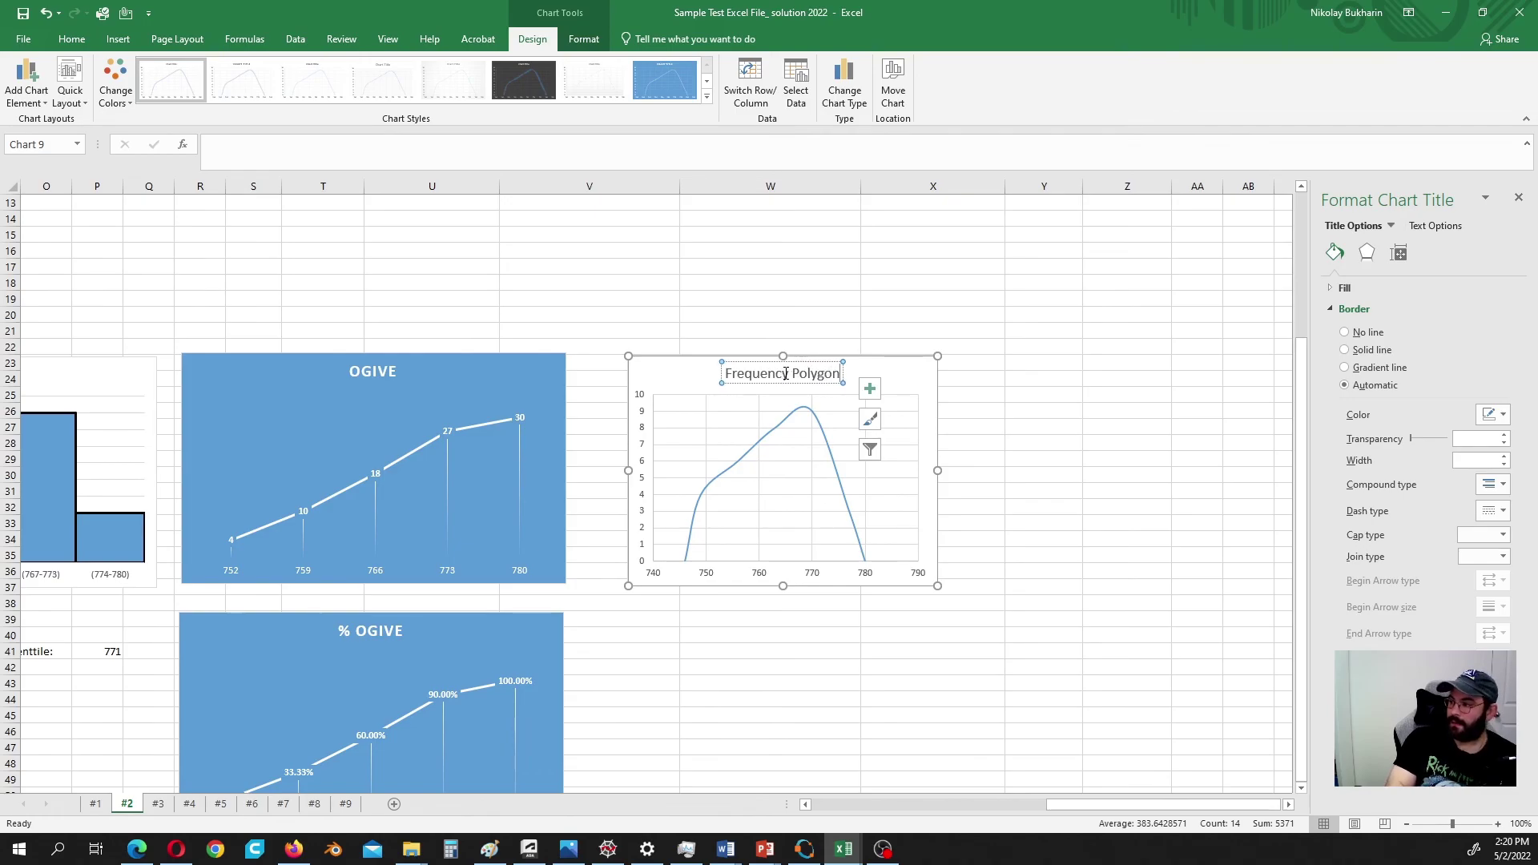
left_click(885, 317)
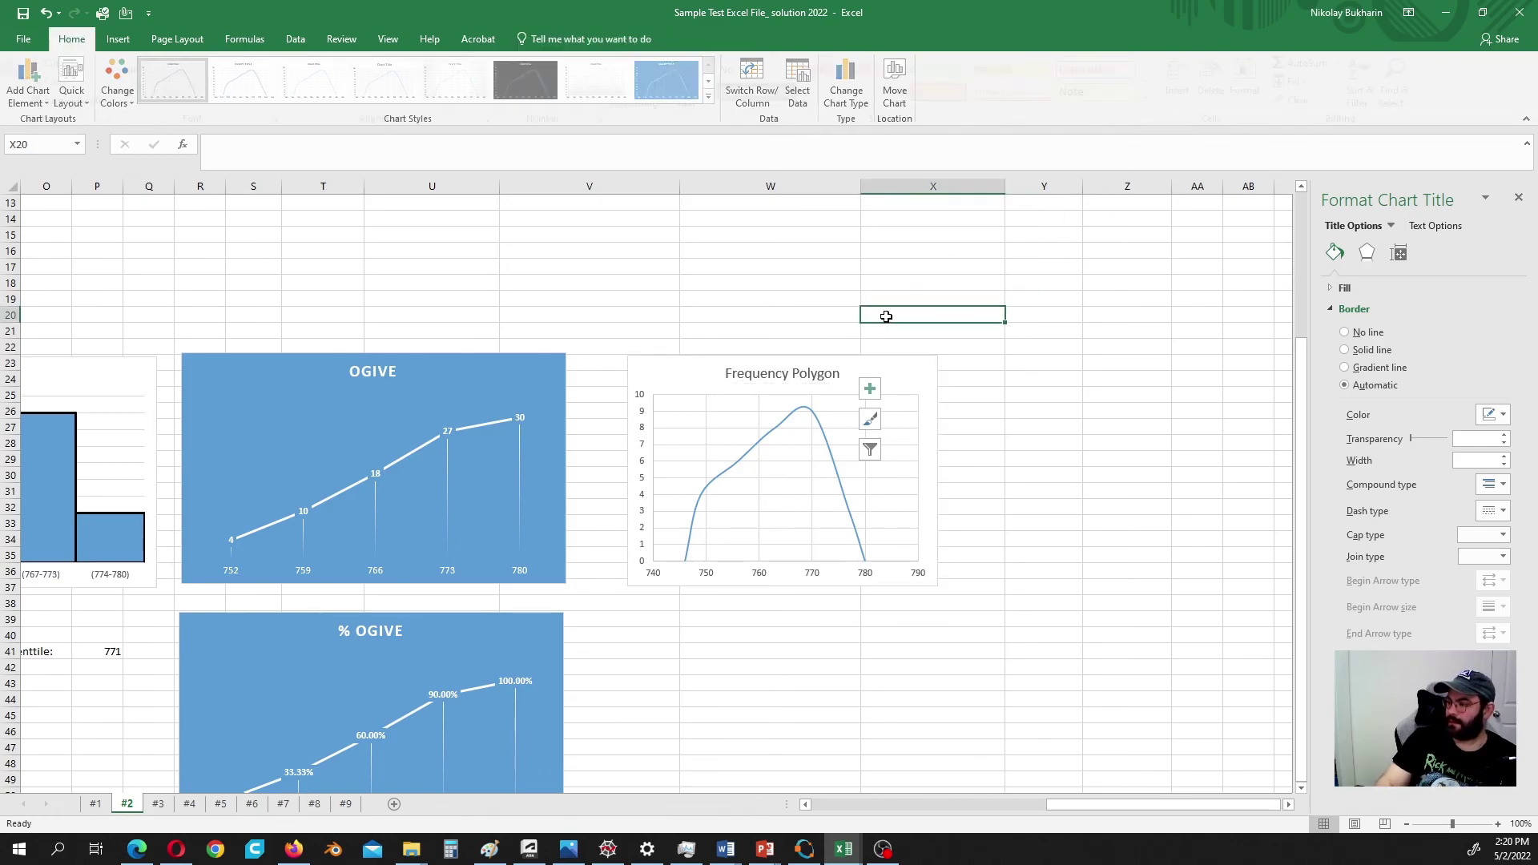
Step: Shift the Frequency Polygon chart slightly up-left and enlarge it
left_click(899, 368)
left_click_drag(901, 367, 881, 357)
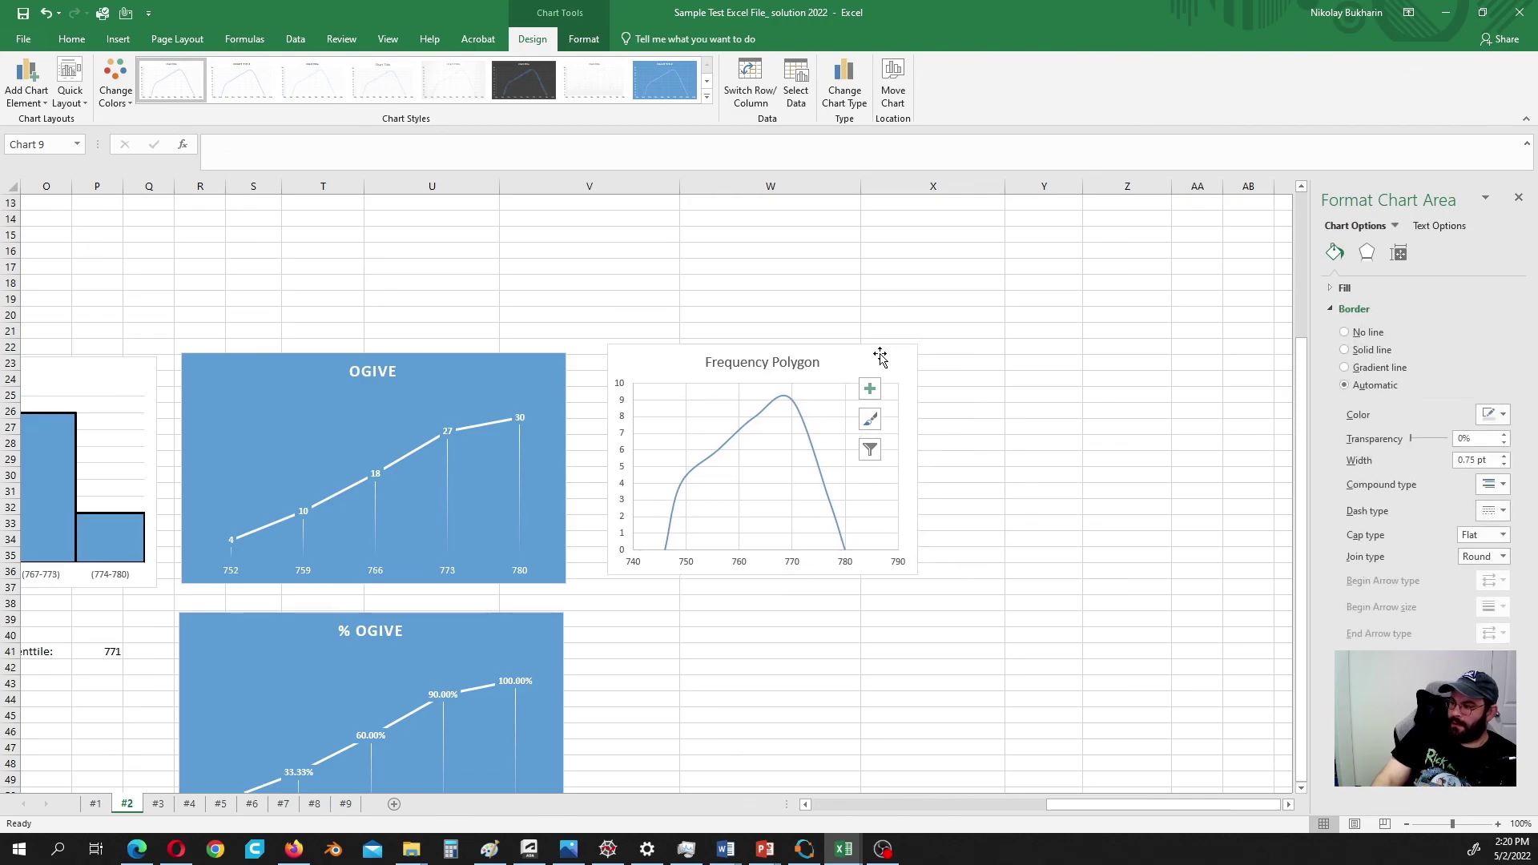
left_click_drag(919, 574, 930, 586)
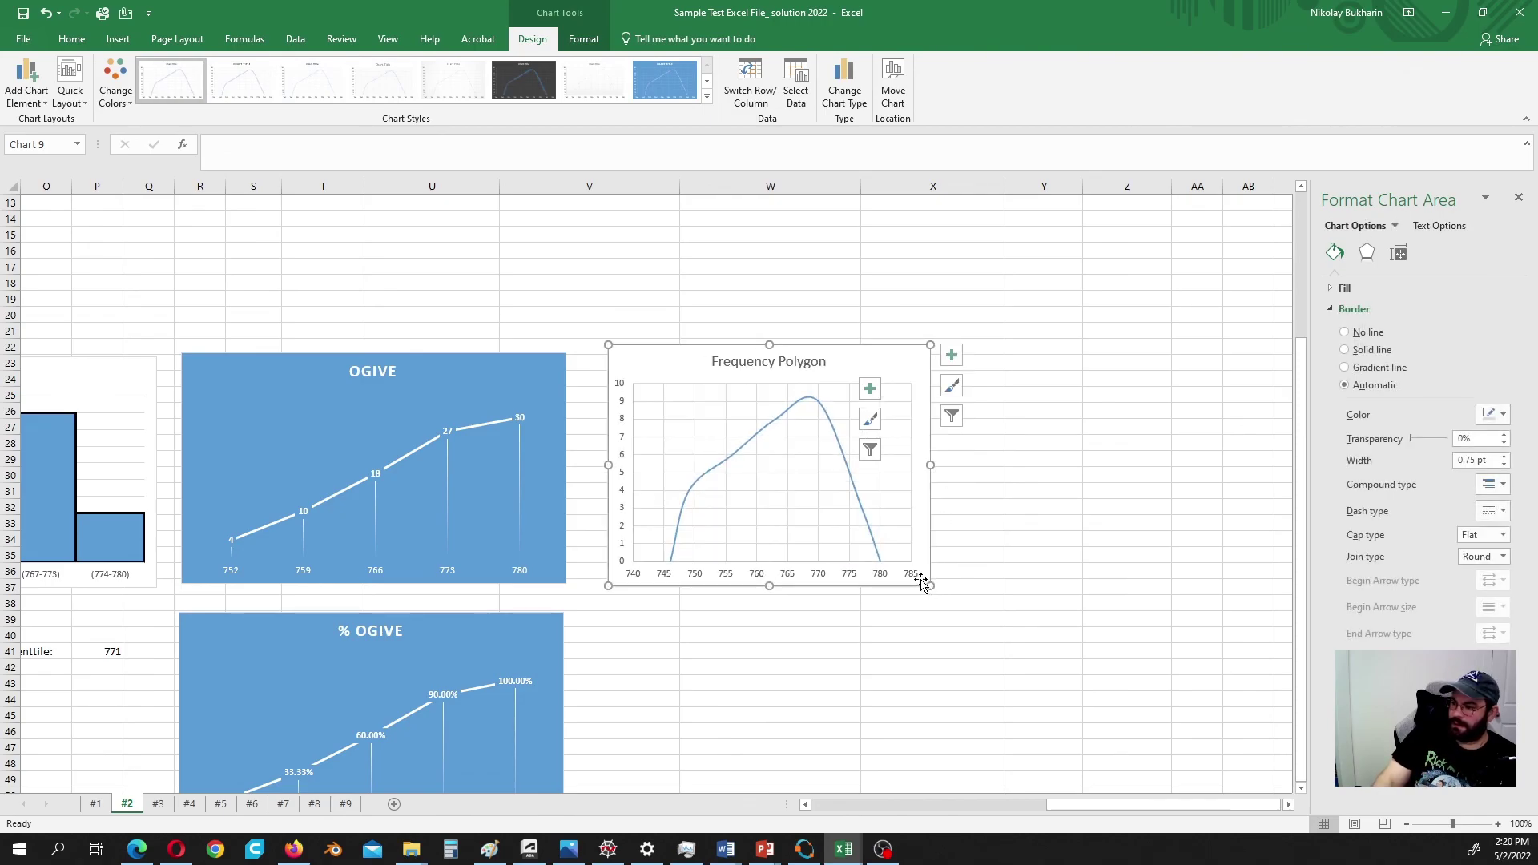
Step: Return the view to cell A1 and close the Format Chart Area pane
scroll(1090, 810, "left", 5)
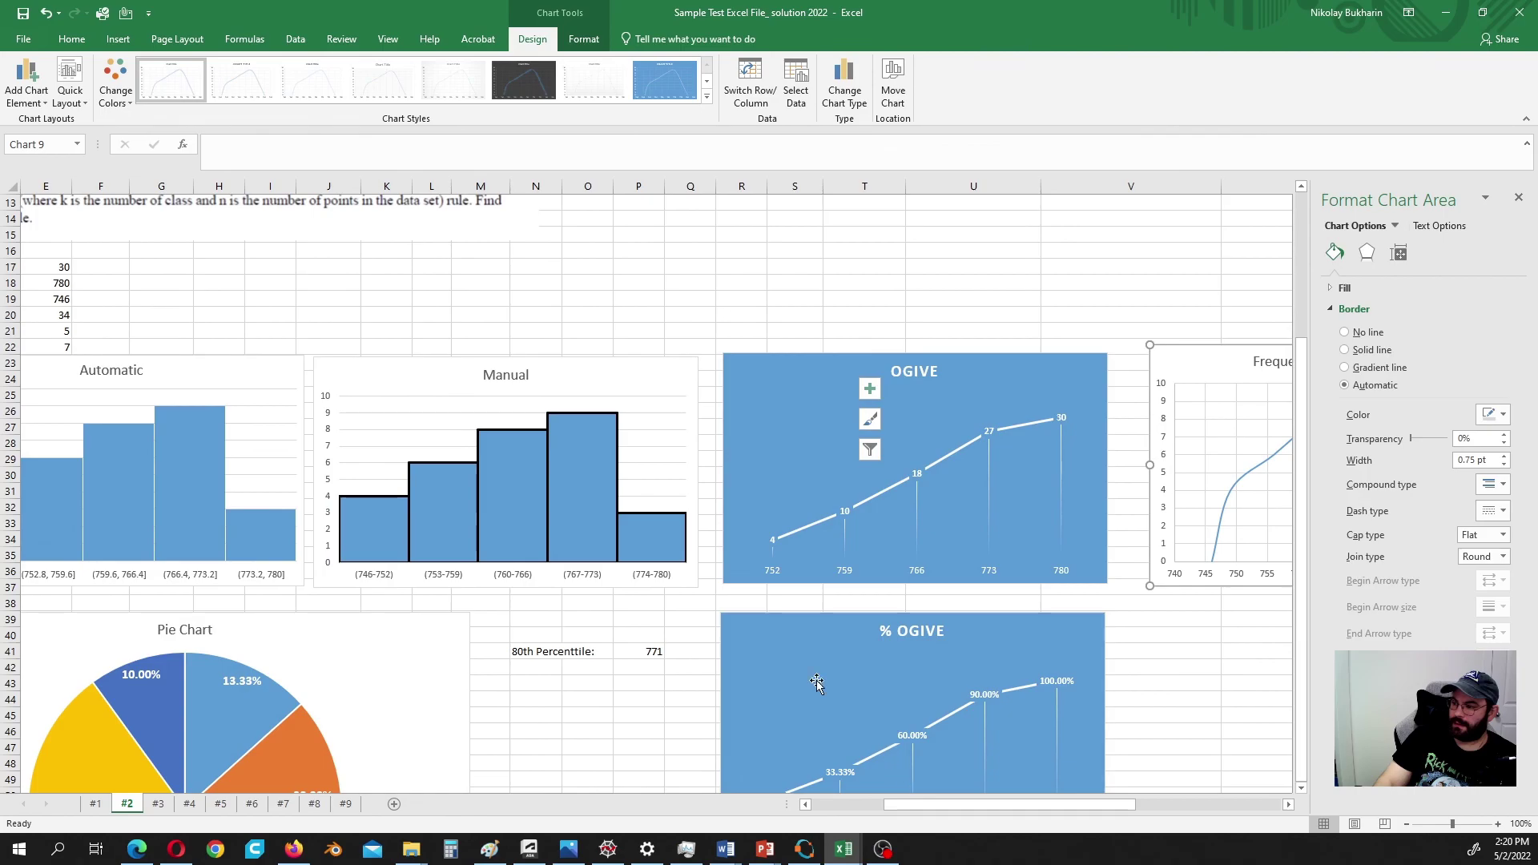
scroll(371, 448, "up", 2)
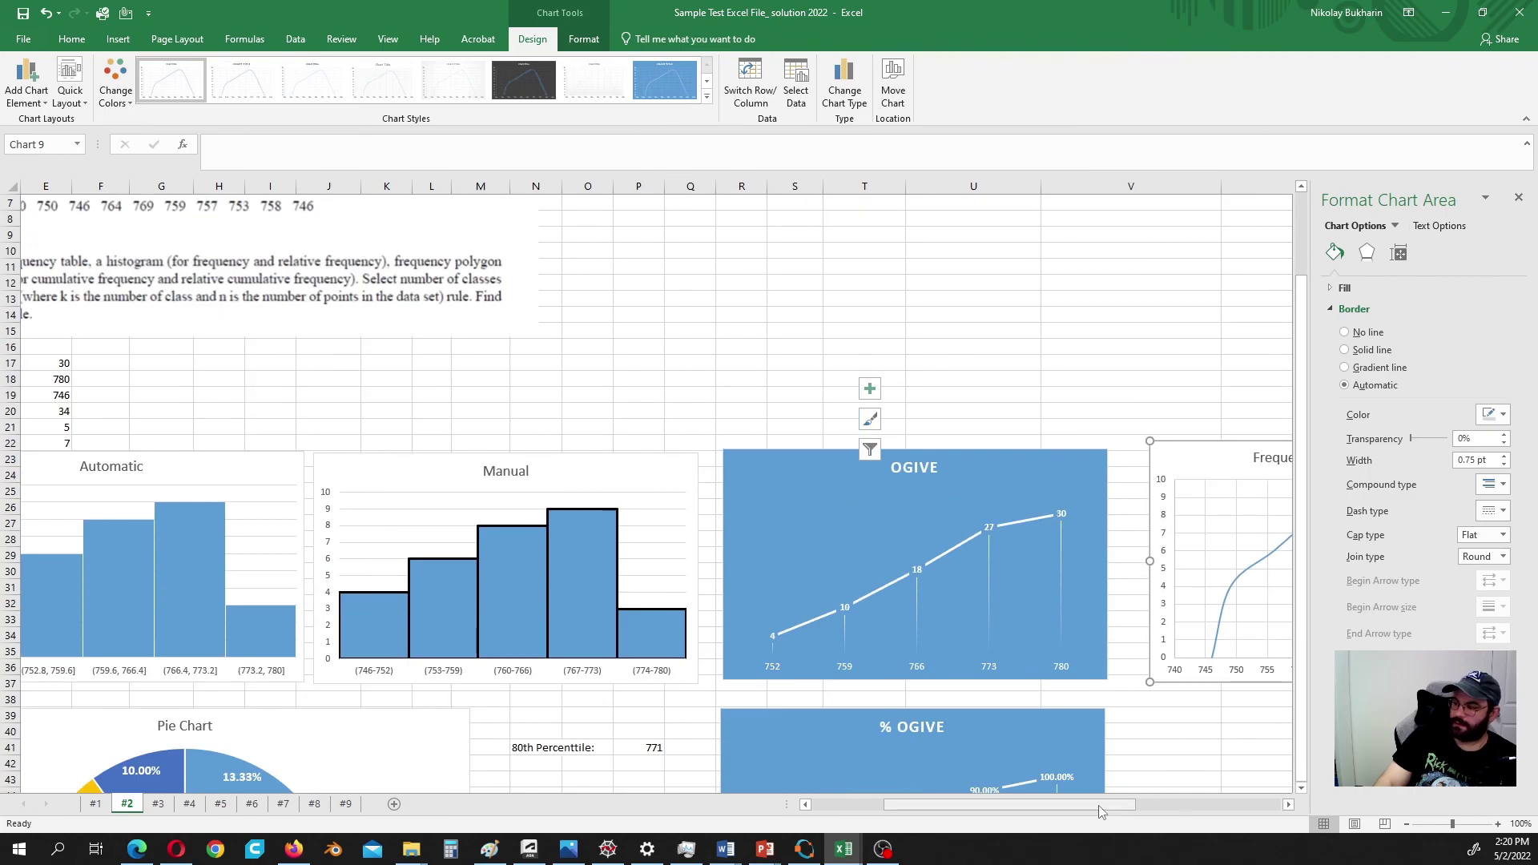
scroll(601, 473, "left", 2)
scroll(561, 448, "up", 2)
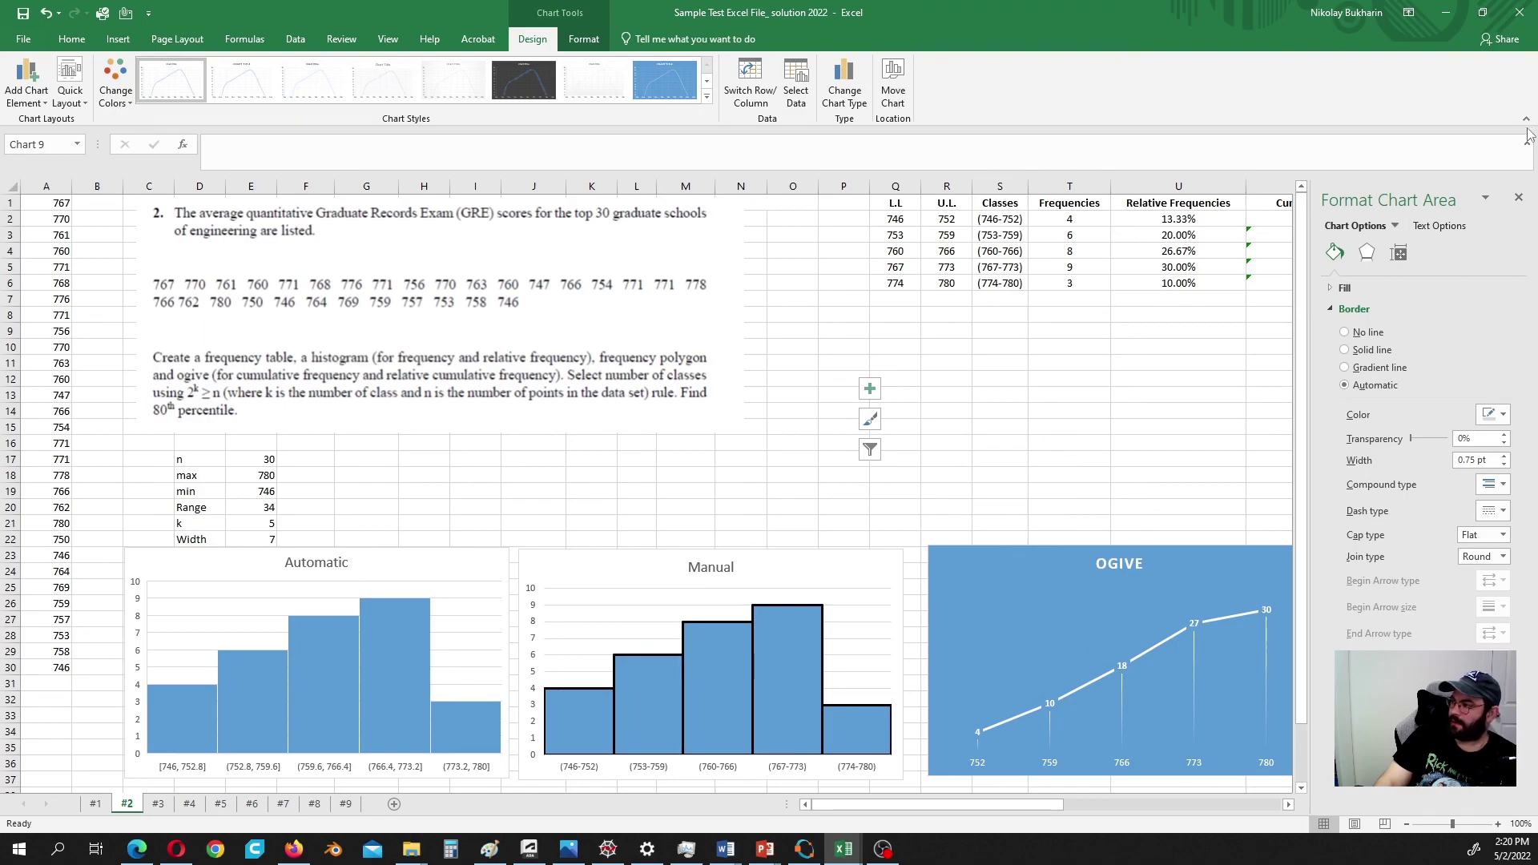
left_click(1519, 199)
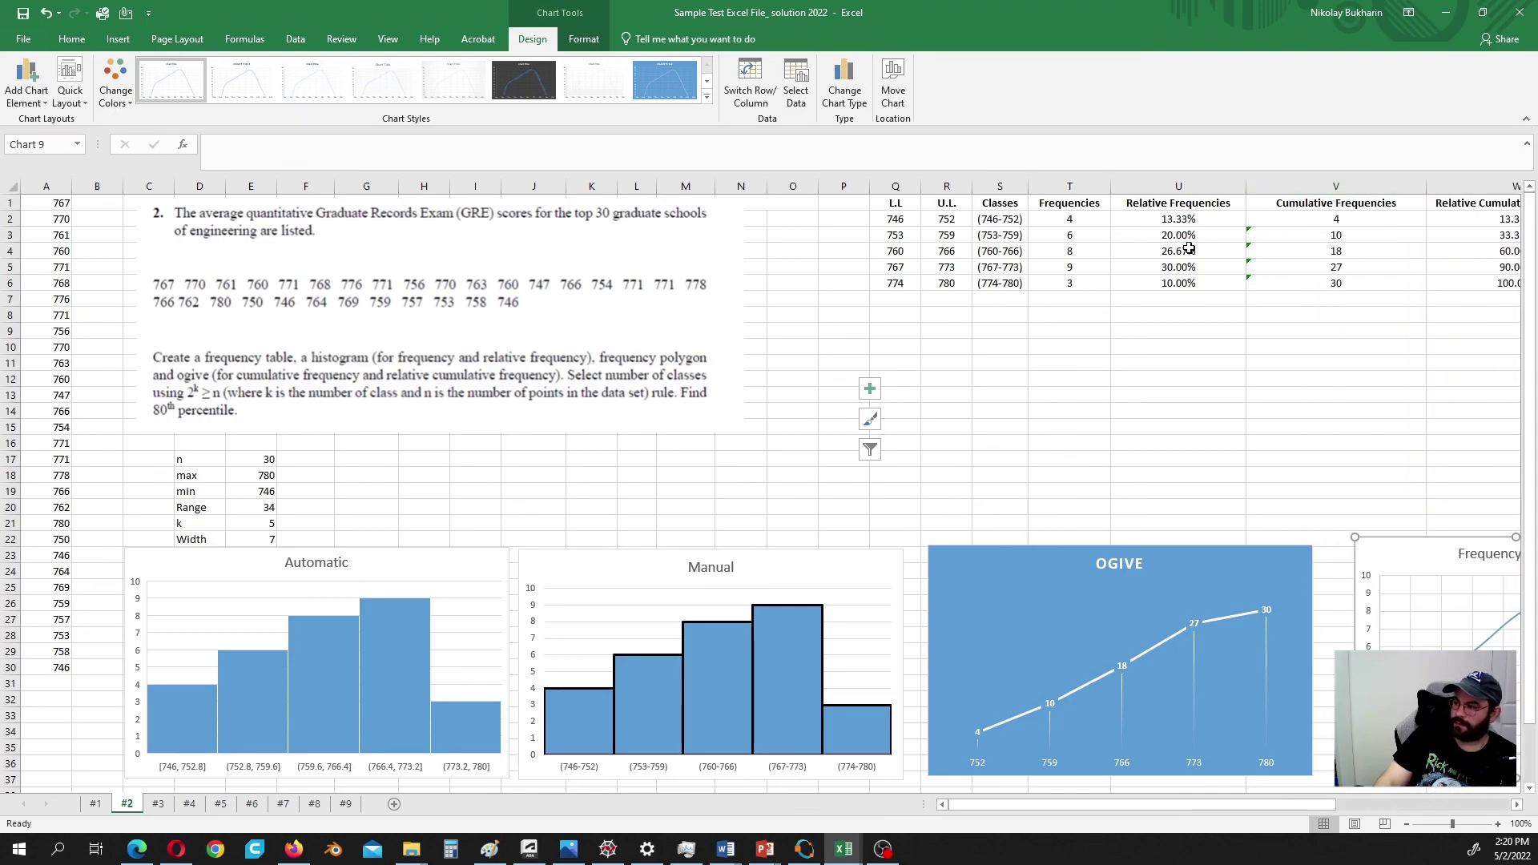